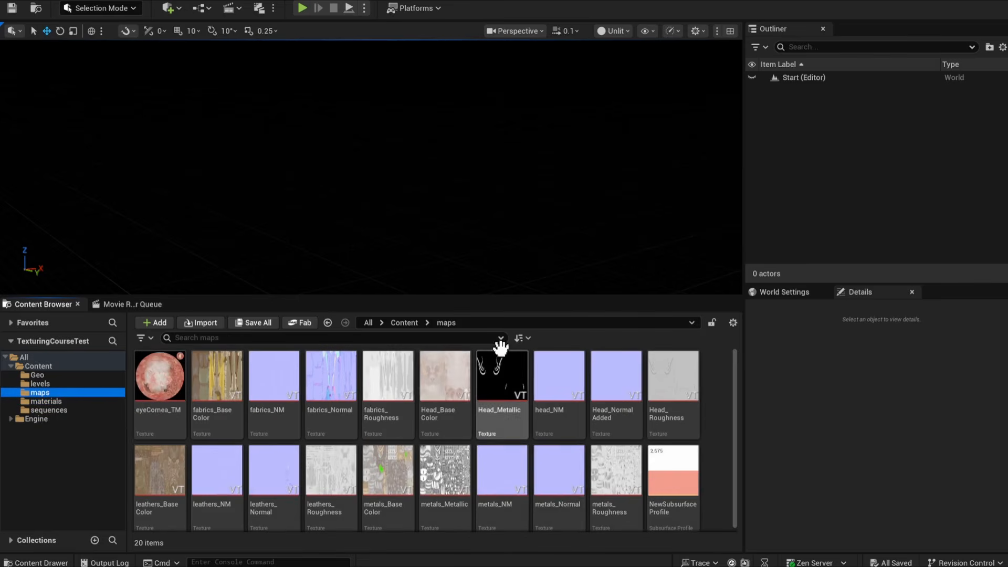
Open the Geo content folder and review the project settings matching "lumen" and "raytracing".
left_click(37, 375)
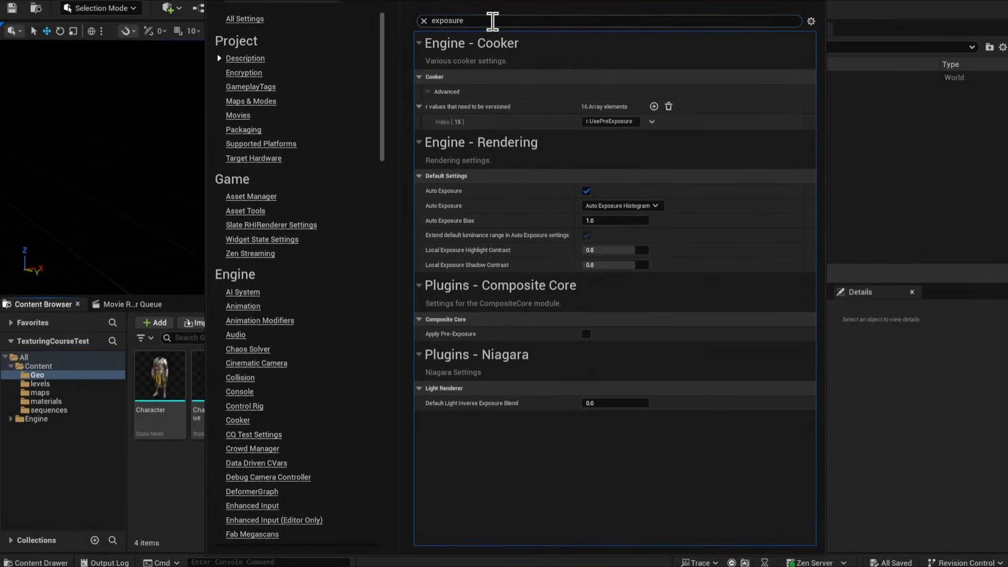
type("lumen")
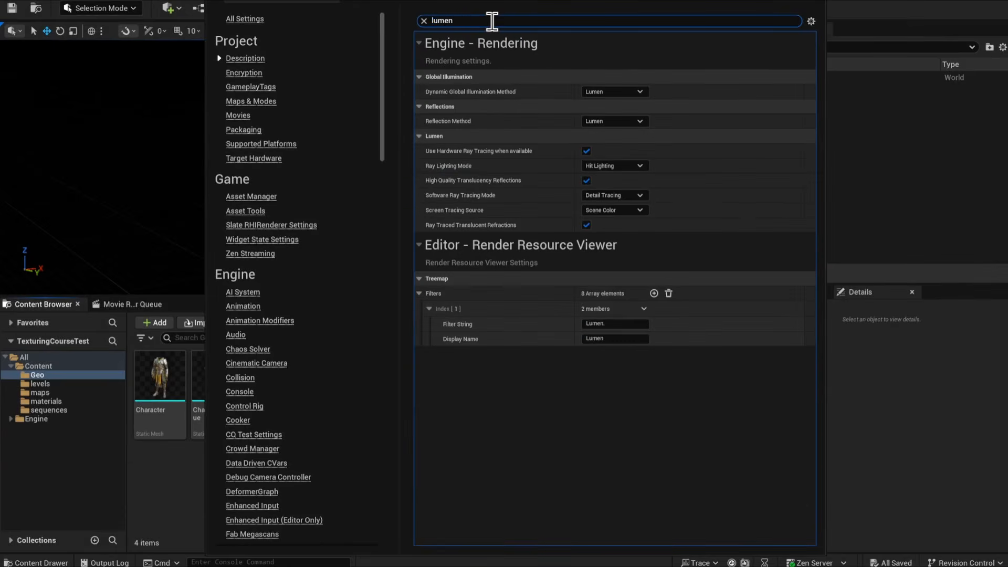
type("ray")
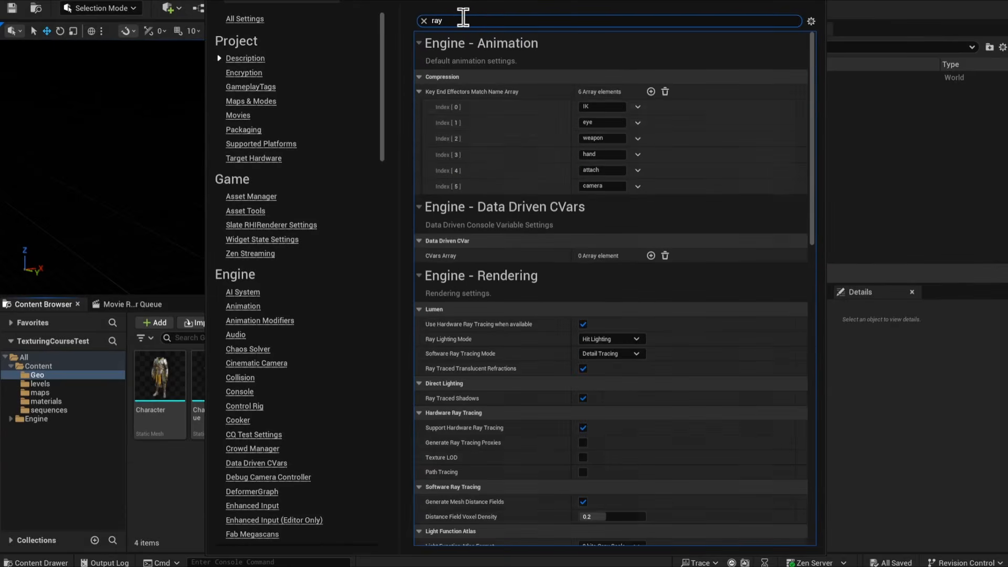
type("tracing")
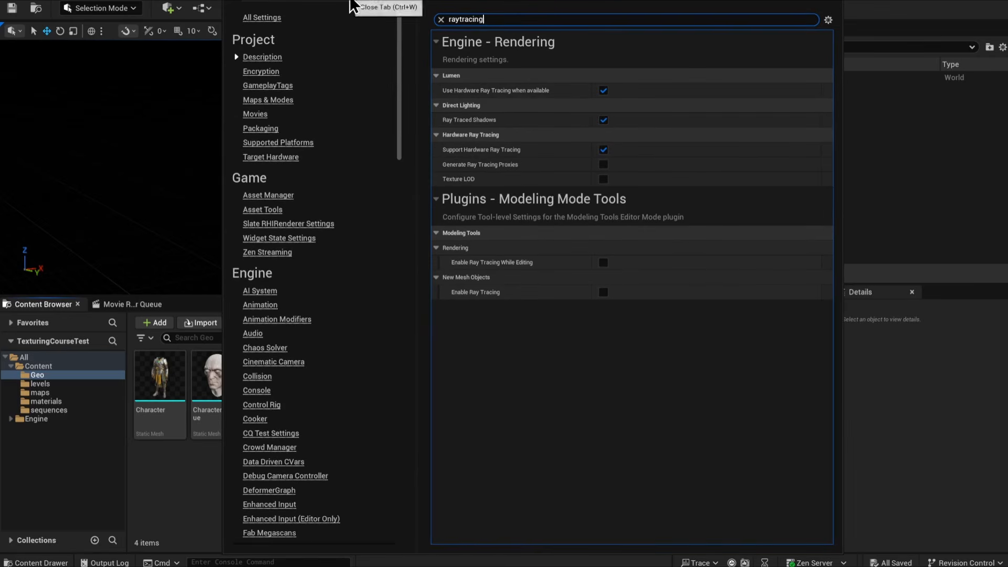
left_click(350, 4)
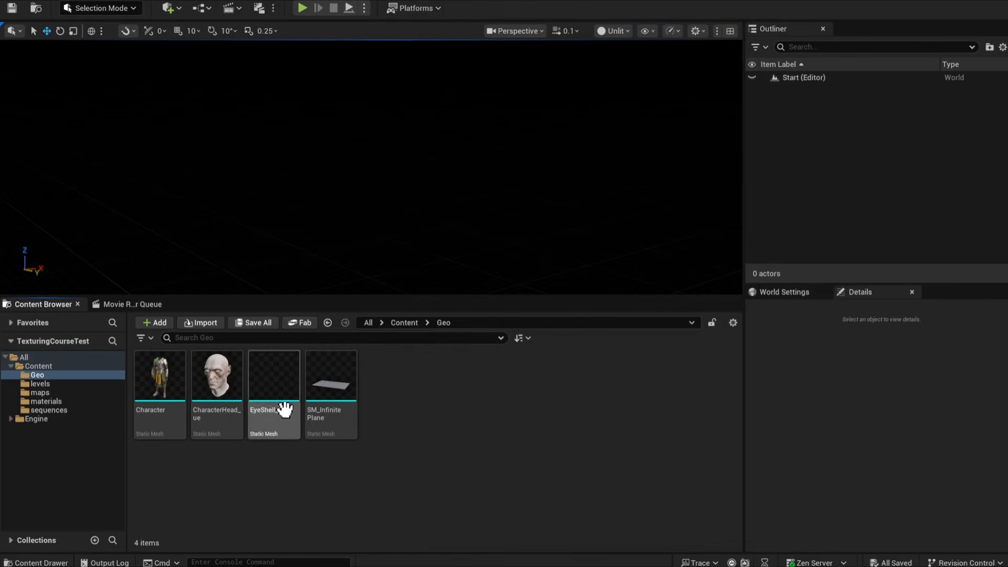
Look over the Character, CharacterHead_ue and EyeShell_UE static meshes in the Geo folder.
left_click(157, 375)
left_click(217, 376)
left_click(261, 375)
left_click(217, 373)
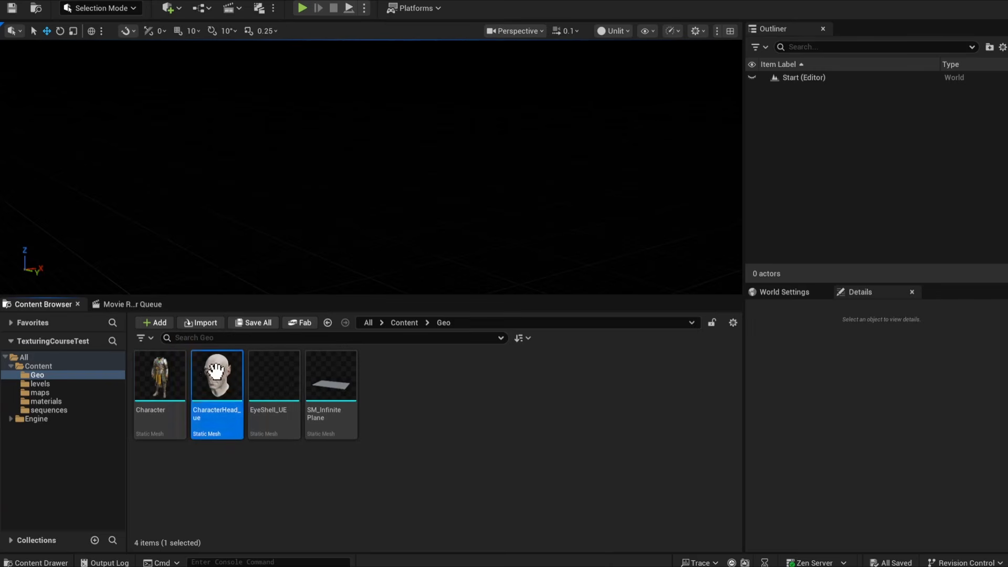
left_click(255, 378)
left_click(218, 376)
left_click(171, 377)
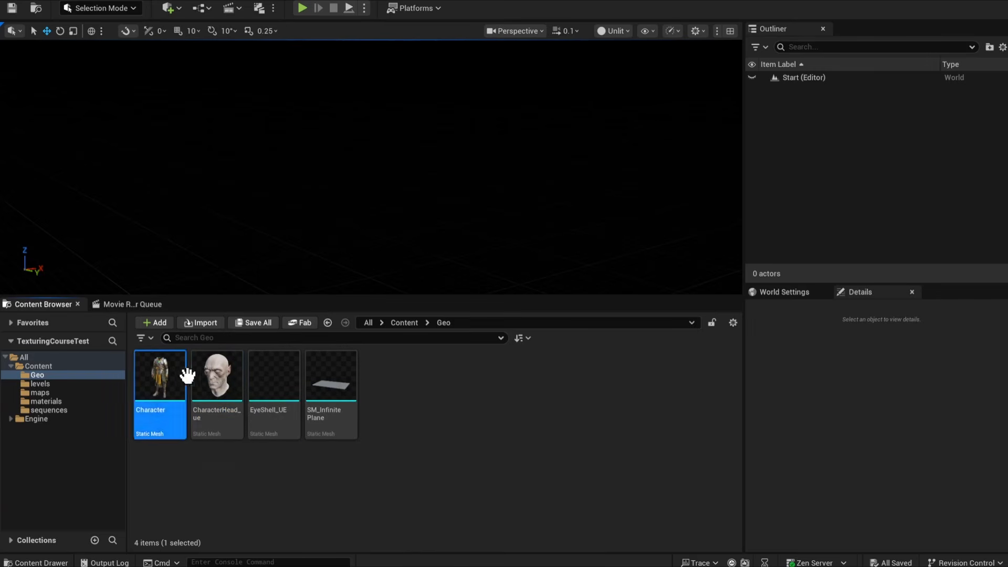
left_click(217, 375)
left_click(266, 376)
left_click(217, 375)
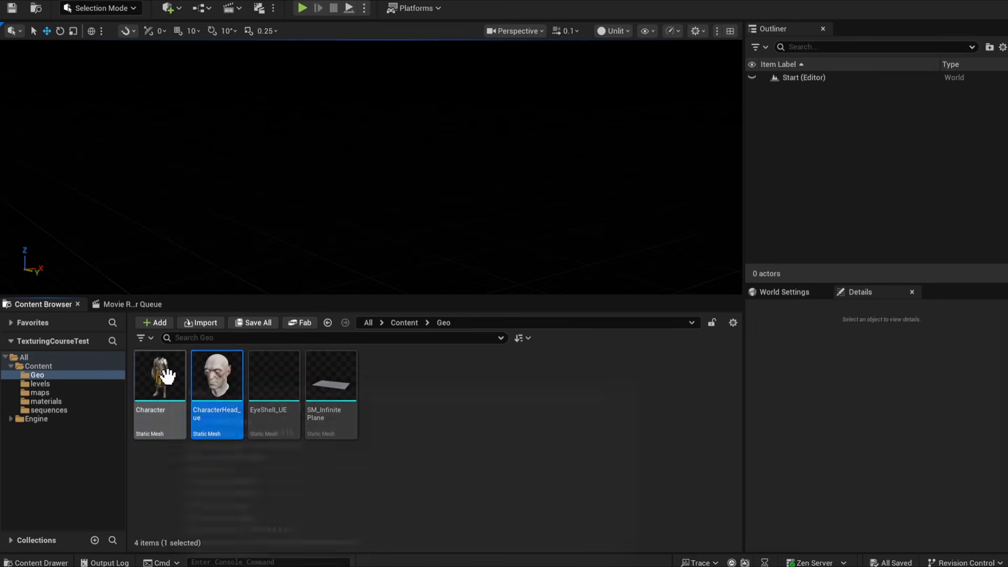
left_click(267, 376)
left_click(428, 386)
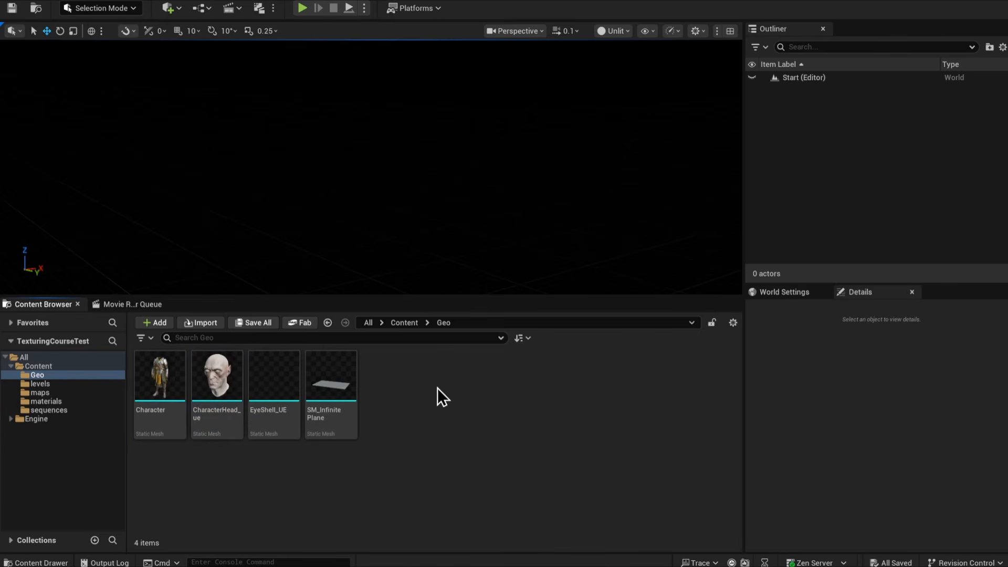
Create an Actor Blueprint Class named BP_Character in the Geo folder.
right_click(499, 439)
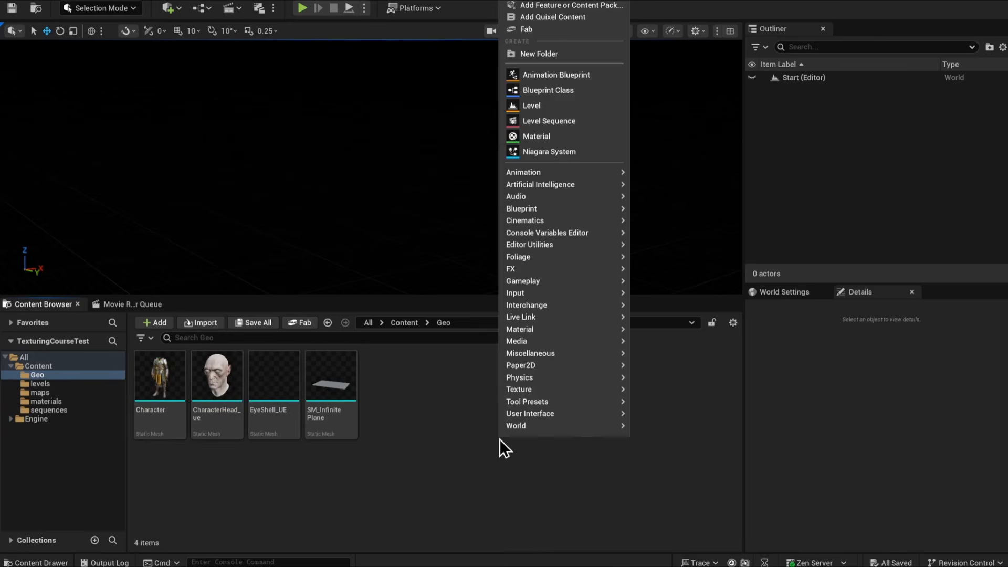
left_click(551, 91)
left_click(710, 315)
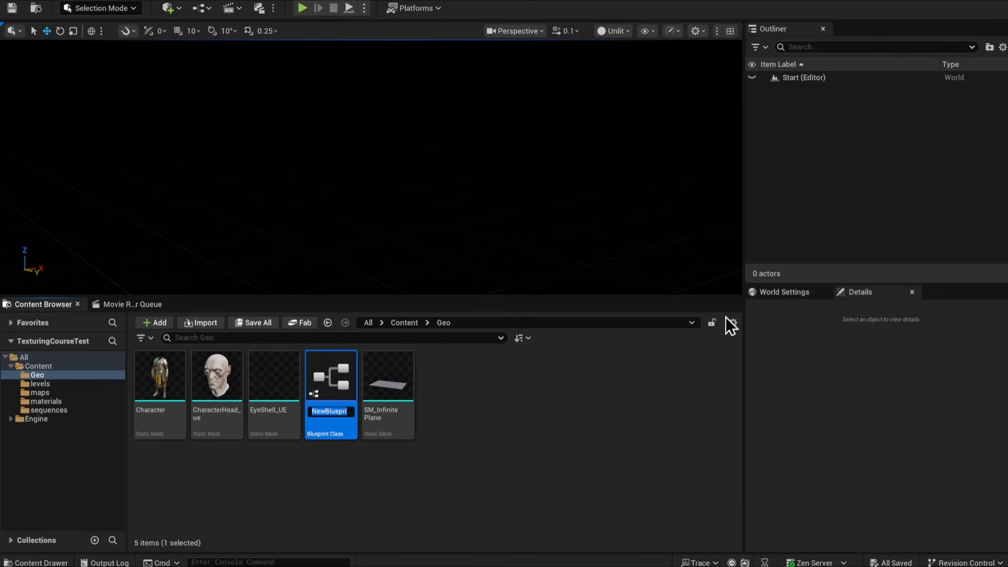
type("BP_Character")
key("Return")
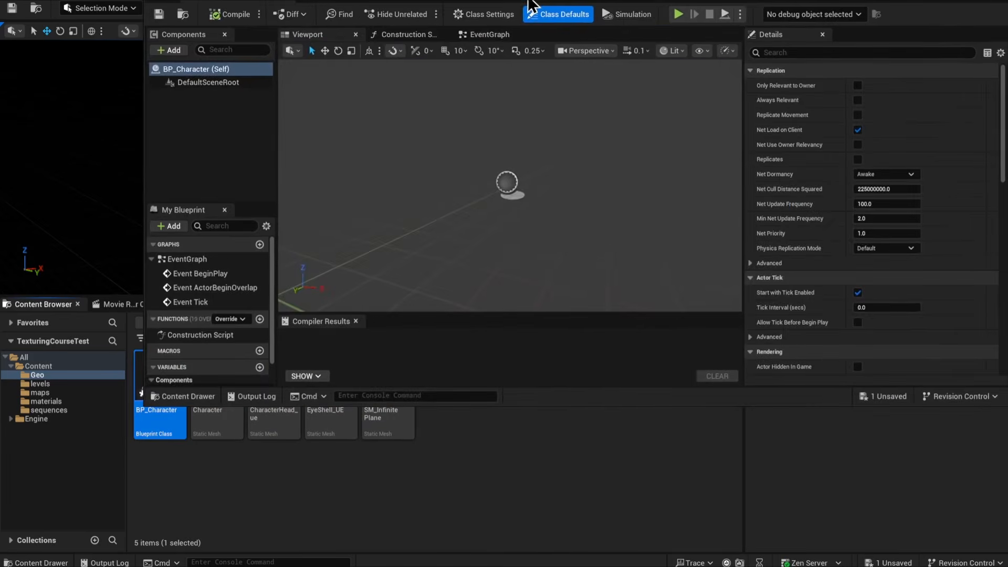
Add the Character, CharacterHead_ue and EyeShell_UE meshes as components of BP_Character.
left_click_drag(141, 404, 434, 534)
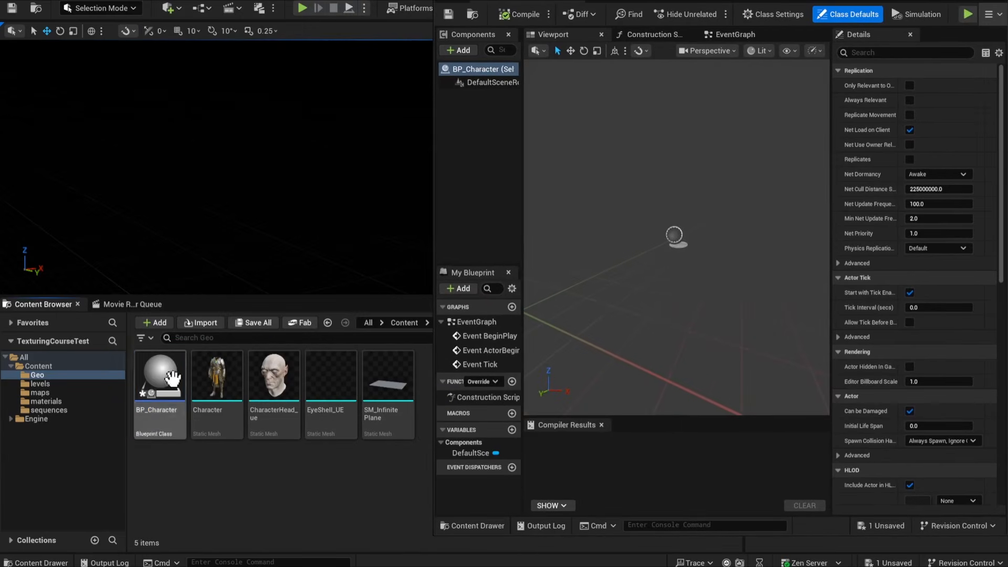
left_click_drag(215, 373, 497, 132)
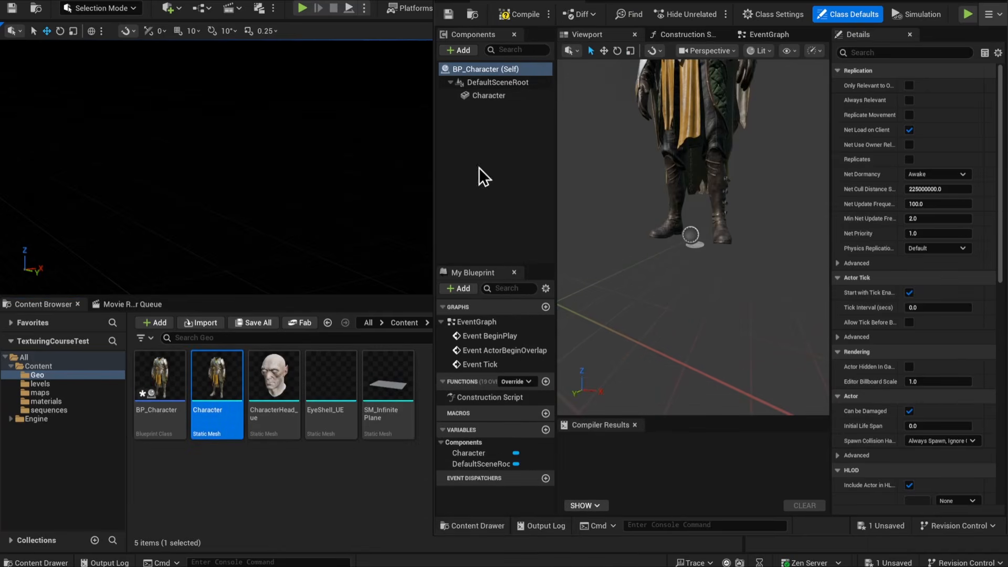
left_click(274, 375)
left_click_drag(274, 378, 497, 144)
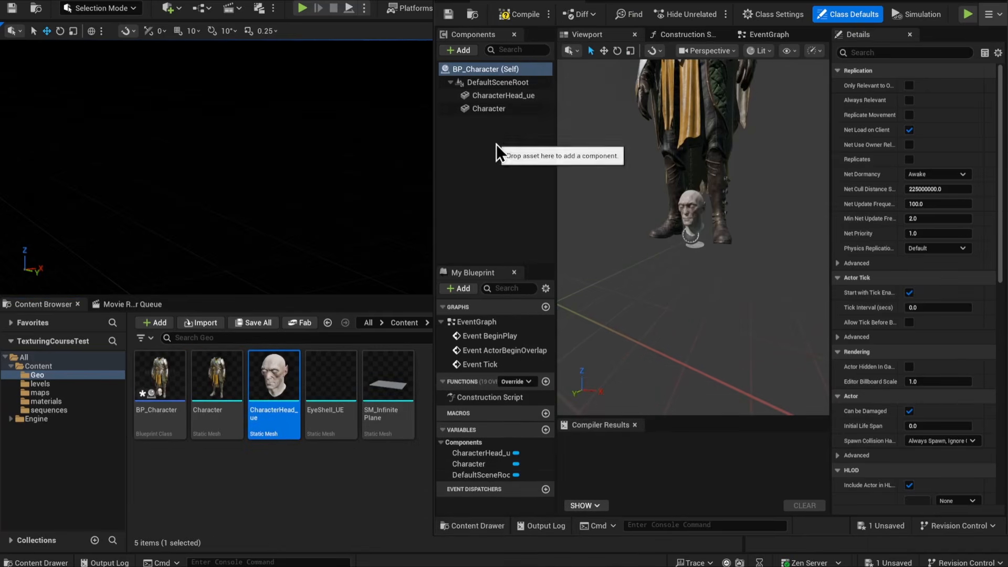
left_click_drag(333, 382, 510, 197)
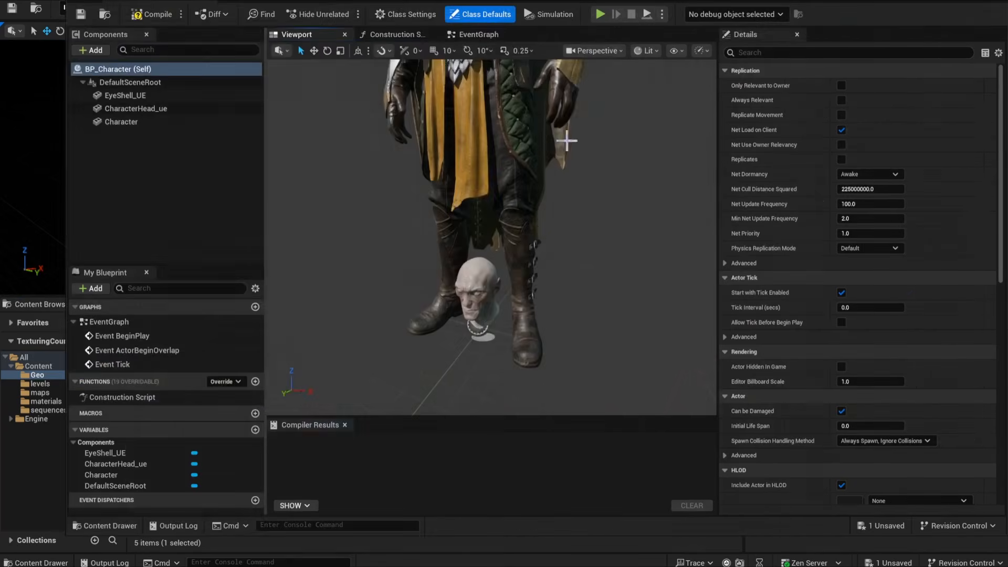
Raise the EyeShell_UE and CharacterHead_ue components together from the feet to the body's neck opening.
right_click_drag(564, 139, 590, 170, "alt")
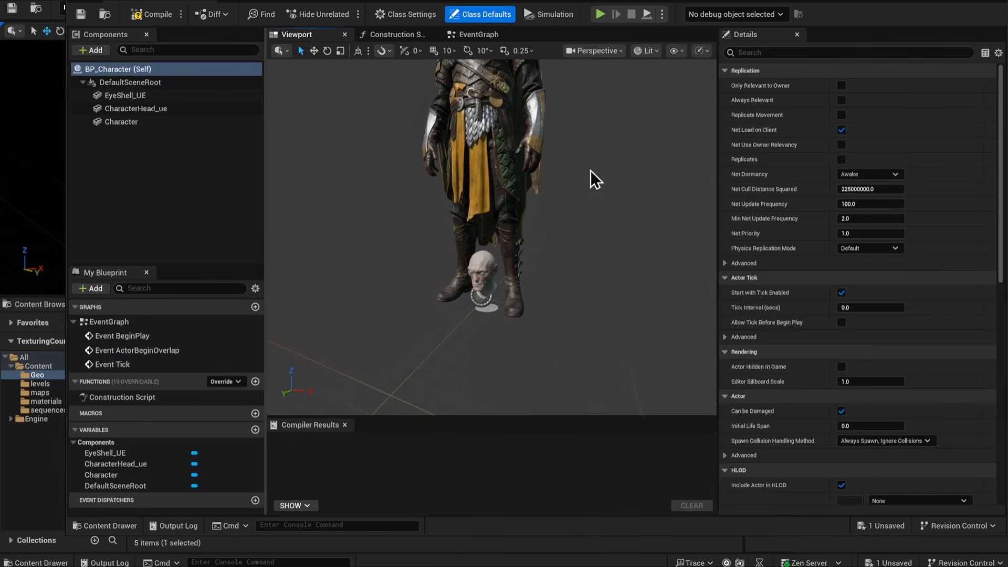
left_click_drag(508, 273, 490, 99, "alt")
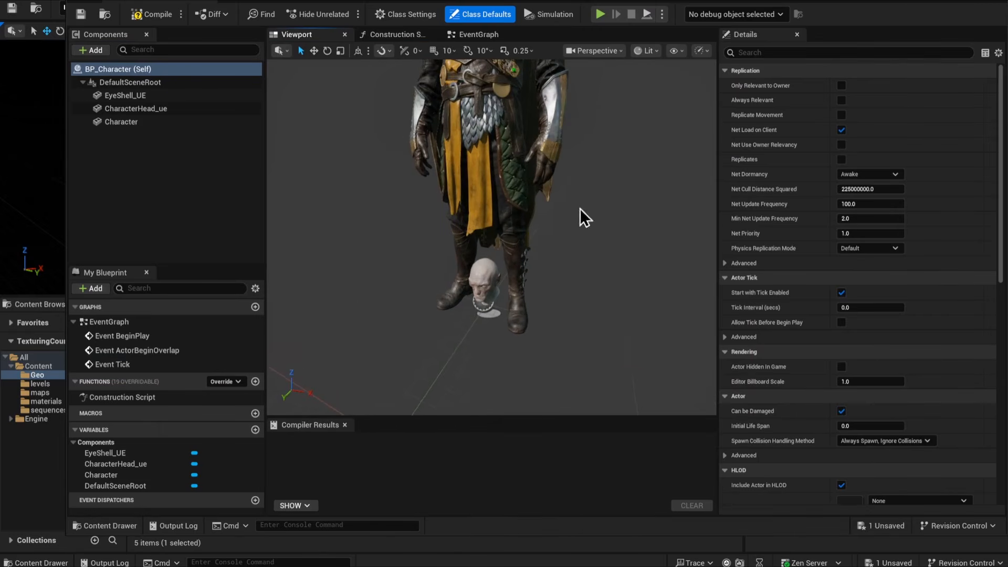
left_click_drag(579, 209, 426, 176, "alt")
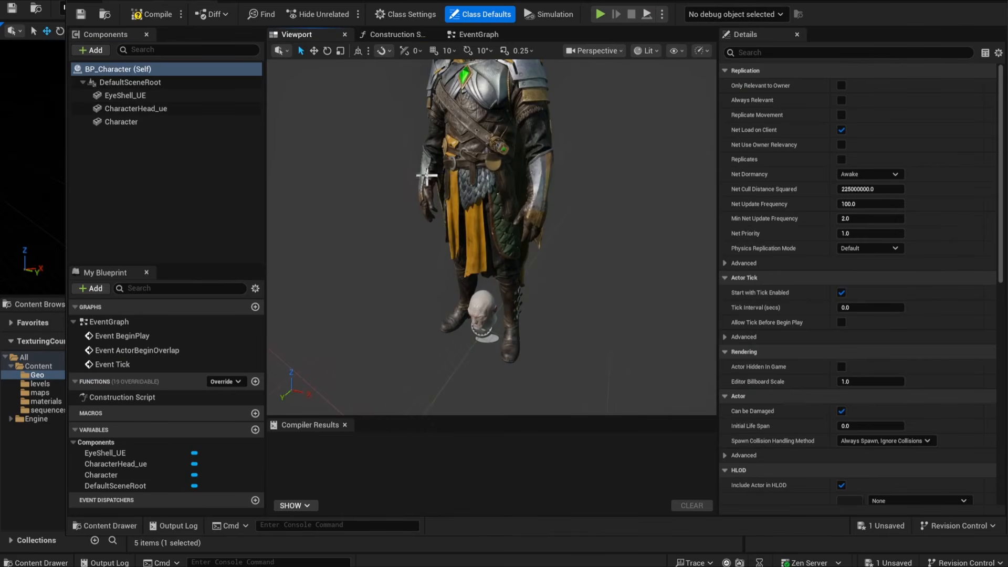
left_click(178, 95)
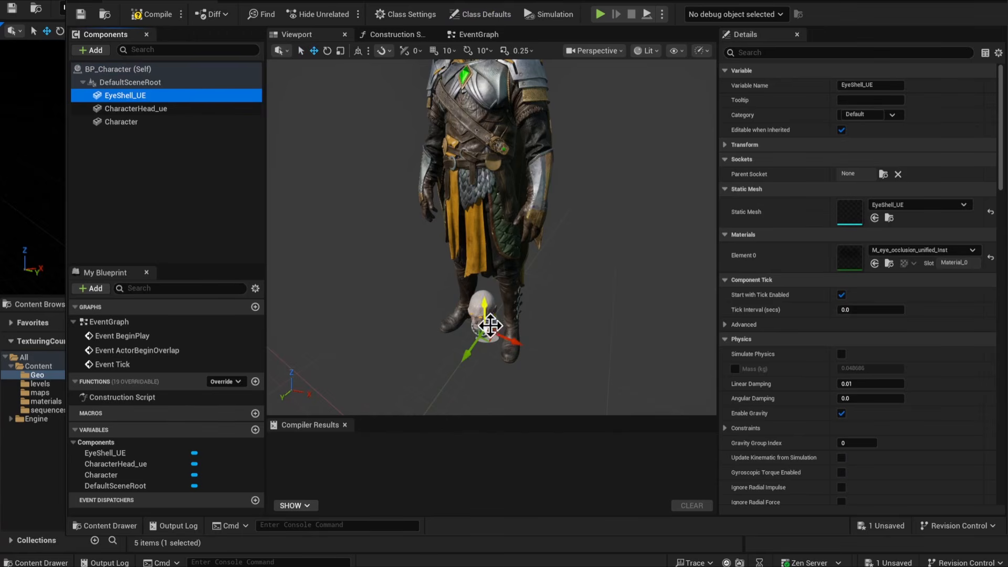
left_click(198, 110, "shift")
left_click_drag(397, 292, 403, 304, "alt")
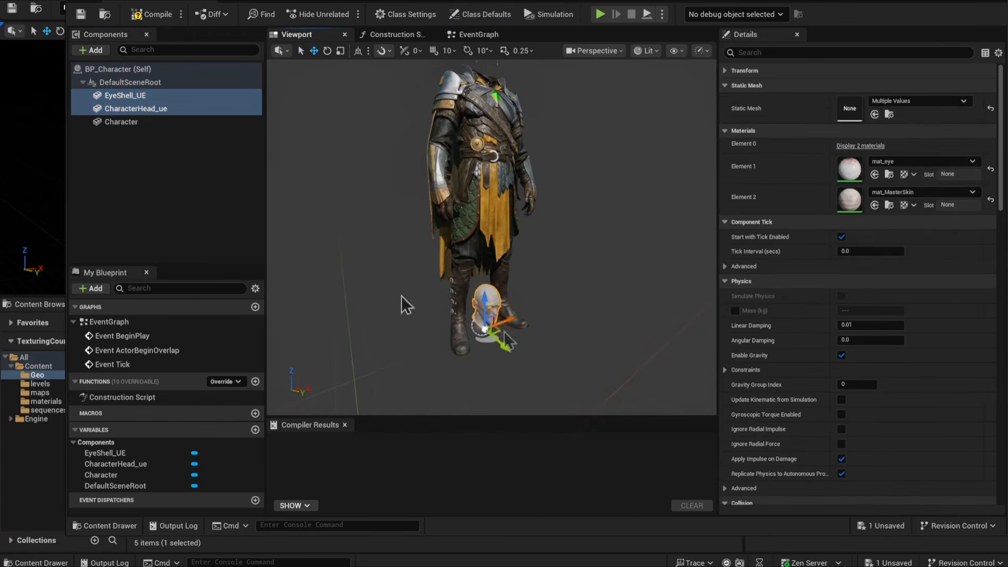
left_click_drag(485, 307, 517, 329)
left_click_drag(507, 292, 524, 283, "alt")
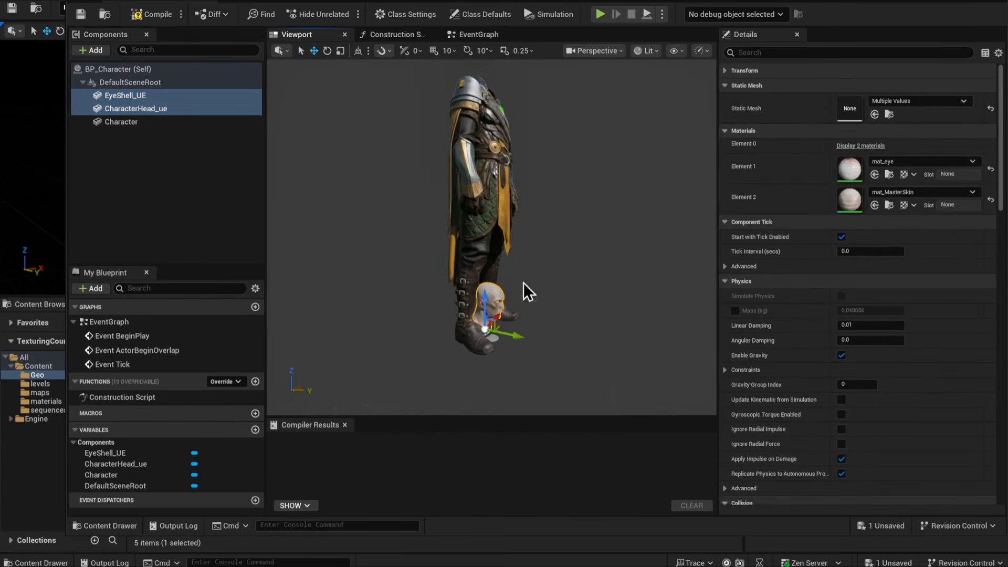
left_click_drag(493, 324, 518, 113)
key("ctrl+z")
key("f")
middle_click_drag(546, 320, 541, 218, "alt")
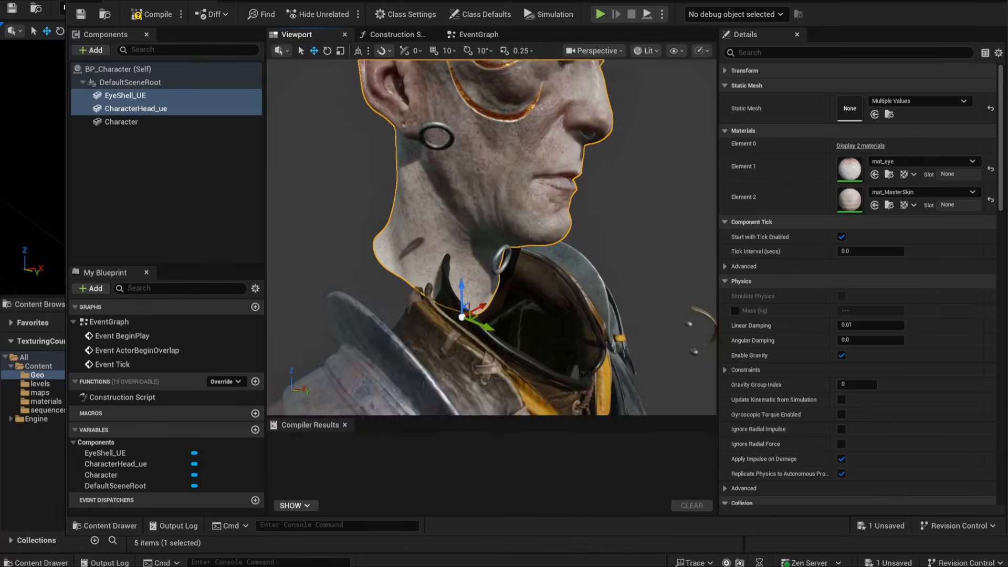
Widen the blueprint viewport and set its camera speed to 0.033.
scroll(546, 320, "down", 4)
left_click_drag(718, 63, 860, 65)
left_click(748, 50)
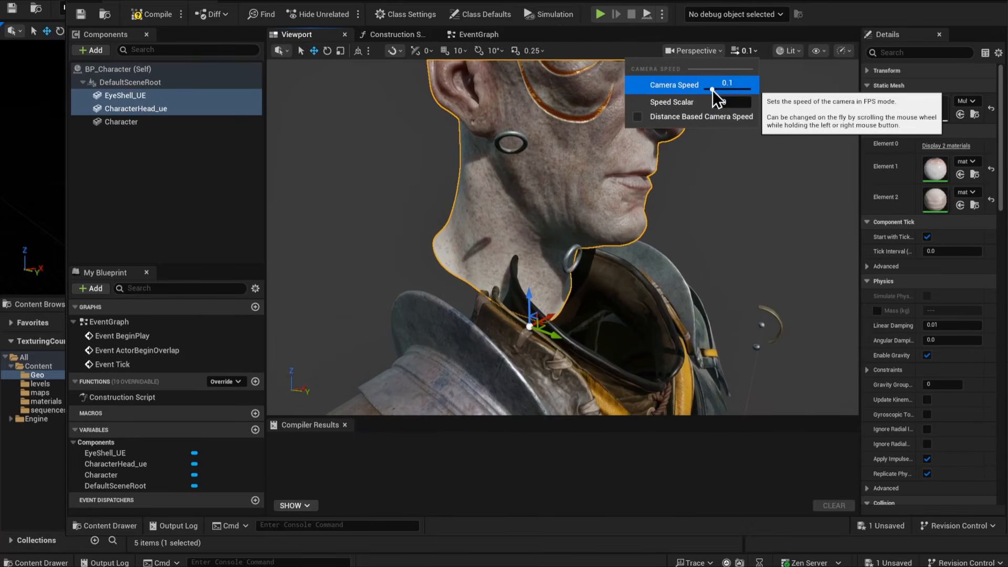
left_click_drag(712, 89, 706, 90)
Fine-tune the head and eye shell position so the neck sits inside the armour collar, checking the fit from several angles.
left_click_drag(677, 178, 709, 158, "alt")
left_click_drag(699, 273, 675, 289, "alt")
left_click_drag(587, 384, 593, 392)
left_click(609, 357)
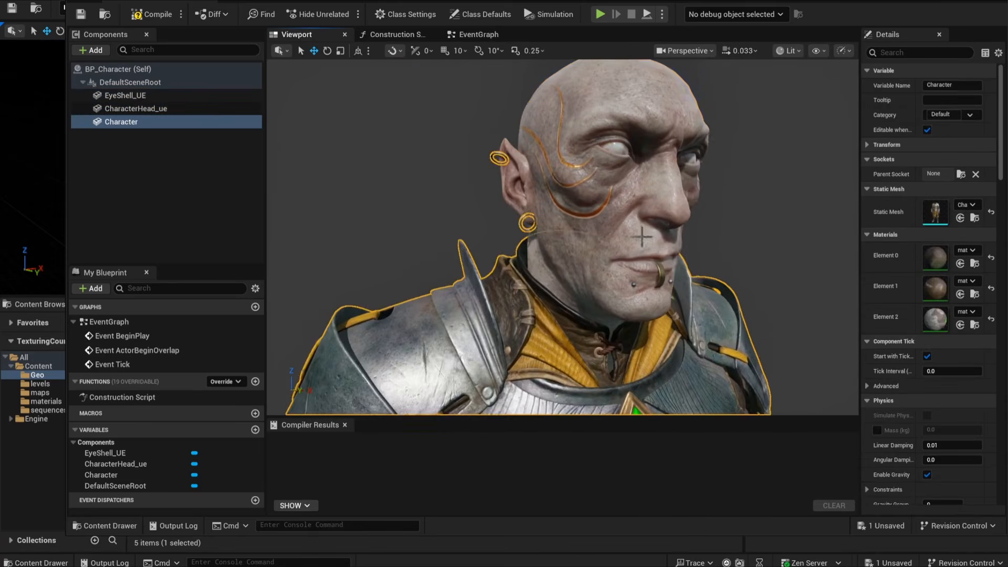
left_click_drag(641, 236, 663, 240, "alt")
left_click(135, 96)
left_click(138, 108, "shift")
left_click(609, 367)
left_click_drag(609, 262, 646, 262, "alt")
left_click(159, 225)
scroll(563, 237, "up", 5)
mouse_move(567, 263)
left_mouse_down("alt")
mouse_move(525, 263)
mouse_move(578, 265)
left_mouse_up("alt")
scroll(563, 237, "down", 5)
scroll(714, 370, "down", 5)
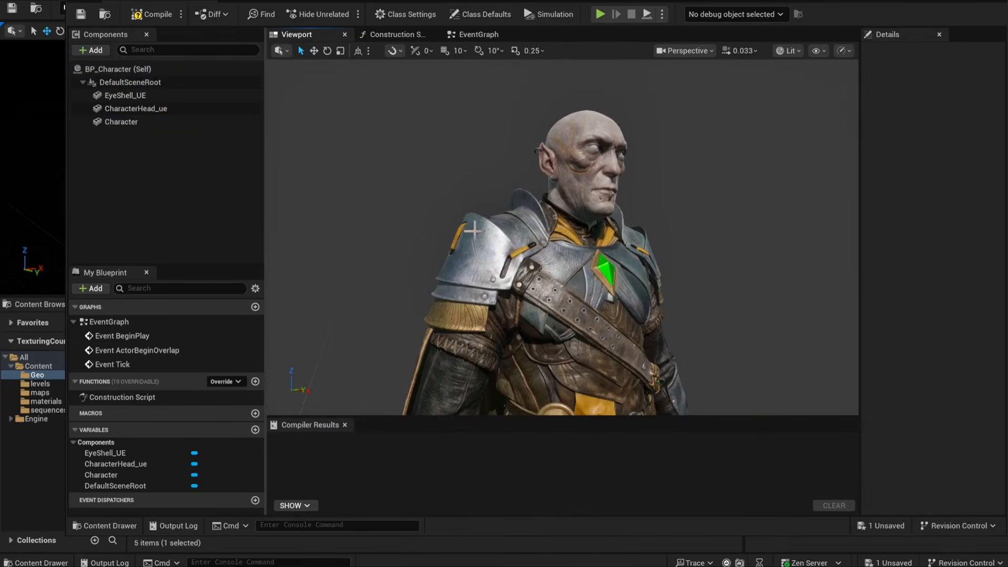
Compile and save the BP_Character blueprint, and close its editor.
left_click(156, 15)
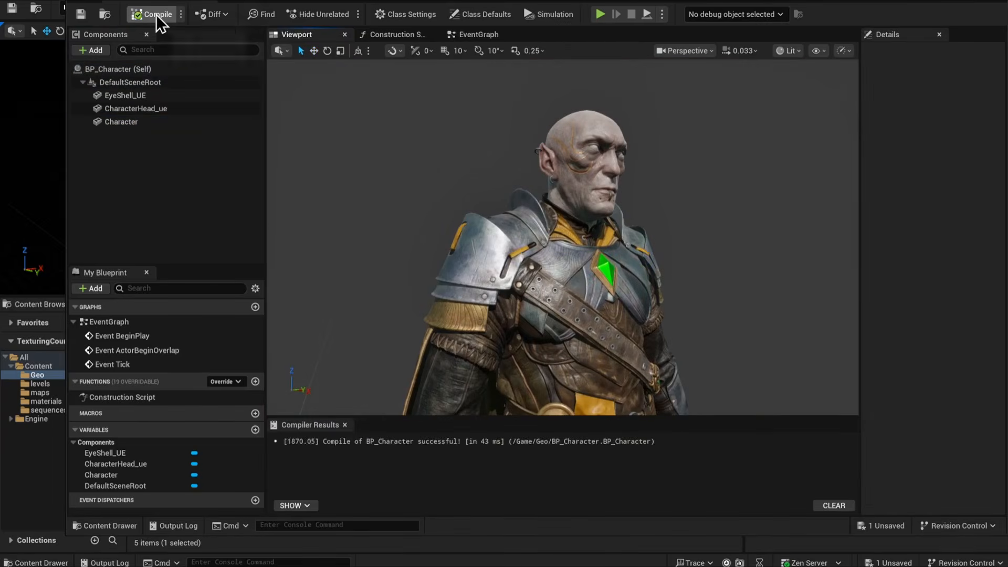
left_click(81, 16)
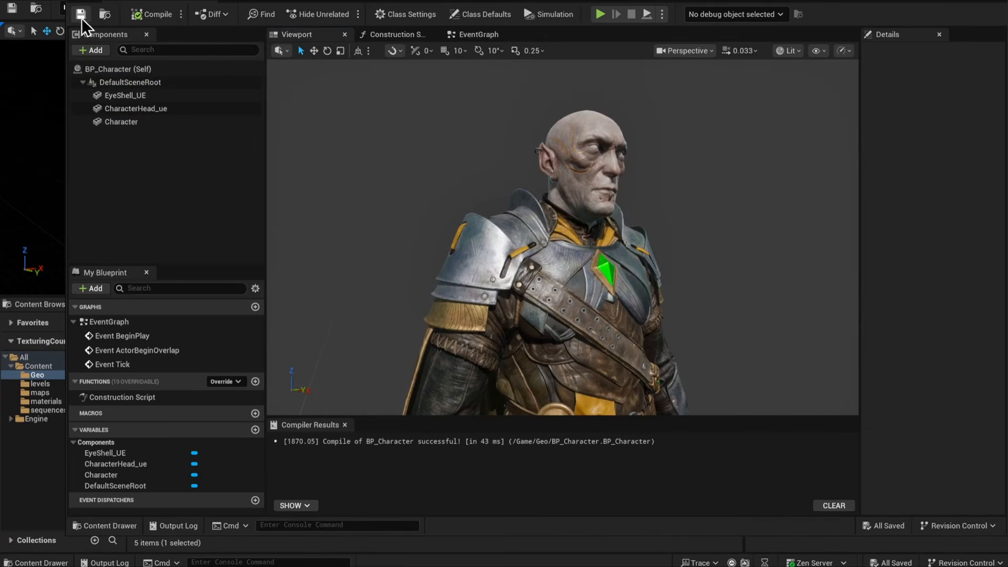
left_click(209, 1)
left_click(377, 502)
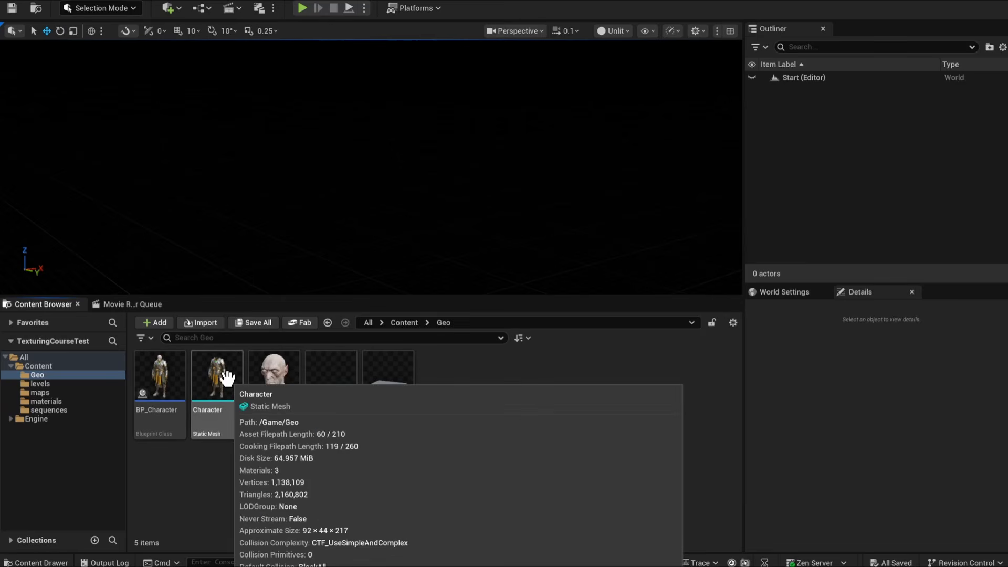
Review the material slots, Nanite settings and LOD build settings of the Character static mesh.
double_click(228, 377)
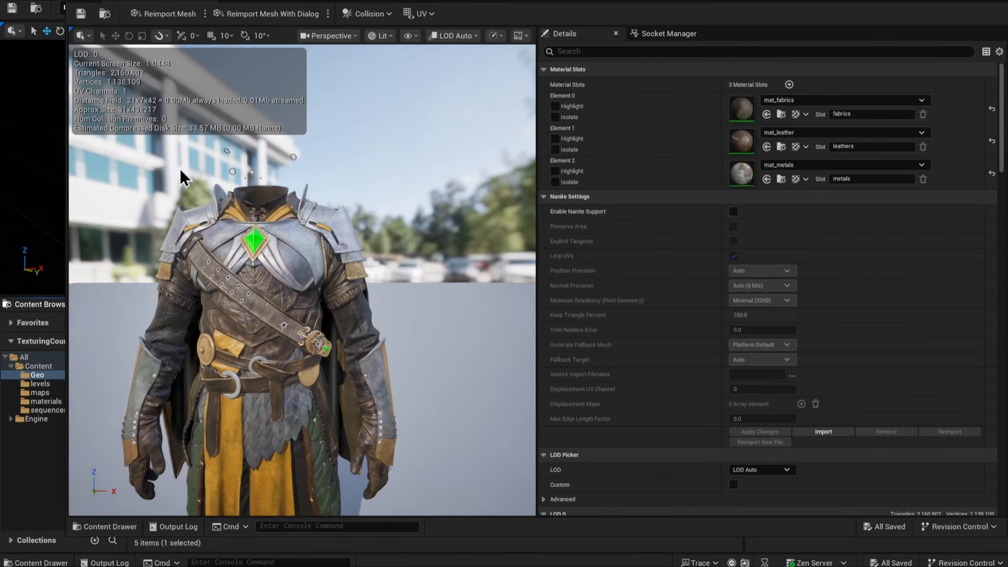
left_click(544, 199)
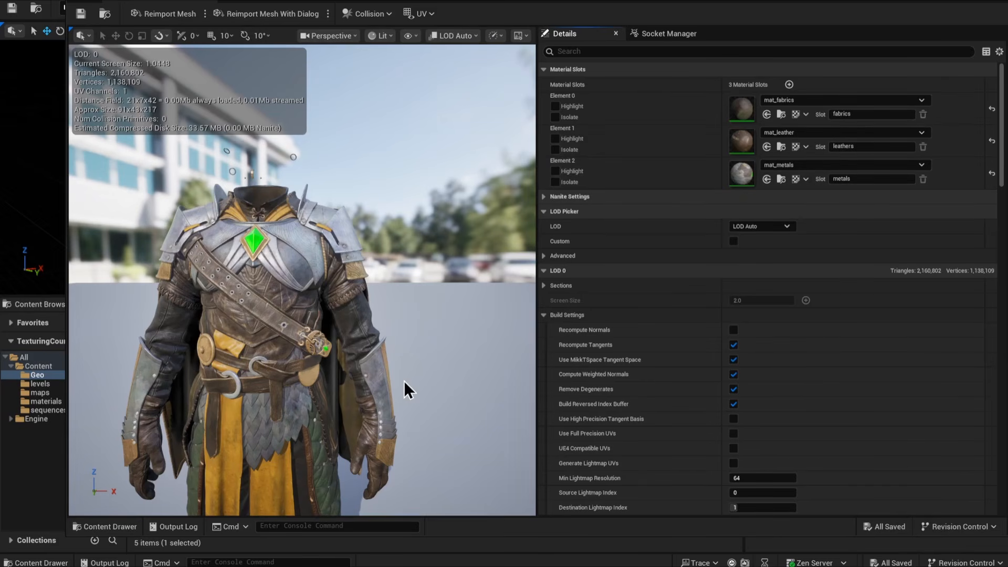
left_click(206, 2)
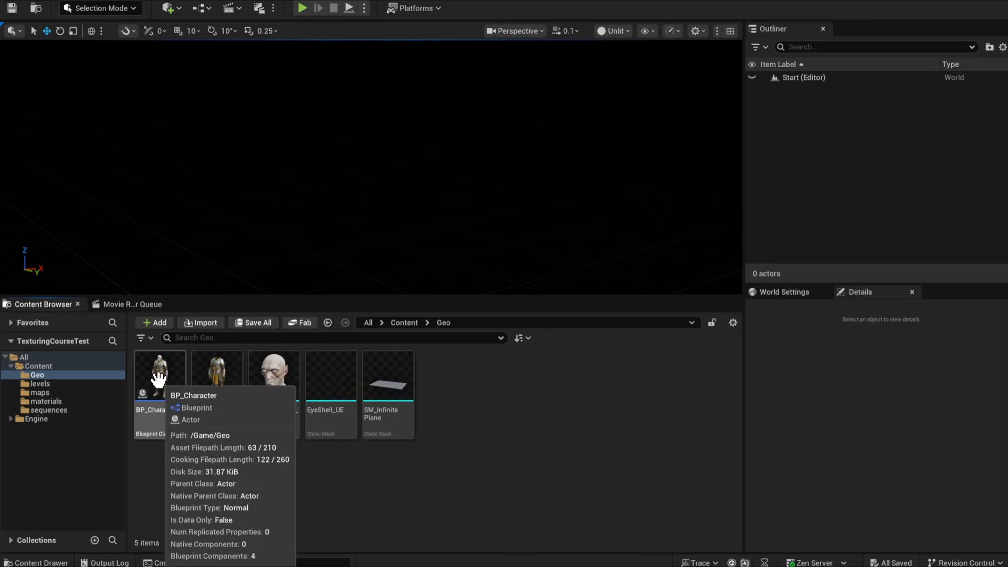
Place BP_Character in the level and reset its location to 0, 0, 0.
left_click_drag(157, 367, 371, 201)
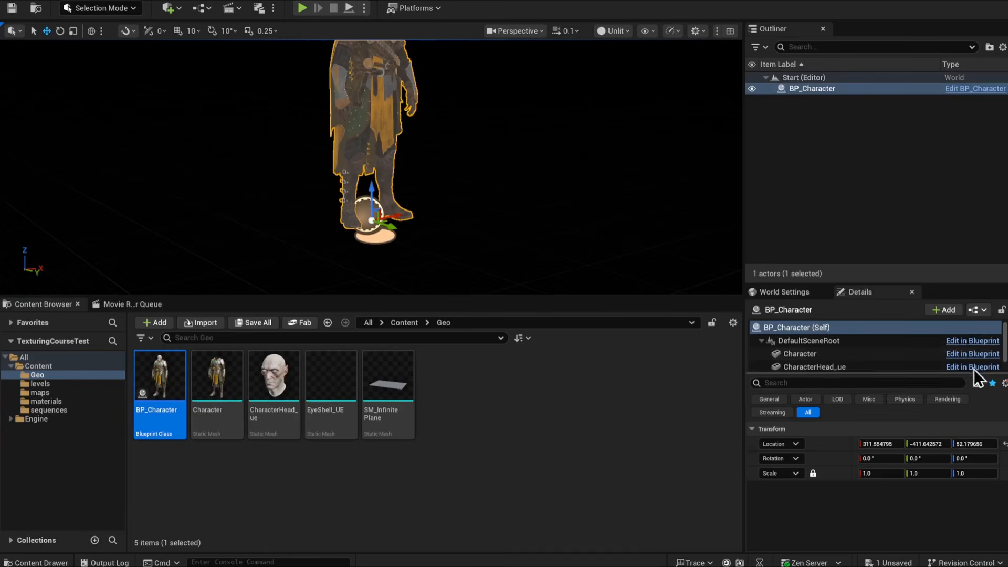
left_click(1005, 445)
key("s")
right_click_drag(455, 153, 530, 234)
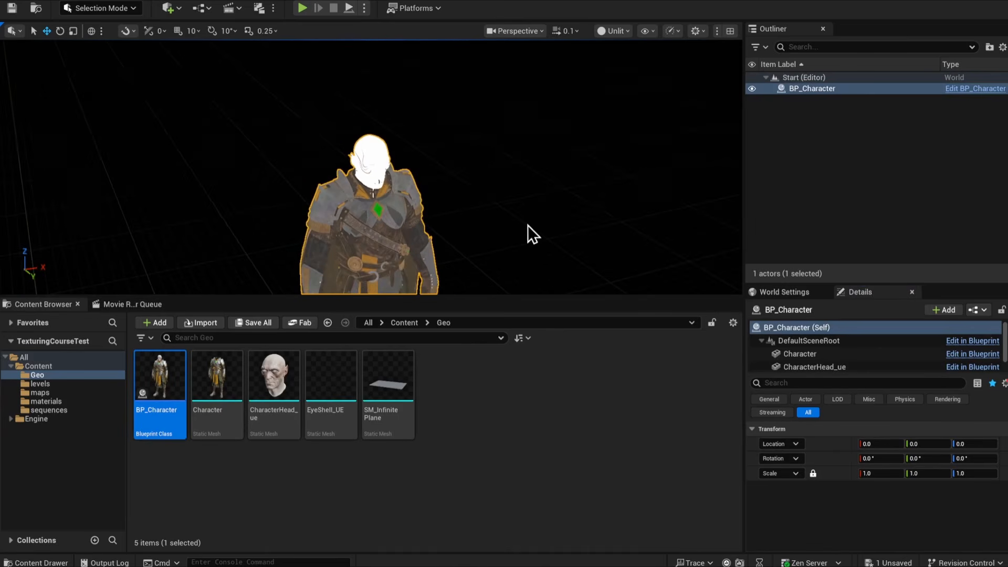
middle_click_drag(484, 235, 484, 236)
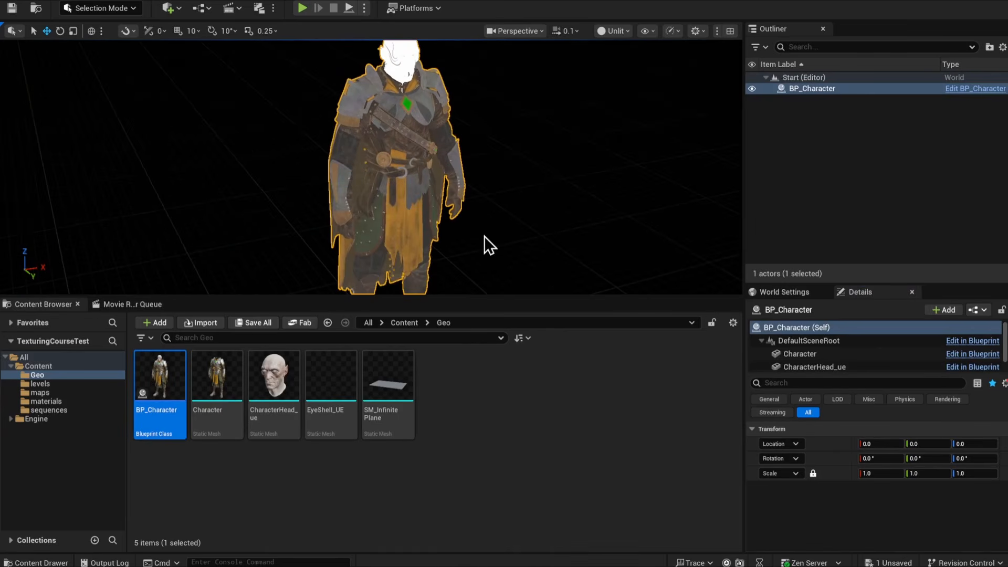
Check the character in Lit view mode, clear the selection and return to Unlit.
key("alt+4")
key("Escape")
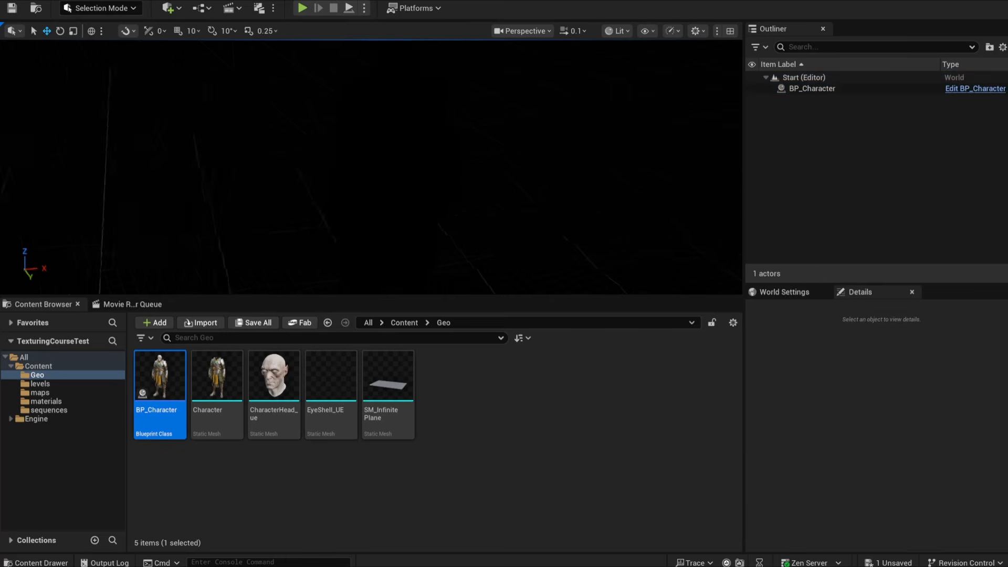
key("alt+3")
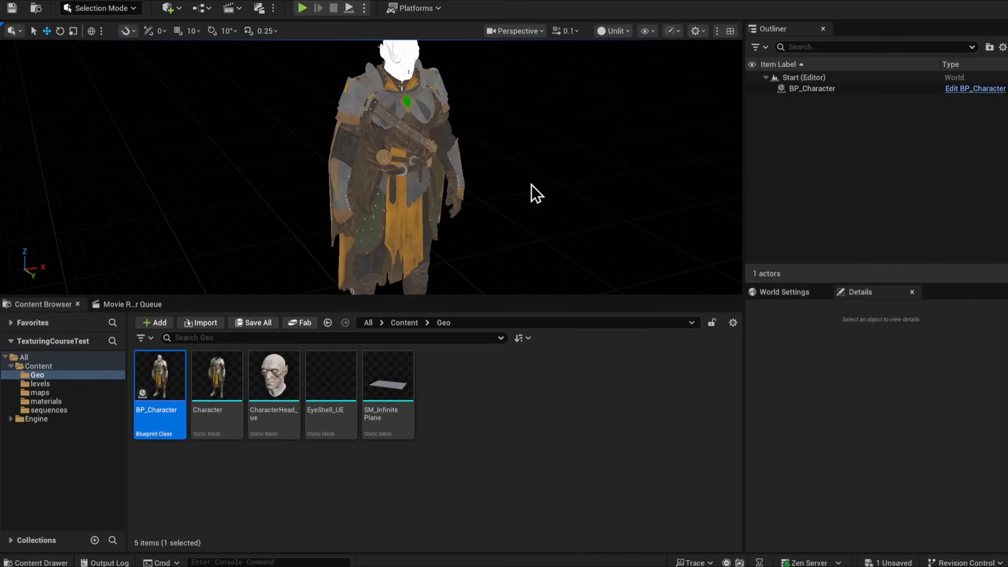
Place SM_InfinitePlane in the level at location 0, 0, 0 as the character's backdrop.
left_click(481, 424)
left_click(387, 378)
left_click_drag(384, 378, 513, 179)
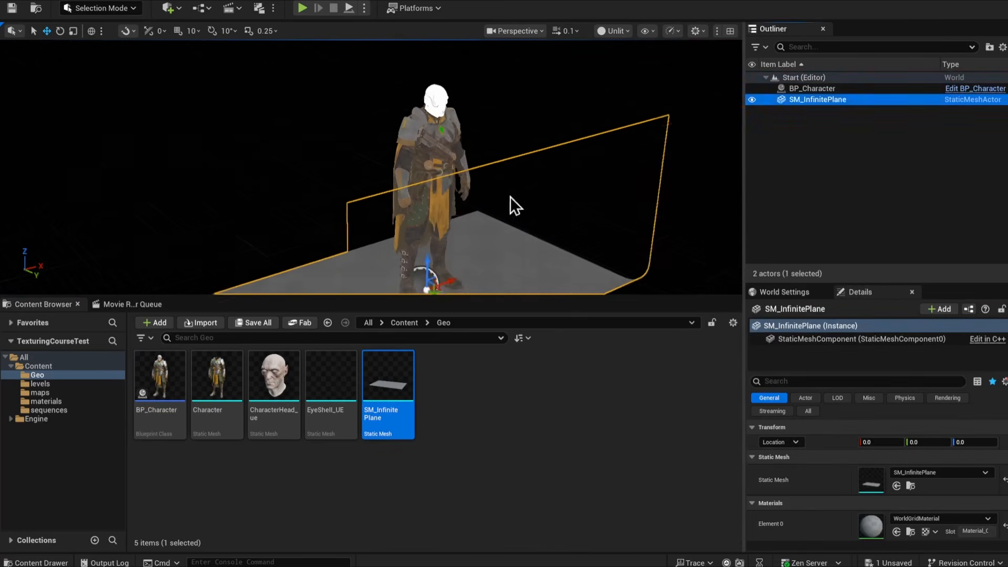
left_click_drag(338, 215, 435, 207, "alt")
left_click(580, 166)
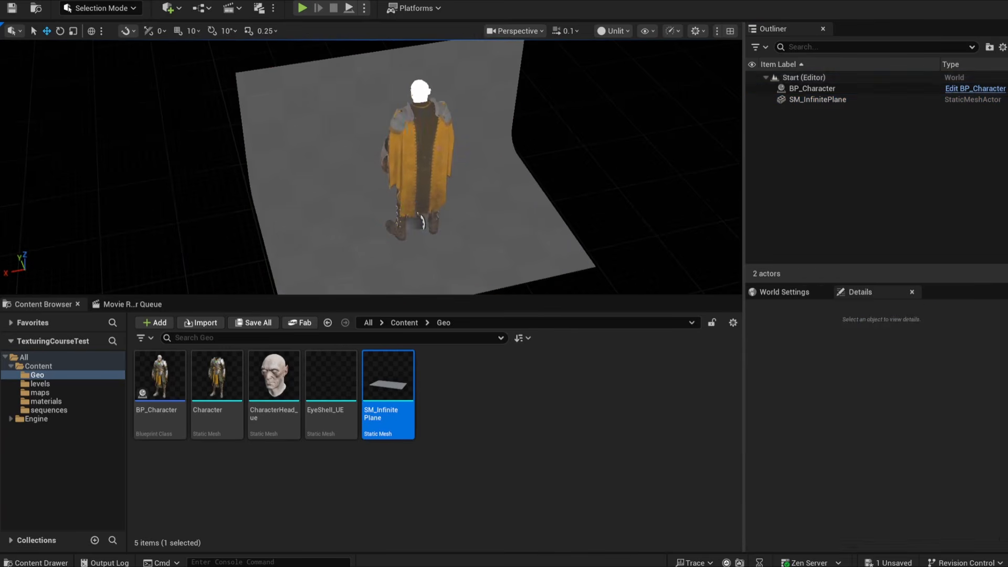
Rotate BP_Character around its vertical axis so its back is towards the backdrop's curved wall.
left_click(430, 154)
left_click(617, 167)
left_click(425, 151)
middle_click_drag(512, 224, 517, 218)
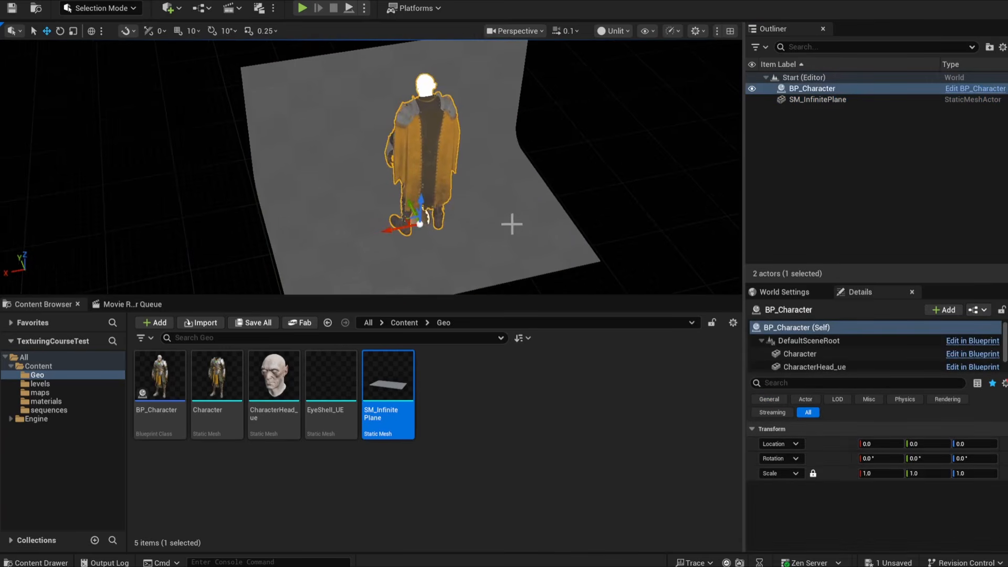
left_click_drag(511, 224, 404, 162, "alt")
key("e")
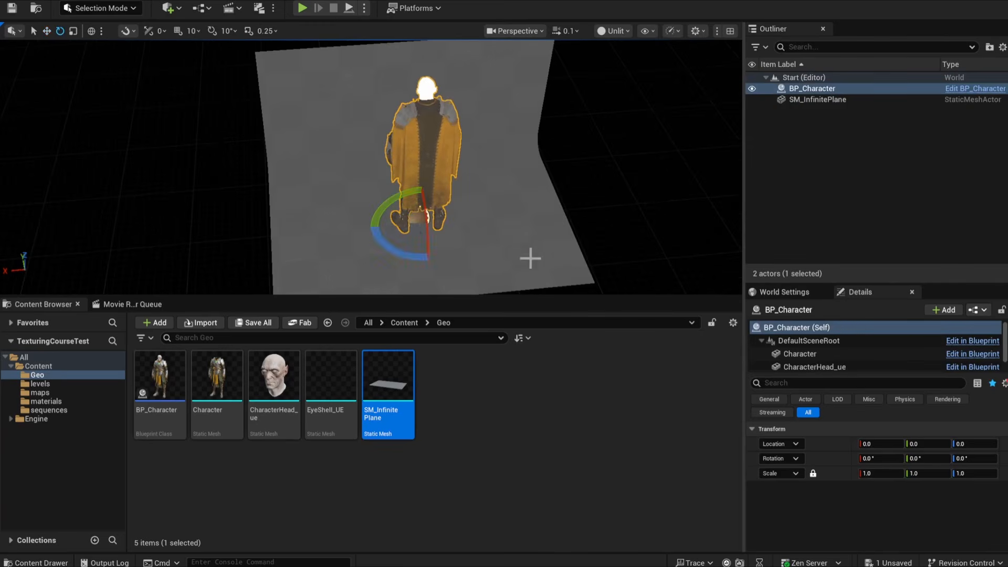
left_click_drag(409, 252, 451, 224)
left_click(974, 458)
Scale up SM_InfinitePlane so the backdrop extends well beyond the character on all sides.
left_click(449, 237)
key("r")
key("w")
key("r")
left_click(715, 140)
left_click_drag(715, 139, 772, 149, "alt")
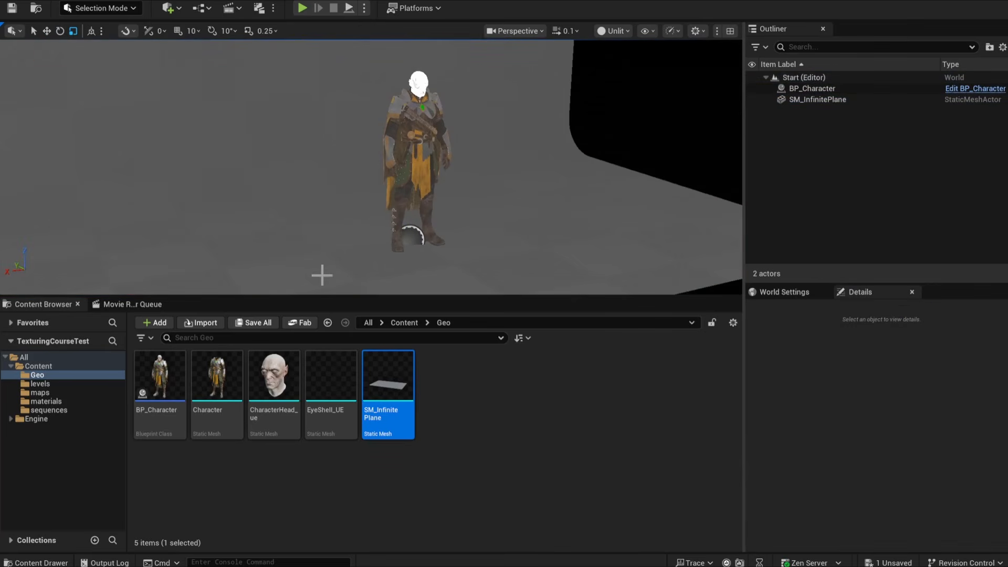
Assign the M_Inf_Plane material to the SM_InfinitePlane static mesh and save the asset.
left_click(524, 440)
double_click(388, 380)
left_click_drag(65, 88, 387, 95)
left_click(46, 401)
left_click_drag(274, 380, 840, 109)
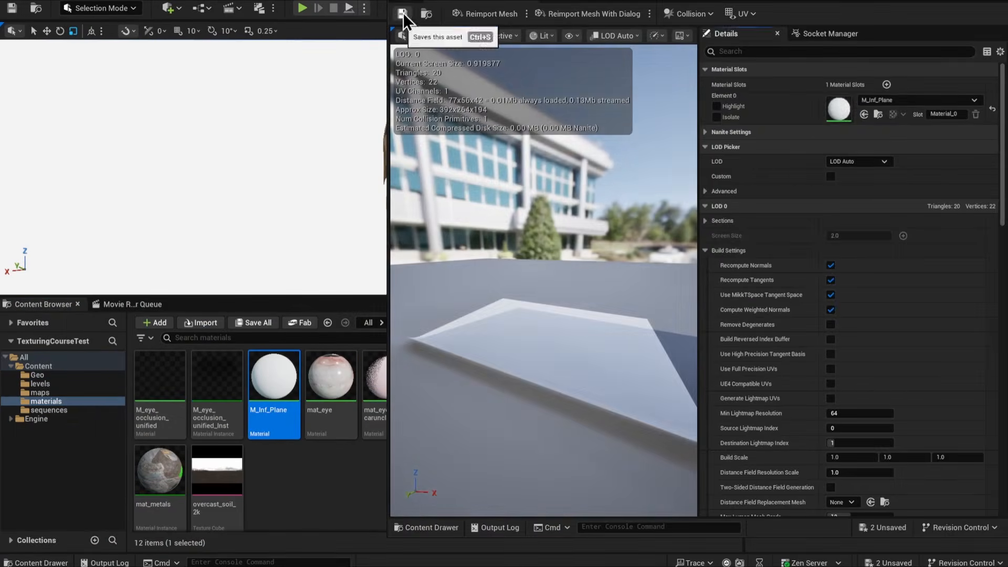
left_click(402, 16)
Inspect the base colour in the M_Inf_Plane material graph and check the level in Lit and Unlit modes.
double_click(284, 383)
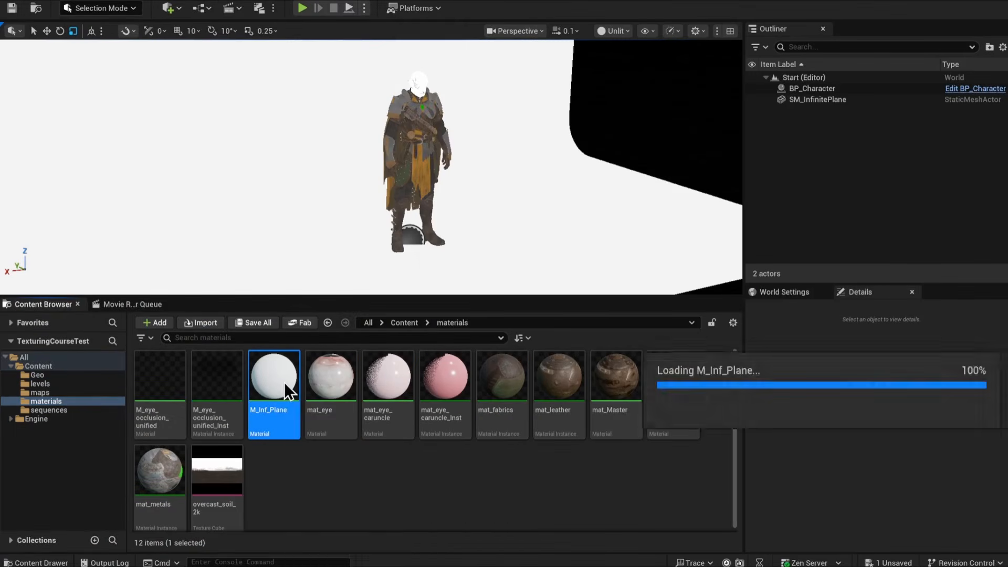
left_click(613, 68)
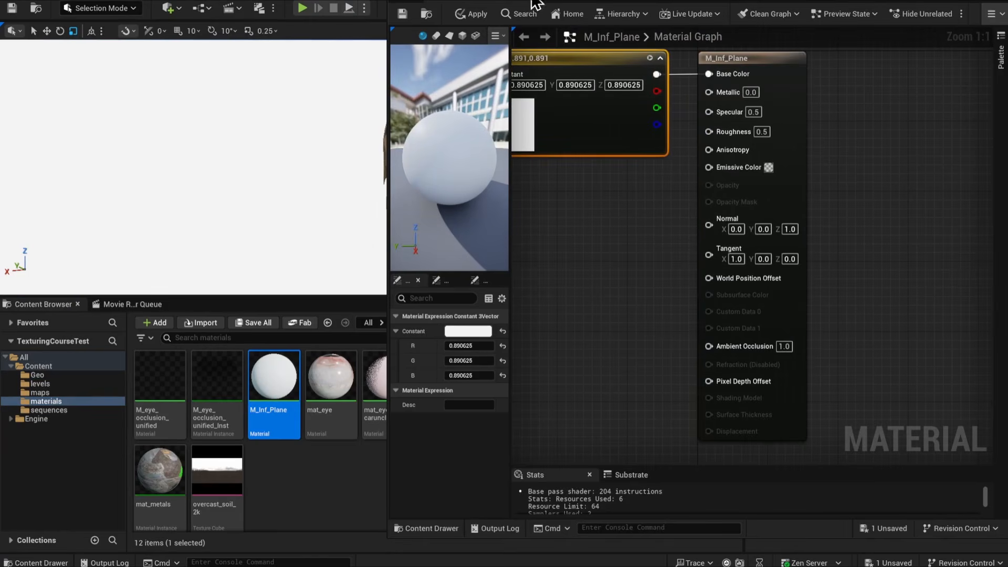
left_click_drag(563, 175, 588, 176, "alt")
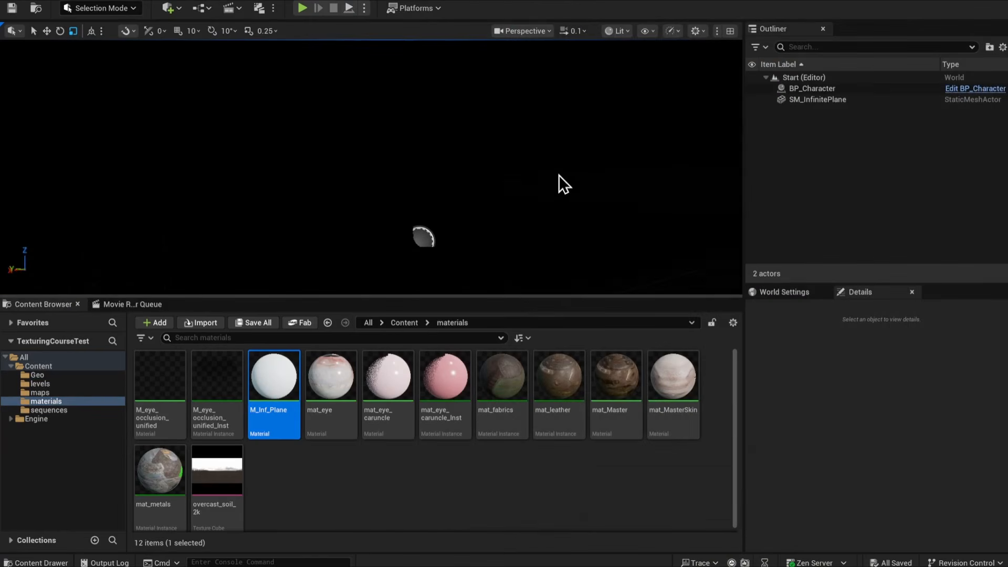
key("alt+3")
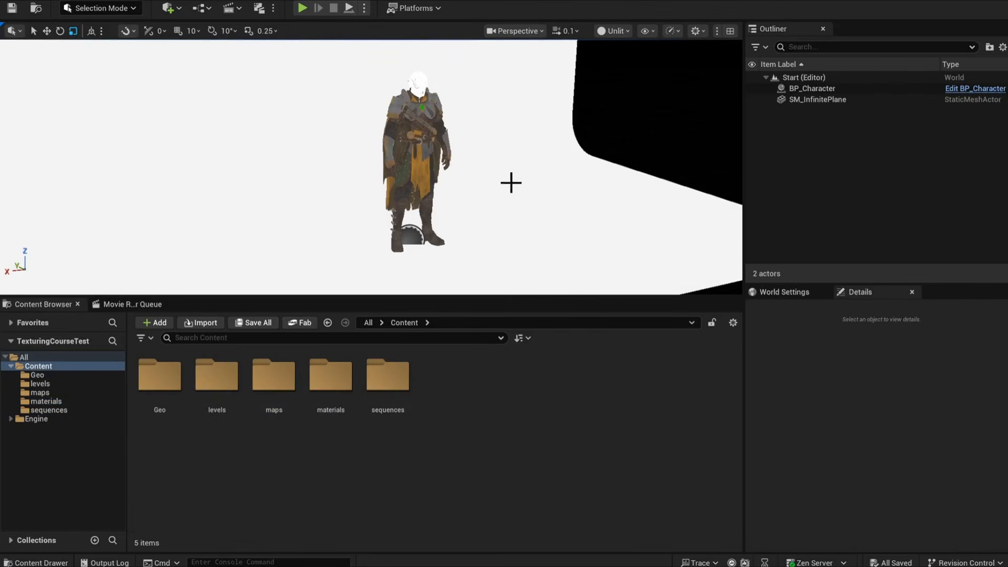
mouse_move(399, 156)
left_mouse_down("alt")
mouse_move(446, 158)
mouse_move(391, 163)
left_mouse_up("alt")
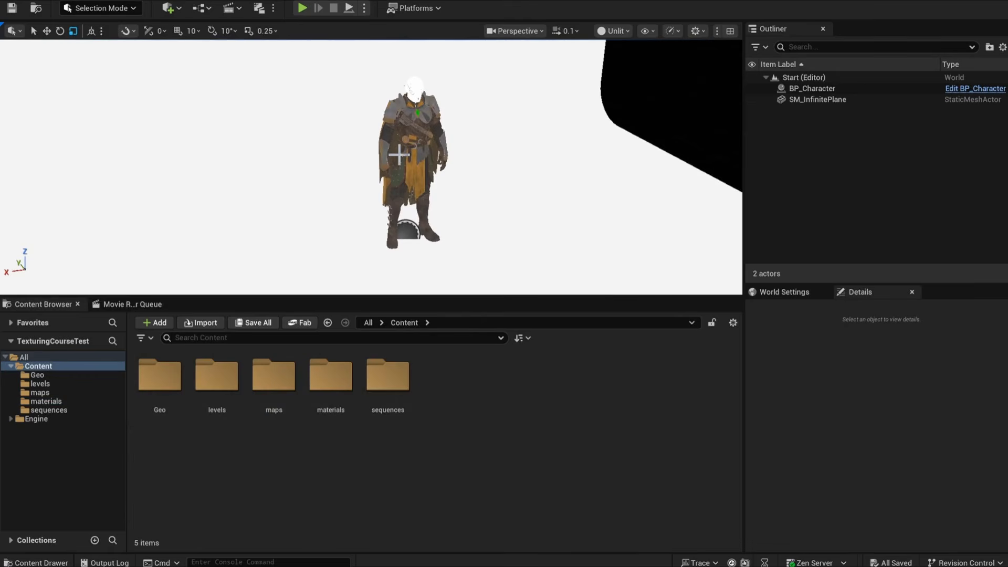
Add an HDRI Backdrop to the level and reset its location to 0, 0, 0.
left_click(174, 11)
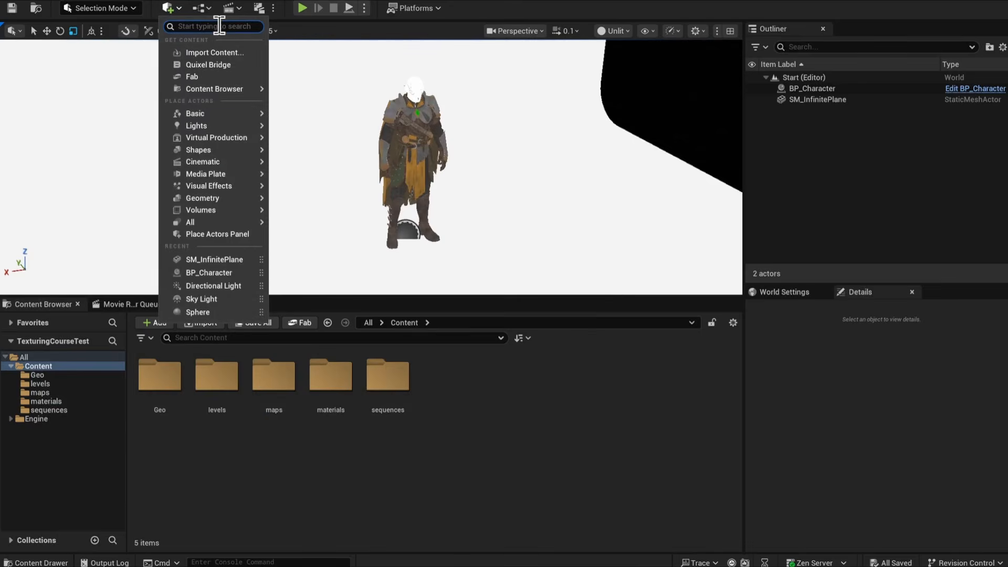
type("hdri")
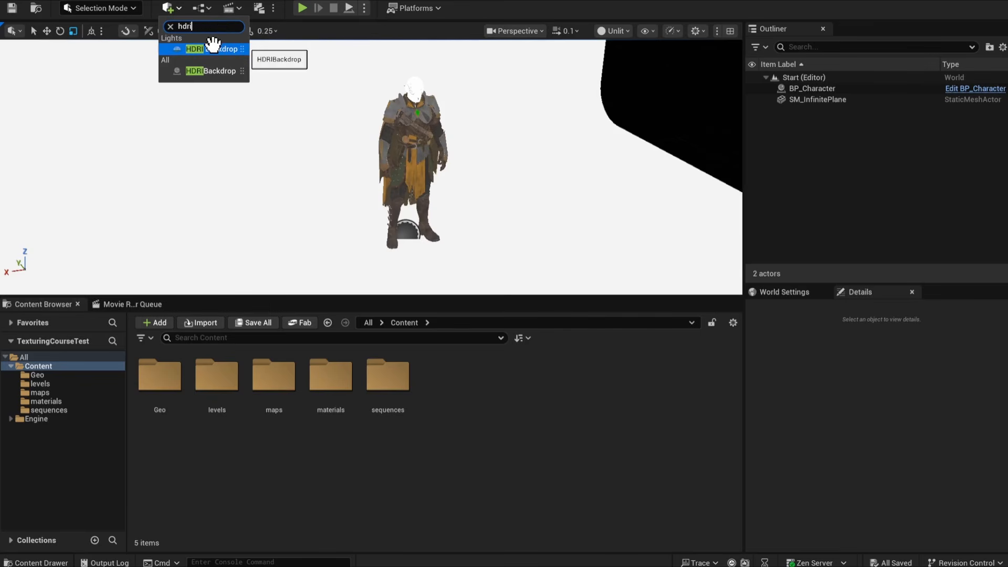
left_click(213, 48)
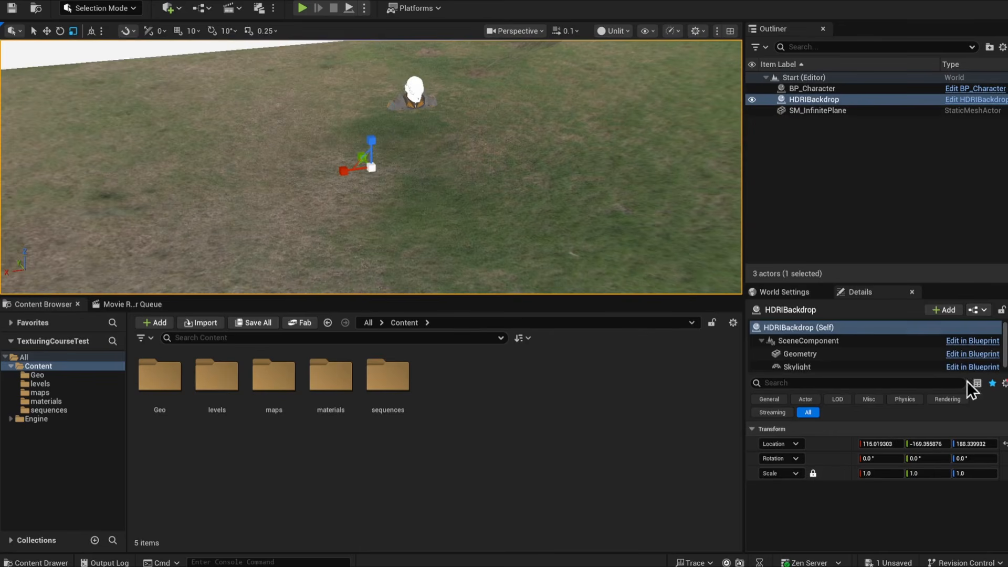
left_click(1005, 449)
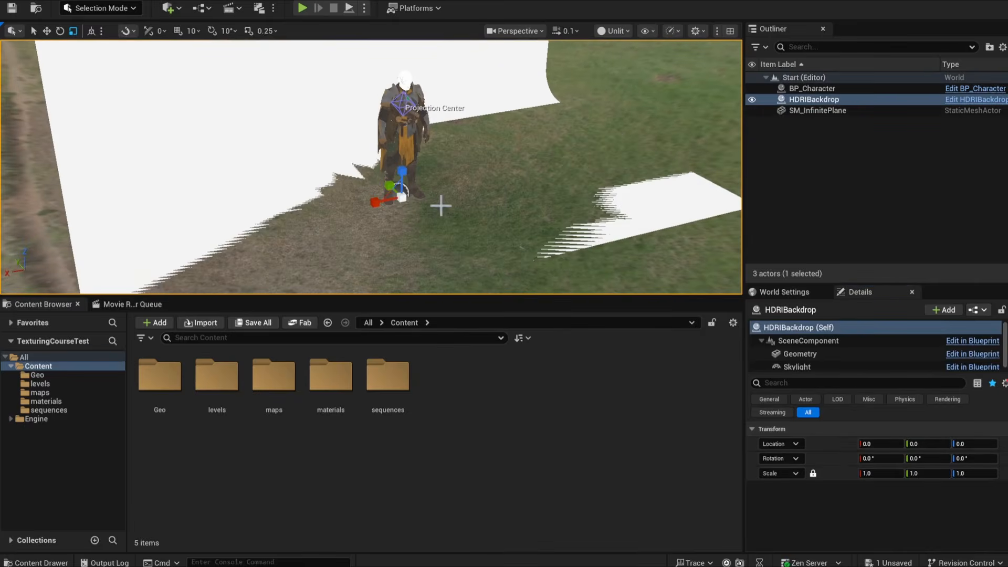
left_click_drag(536, 170, 473, 176, "alt")
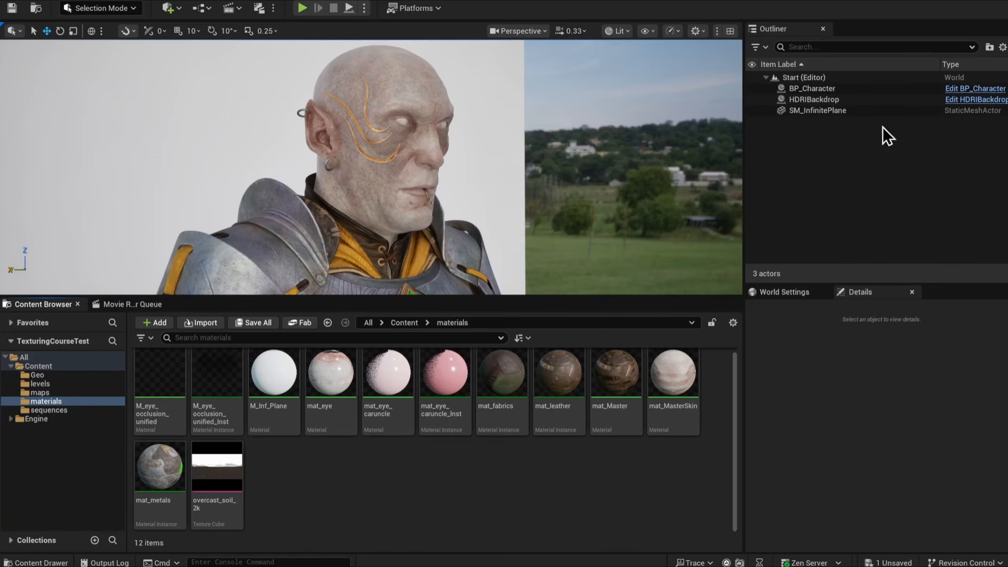
Assign overcast_soil_2k as the cubemap of the HDRIBackdrop.
left_click(830, 99)
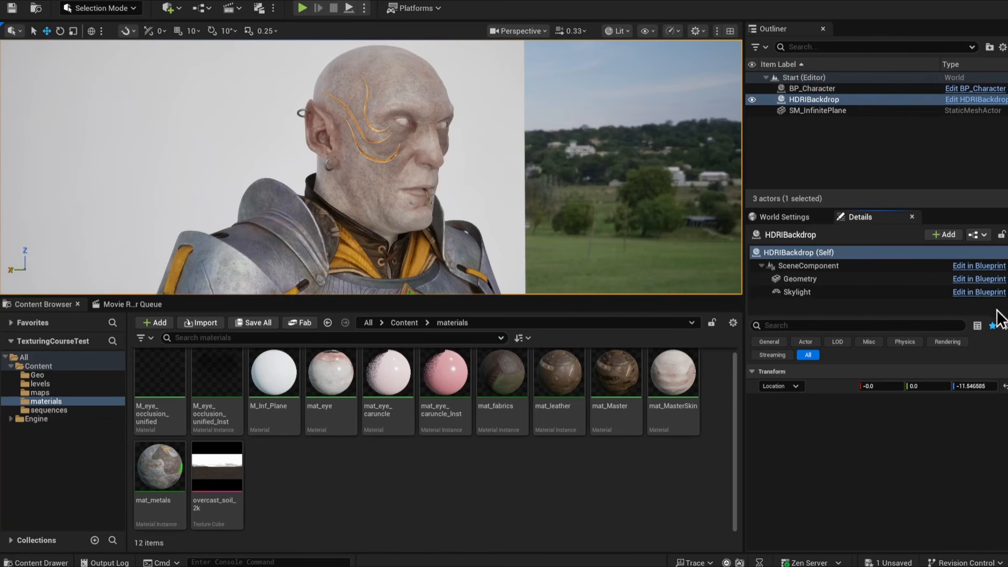
left_click(1005, 342)
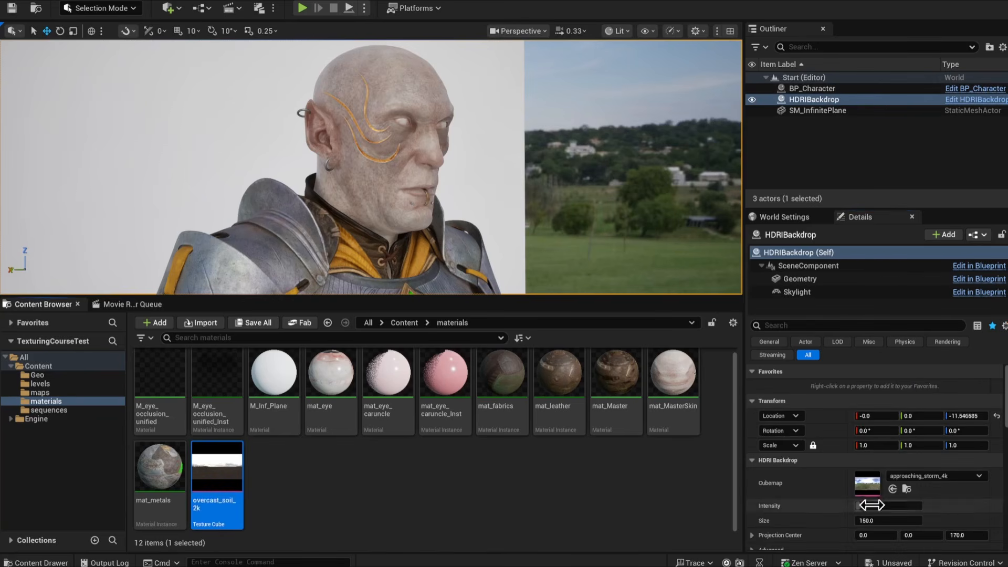
left_click(893, 488)
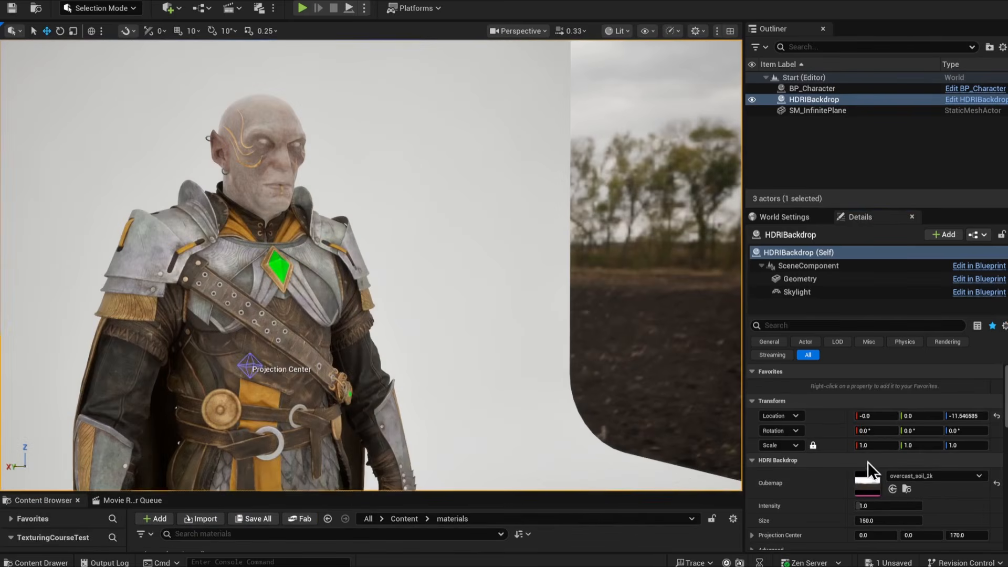
Set the HDRIBackdrop intensity to 0.2 and check the lighting on the character.
left_click(899, 505)
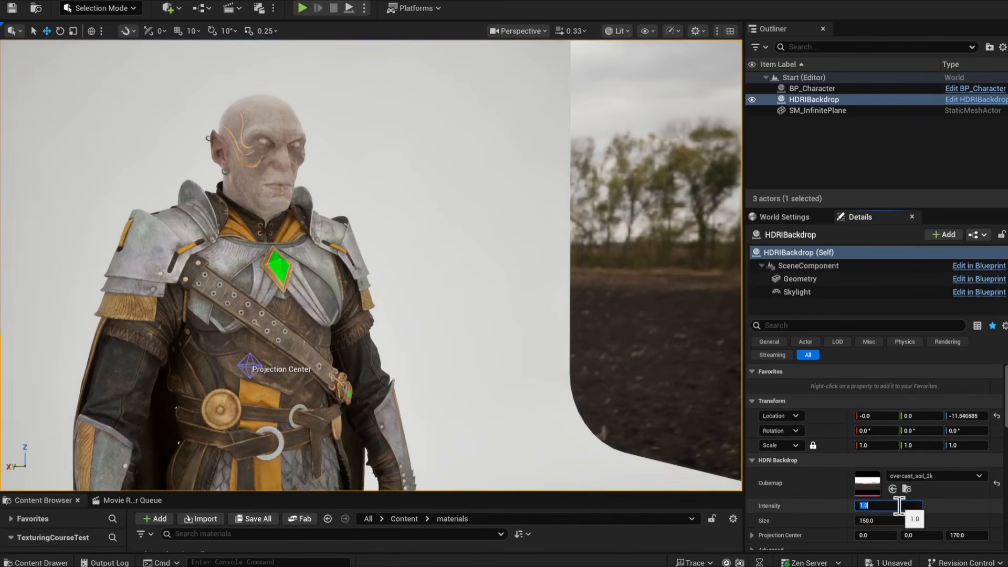
type("0.2")
key("Return")
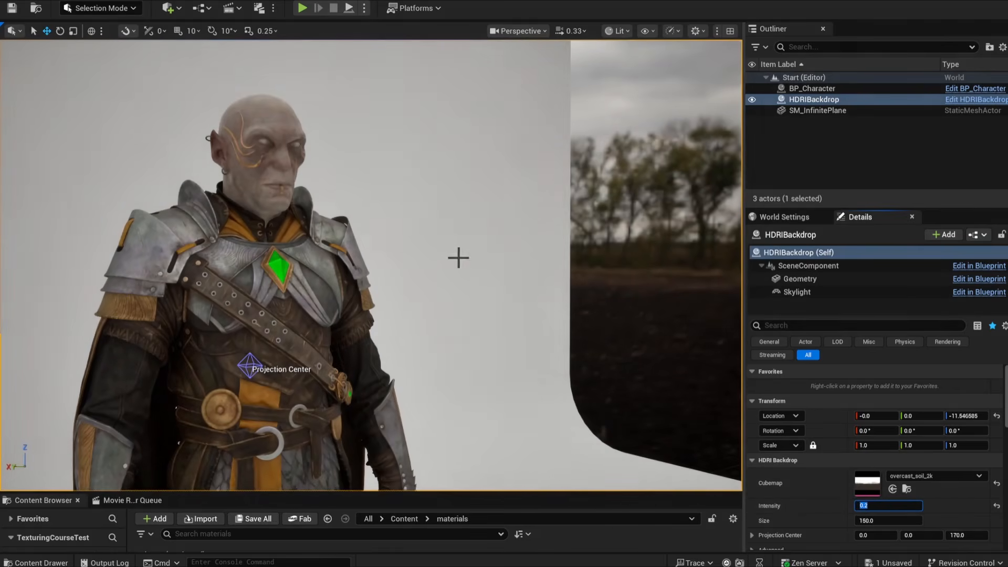
mouse_move(483, 289)
right_mouse_down()
mouse_move(430, 290)
mouse_move(528, 300)
mouse_move(588, 286)
mouse_move(391, 286)
mouse_move(491, 278)
right_mouse_up()
key("a")
key("w")
key("d")
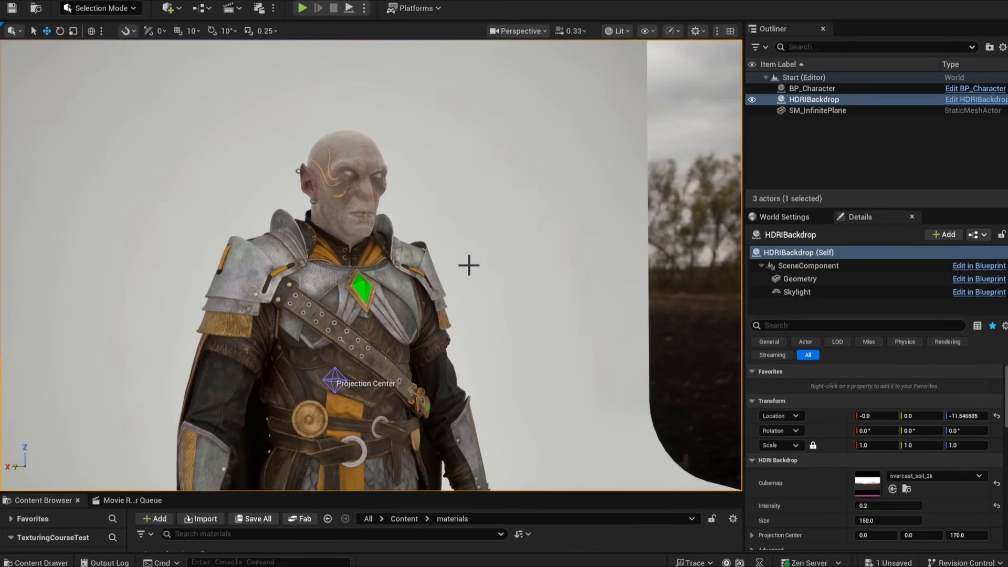
Find the exposure options in the project settings and disable Auto Exposure.
left_click(63, 2)
left_click(128, 146)
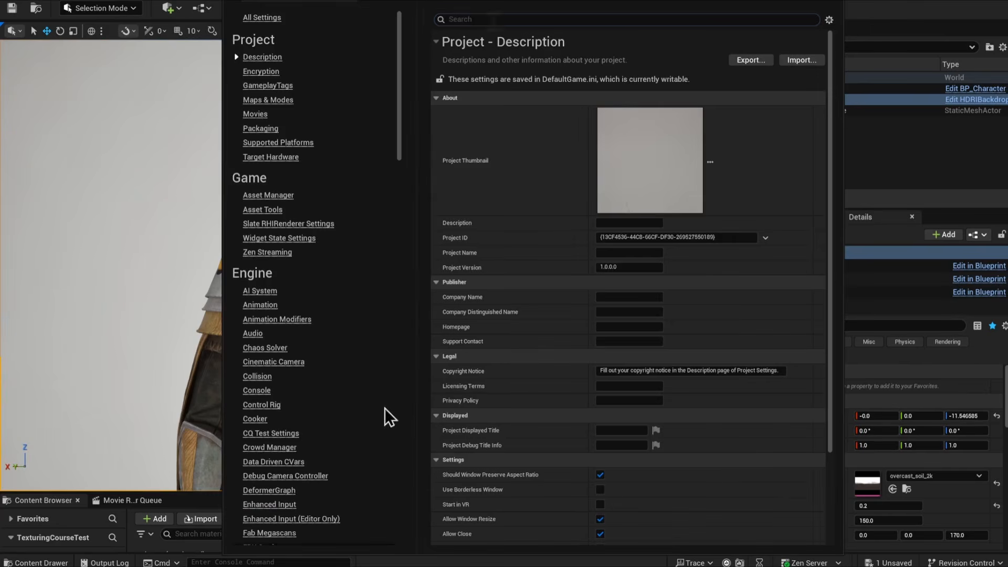
left_click(494, 19)
type("exposure")
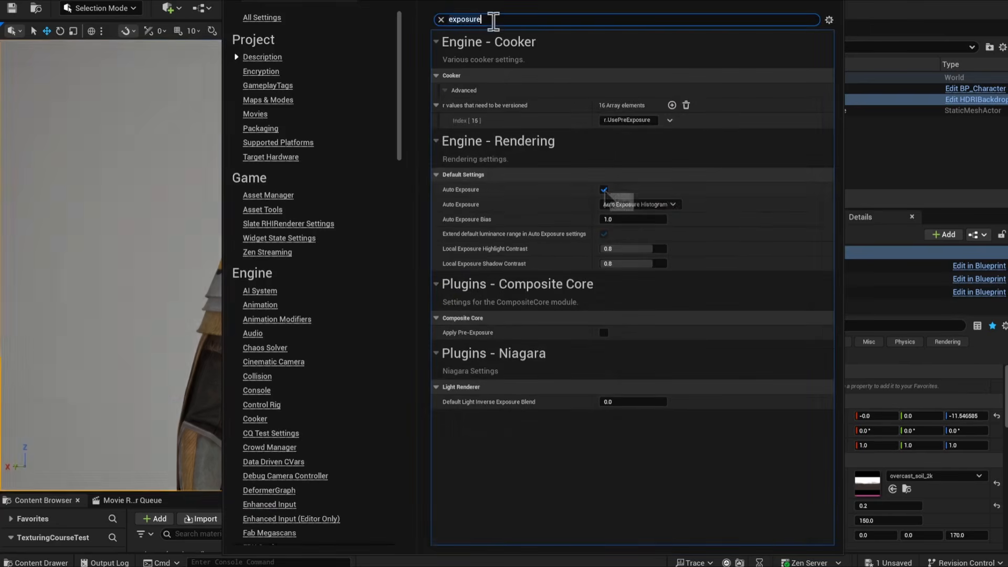
left_click(738, 275)
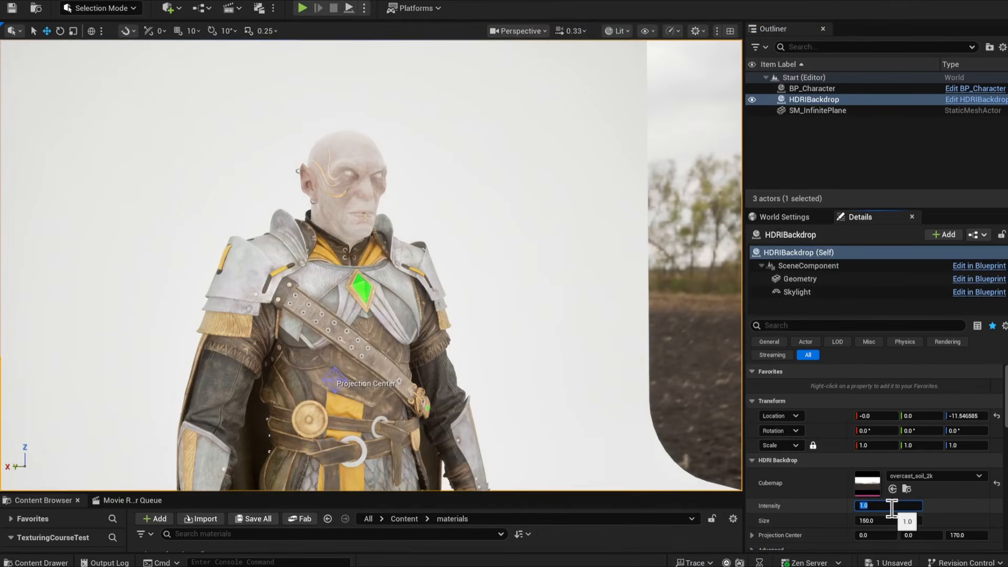
Lower the HDRIBackdrop intensity, trying 0.2 first and settling on 0.1.
type("0.2")
key("Return")
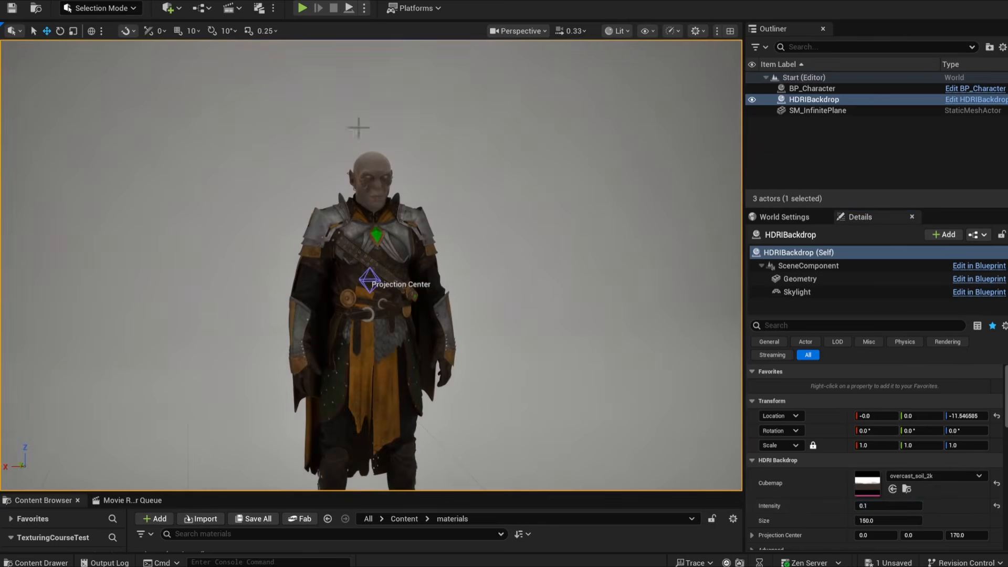
Add a Rect Light to the level at the character's position.
left_click(169, 7)
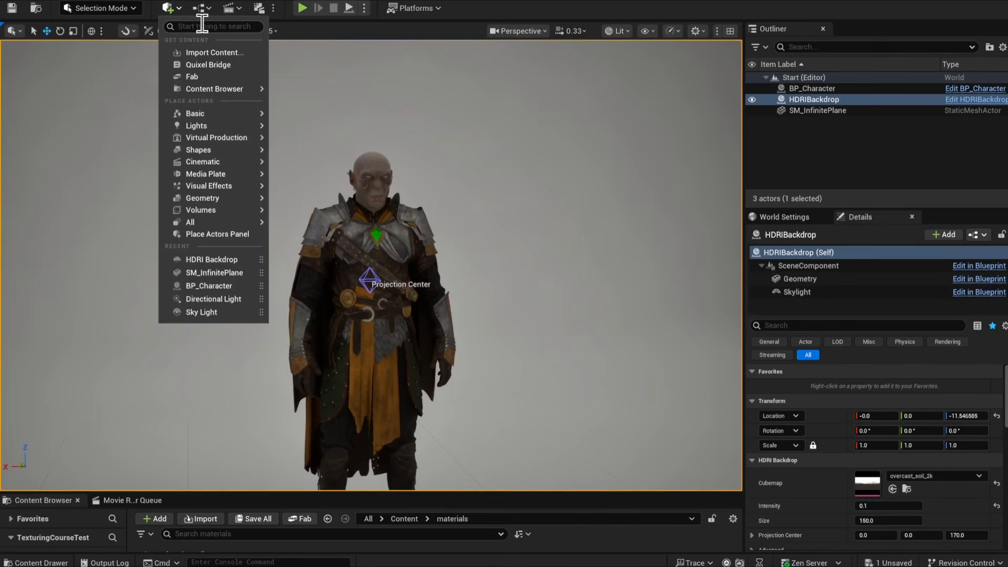
type("rect")
left_click(204, 75)
right_click_drag(367, 237, 399, 252)
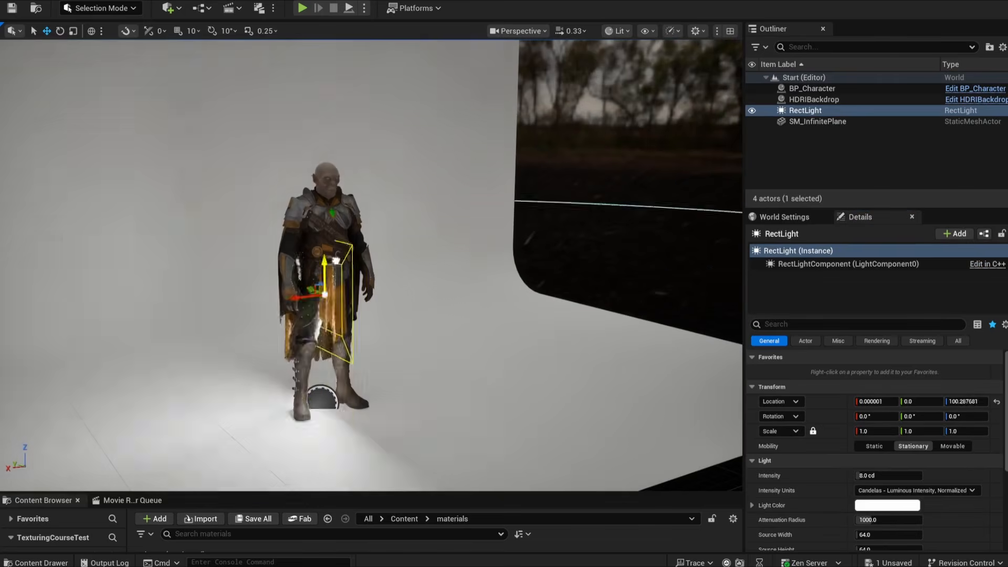
Raise the rect light above the character's head to about Z 279 and set its Y rotation to -90° so it points down.
left_click_drag(336, 238, 327, 89)
key("e")
left_click_drag(279, 103, 324, 152)
left_click(929, 415)
type("-90")
key("Return")
right_click_drag(410, 173, 294, 121)
key("w")
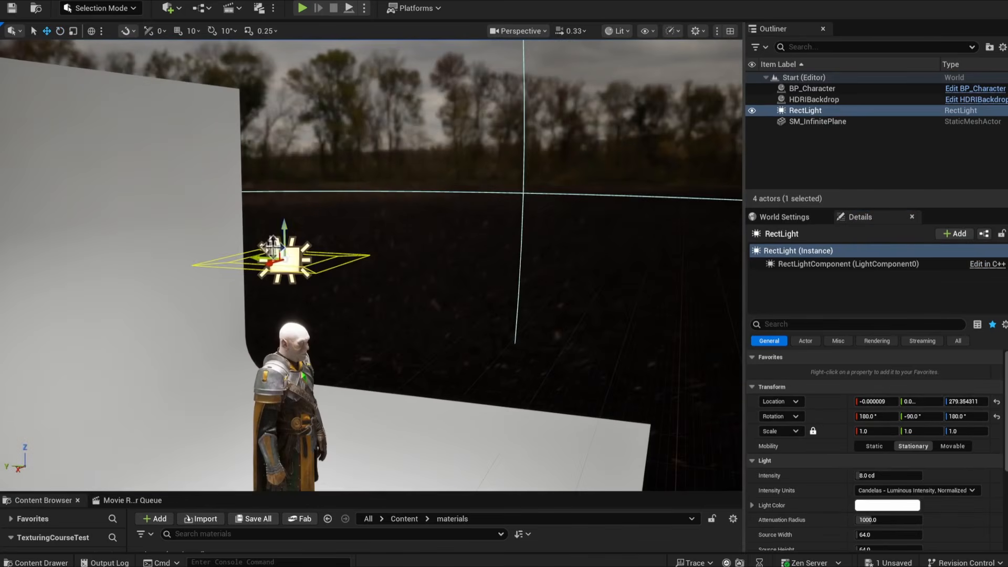
Move the rect light in front of and higher above the character, to about Y -117, Z 345, and tilt it to about -51°.
left_click_drag(277, 246, 476, 176)
key("e")
right_click_drag(476, 176, 535, 210)
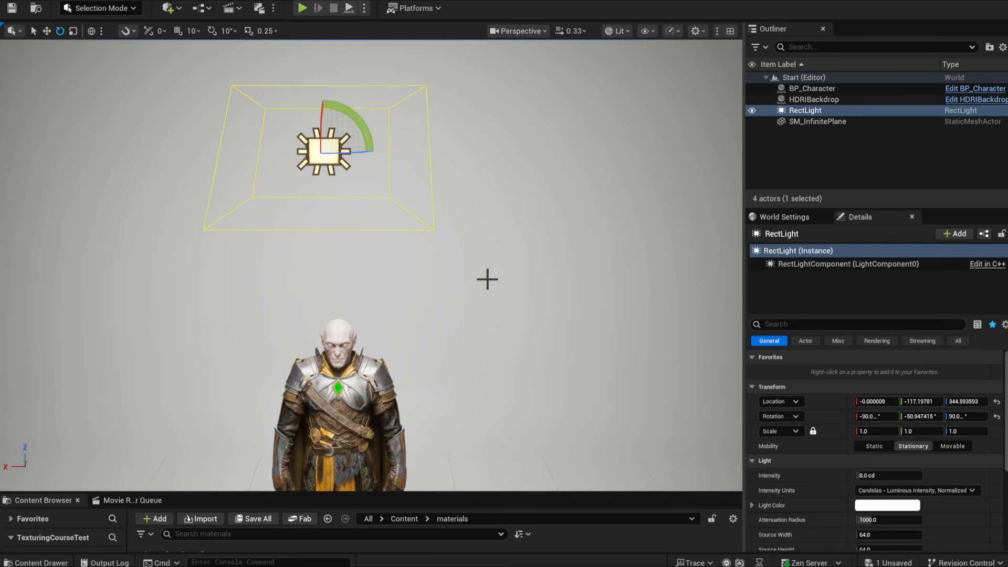
right_click_drag(480, 284, 567, 365)
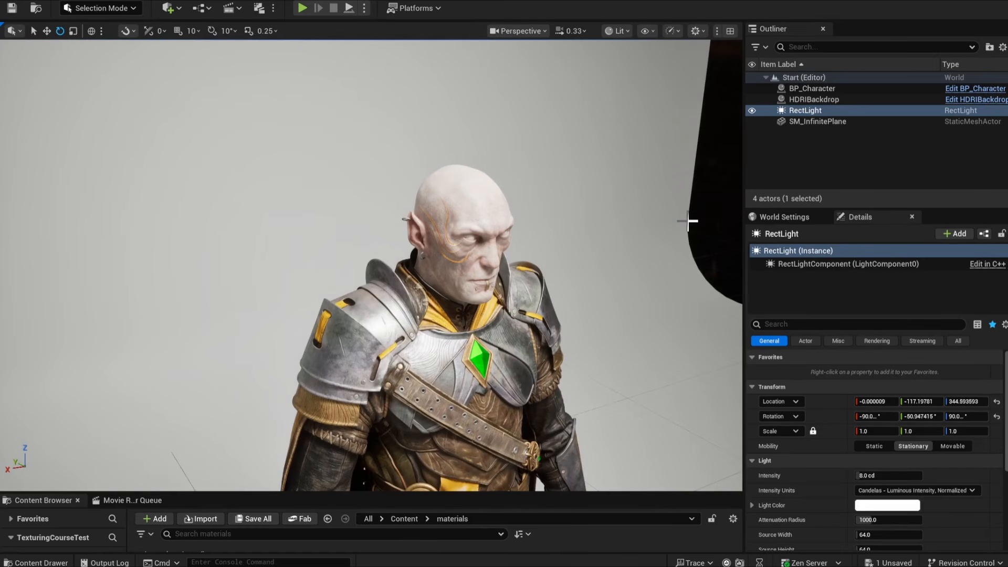
Tilt the rect light more steeply downwards to about -75° and check its angle from both sides of the character.
right_click_drag(589, 188, 623, 160)
left_click_drag(357, 134, 360, 175)
key("w")
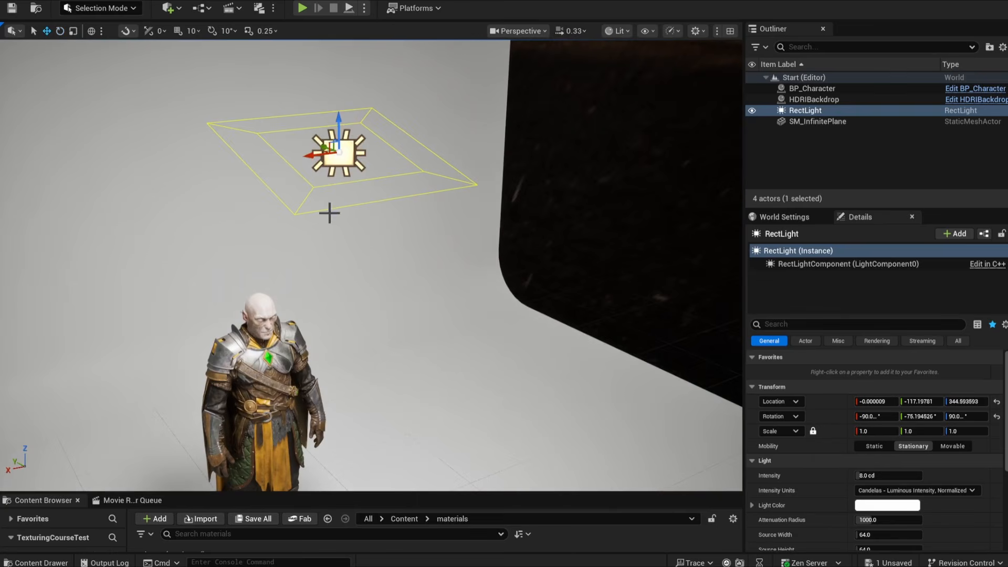
right_click_drag(393, 176, 451, 176)
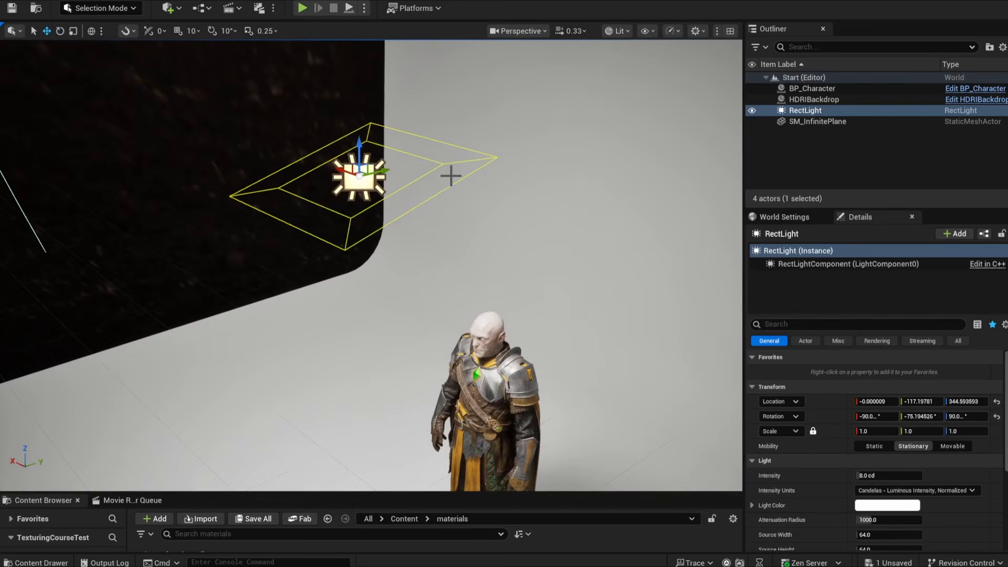
Raise the rect light and bring it closer to the character, to about Y -102, Z 373.
left_click_drag(362, 170, 389, 126)
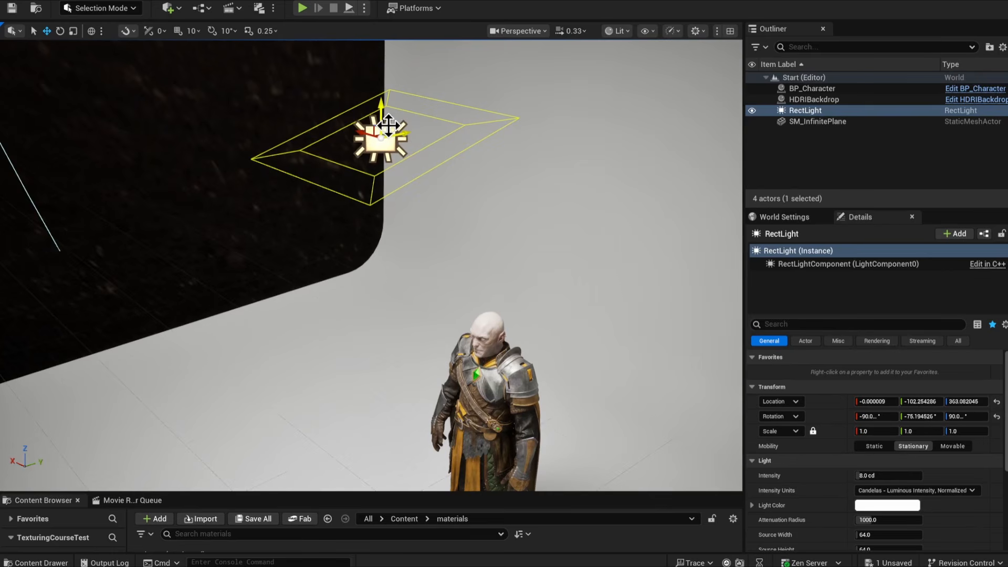
left_click(308, 227)
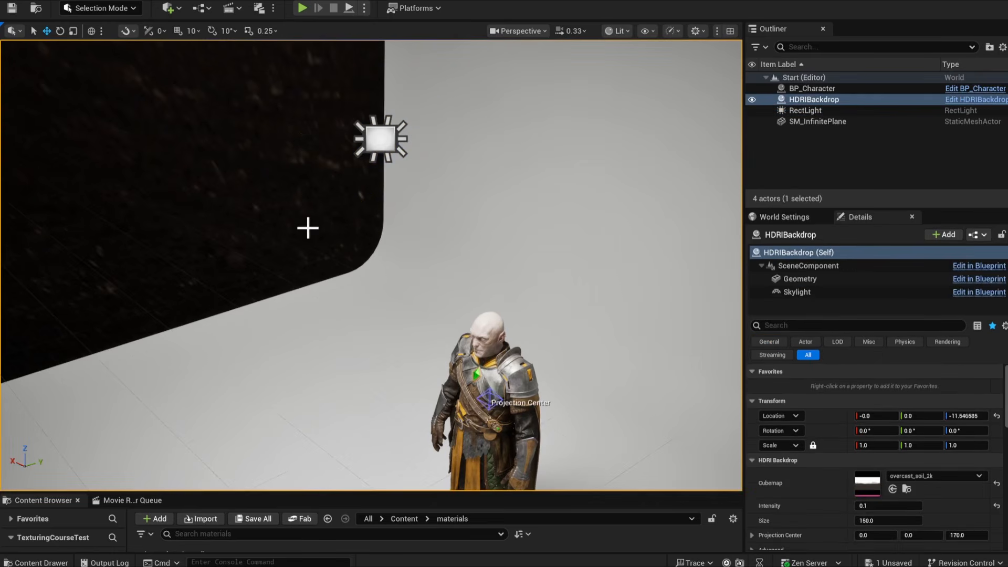
left_click(380, 141)
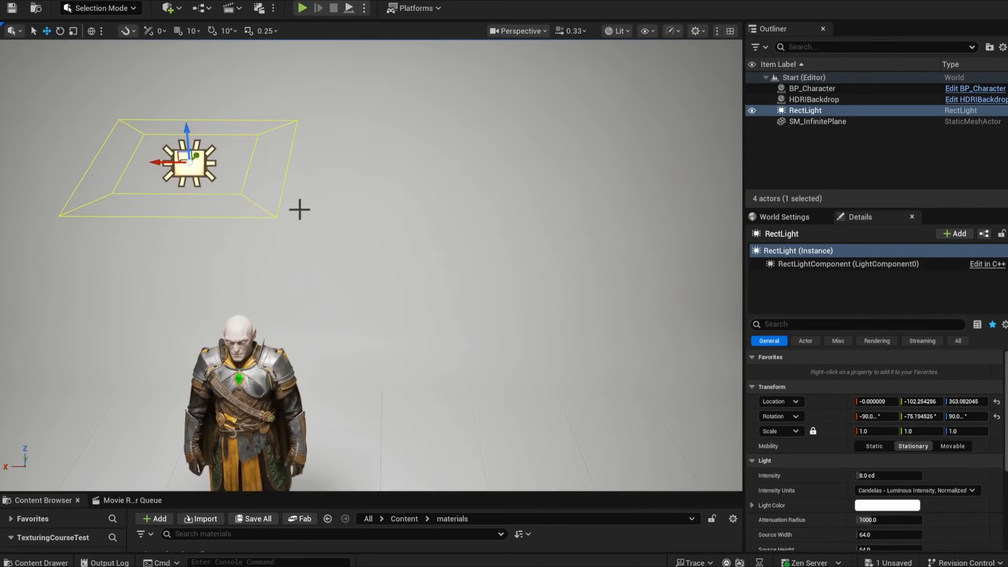
right_click_drag(289, 232, 326, 233)
left_click_drag(291, 146, 291, 152)
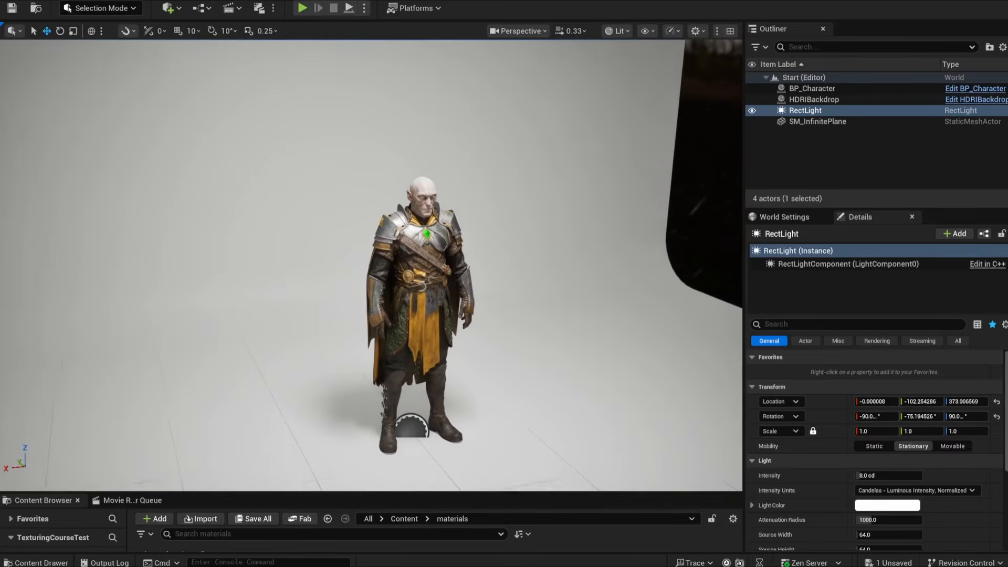
mouse_move(429, 296)
right_mouse_down()
mouse_move(444, 294)
mouse_move(429, 296)
right_mouse_up()
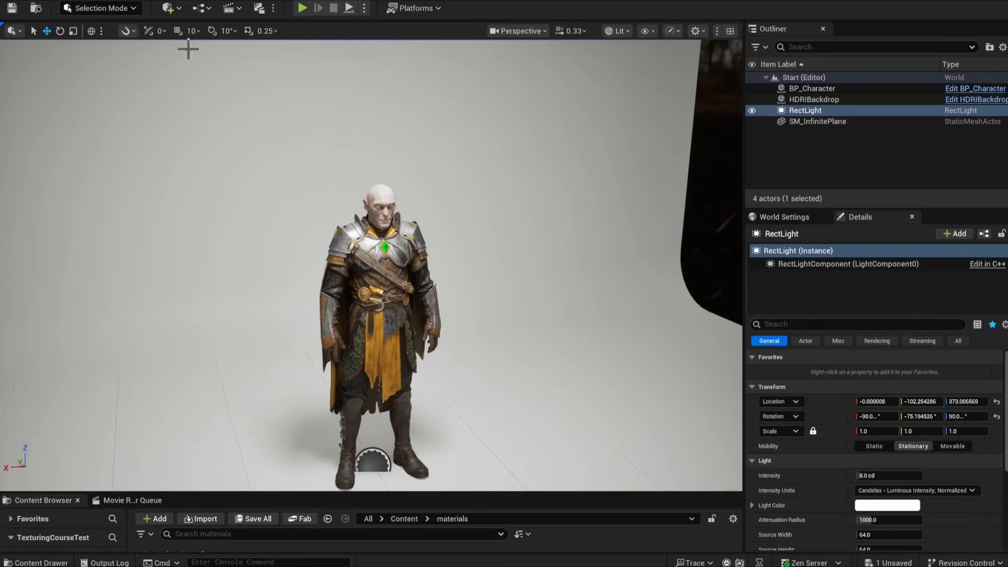
Add a Cine Camera Actor to the level and look through it in the viewport.
left_click(178, 12)
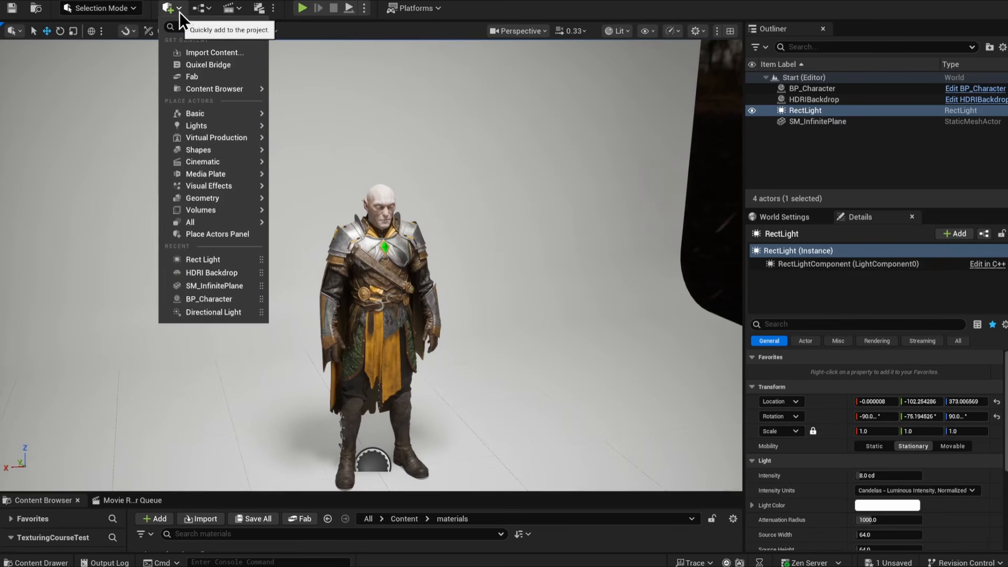
mouse_move(226, 162)
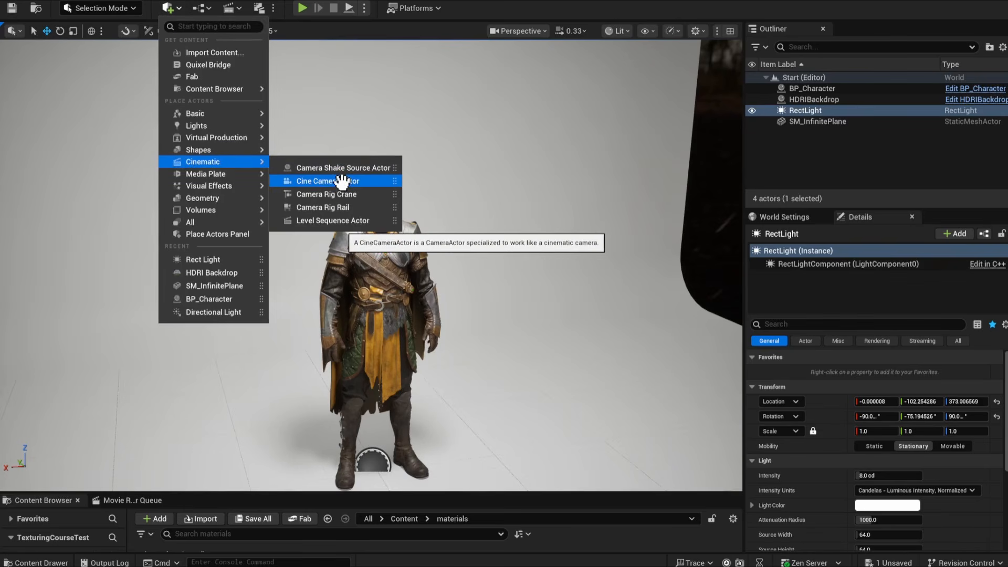
left_click(341, 181)
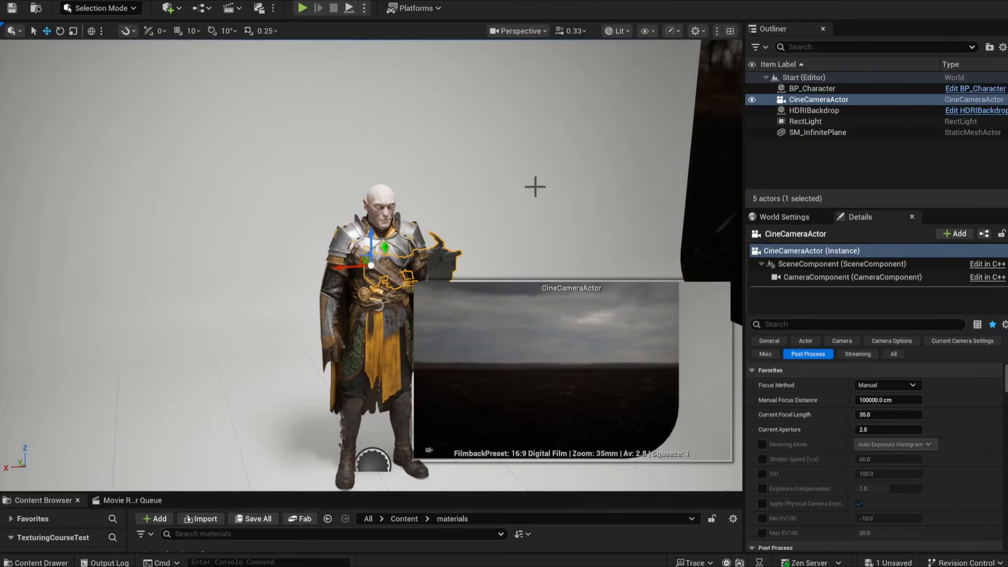
left_click(838, 100)
key("ctrl+shift+p")
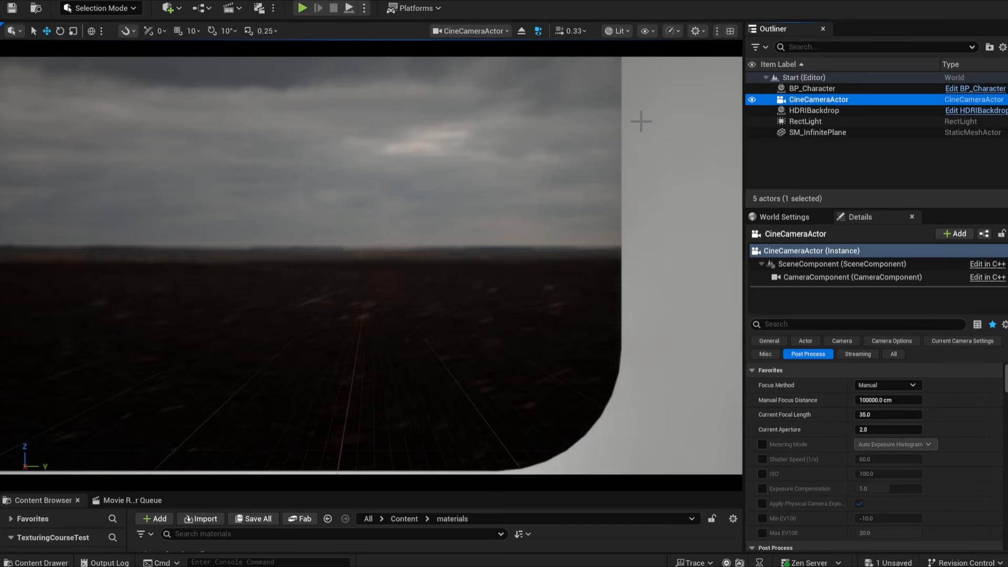
Frame the full character from the front by setting the camera's rotation to 0°, 0°, 90° and its location to about Y -653, Z 114.
right_click_drag(641, 121, 770, 152)
left_click(893, 354)
scroll(983, 445, "down", 3)
left_click(997, 438)
right_click_drag(656, 262, 709, 267)
left_click(971, 437)
type("90")
left_click(927, 437)
type("0")
key("Return")
mouse_move(927, 424)
left_mouse_down()
mouse_move(981, 424)
mouse_move(897, 423)
mouse_move(910, 423)
left_mouse_up()
left_click_drag(966, 423, 962, 423)
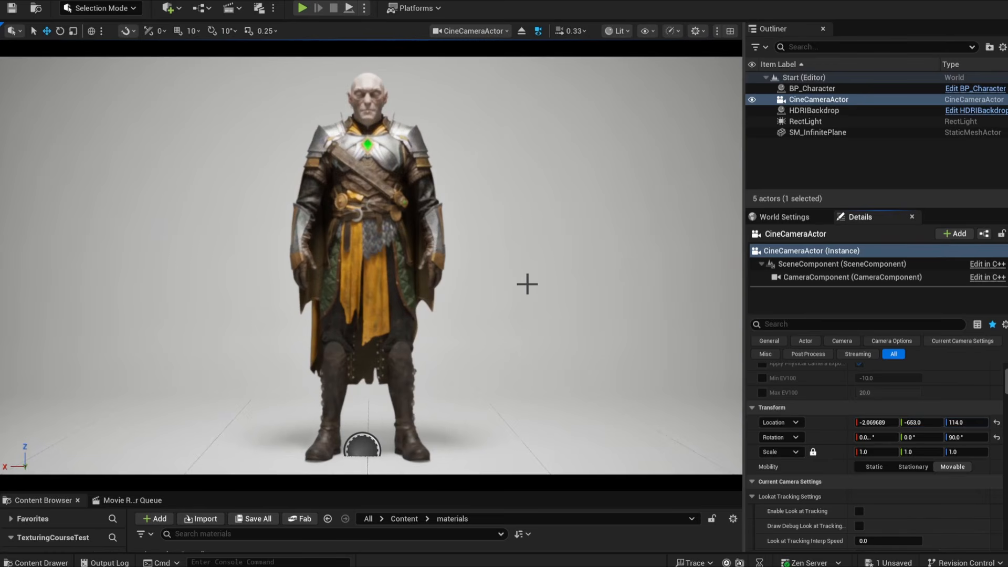
Place a duplicate of BP_Character on each side, one turned to three-quarter view and one facing away, and save the level.
left_click(814, 91)
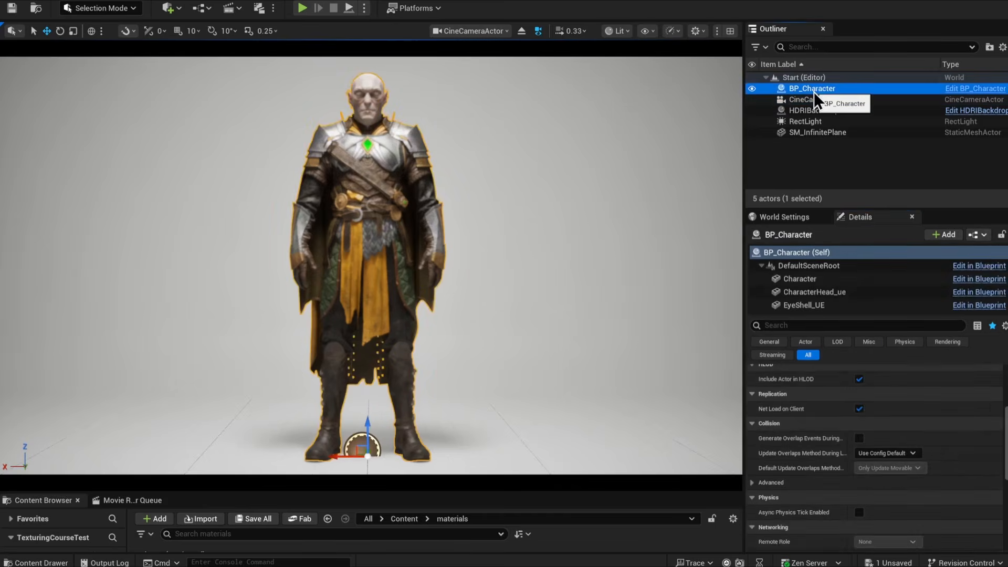
right_click(814, 93)
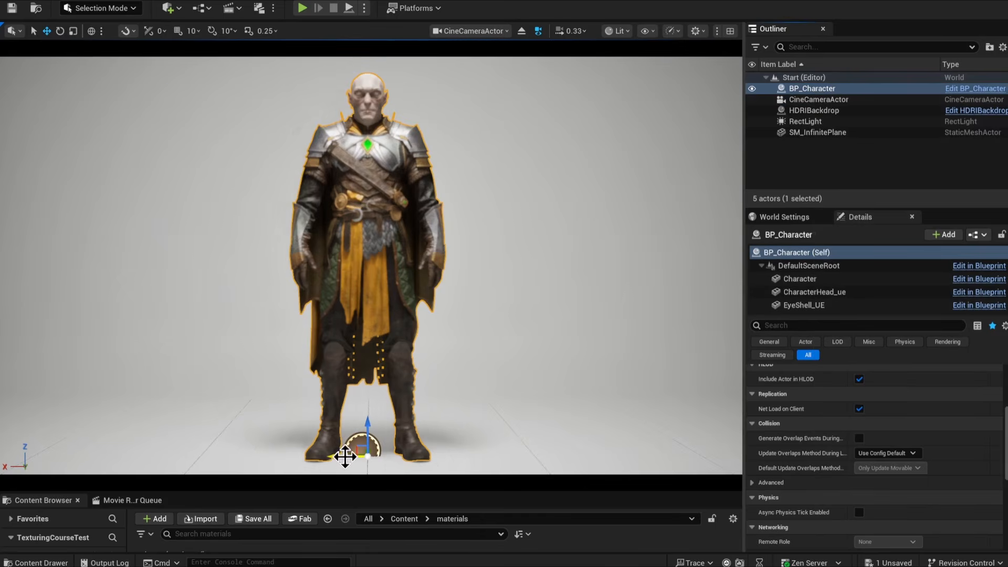
left_click_drag(342, 459, 509, 462, "alt")
key("e")
key("w")
key("e")
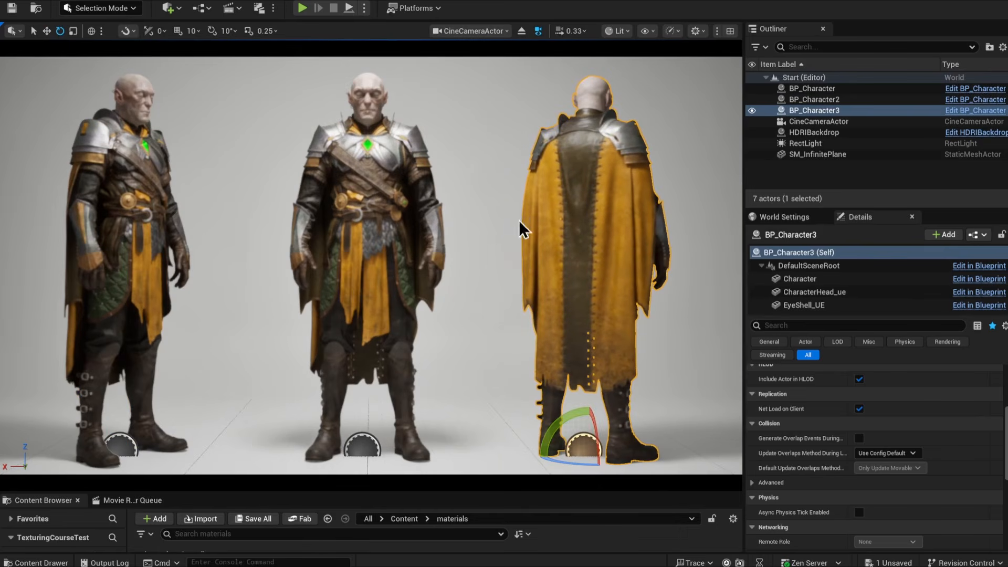
key("ctrl+s")
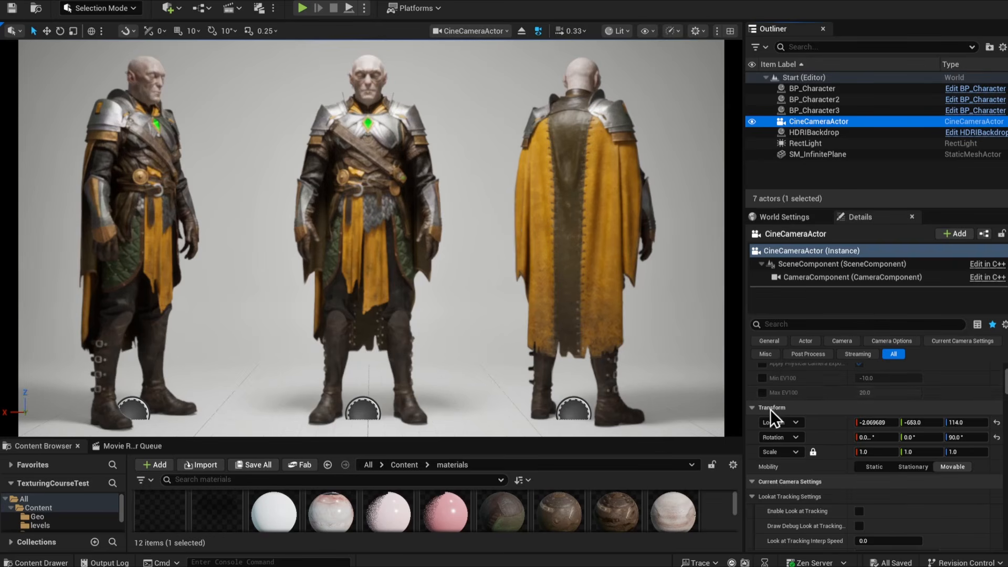
Try manual focus distances of 1.5 cm and about 346 cm on the cine camera.
scroll(770, 409, "up", 5)
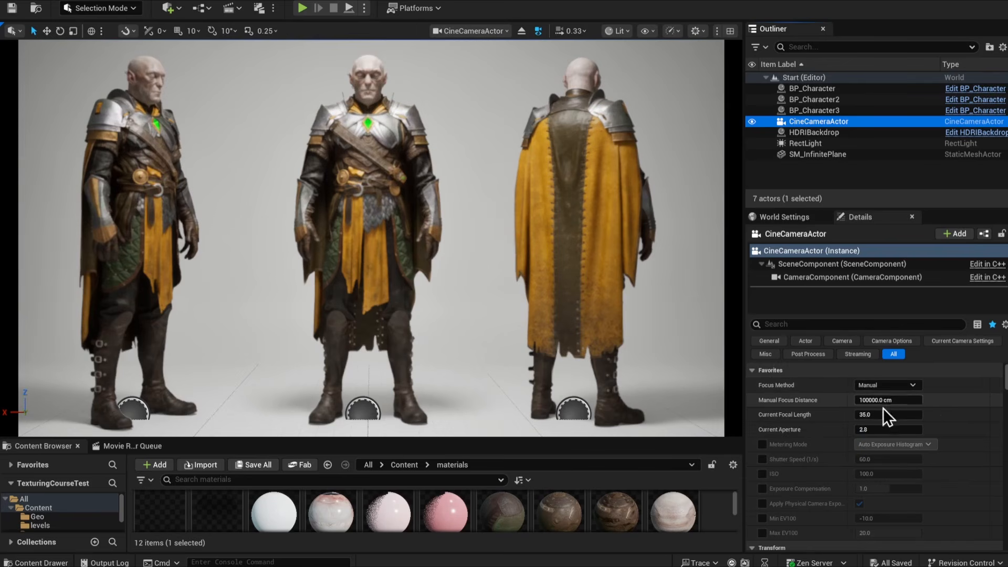
left_click(896, 399)
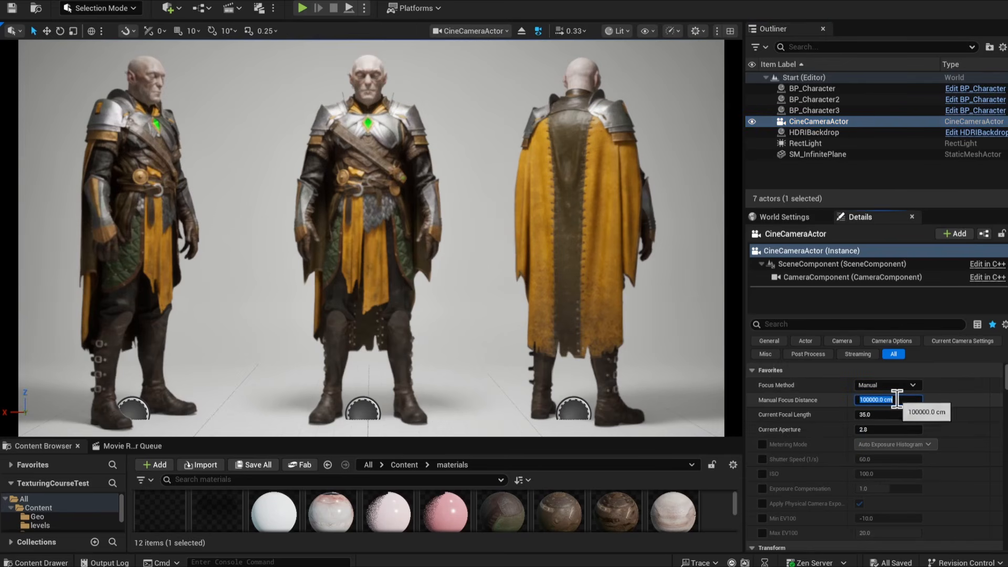
type("1")
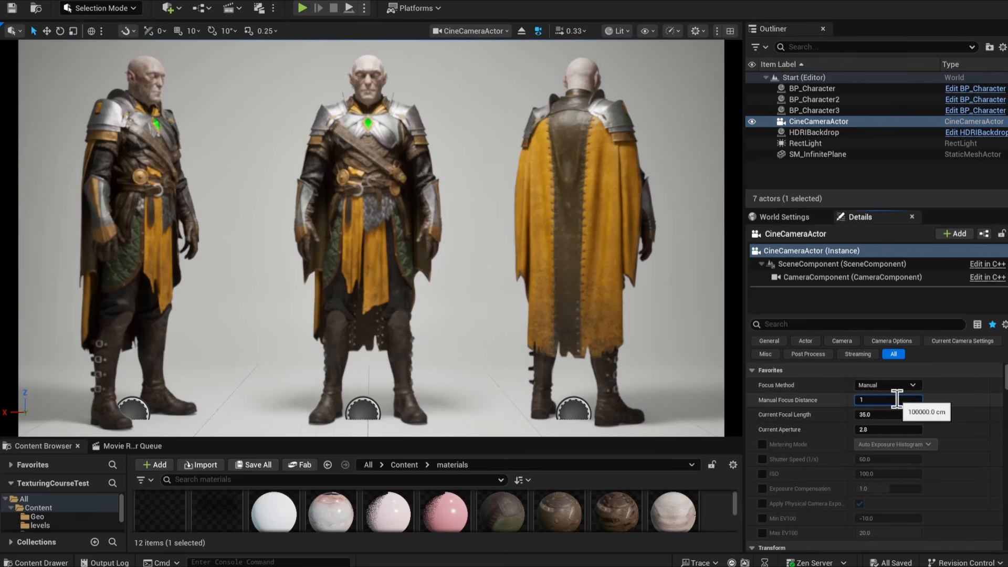
type(".5")
key("Return")
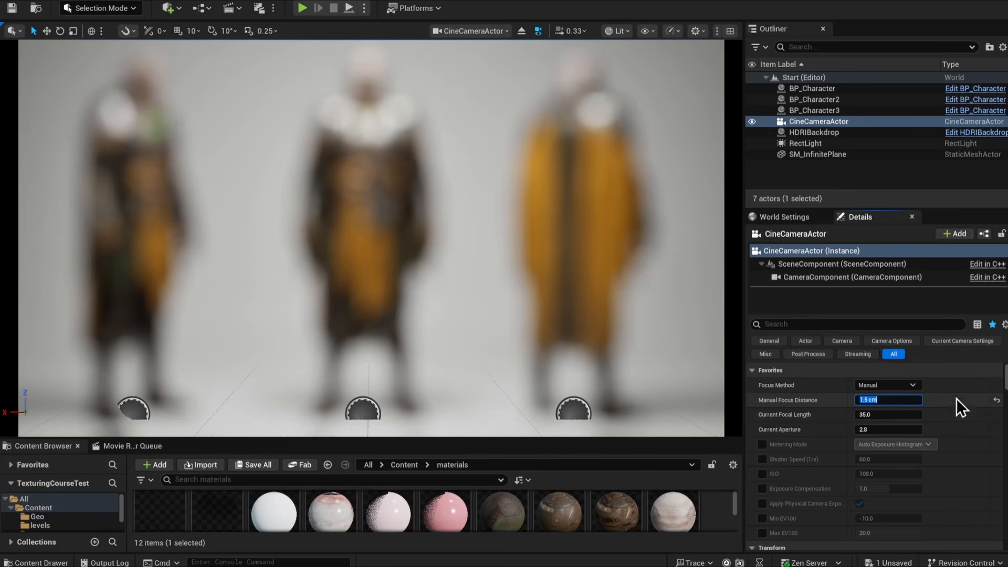
left_click(888, 419)
mouse_move(886, 401)
left_mouse_down()
mouse_move(964, 402)
mouse_move(884, 400)
left_mouse_up()
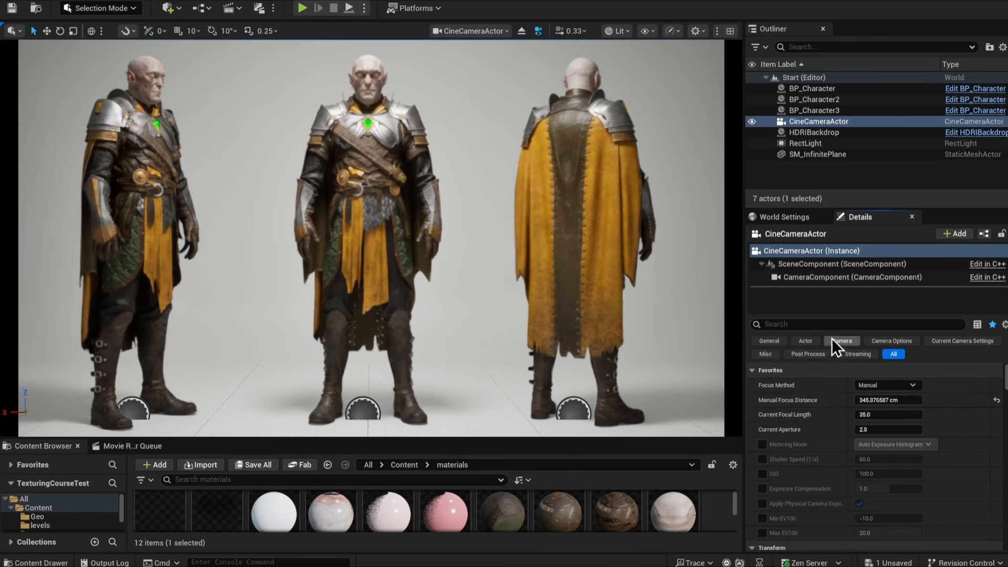
Find the camera's focus settings and sample the manual focus distance from the middle character's chest, about 634 cm.
left_click(844, 323)
type("focus")
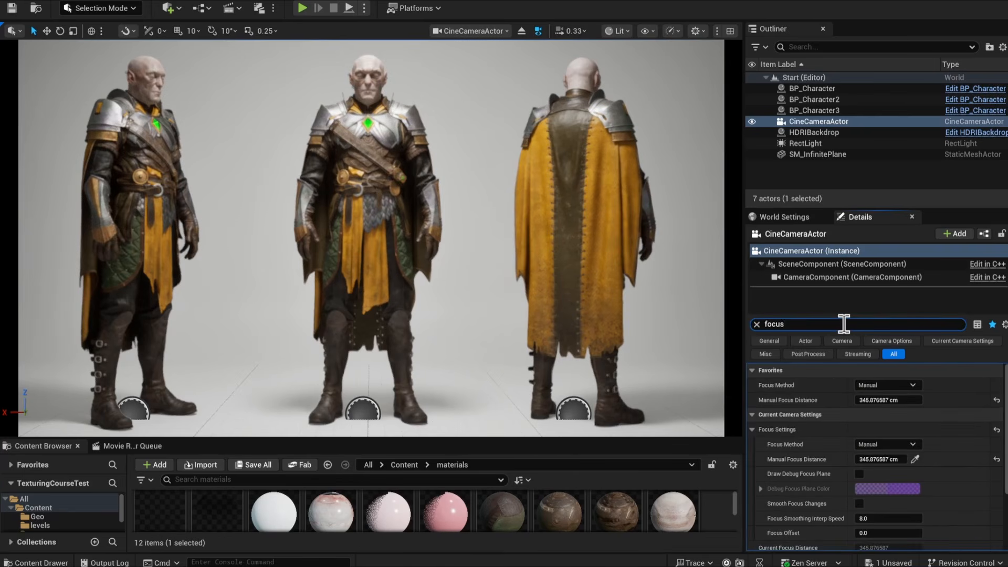
left_click(915, 459)
left_click(379, 124)
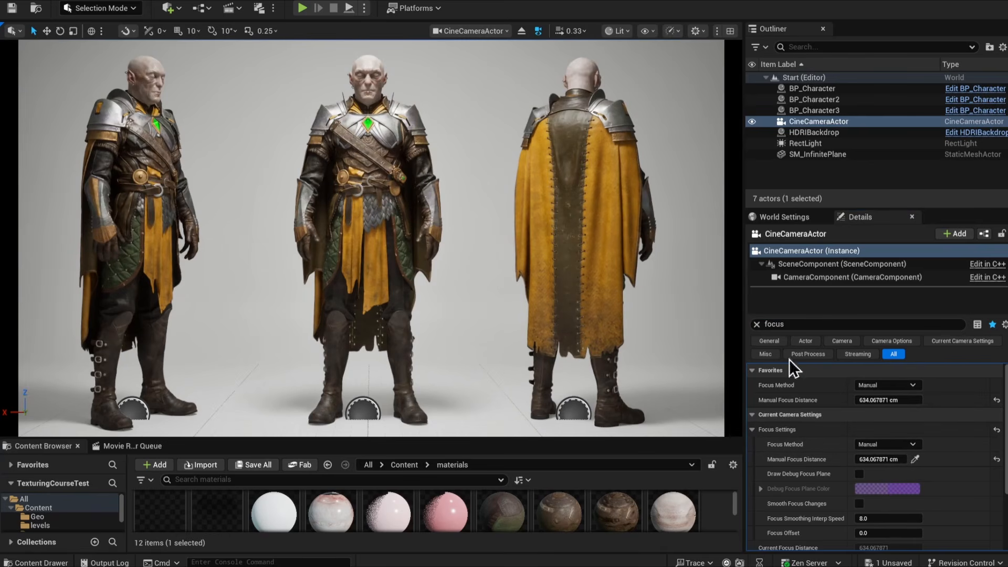
left_click(756, 324)
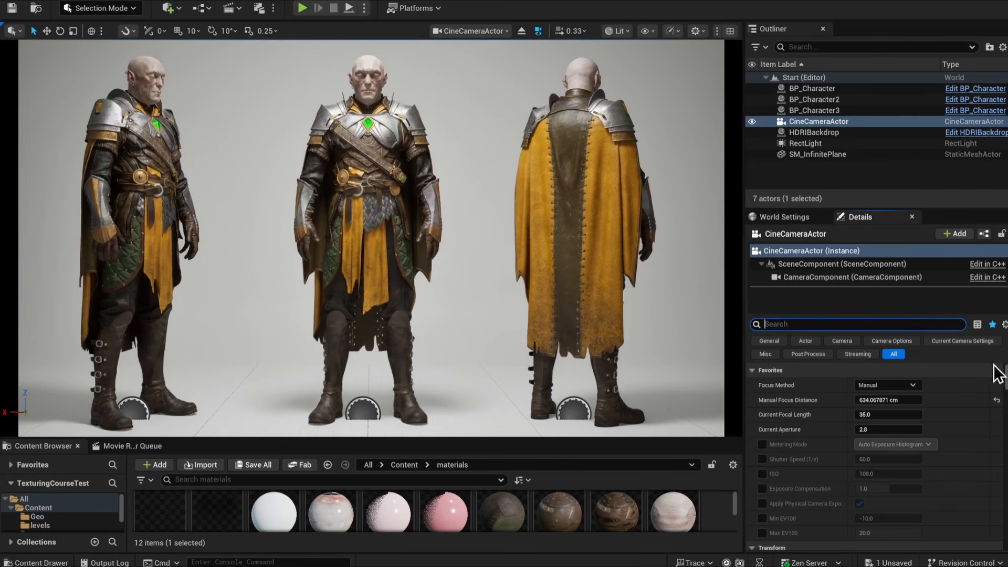
Try raising the cine camera to about Z 205 and changing its tilt.
left_click(770, 342)
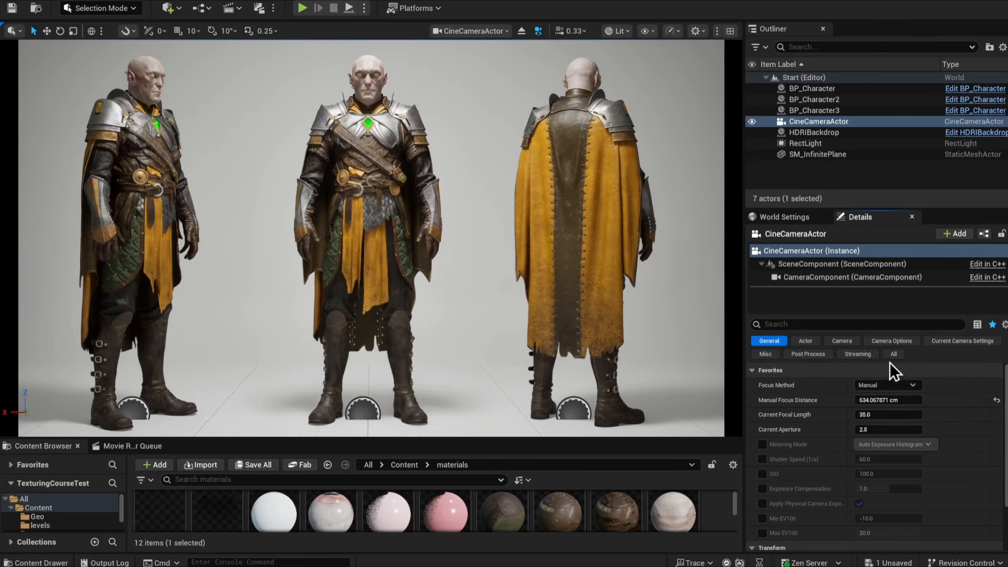
scroll(992, 409, "down", 3)
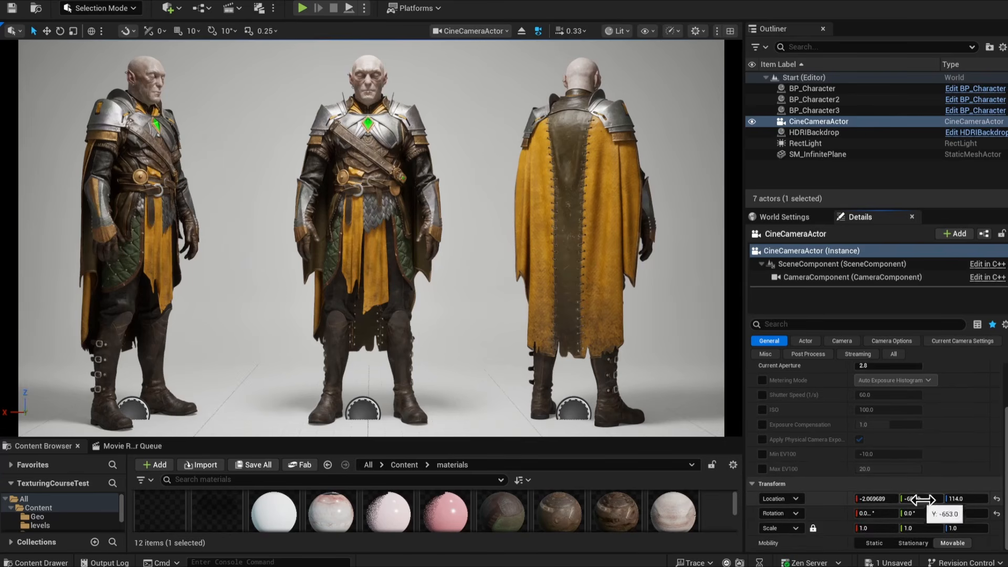
left_click_drag(958, 499, 1006, 499)
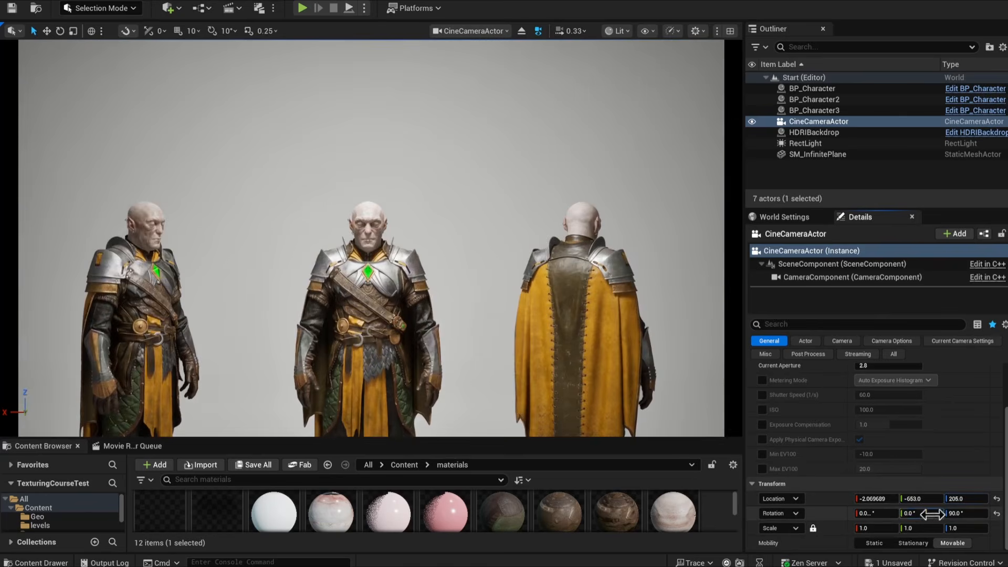
left_click_drag(932, 514, 927, 514)
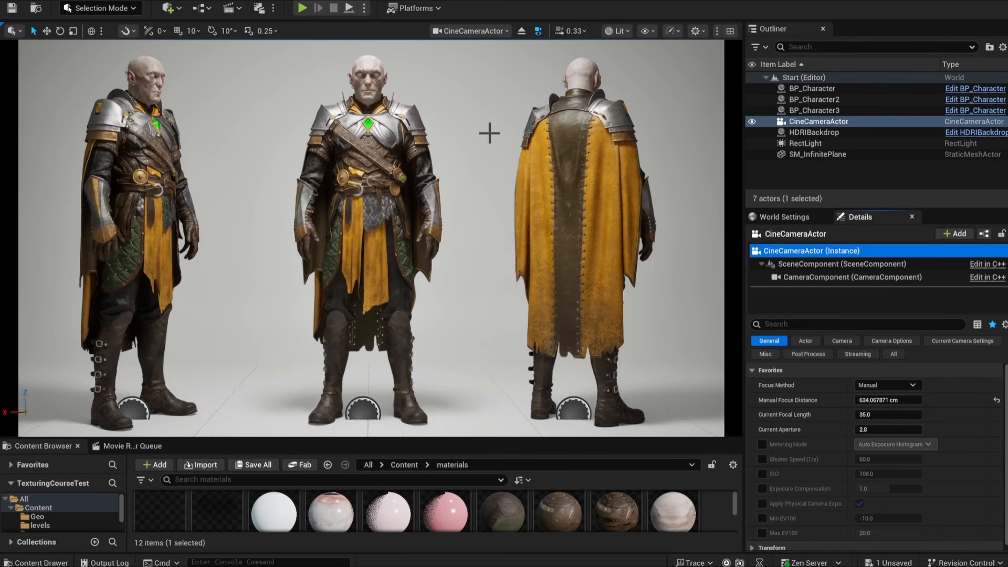
Enable the camera's Metering Mode override and compare the free perspective view with the camera view.
left_click(763, 444)
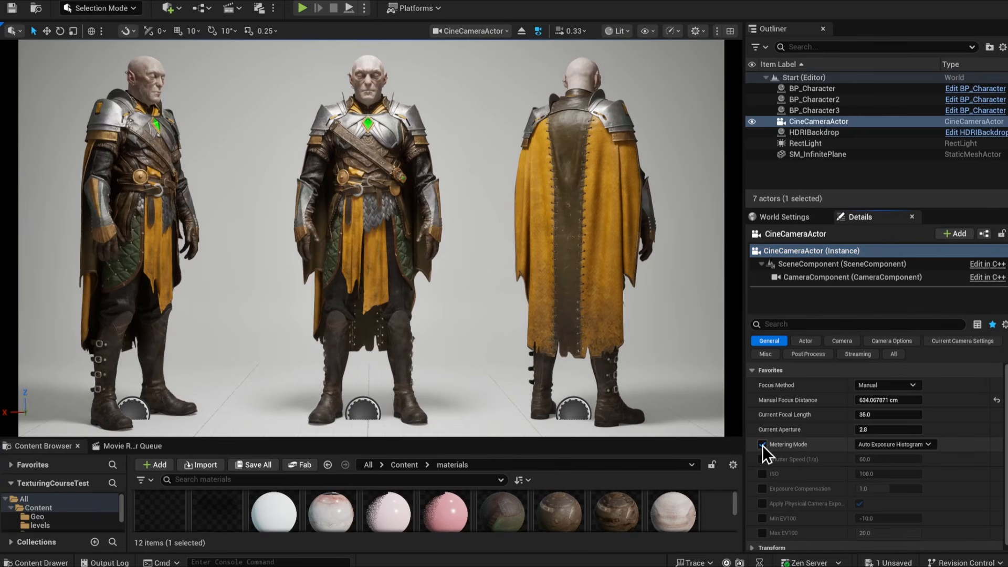
left_click(498, 31)
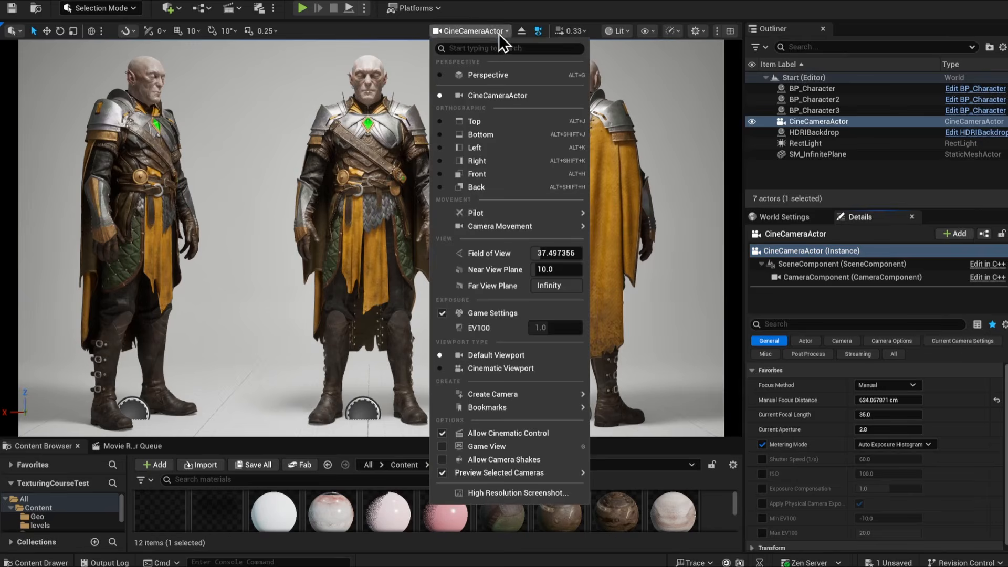
left_click(488, 74)
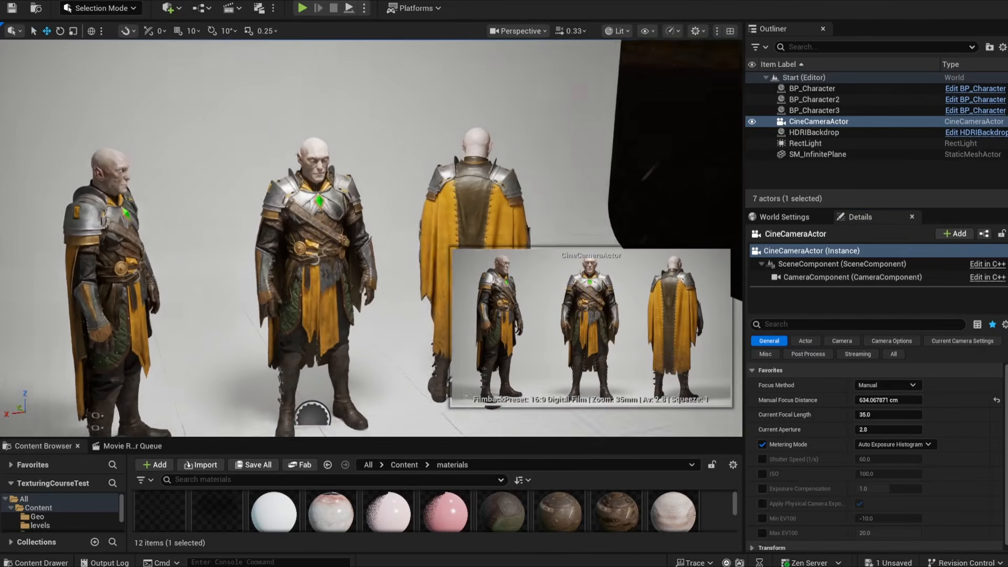
right_click_drag(368, 237, 392, 197)
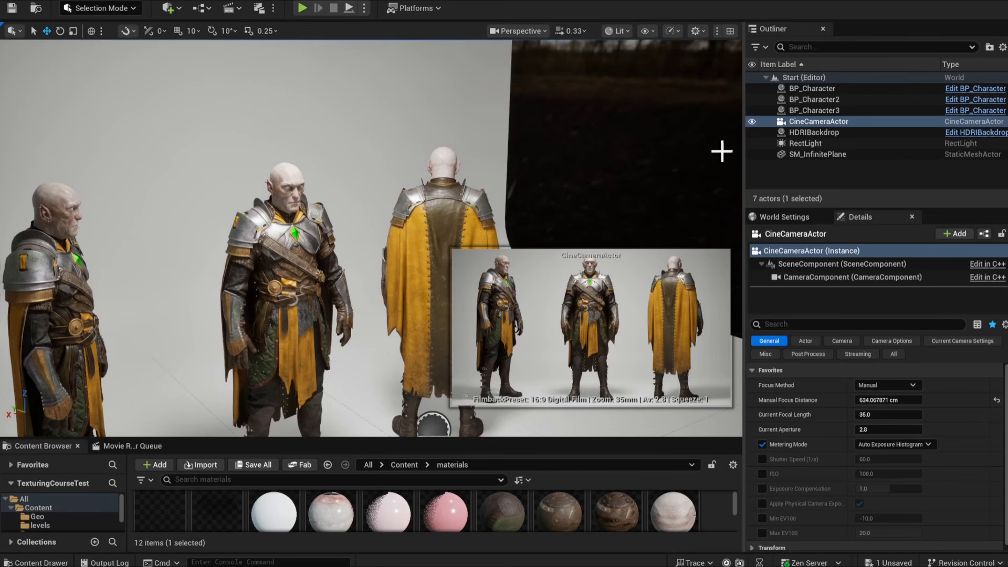
left_click(542, 30)
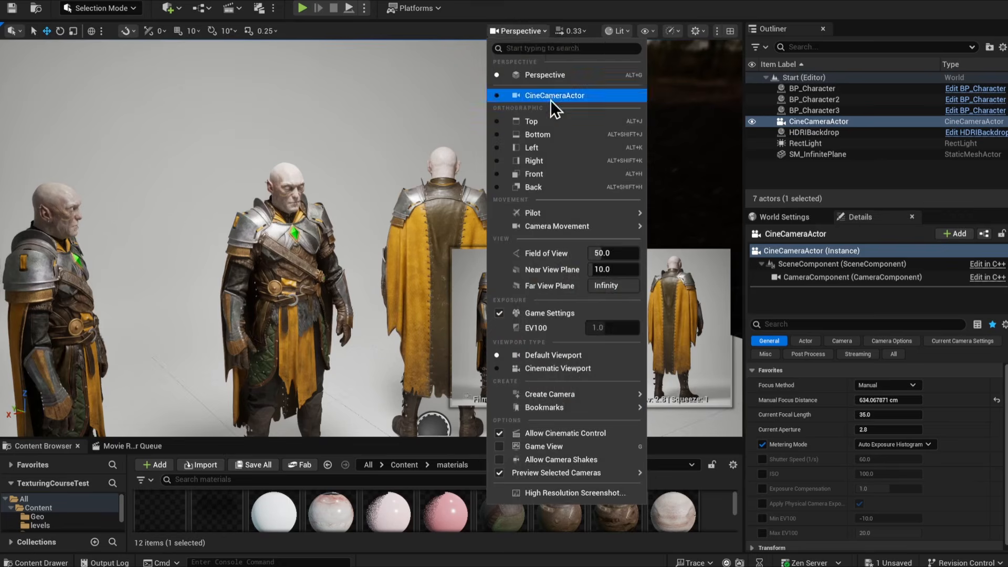
left_click(550, 99)
Enable the camera's shutter speed, ISO and exposure compensation overrides, with metering set to Manual and exposure compensation to 0.
left_click(762, 459)
left_click(762, 473)
left_click(763, 489)
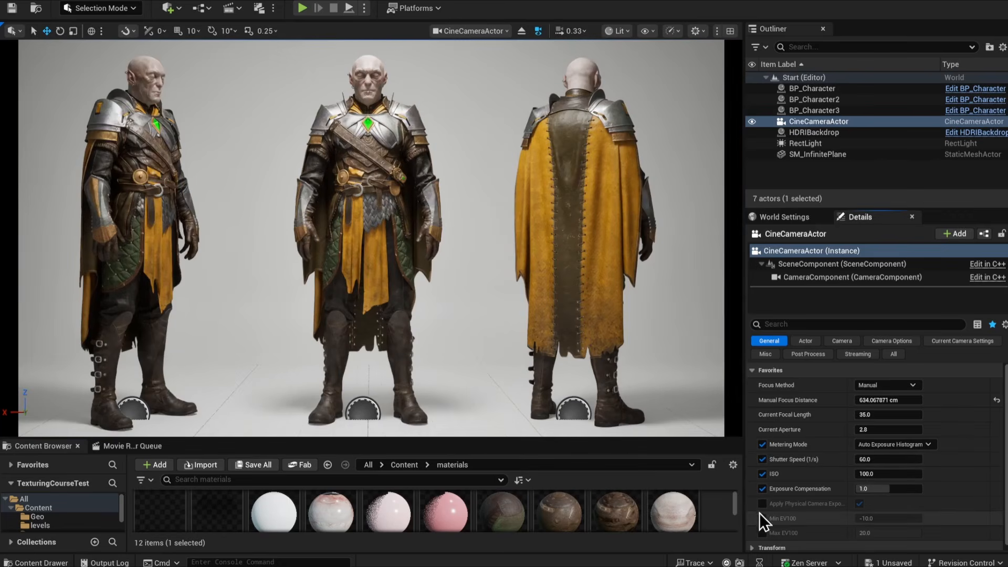
left_click(925, 445)
left_click(868, 474)
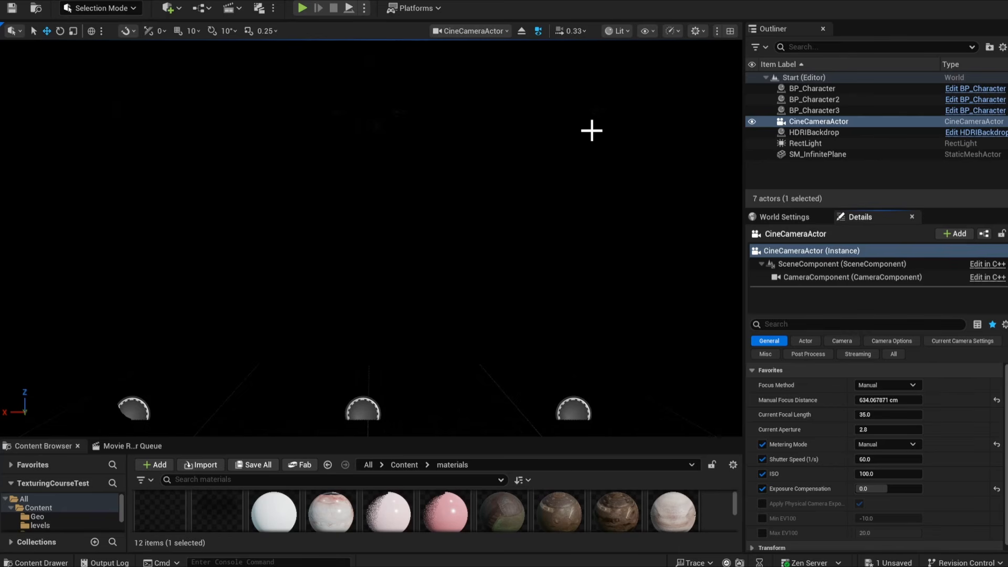
With the viewport set to unlit, change the rect light's intensity units to Lumens and its intensity to 5000 lm.
left_click(813, 143)
key("alt+3")
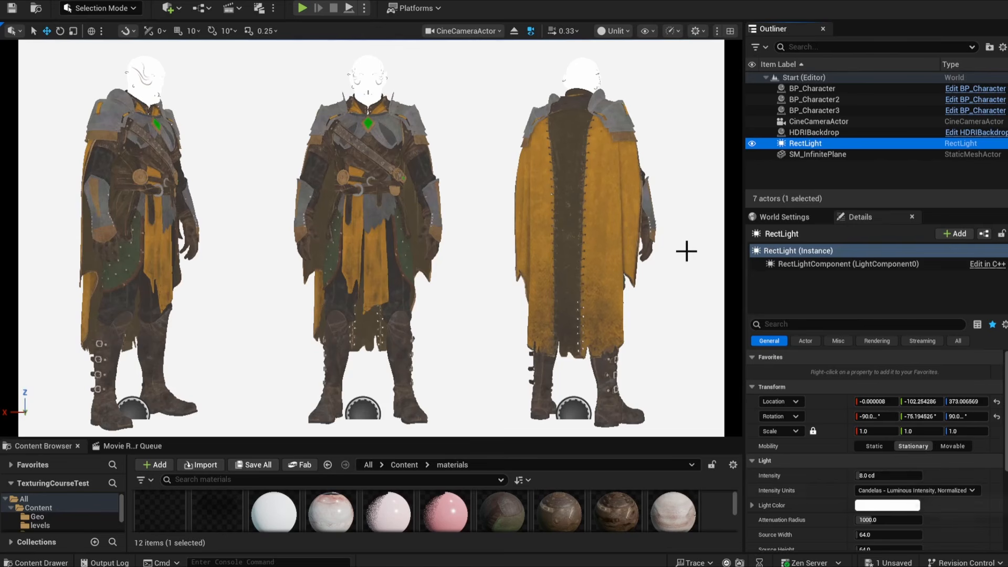
left_click(961, 481)
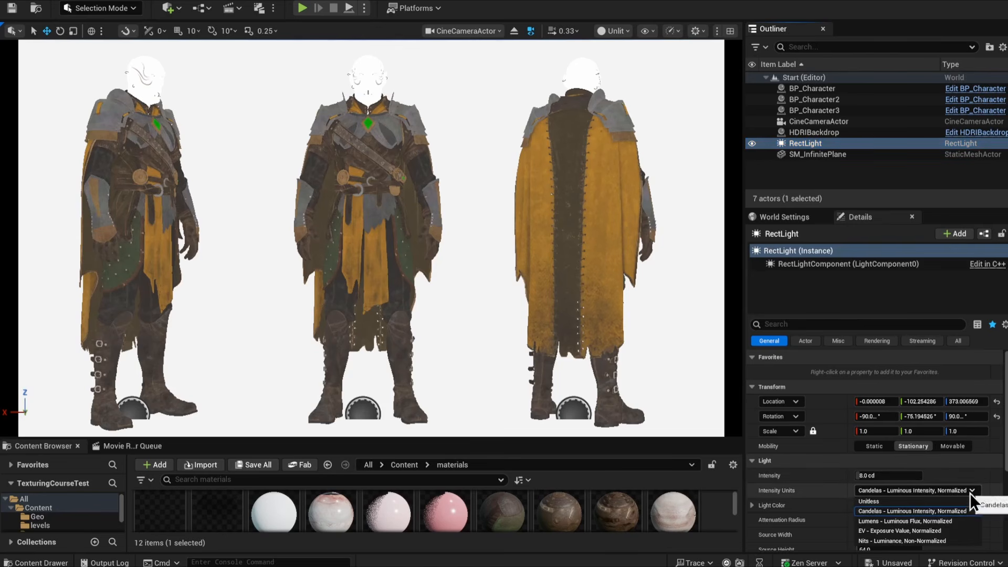
left_click(913, 521)
left_click(892, 475)
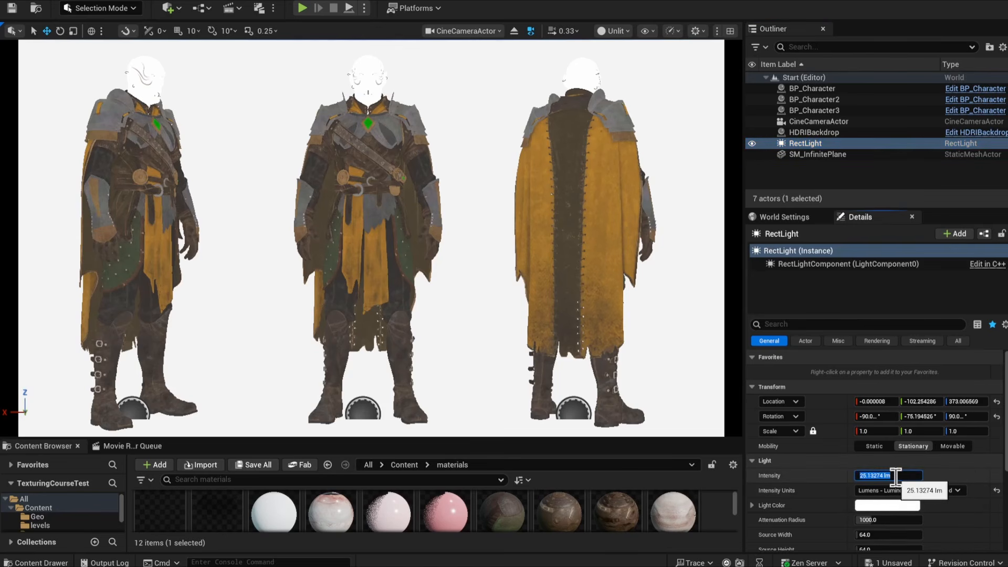
type("5000")
key("Return")
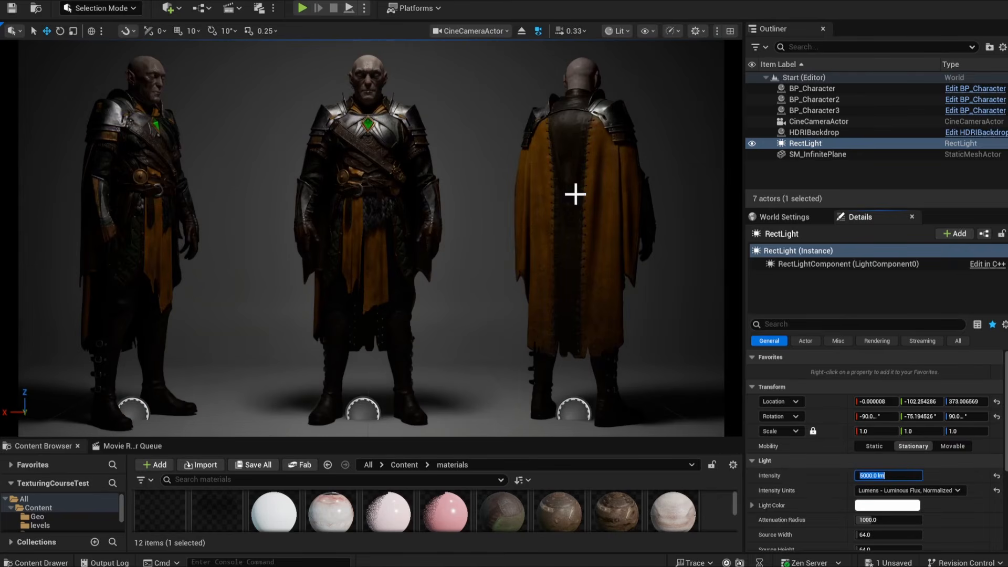
Try dimming the rect light to about 2010 lm, and set its intensity back to 5000 lm.
left_click(824, 122)
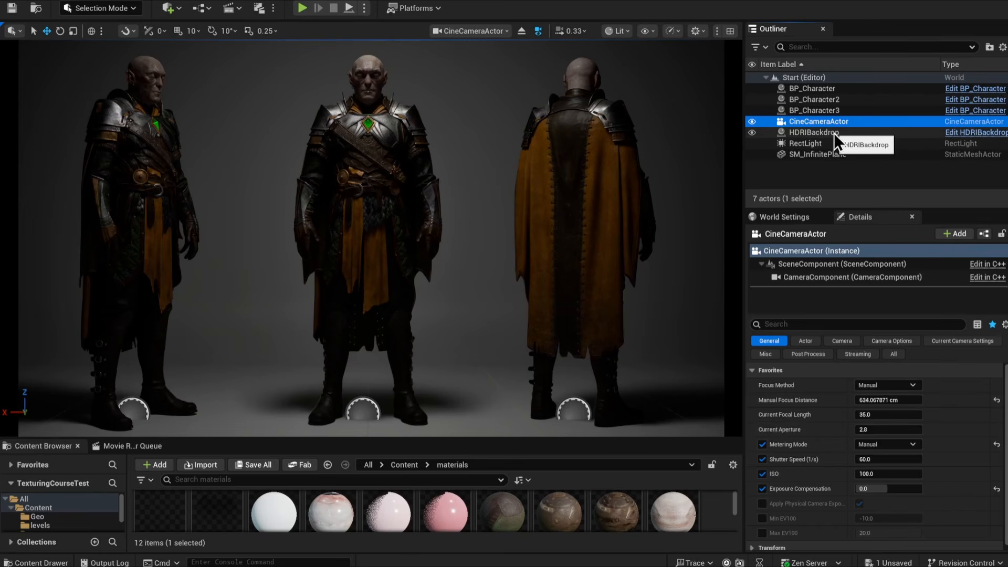
left_click(823, 144)
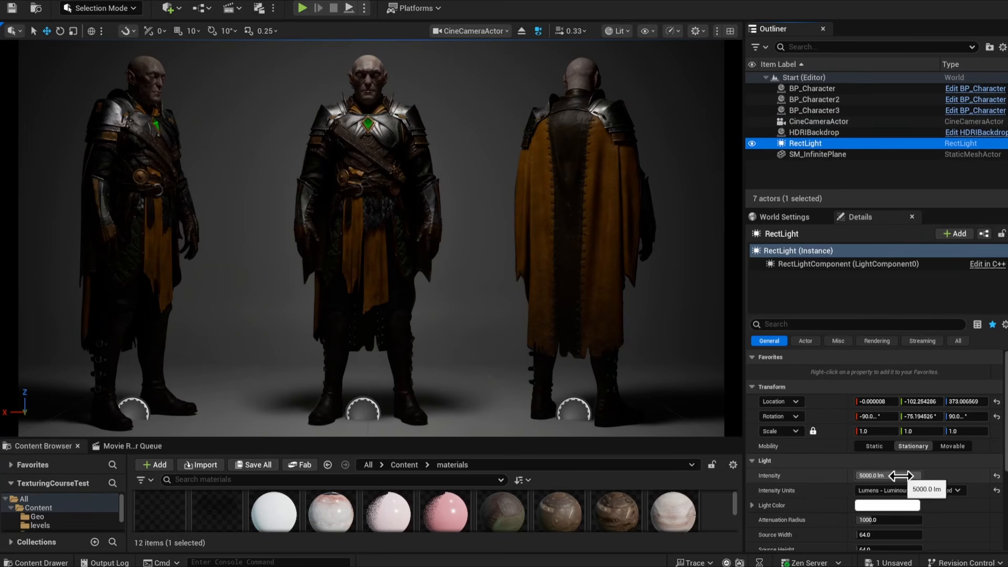
mouse_move(901, 475)
left_mouse_down()
mouse_move(872, 475)
mouse_move(894, 474)
left_mouse_up()
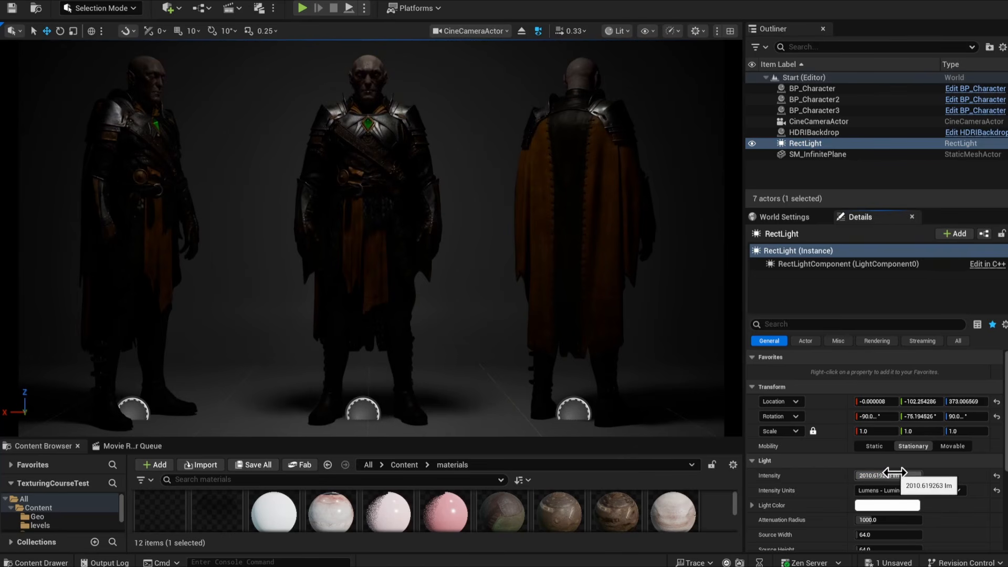
left_click(895, 475)
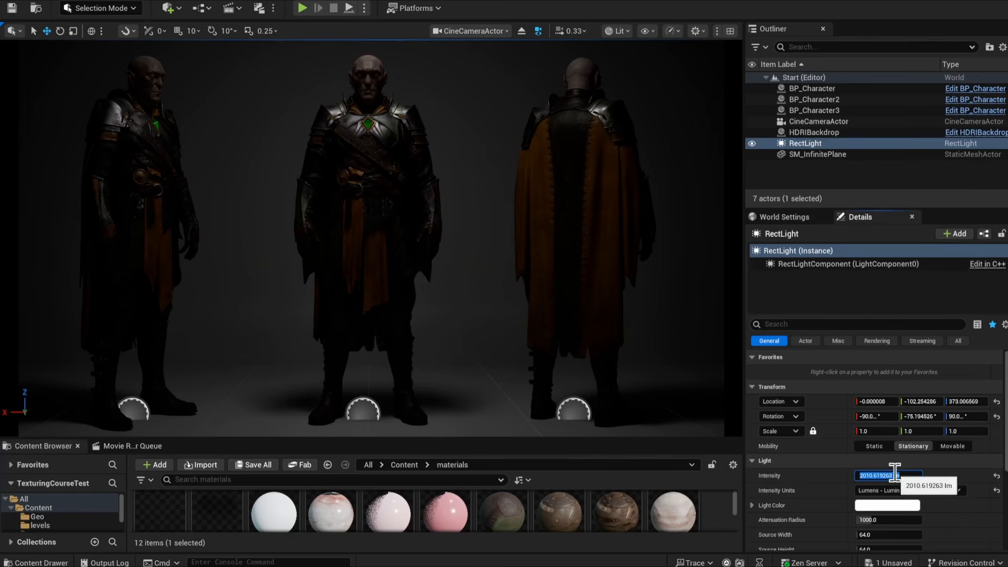
type("5000")
key("Return")
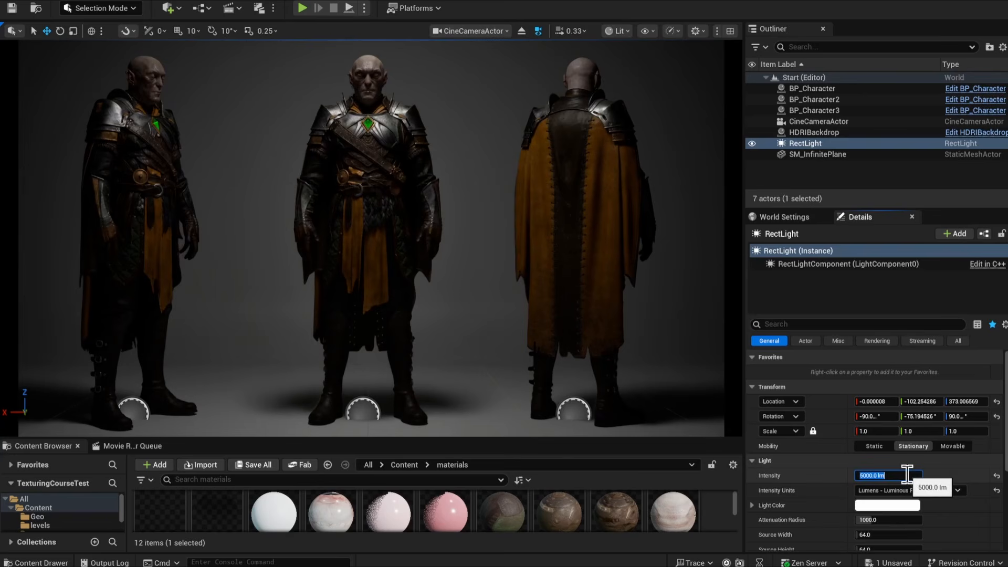
Set the rect light's source width and source height to 120.
scroll(977, 504, "down", 2)
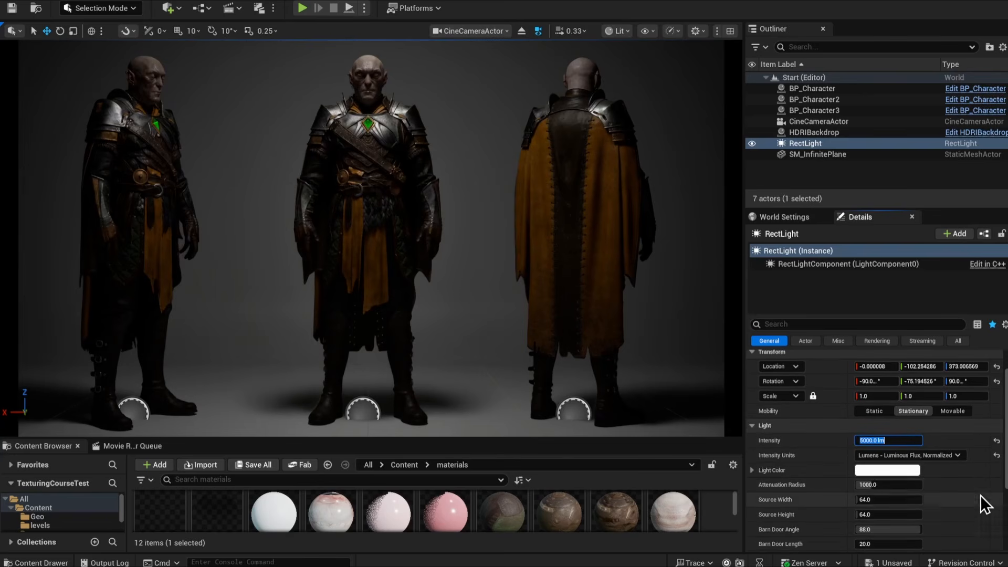
left_click(895, 498)
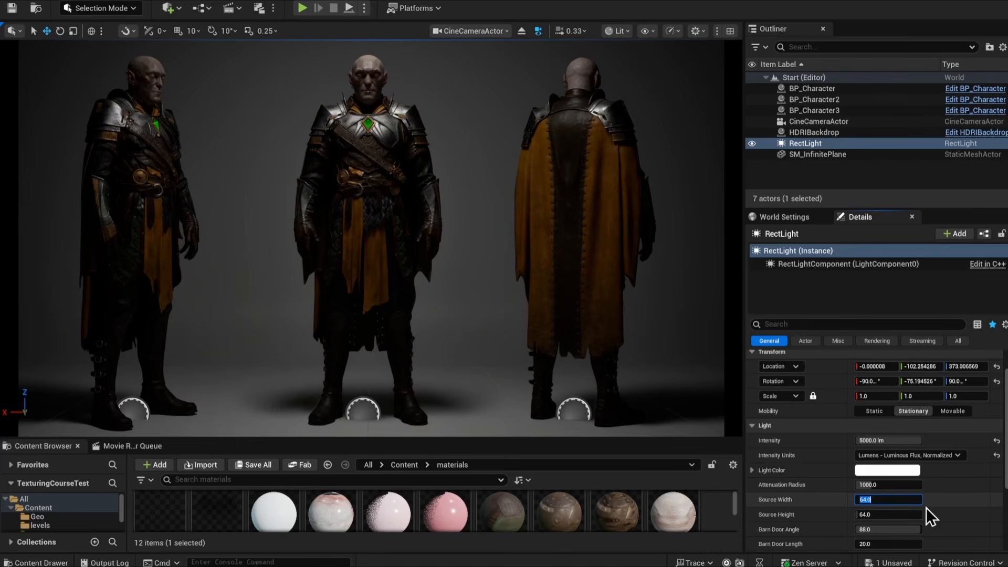
type("12")
key("Tab")
type("120")
key("Tab")
scroll(926, 508, "down", 3)
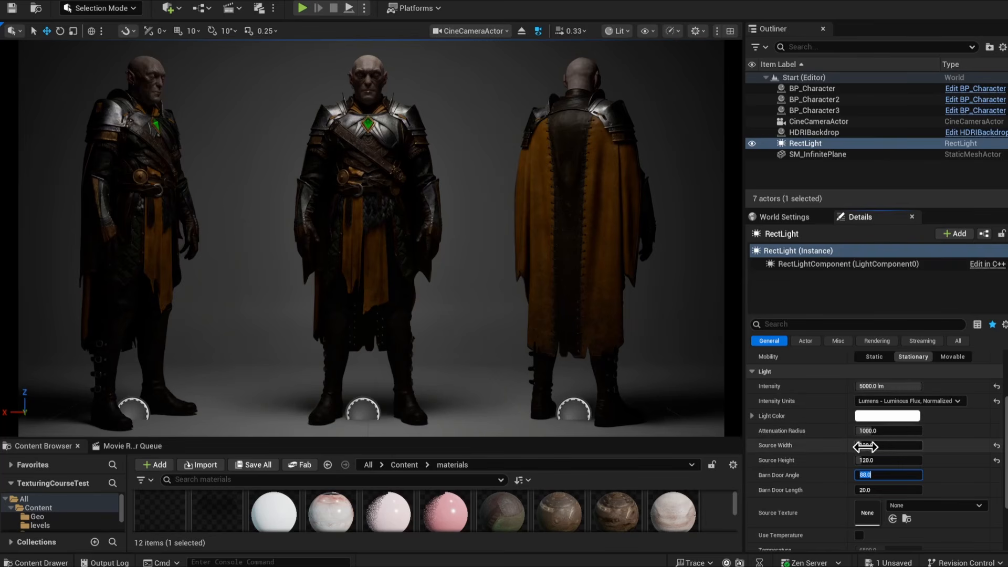
Try shrinking the rect light's source width and source height to 1 to compare the shadow hardness.
left_click(893, 445)
key("ctrl+a")
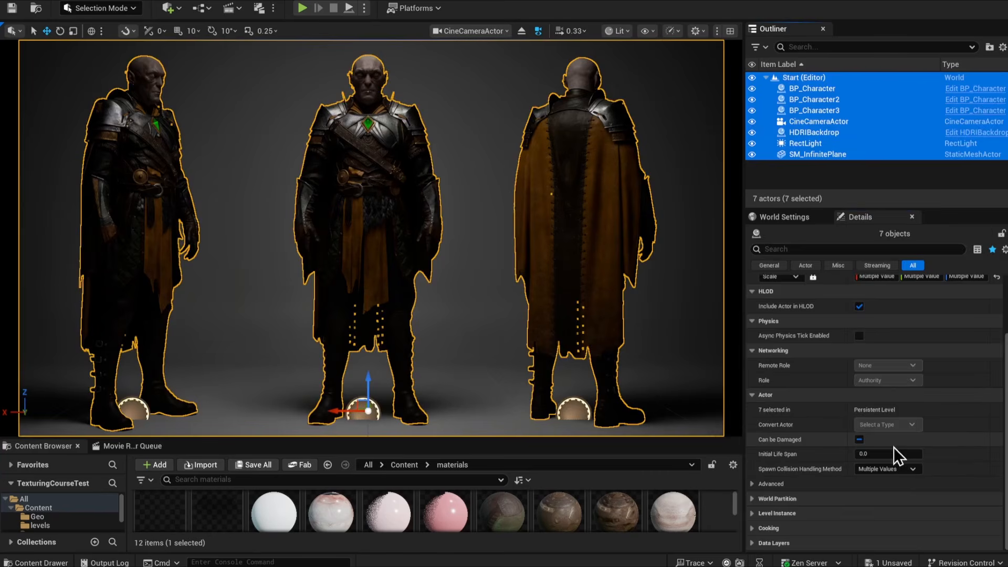
key("ctrl+z")
left_click(897, 456)
type("1")
key("Tab")
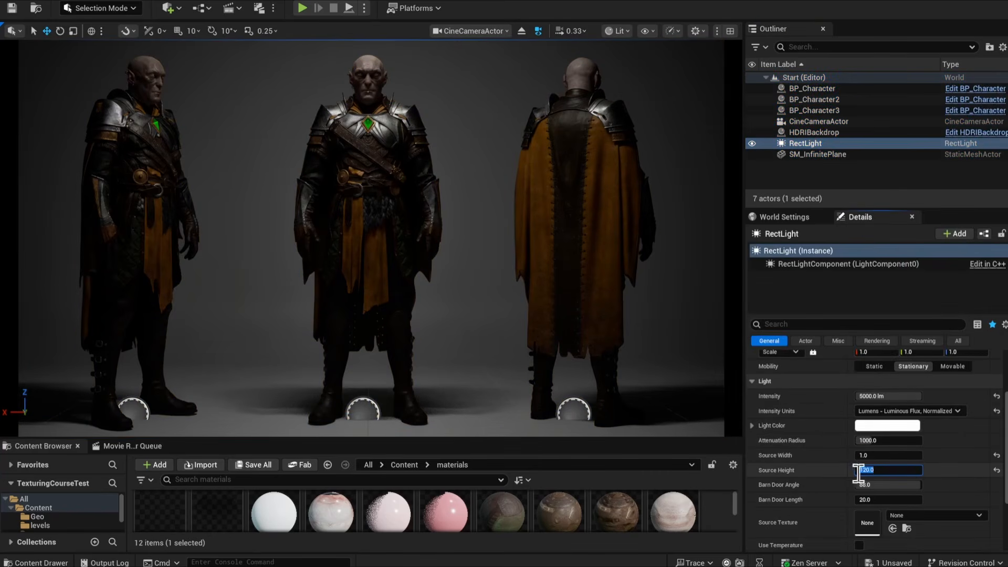
type("1")
key("Tab")
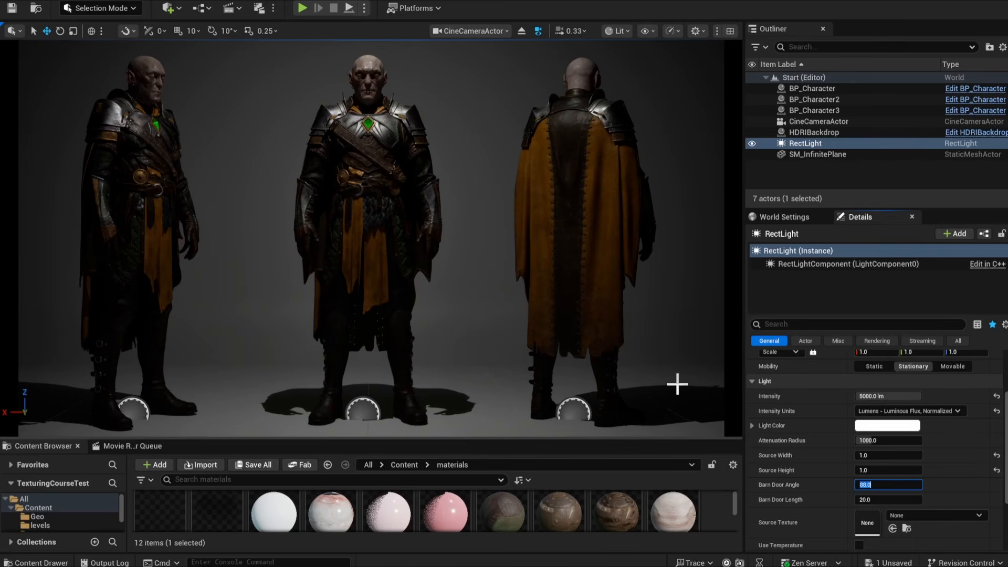
scroll(875, 451, "up", 1)
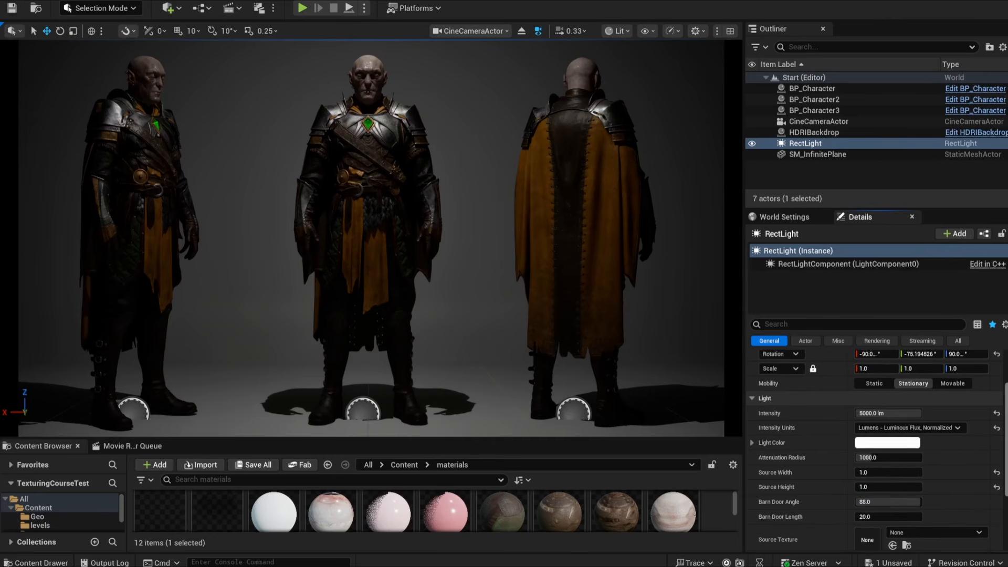
scroll(875, 452, "down", 1)
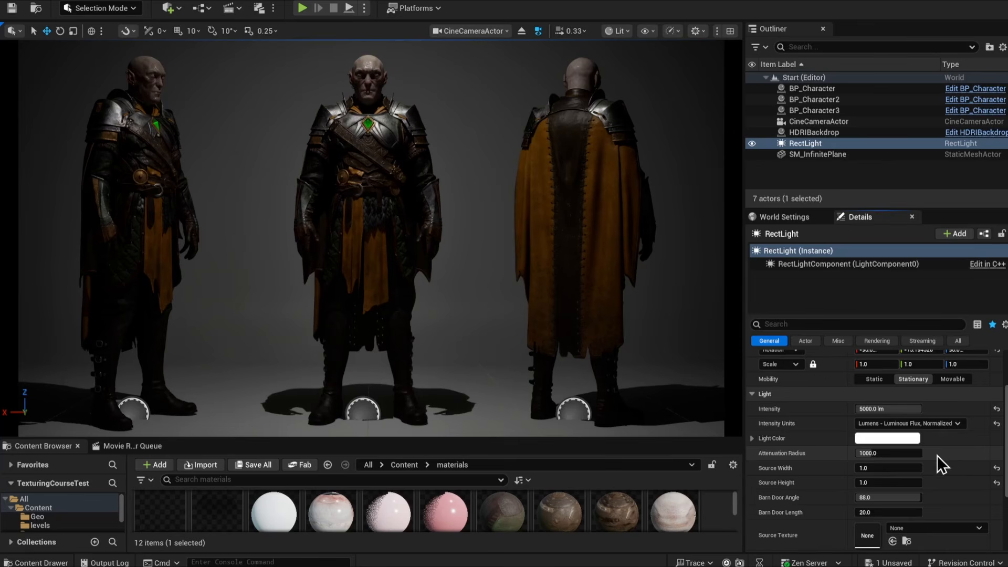
Set the rect light's source width and height back to 120.
left_click(887, 467)
type("120")
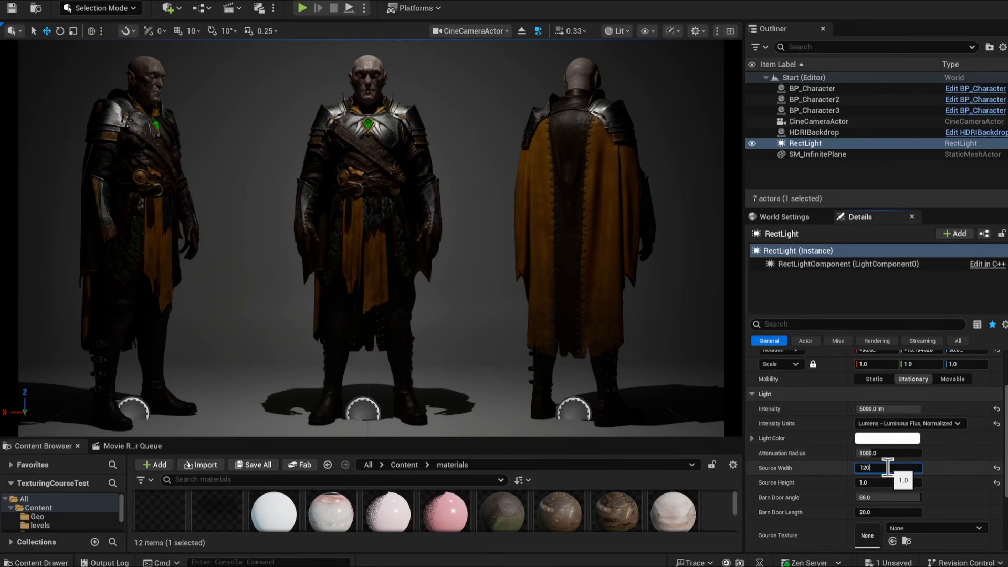
key("Tab")
type("120")
key("Tab")
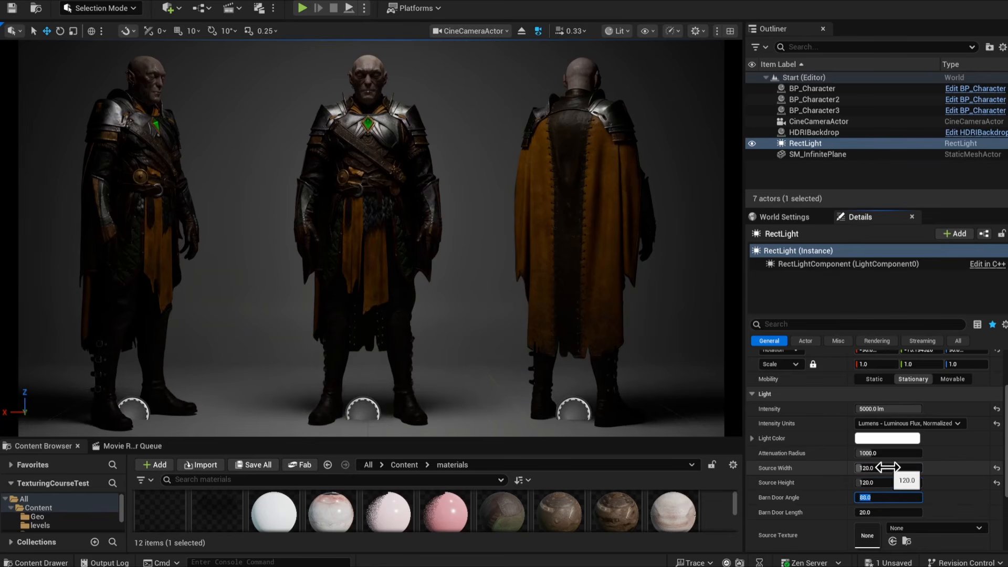
Reduce both the source width and source height of the rect light to 100.
left_click(885, 472)
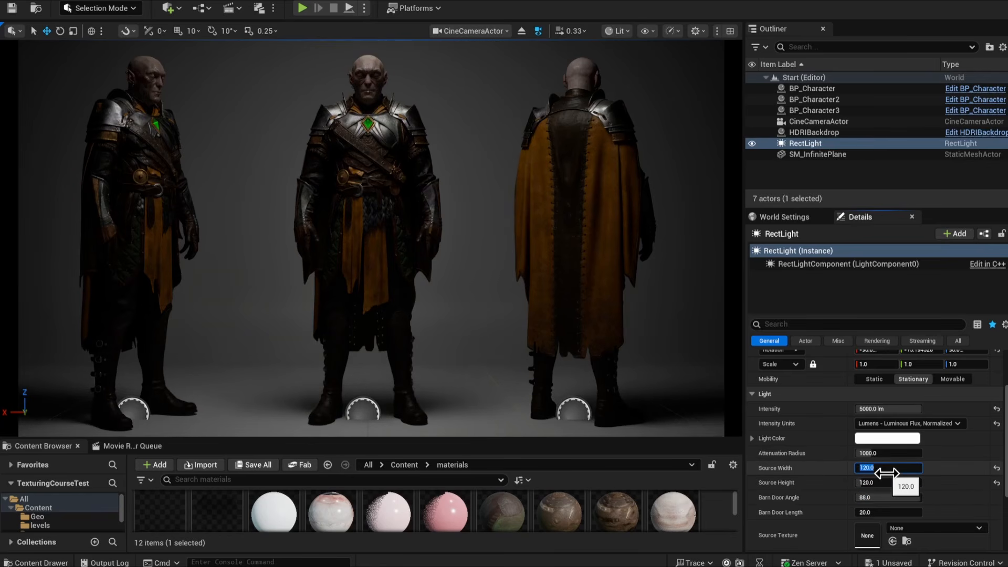
type("100")
key("Tab")
type("100")
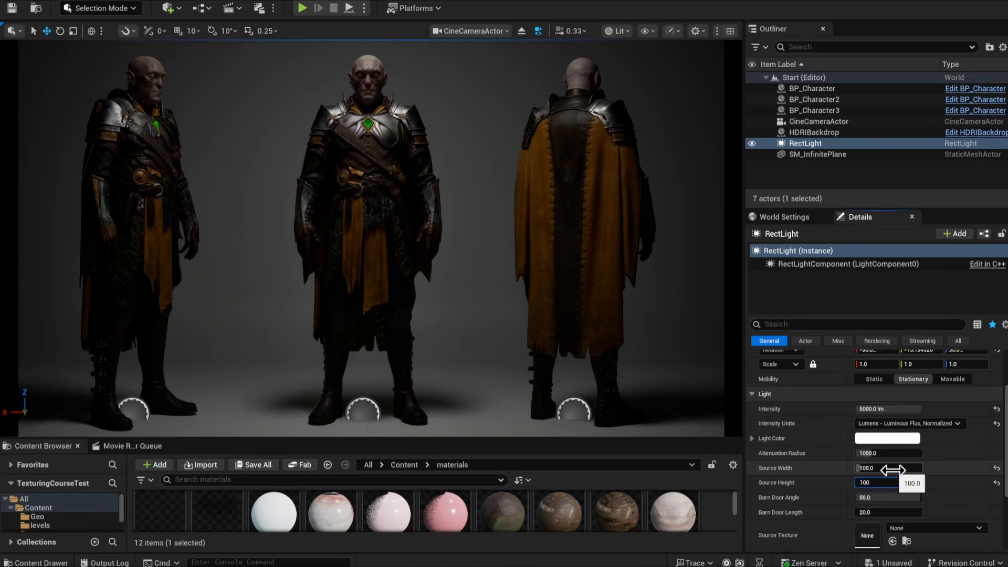
key("Return")
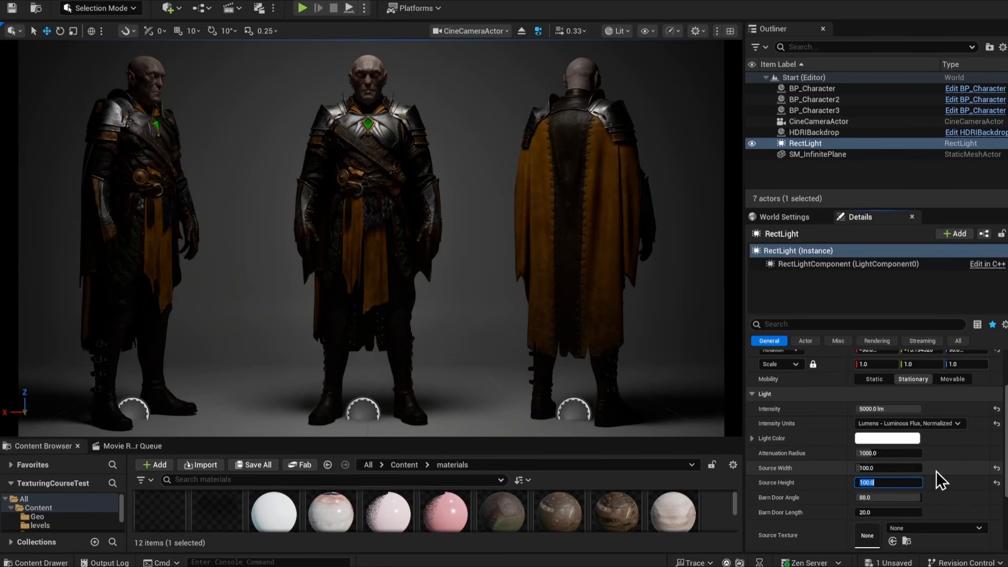
left_click(890, 408)
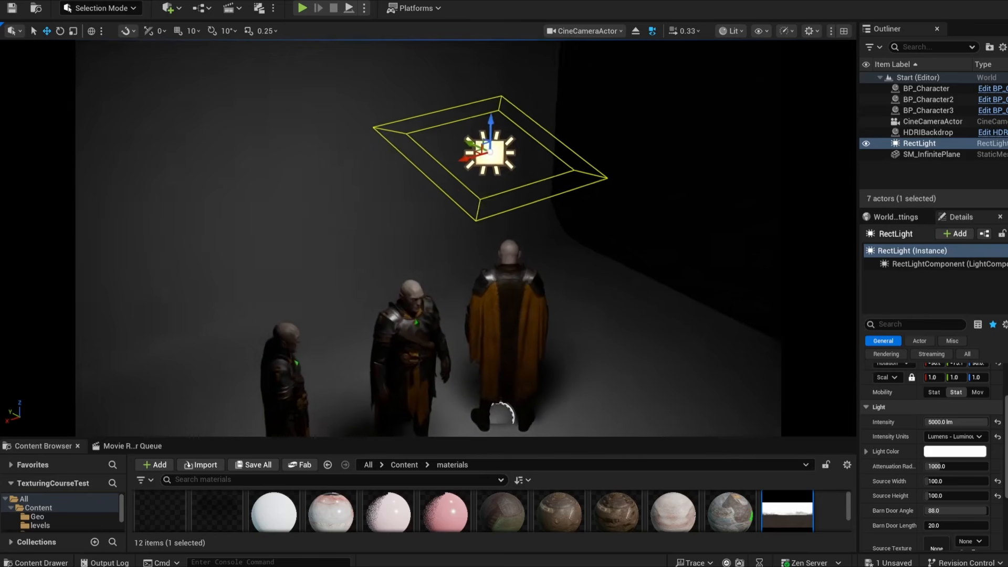
View the rect light above the three characters and enlarge its source width and source height to 200.
mouse_move(607, 359)
right_mouse_down()
mouse_move(641, 359)
mouse_move(606, 360)
right_mouse_up()
right_click_drag(639, 275, 610, 279)
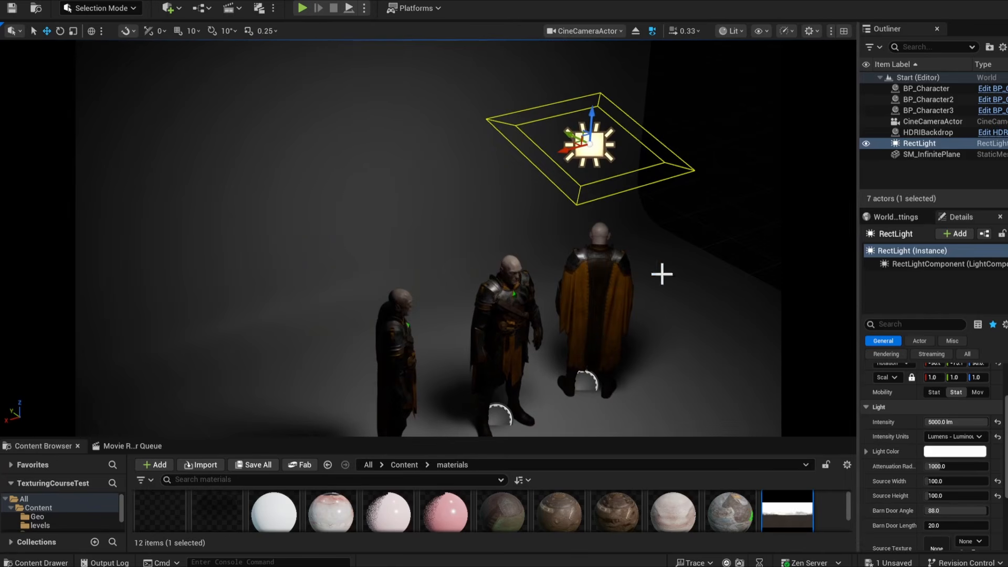
right_click_drag(662, 274, 588, 278)
key("d")
left_click(967, 482)
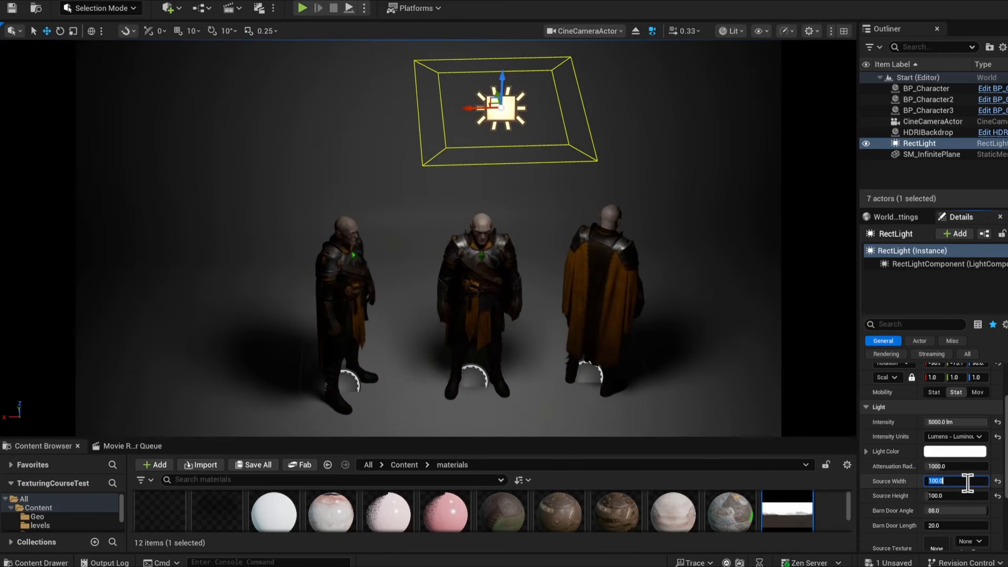
type("200")
key("Return")
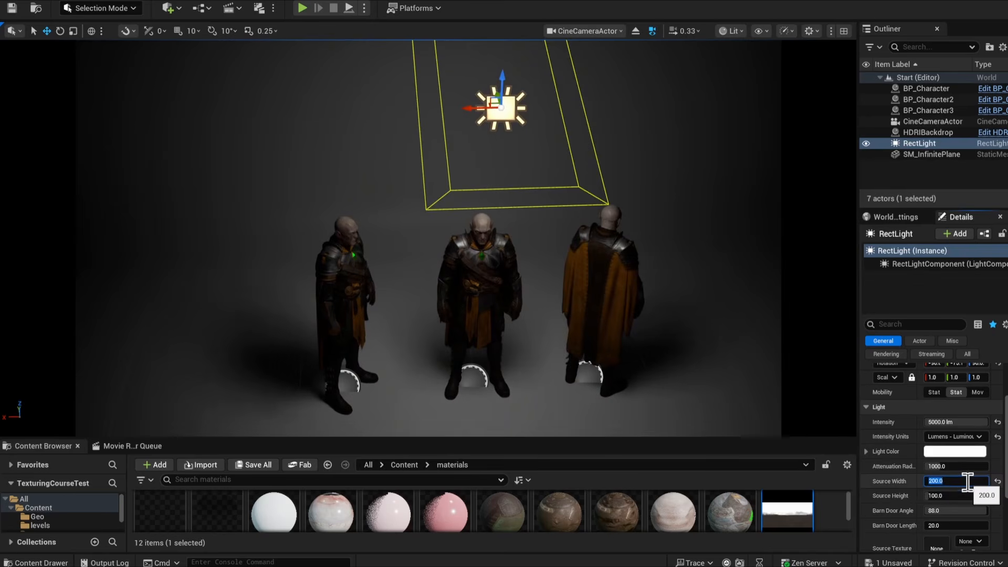
key("Tab")
type("200")
Raise the rect light's intensity by trying 8000 and 15000 lm, and finish at 30000 lm.
left_click(970, 423)
left_click(970, 423)
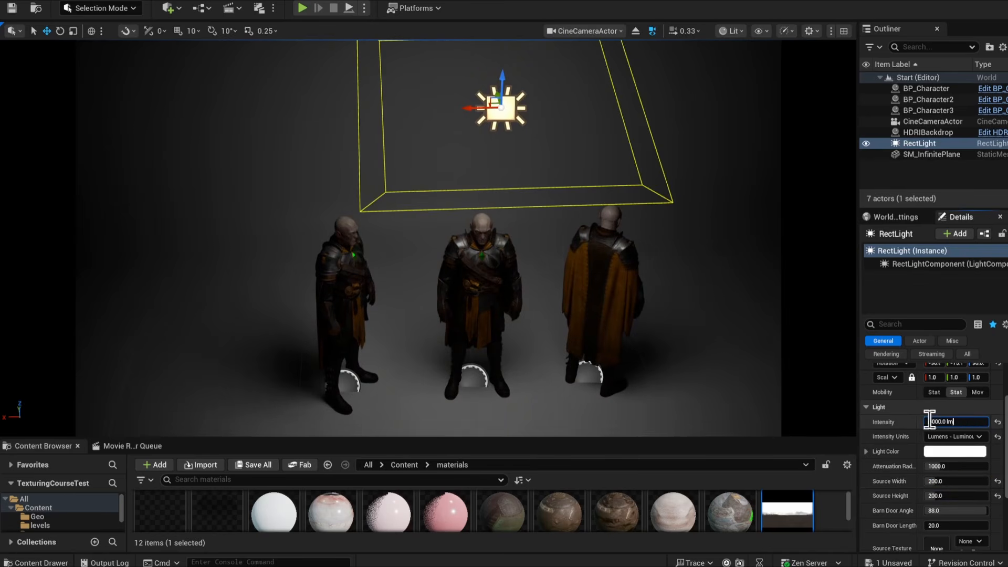
left_click_drag(928, 421, 933, 421)
type("8")
key("Return")
type("15000")
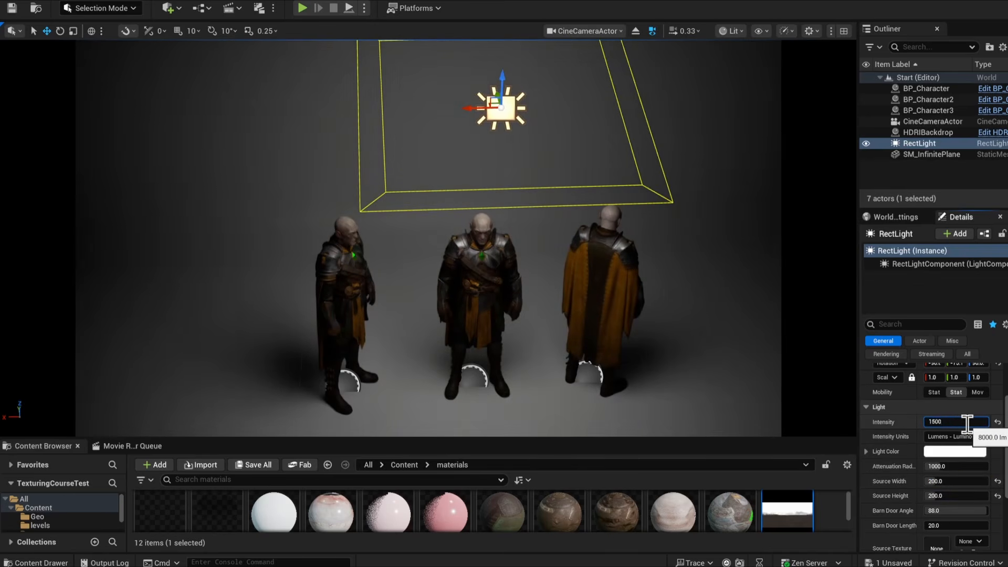
key("Return")
type("30000")
key("Return")
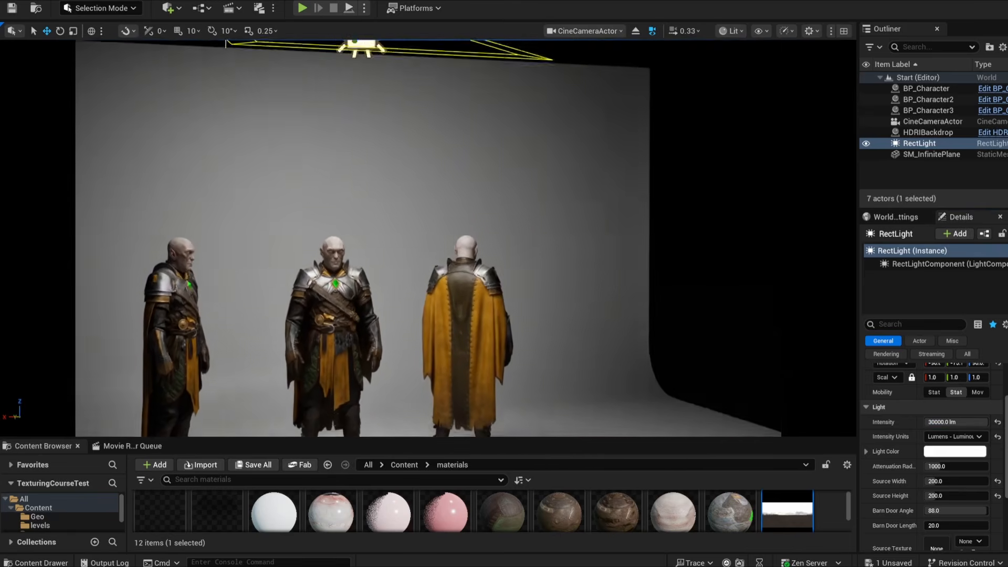
Toggle the rect light's visibility off and on, and do the same with its Affects World option to compare both ways.
right_click_drag(681, 255, 625, 231)
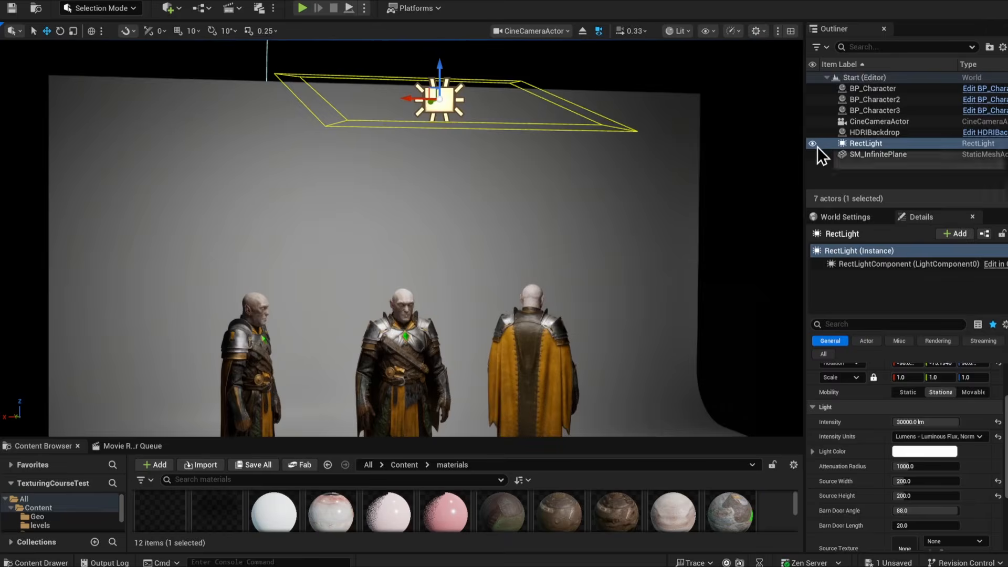
left_click(814, 144)
left_click(814, 144)
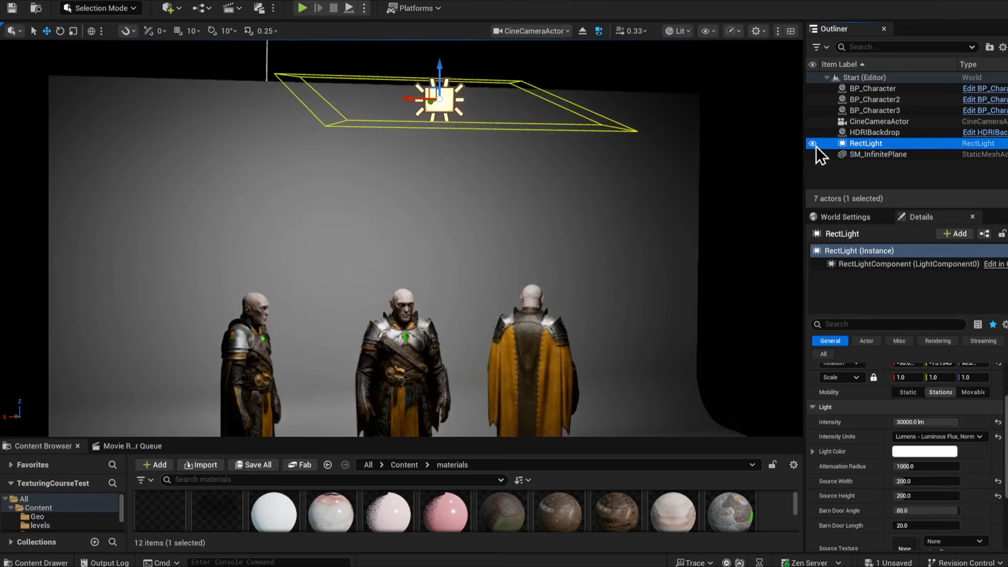
left_click(872, 324)
type("af")
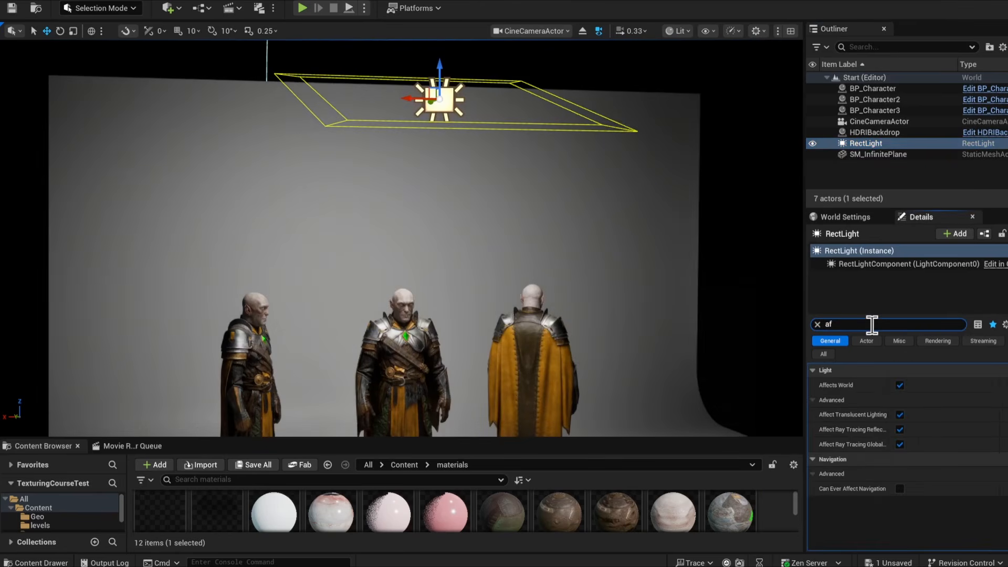
left_click(900, 387)
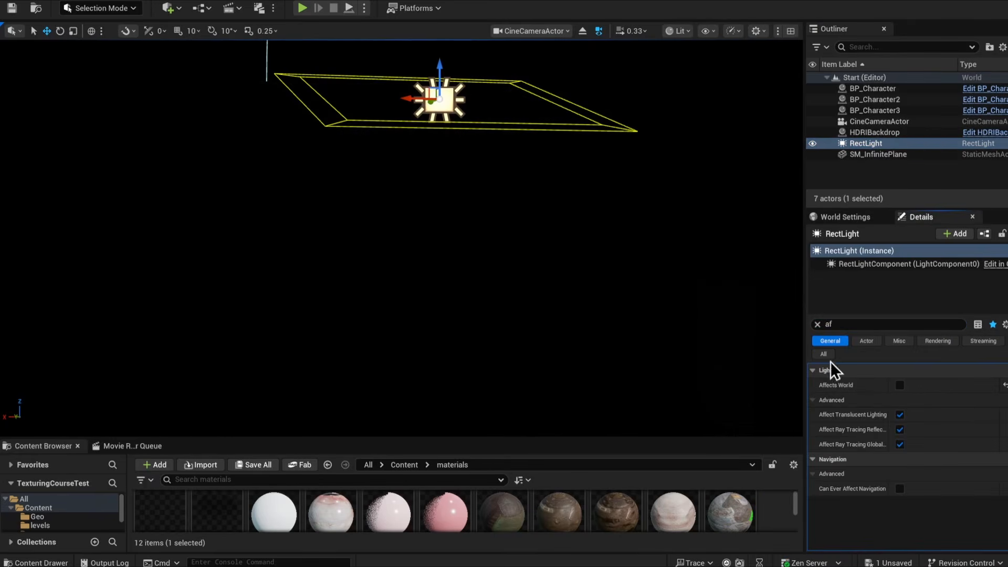
left_click(900, 386)
Hide the rect light and raise the HDRI backdrop's intensity by trying 5 and 15, finishing at 50.
left_click(812, 144)
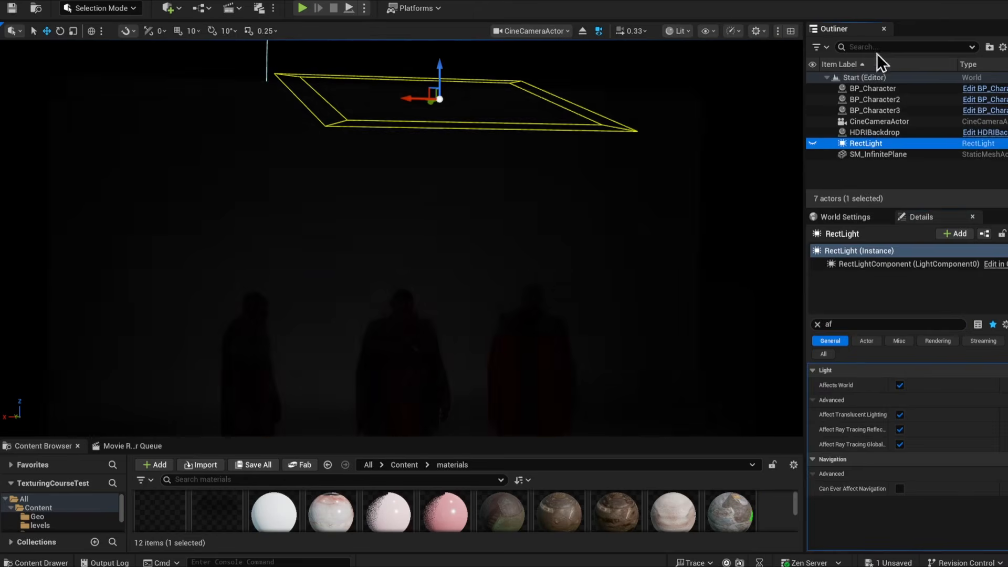
left_click(875, 132)
left_click(817, 324)
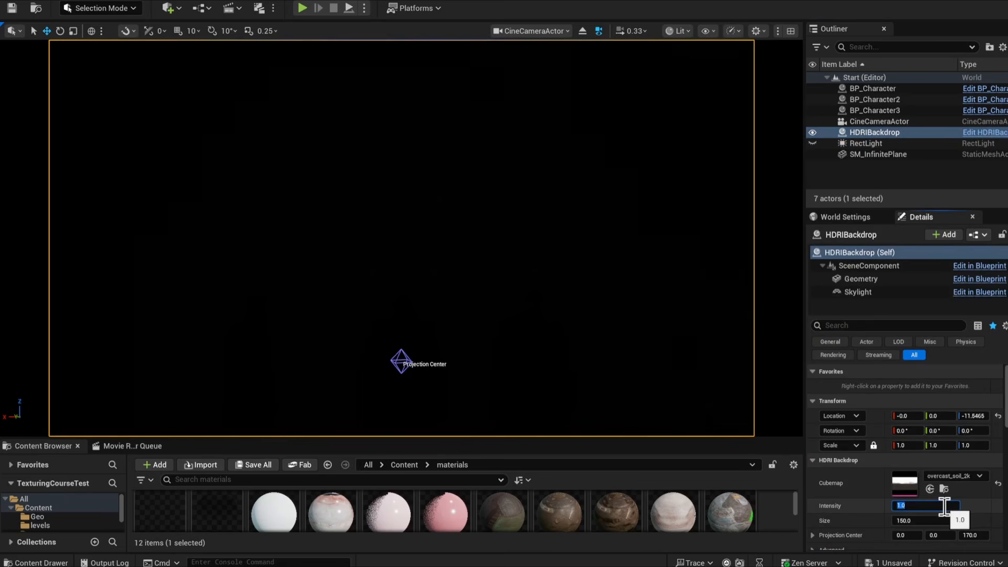
left_click(944, 506)
type("5")
key("Return")
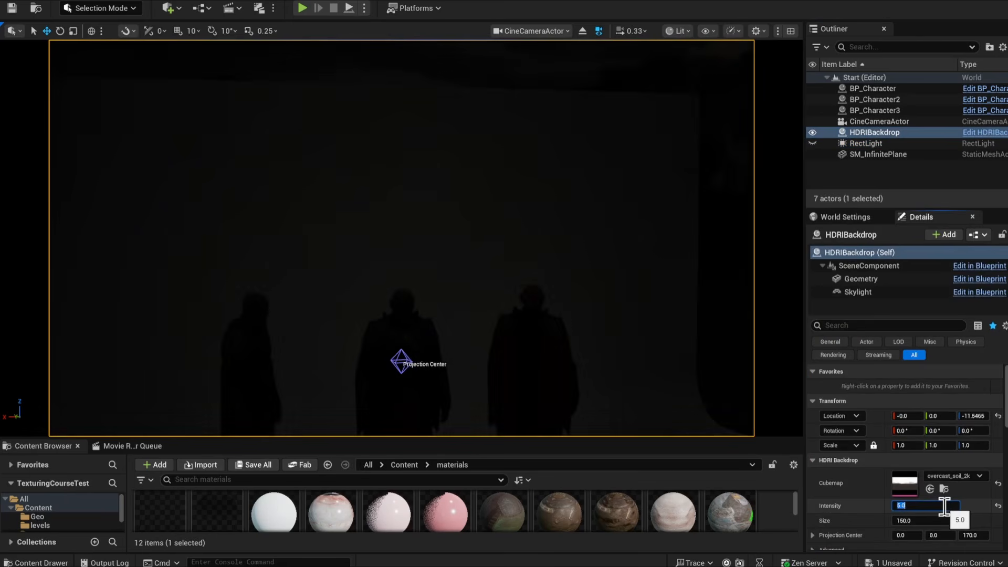
type("15")
key("Return")
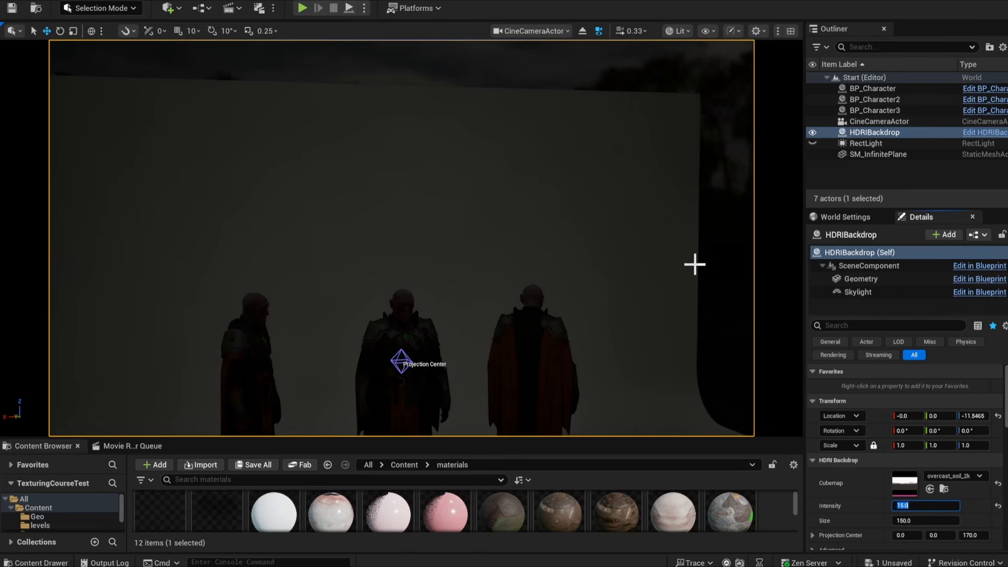
type("50")
key("Return")
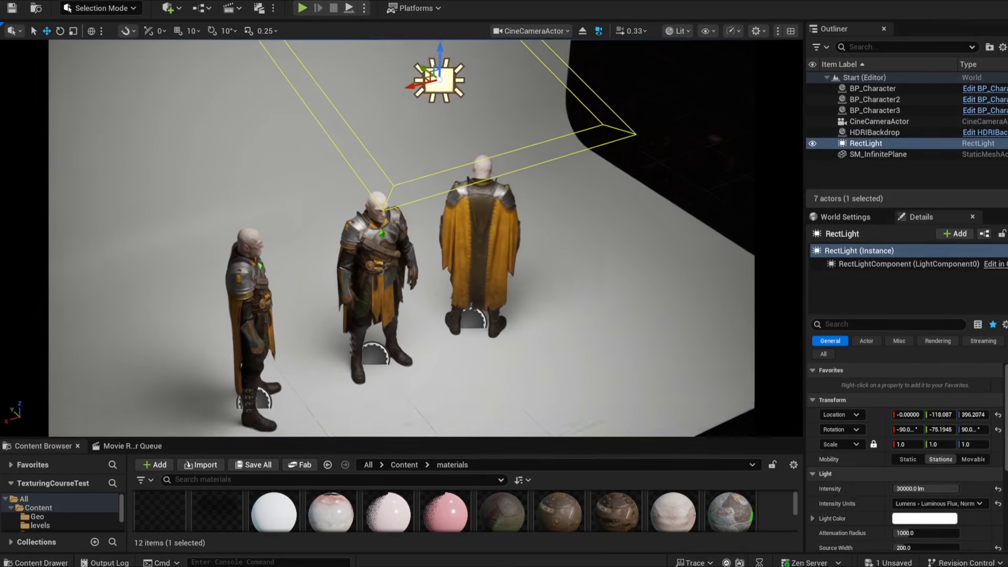
Duplicate the overhead rect light, rotate the copy, and place it near the side-facing character at about X 206, Y 45, Z 253.
left_click_drag(415, 80, 248, 130, "alt")
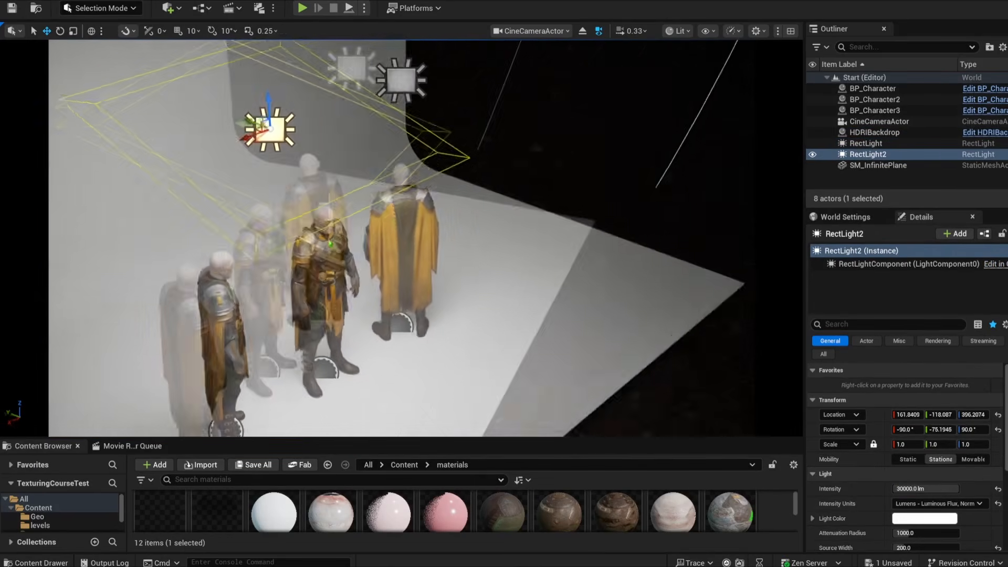
key("e")
left_click_drag(331, 141, 306, 105)
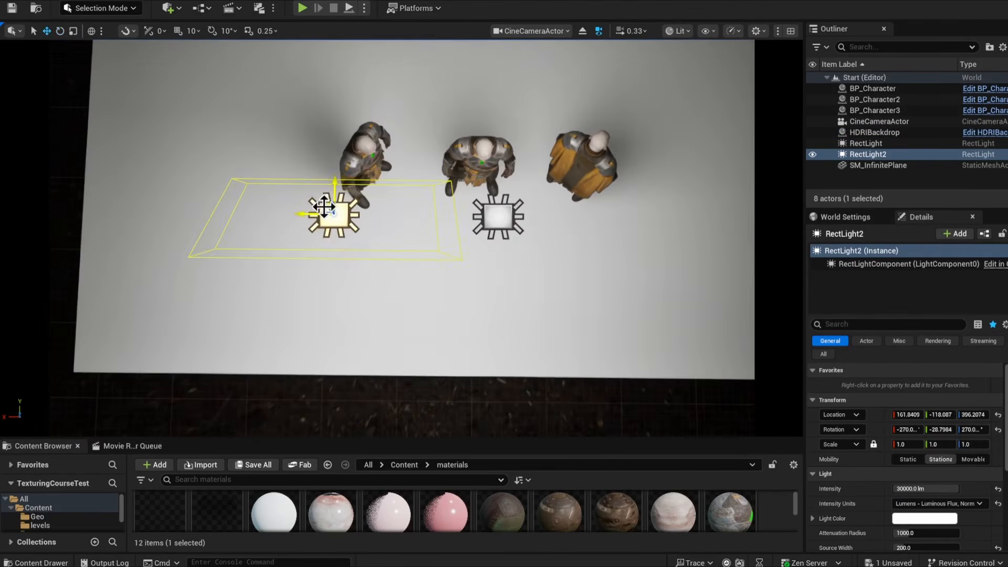
key("w")
left_click_drag(333, 213, 292, 54)
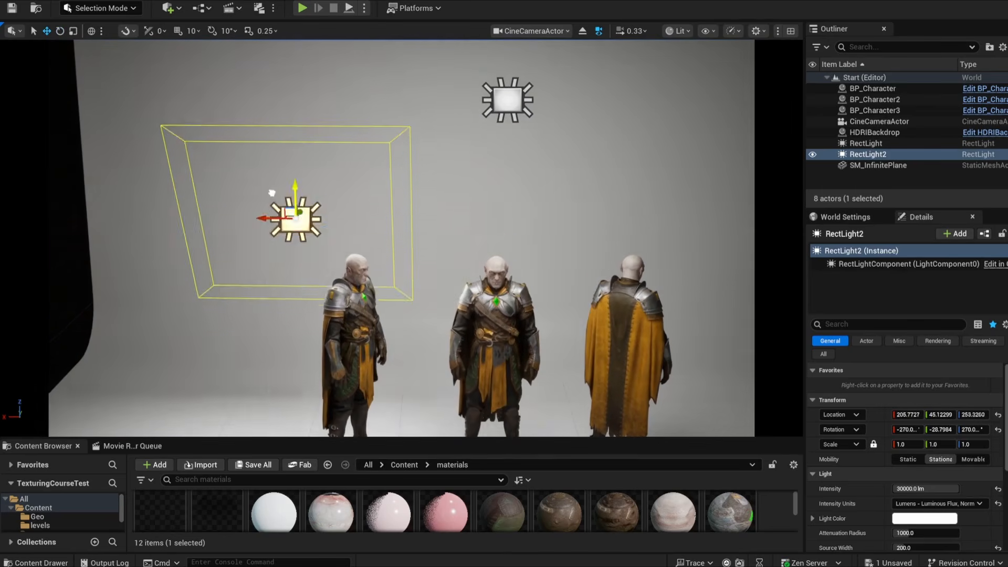
Angle RectLight2 down towards the characters, undo the accidental duplicates, and reposition it at about X 260, Y 44, Z 316.
key("e")
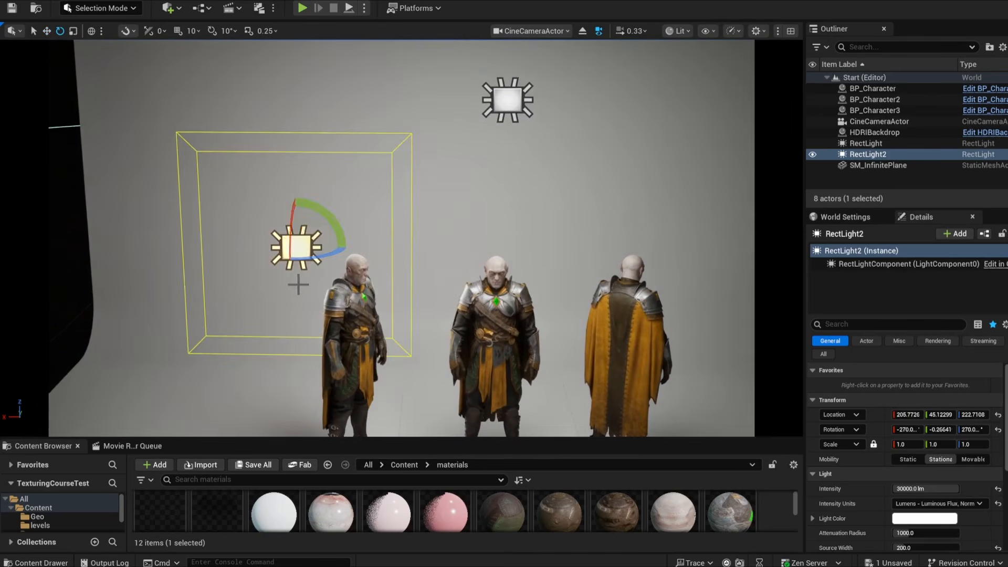
left_click_drag(246, 247, 232, 234)
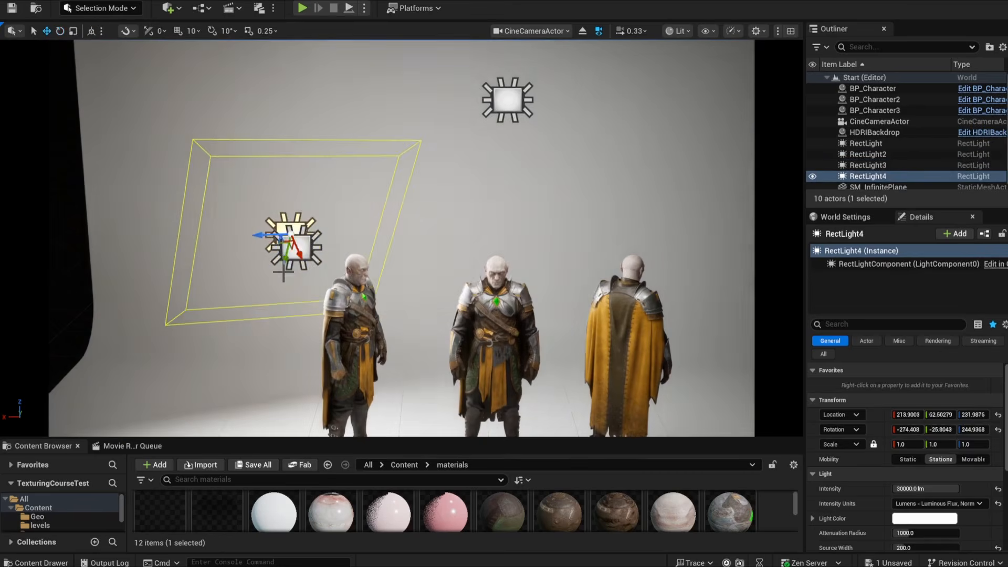
key("ctrl+z")
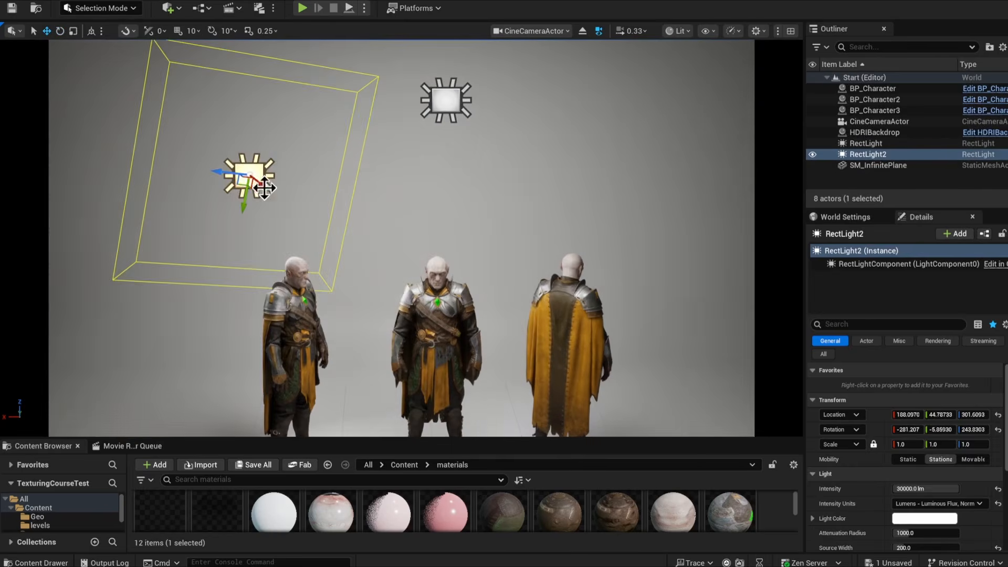
key("w")
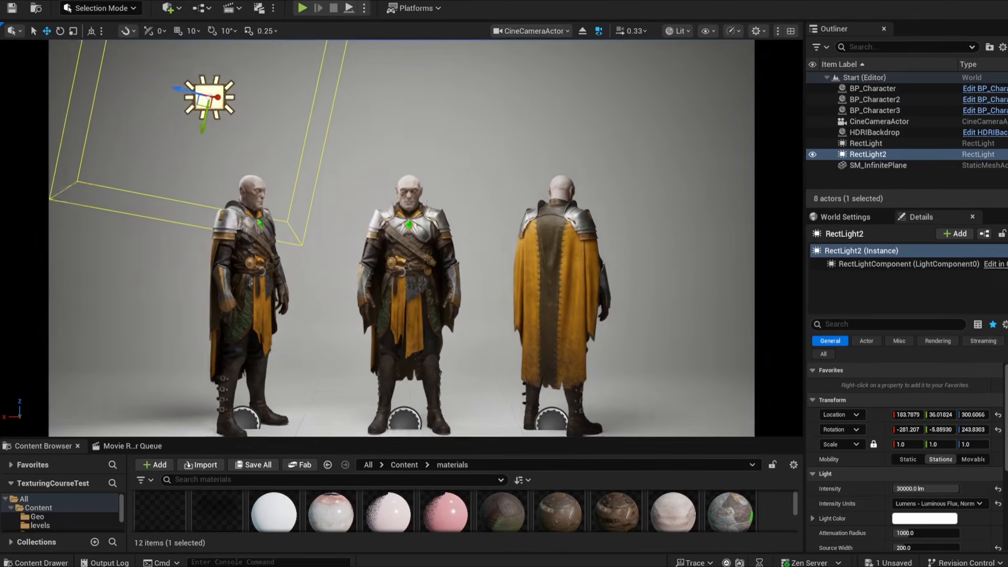
key("e")
left_click_drag(176, 123, 179, 126)
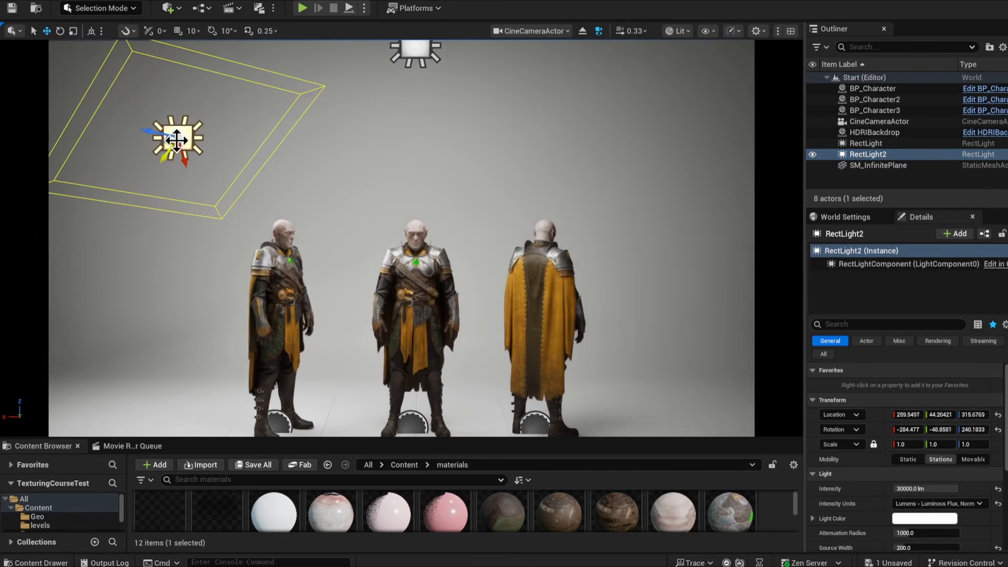
Duplicate RectLight2 along the world axis to about X -309, Z 289 and rotate the copy to face the characters from the opposite side.
left_click(91, 31)
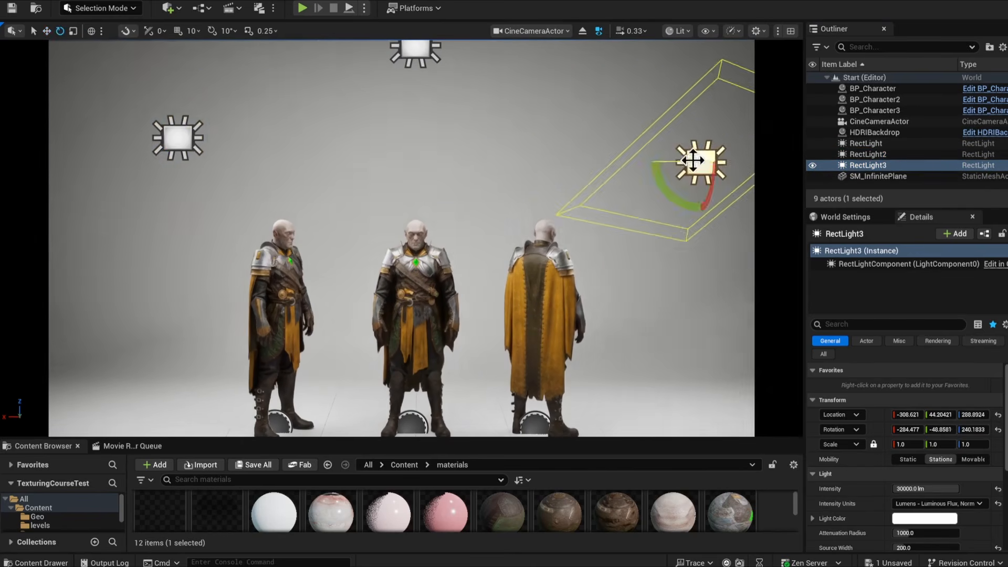
left_click_drag(667, 157, 660, 202)
left_click(91, 31)
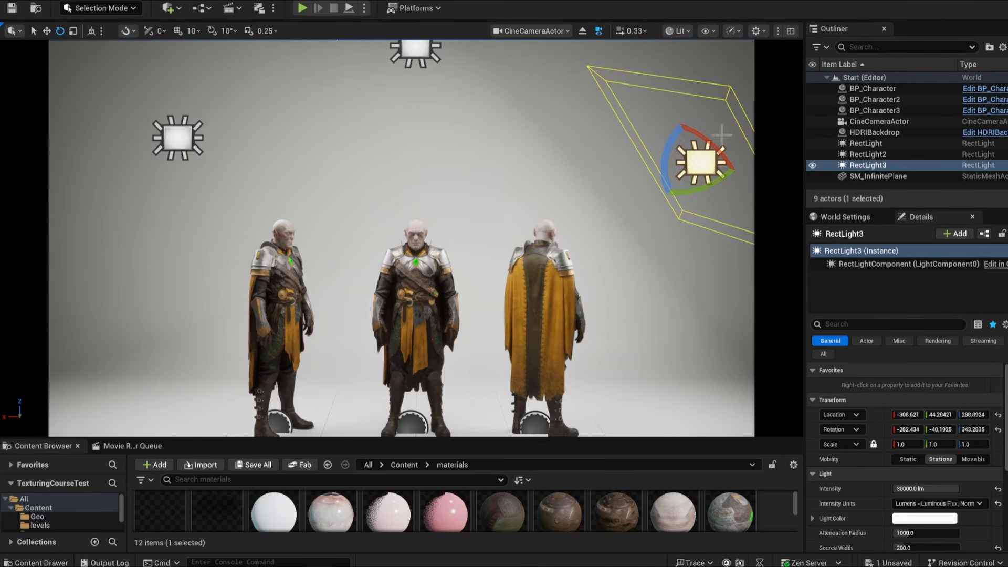
left_click_drag(717, 145, 722, 134)
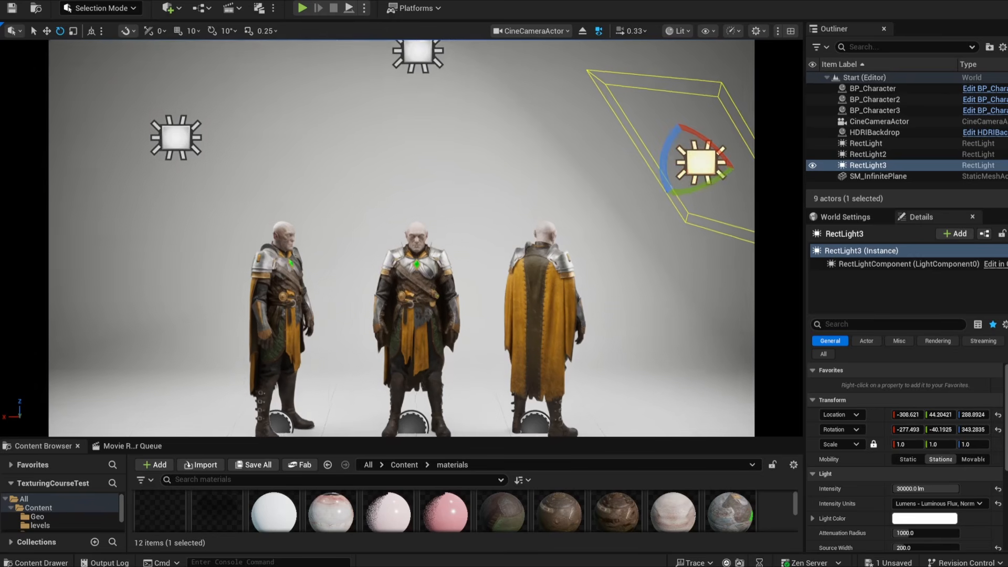
Fine-tune RectLight3's aim at the characters and shift it to about X -321, Y 25, Z 290.
key("w")
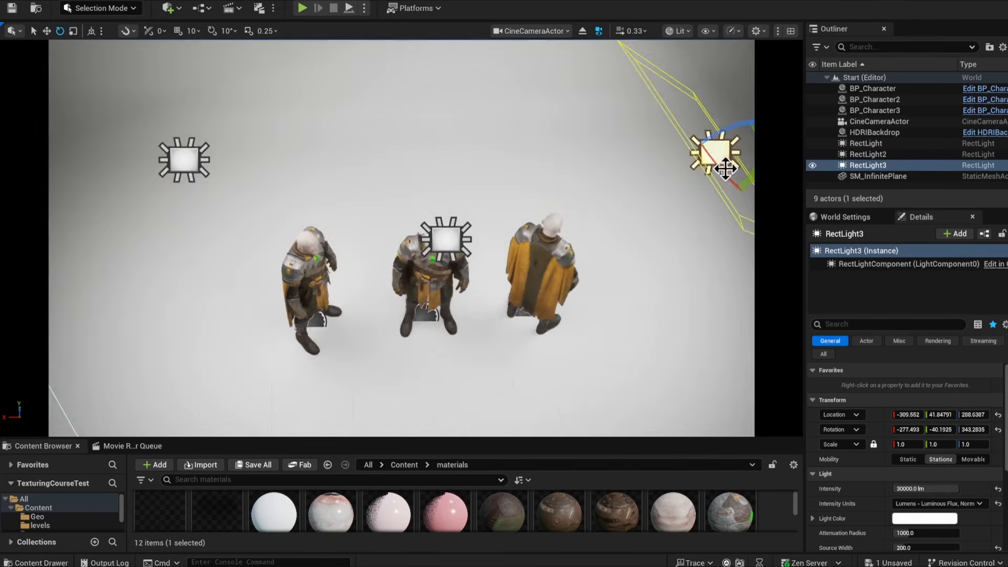
key("e")
left_click_drag(624, 200, 621, 210)
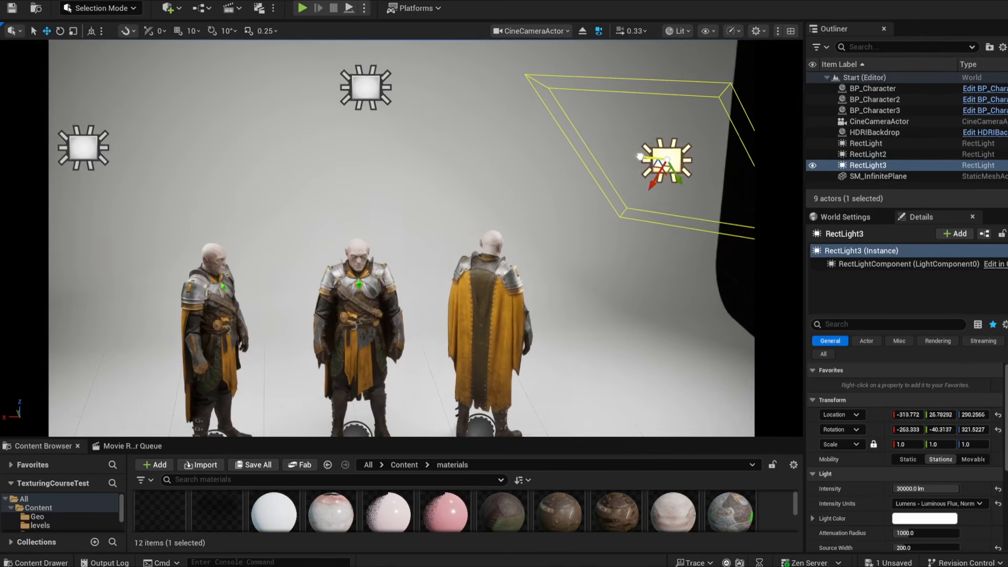
left_click_drag(640, 156, 642, 157)
Move the original overhead rect light forward to about Y -245, Z 363 and tilt it towards the characters.
right_click_drag(432, 301, 547, 266)
middle_click_drag(546, 265, 467, 274, "alt")
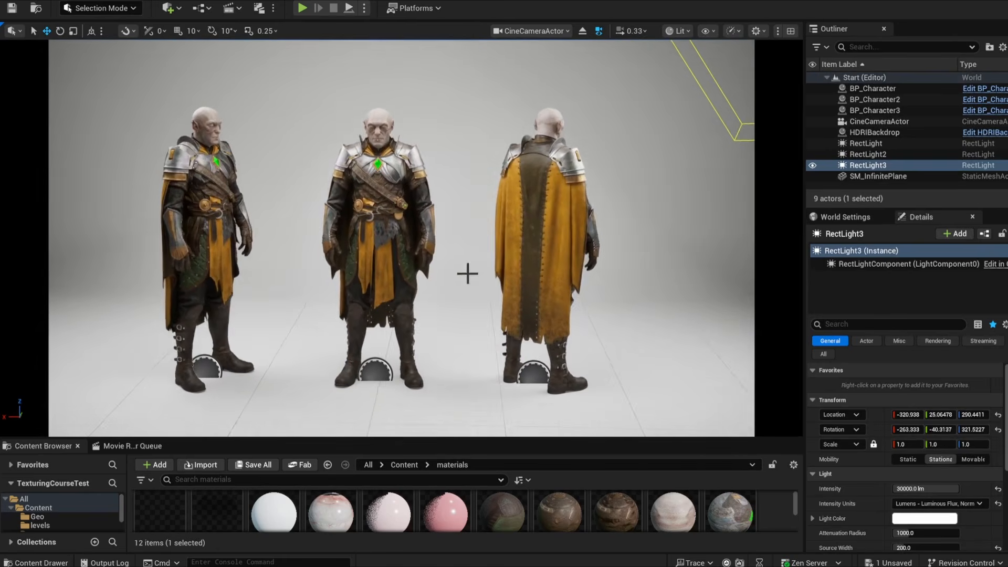
right_click_drag(467, 273, 528, 272)
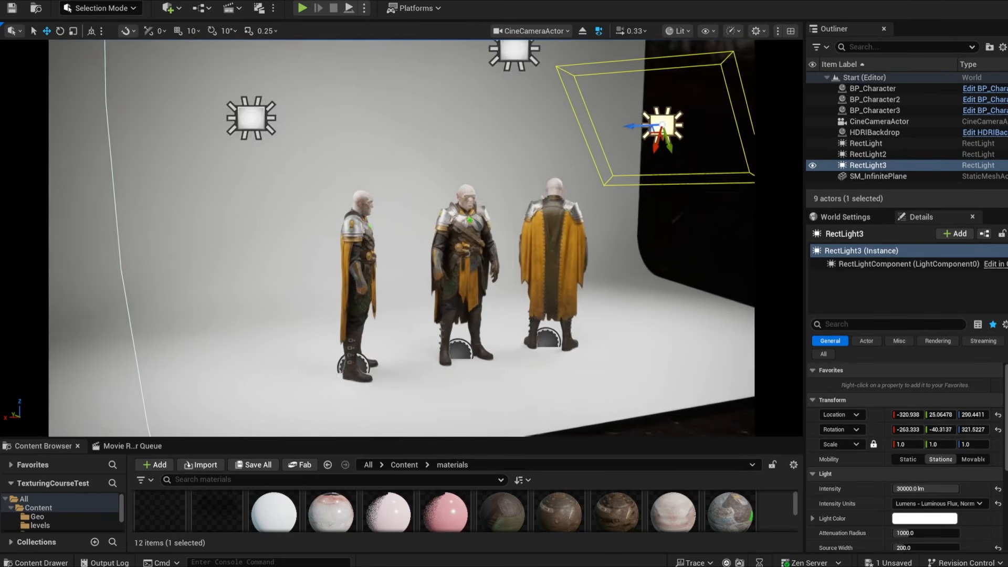
left_click_drag(528, 272, 576, 175, "alt")
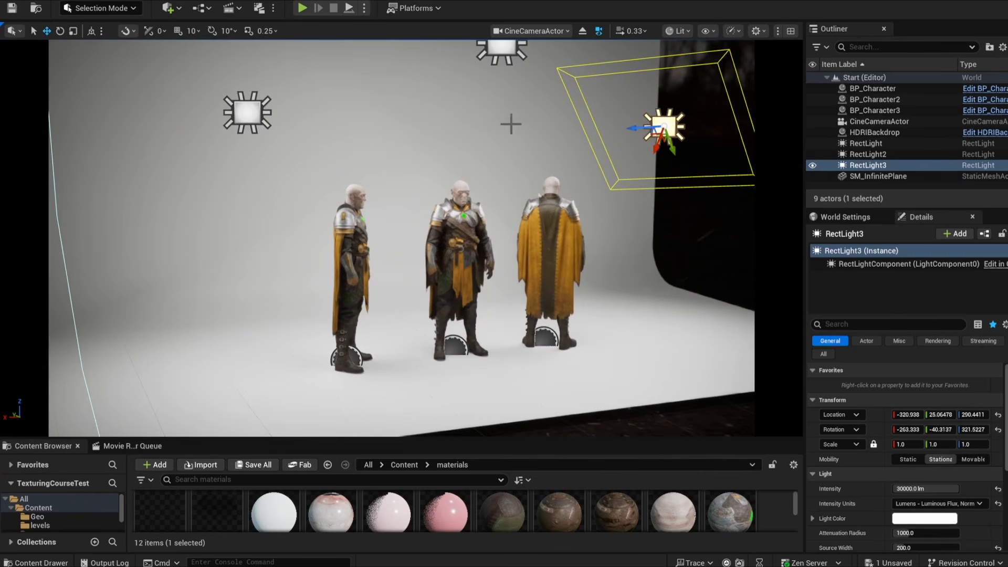
right_click_drag(511, 124, 499, 123)
left_click_drag(500, 124, 512, 120, "alt")
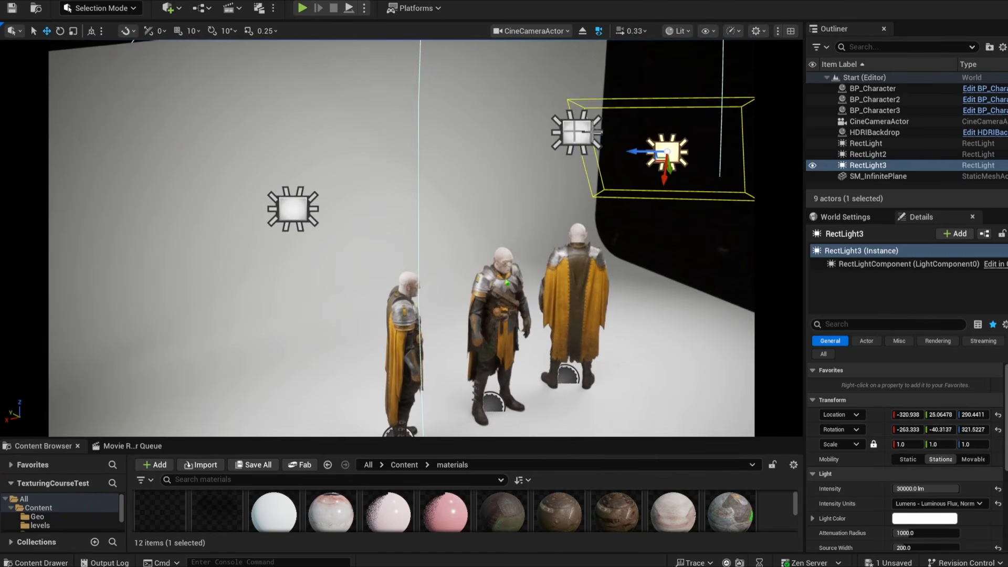
left_click(571, 136)
left_click_drag(583, 181, 660, 144, "alt")
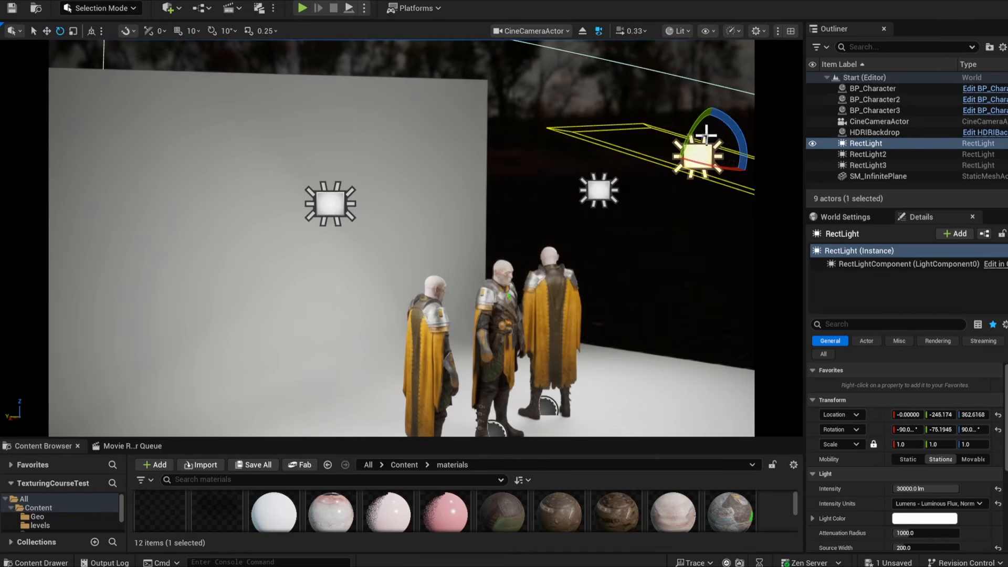
key("e")
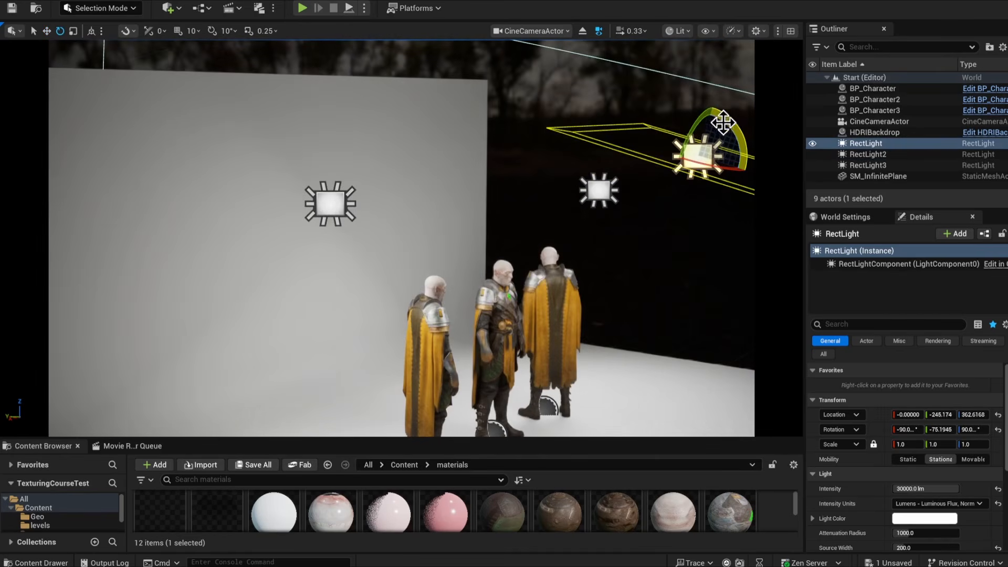
left_click_drag(672, 200, 683, 207)
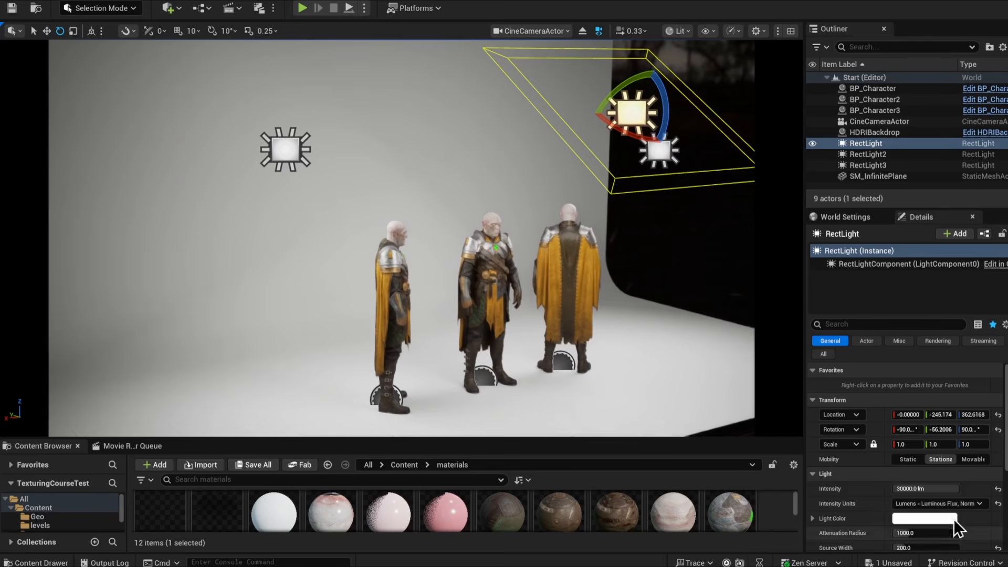
Set the overhead rect light's intensity to 20000 lm, move it to about Y -161, Z 419, and tilt it further down.
left_click(933, 489)
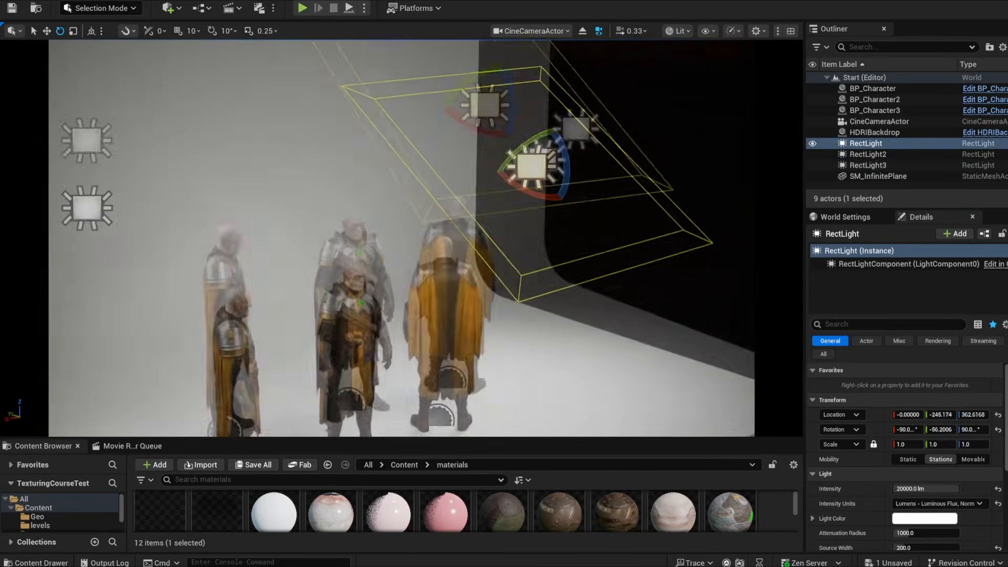
key("w")
left_click_drag(509, 144, 410, 116)
key("e")
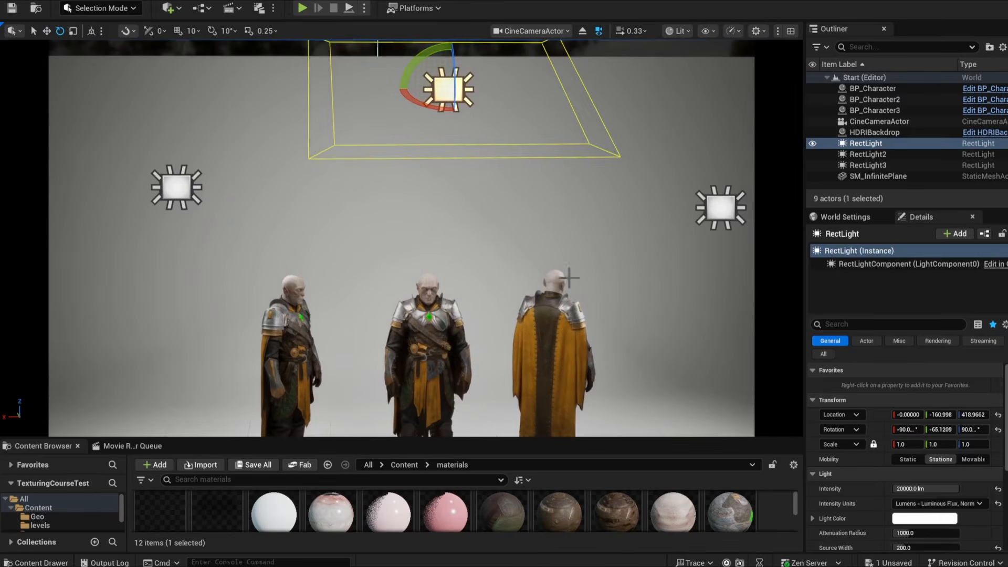
Reduce the overhead rect light's source width and source height to 120.
left_click_drag(569, 277, 529, 228, "alt")
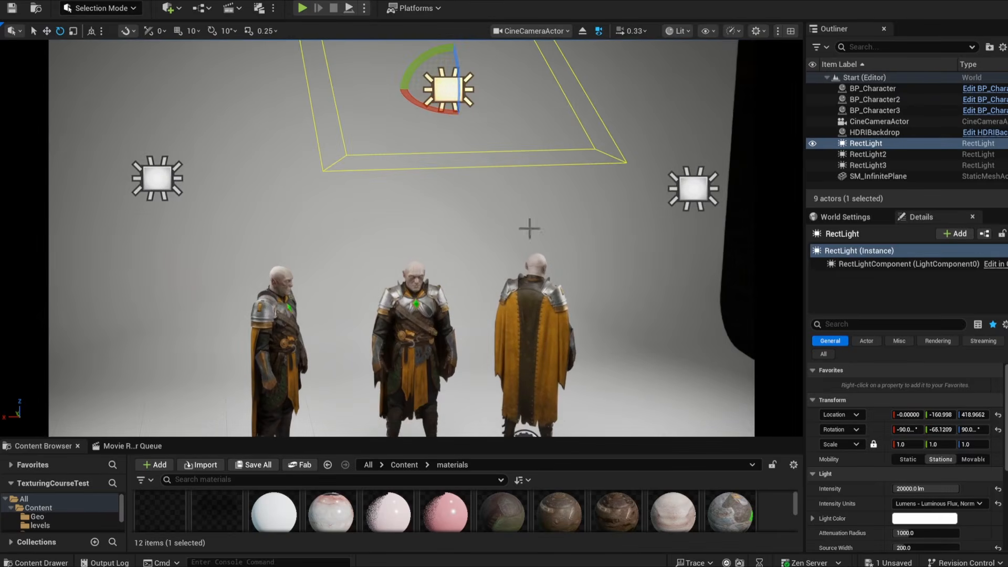
left_click_drag(400, 262, 405, 260, "alt")
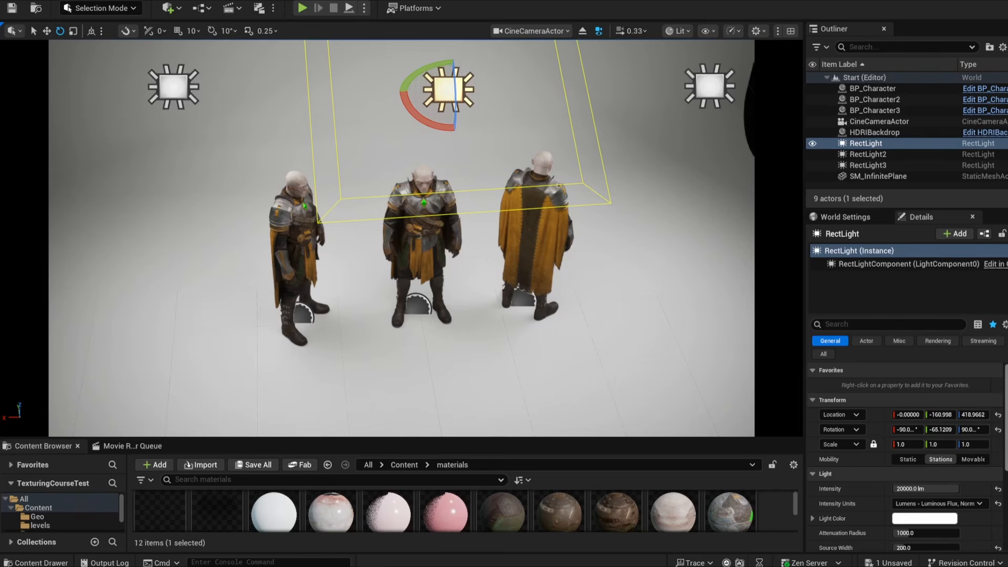
scroll(1006, 447, "down", 3)
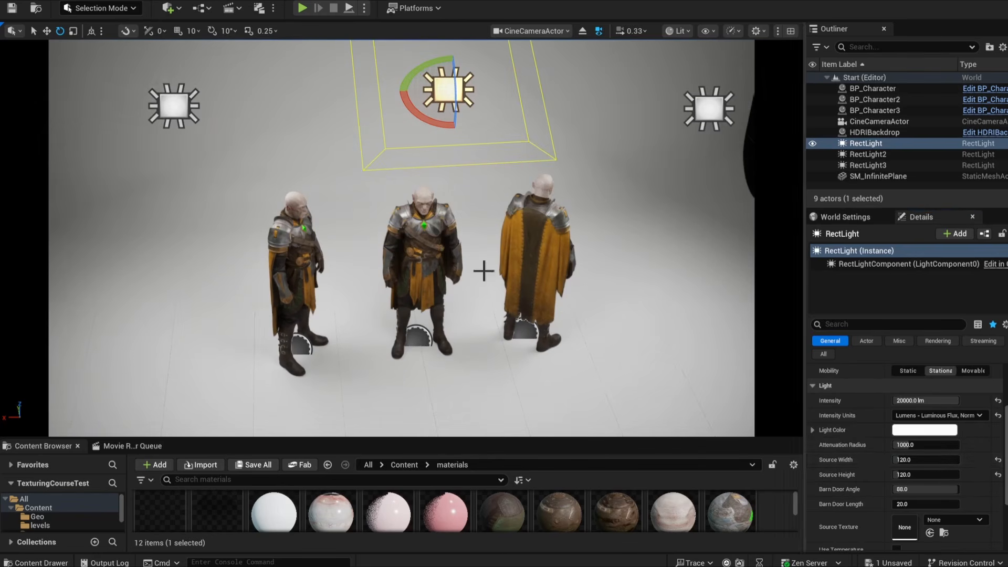
left_click_drag(542, 213, 540, 218, "alt")
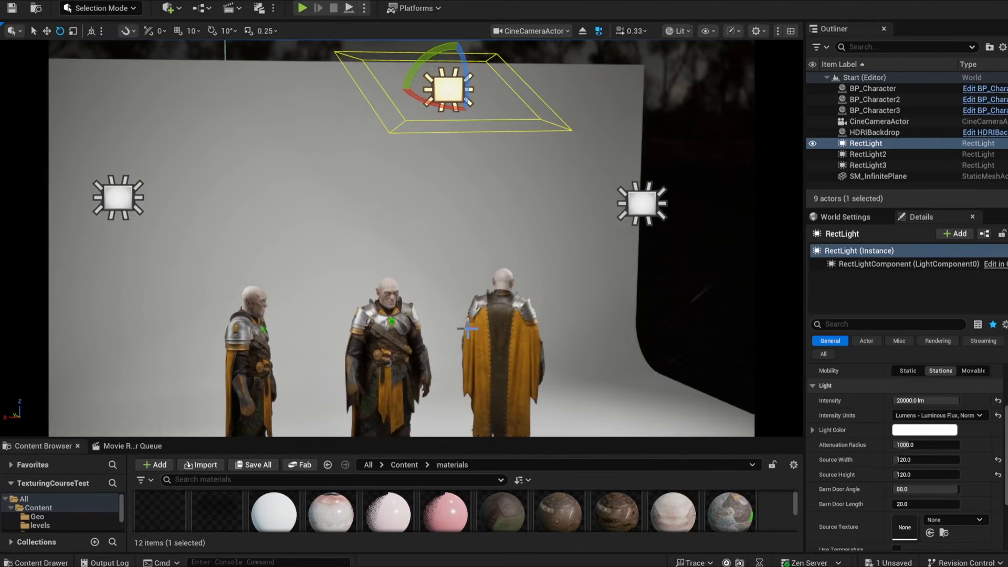
Give RectLight3, beside the back-facing character, a slightly cool blue-white light color.
right_click_drag(467, 329, 525, 310, "alt")
left_click_drag(698, 208, 730, 195, "alt")
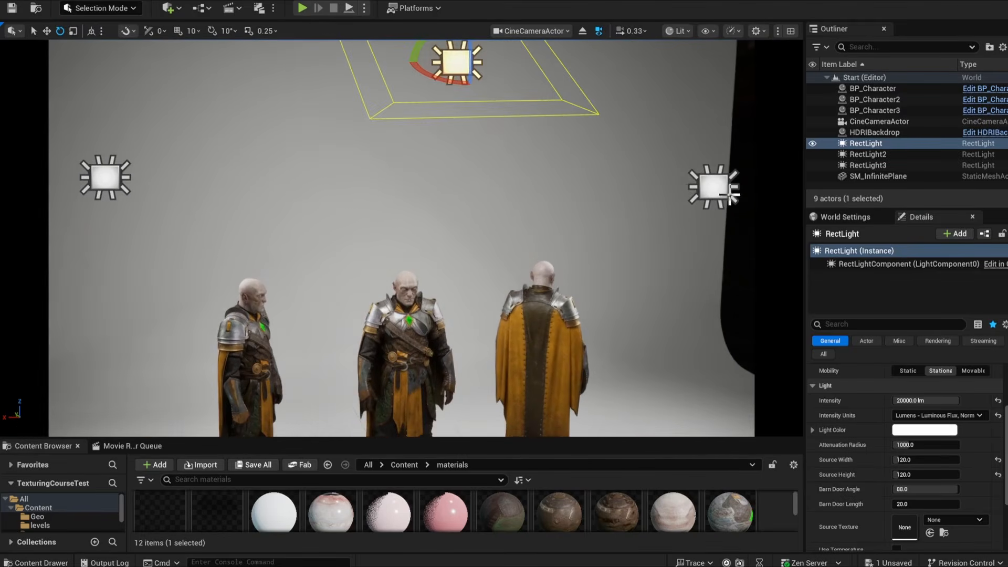
left_click(704, 181)
left_click(923, 429)
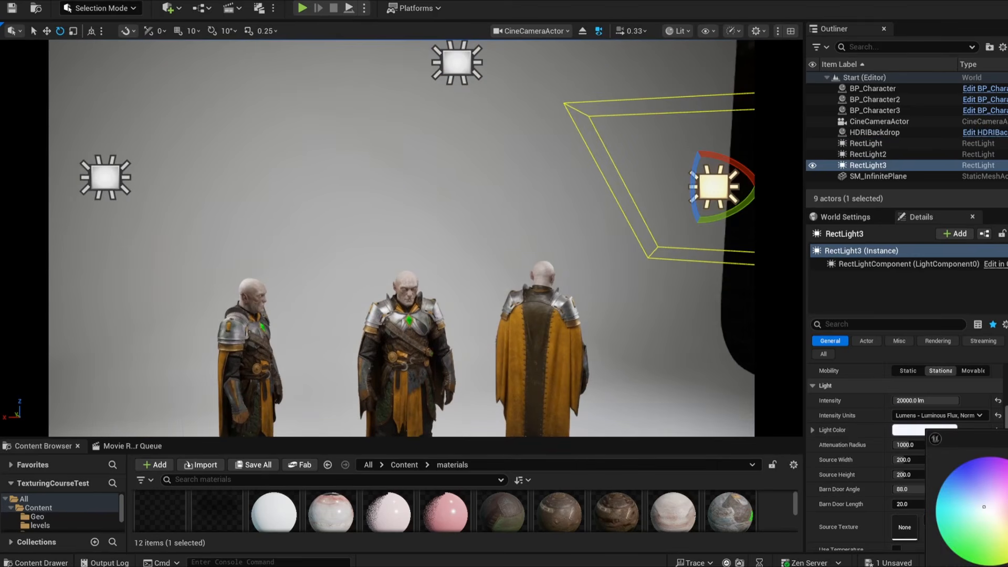
mouse_move(677, 369)
left_mouse_down("alt")
mouse_move(649, 369)
mouse_move(664, 377)
left_mouse_up("alt")
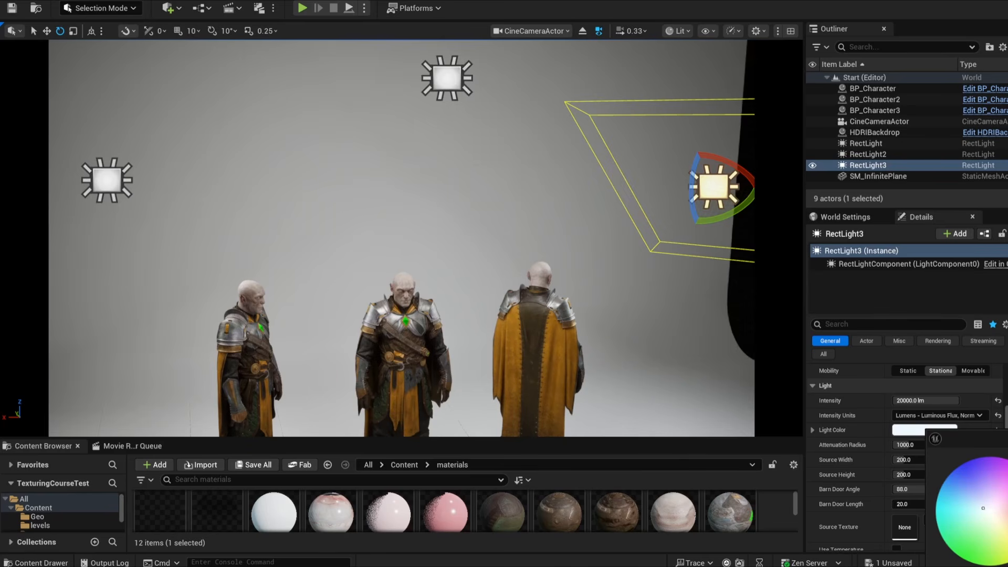
left_click_drag(493, 287, 535, 311, "alt")
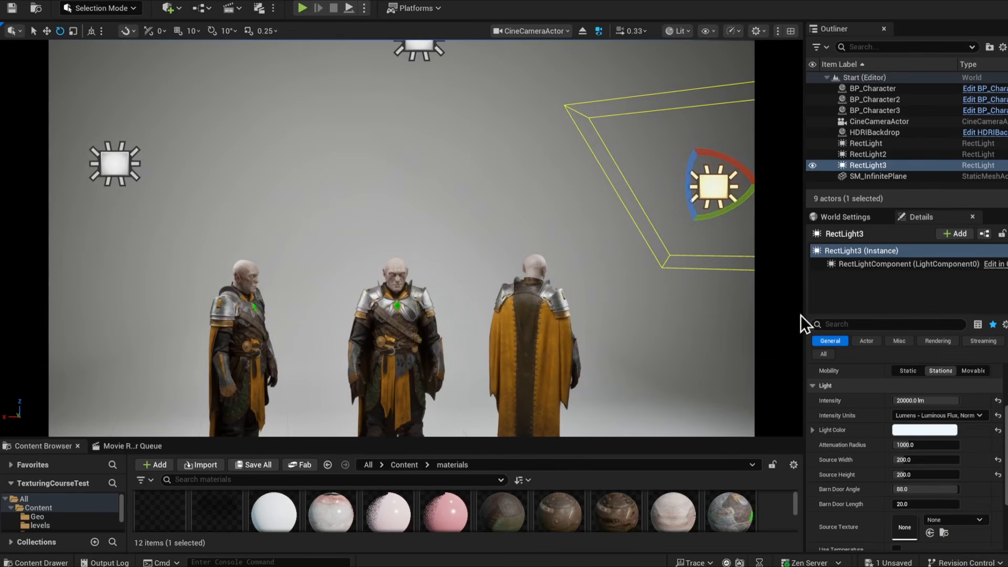
Reset RectLight3's light color to white and enable Use Temperature on all three rect lights.
left_click(998, 431)
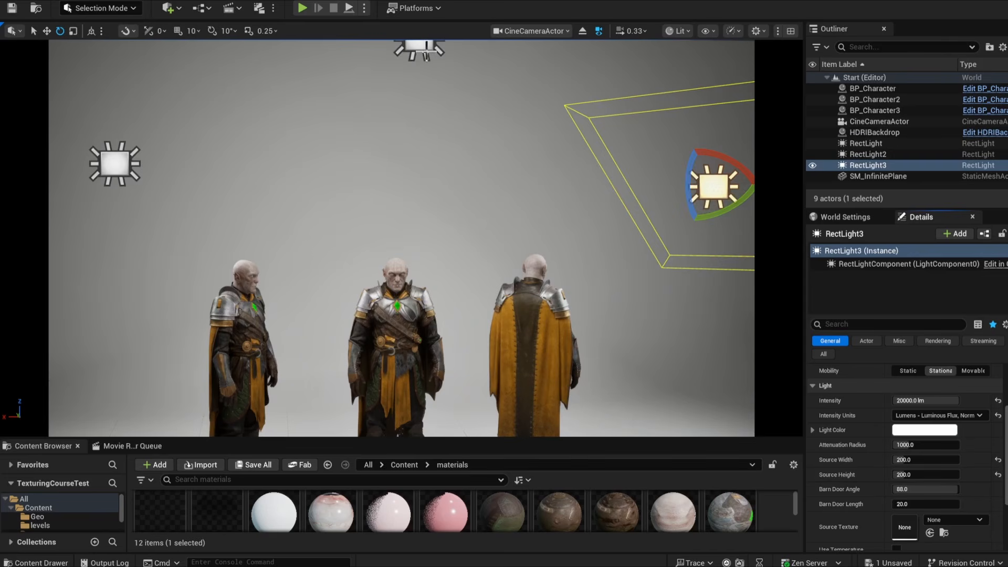
left_click(426, 48)
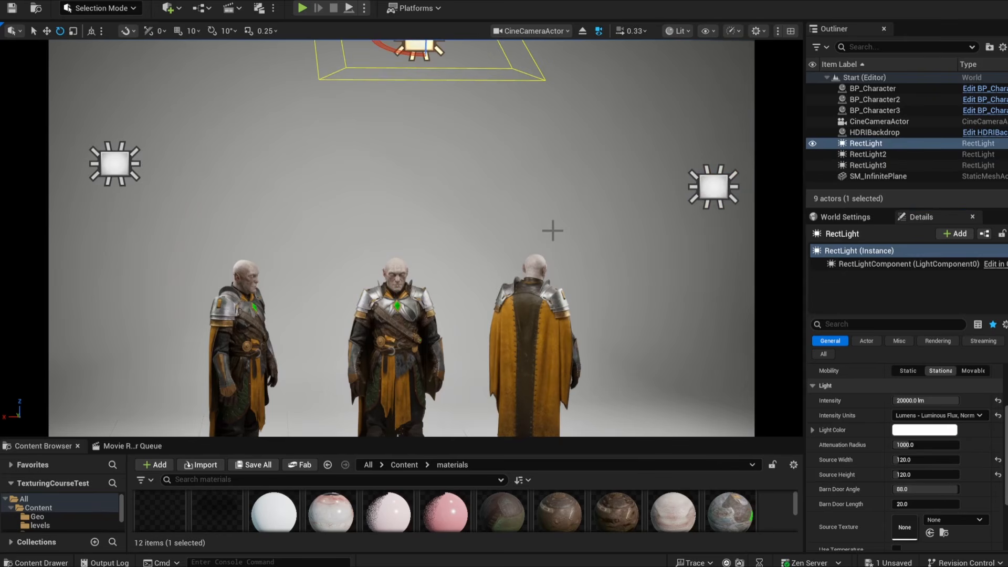
scroll(850, 473, "down", 1)
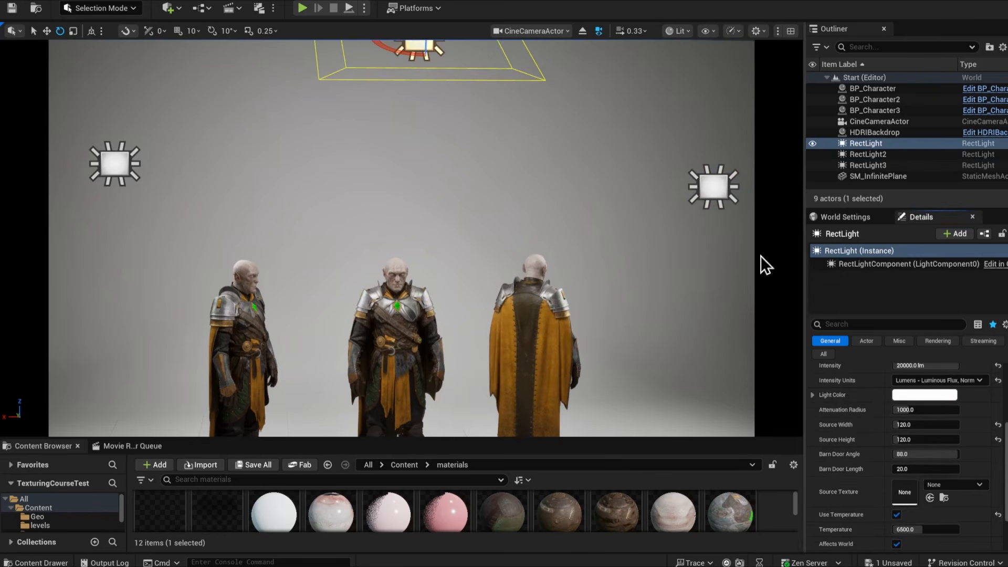
left_click(715, 197)
left_click(897, 515)
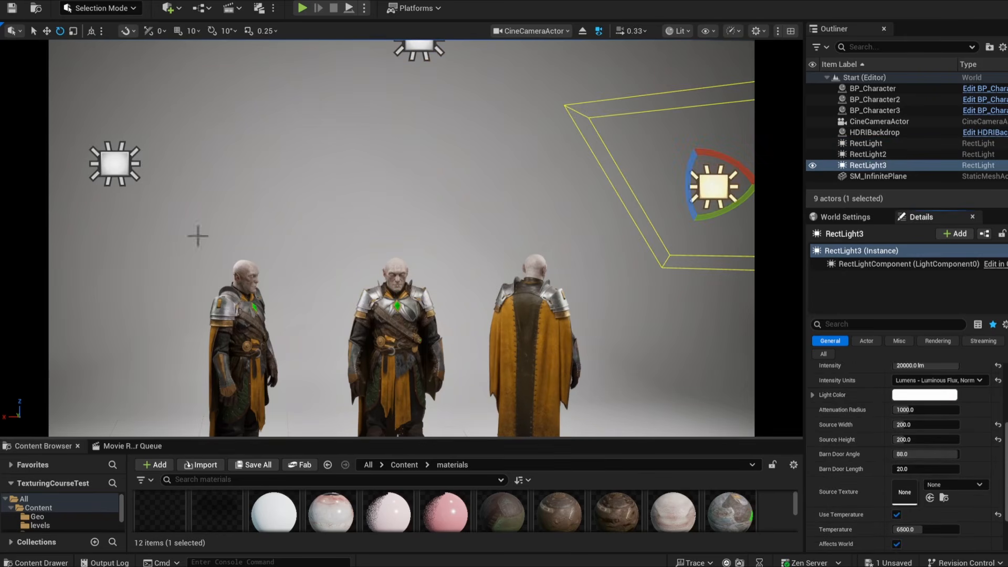
left_click(116, 166)
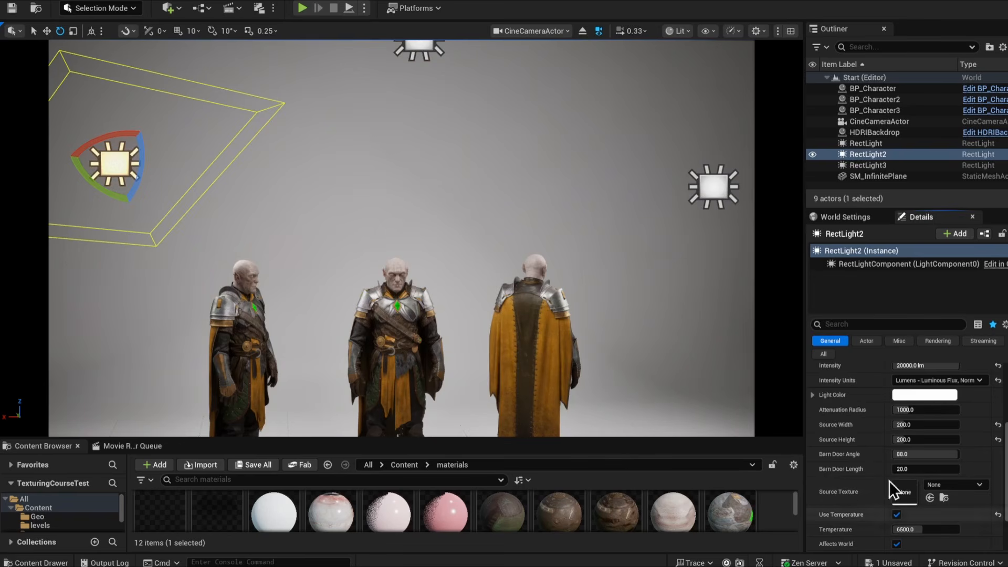
Isolate RectLight2 by hiding the other two rect lights, and set its temperature to 7000.
left_click(812, 165)
left_click(812, 144)
scroll(924, 524, "down", 2)
mouse_move(923, 476)
left_mouse_down()
mouse_move(937, 477)
mouse_move(926, 477)
left_mouse_up()
key("Return")
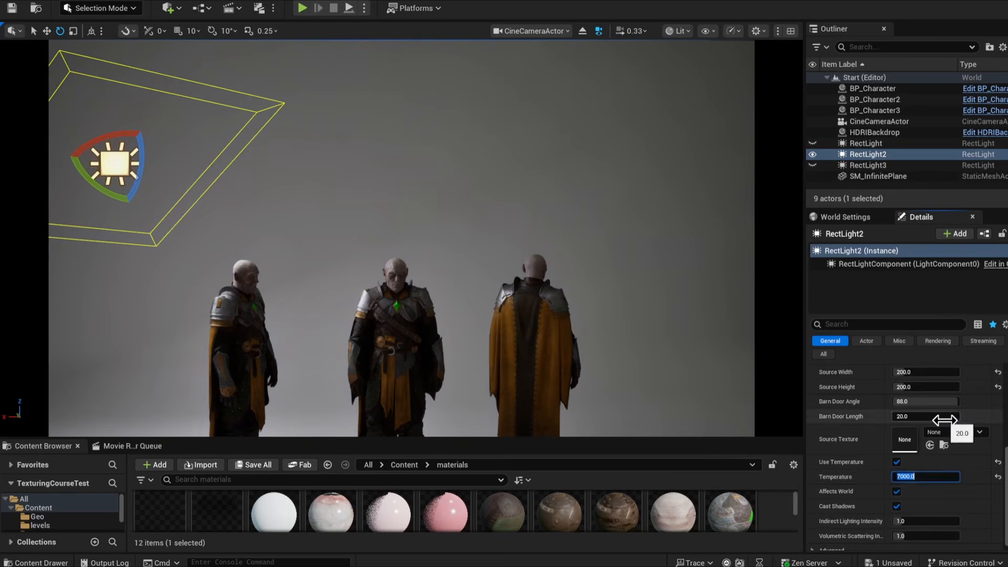
Show only RectLight3 instead of RectLight2 and set its temperature to 7500.
left_click(813, 154)
left_click(812, 165)
left_click(867, 165)
left_click(936, 475)
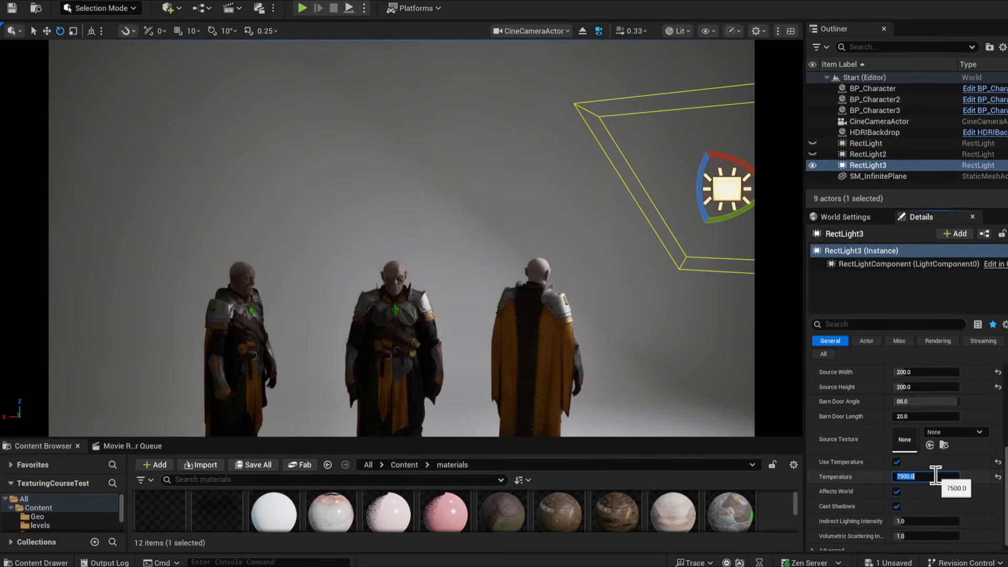
Isolate the overhead RectLight to set its temperature to 5500, and unhide the other two rect lights.
left_click(813, 144)
left_click(812, 165)
left_click(869, 143)
left_click(937, 477)
left_click_drag(519, 281, 527, 321, "alt")
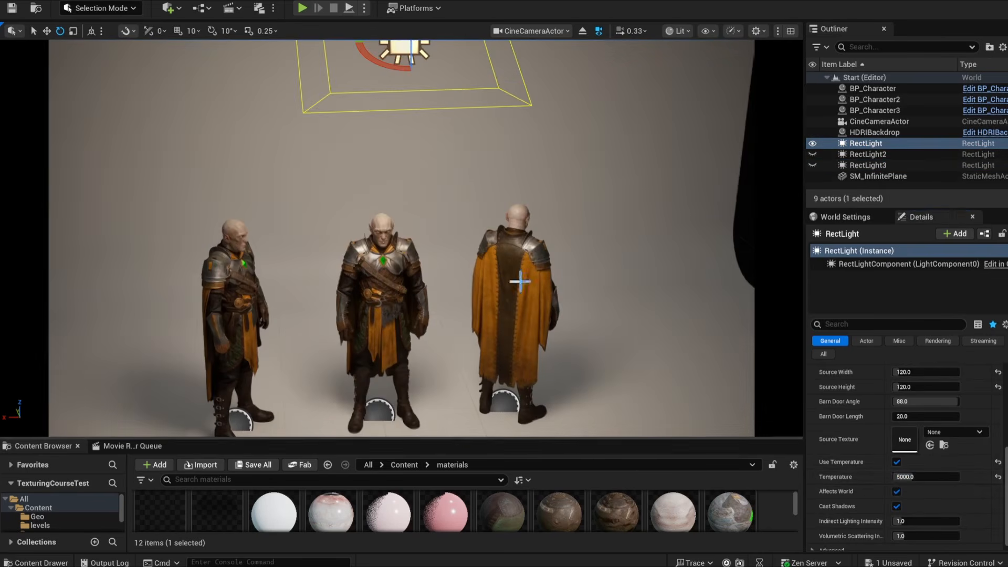
left_click(938, 476)
left_click(813, 155)
left_click(813, 165)
right_click_drag(520, 283, 500, 243)
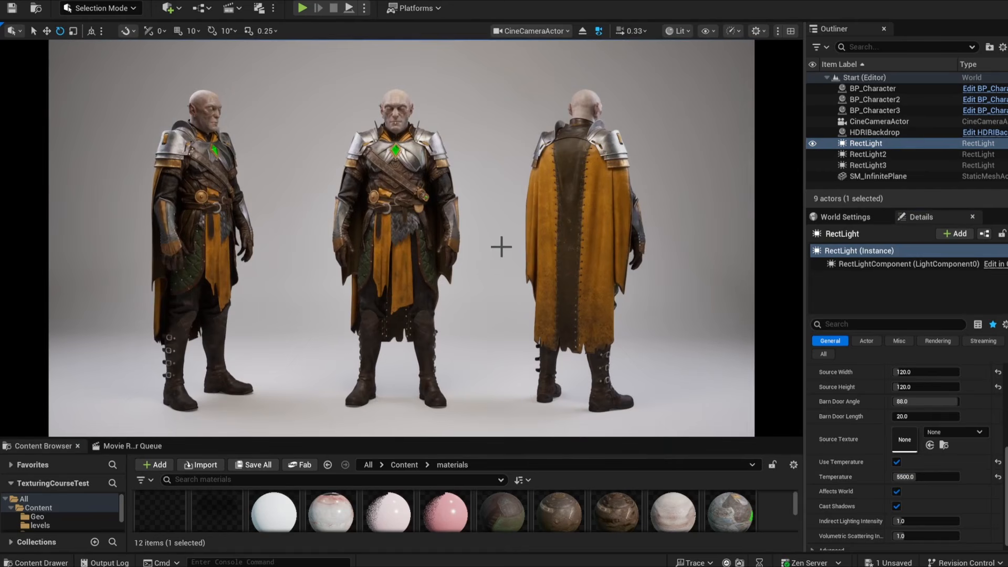
Bring the cine camera closer to the three characters and level its rotation to 0, 0, 90 degrees.
key("g")
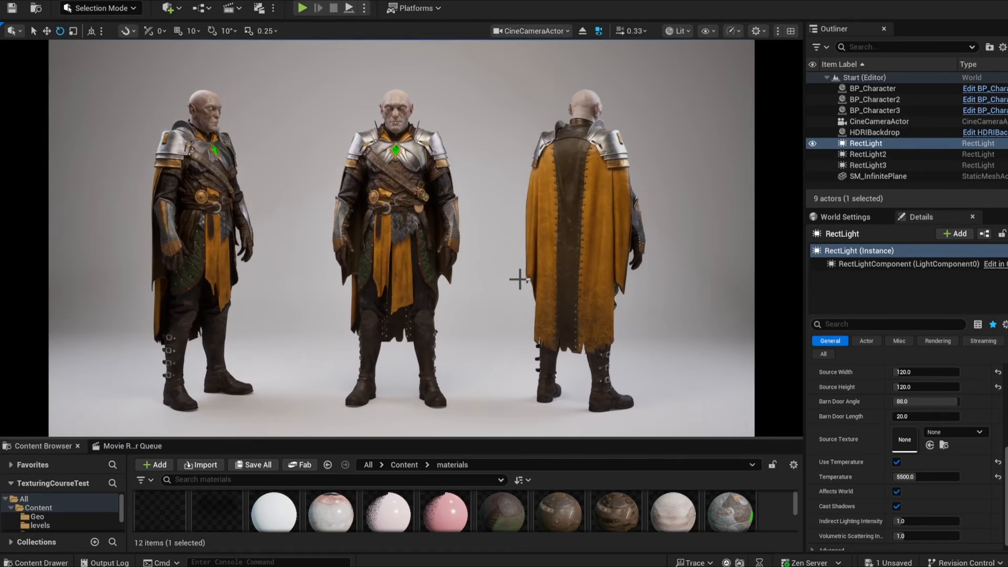
right_click_drag(546, 256, 568, 288)
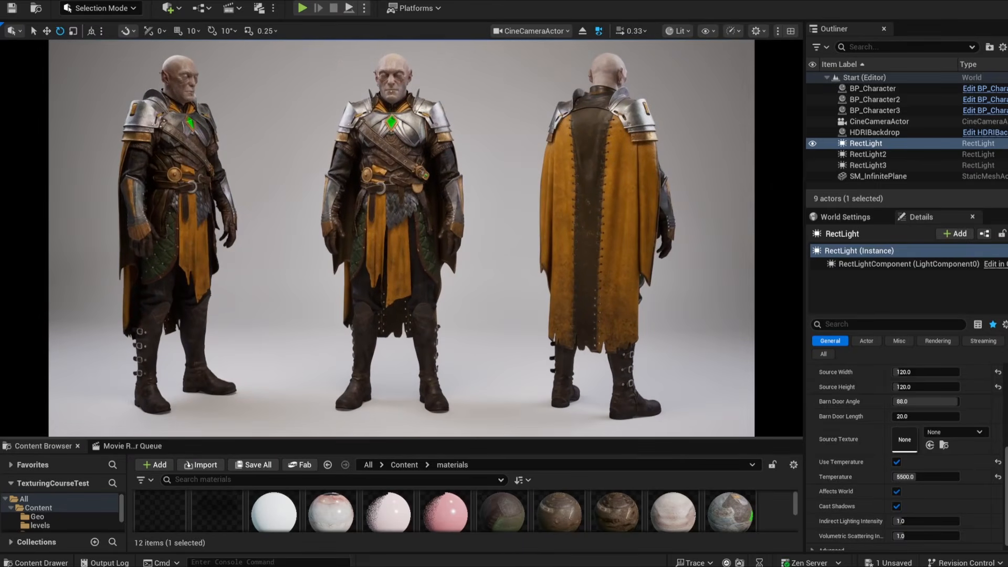
right_click_drag(546, 247, 504, 207)
left_click(879, 121)
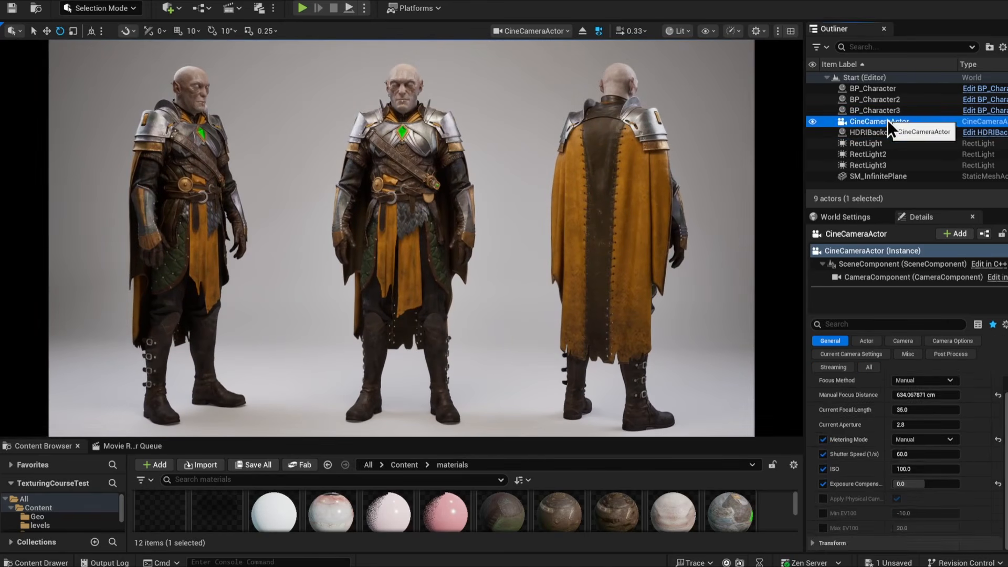
left_click(861, 383)
left_click(869, 367)
left_click(974, 428)
type("90")
left_click(940, 428)
type("0")
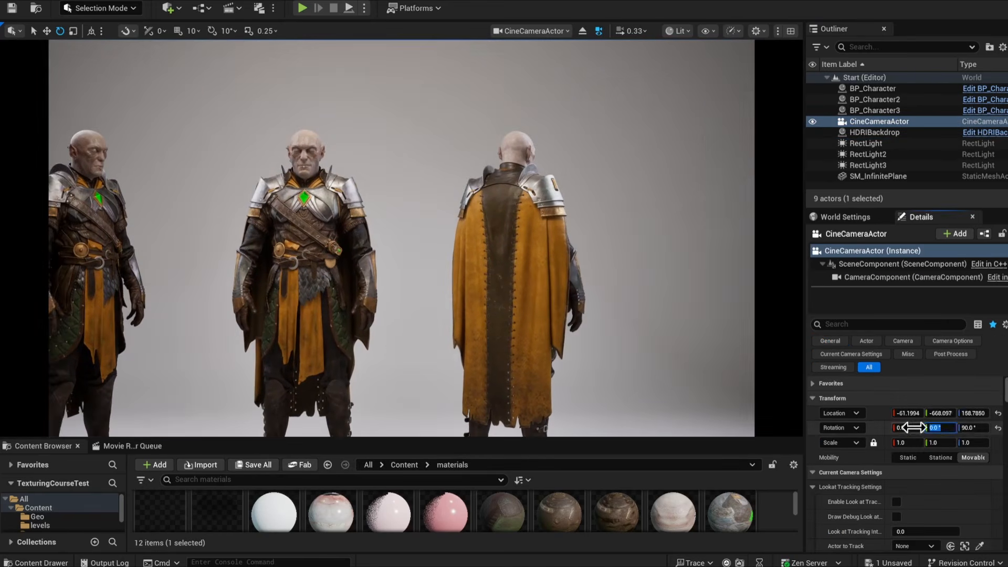
Center the CineCameraActor on the characters at location X 0, Y -664, Z 114.
left_click(911, 413)
type("0")
left_click_drag(939, 414, 960, 413)
left_click_drag(939, 414, 924, 414)
Move the back-facing BP_Character3 outward along the world X axis to about X -143.8.
left_click(602, 203)
key("w")
left_click(92, 32)
left_click_drag(583, 417, 600, 416)
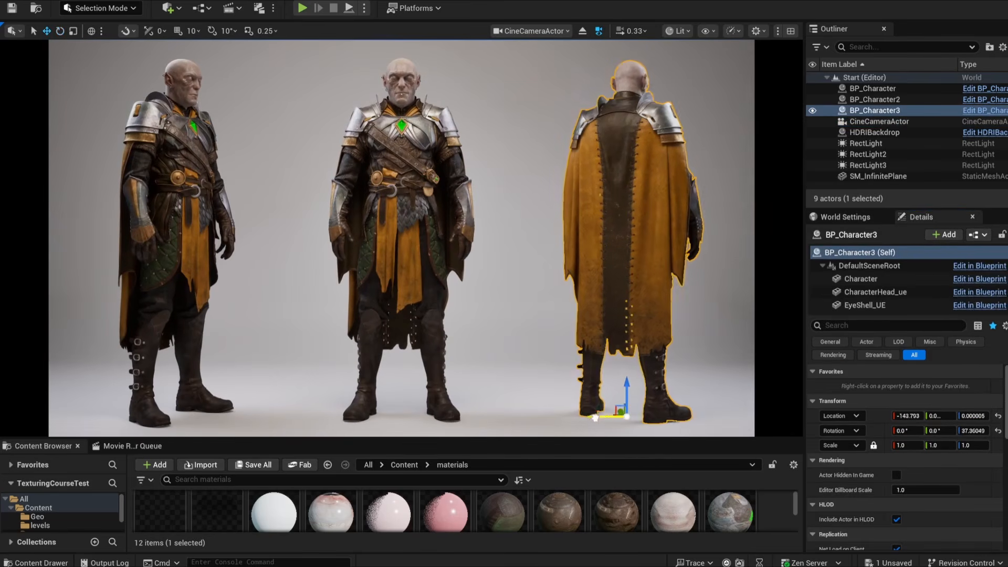
Shift the side-facing character slightly away from the middle one and turn it a little more towards the camera.
left_click(189, 273)
left_click_drag(151, 419, 181, 423)
key("e")
Group the three rect lights in a new folder named Lighting and save the level.
left_click(869, 143)
left_click(869, 165, "shift")
left_click(990, 47)
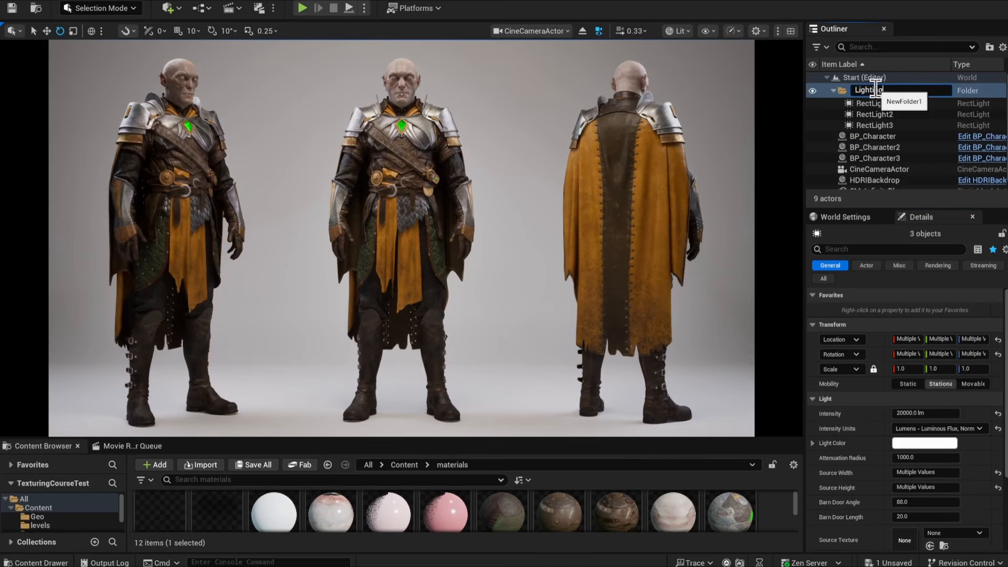
type("Lighting")
key("Return")
key("ctrl+s")
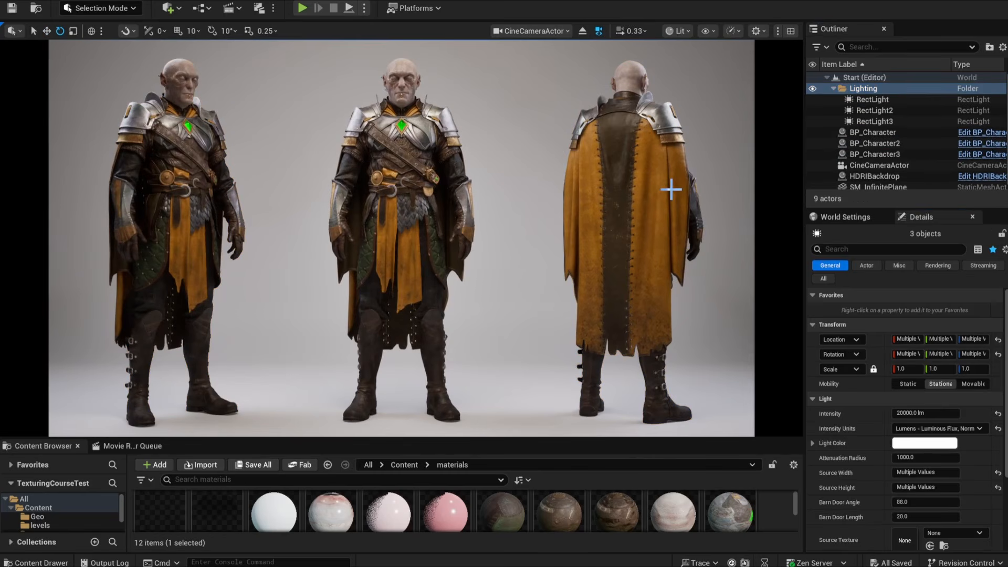
Try a source width of 1000 on the overhead RectLight, restore it to 120, and save the level.
left_click(874, 100)
scroll(903, 489, "down", 2)
double_click(925, 495)
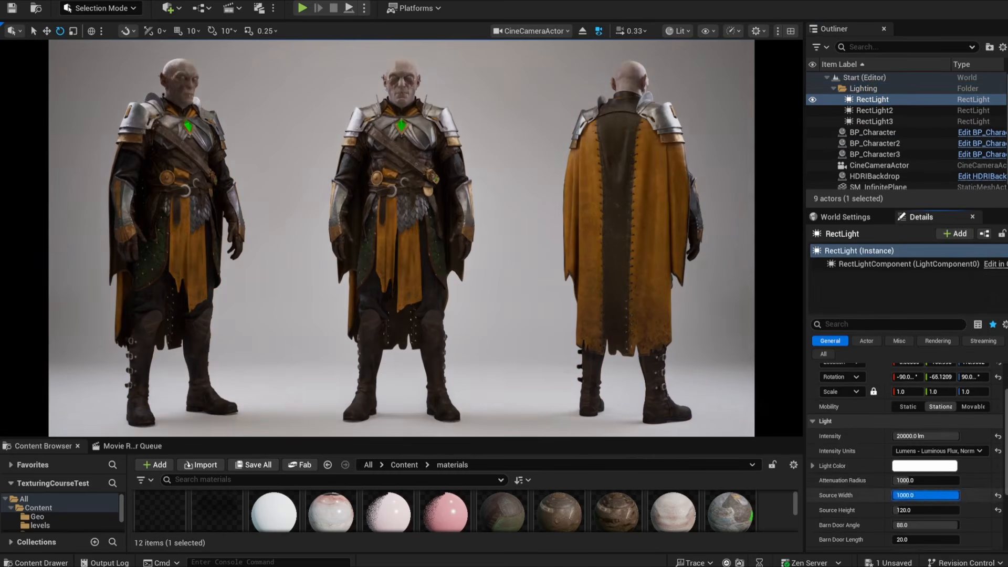
type("120")
key("Return")
key("ctrl+s")
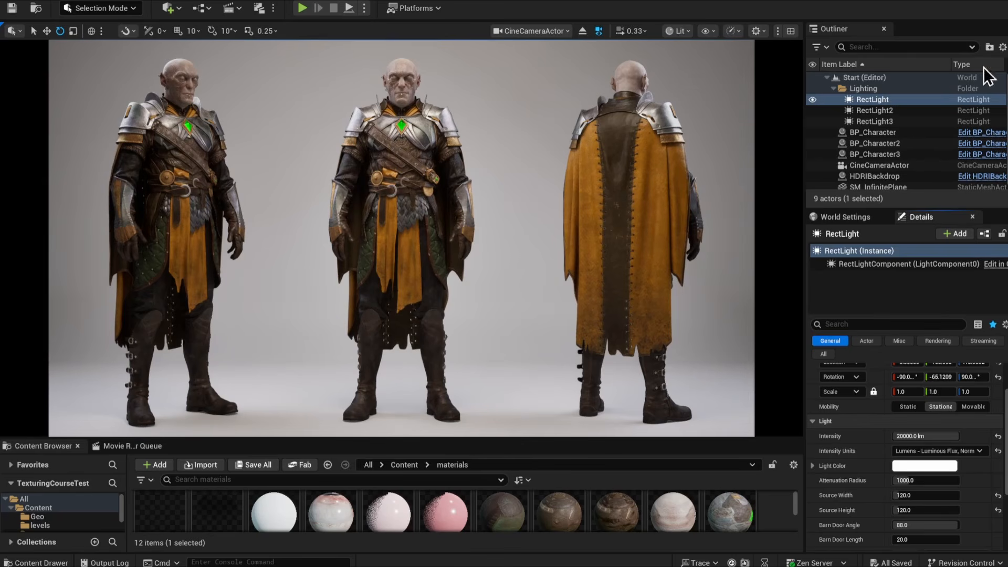
Enable the CineCameraActor's bloom Method and Intensity overrides, keeping the Standard method and raising the intensity to about 2.84.
left_click(880, 164)
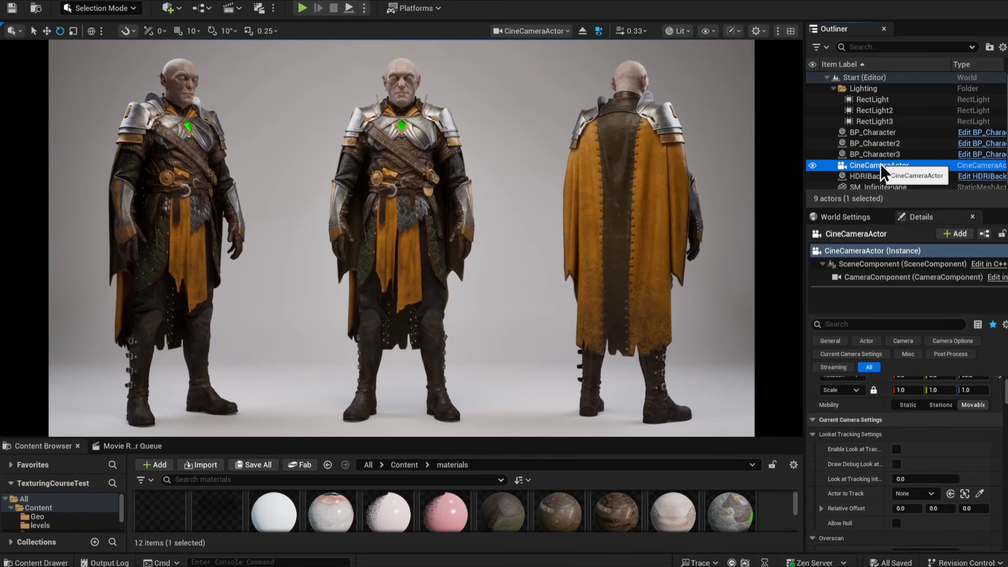
left_click(871, 324)
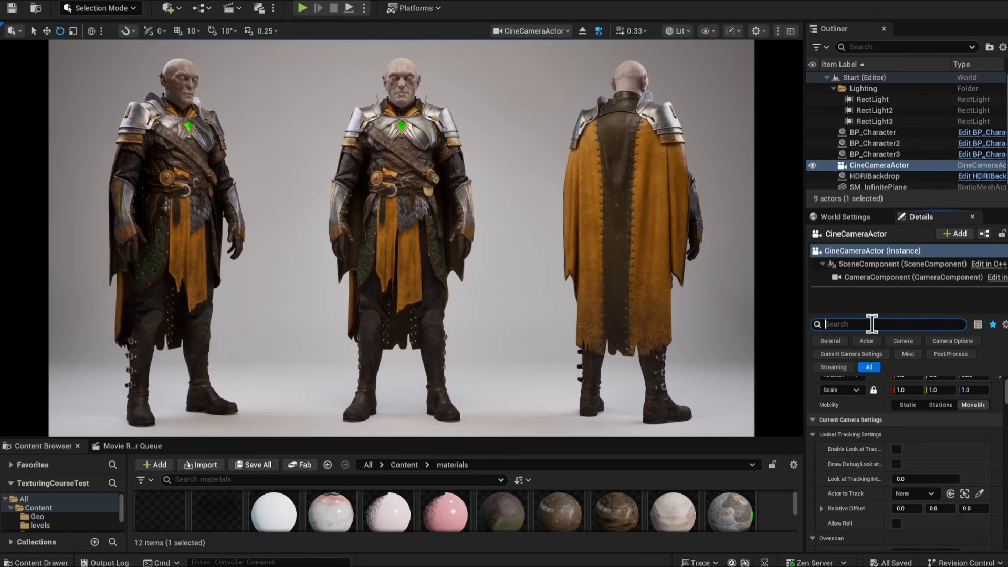
type("bloom")
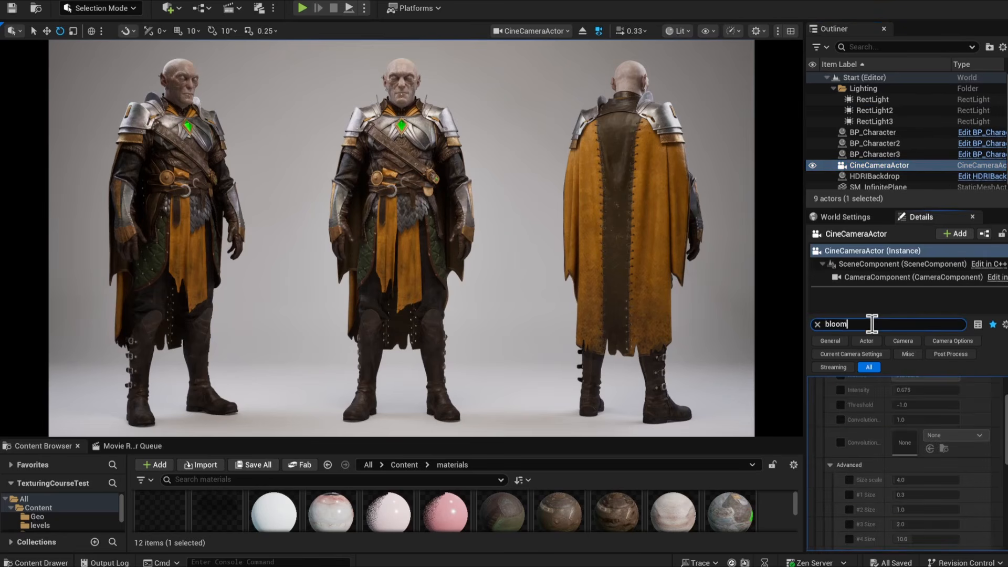
scroll(843, 425, "up", 2)
left_click(841, 428)
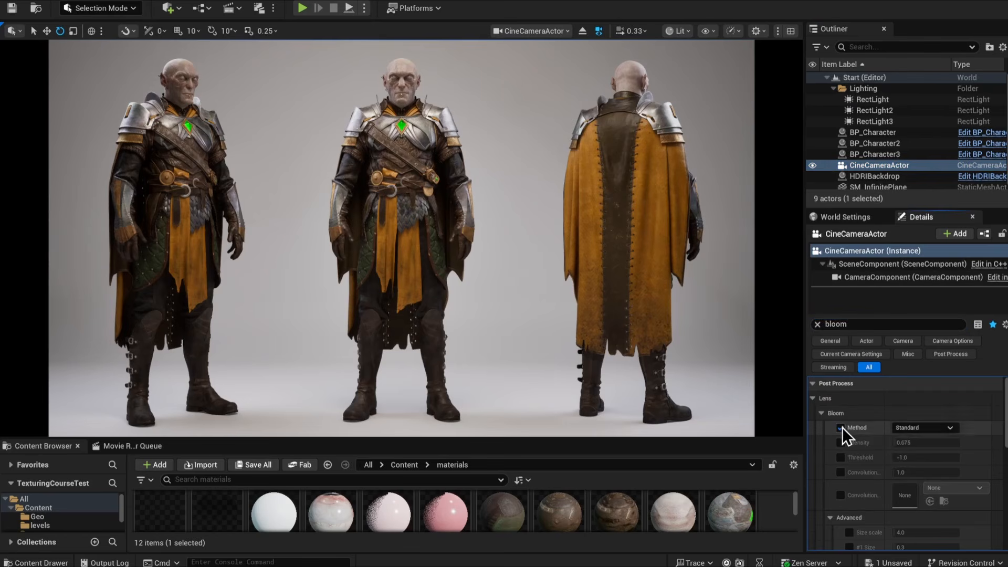
left_click(841, 442)
mouse_move(920, 442)
left_mouse_down()
mouse_move(944, 443)
mouse_move(909, 442)
mouse_move(930, 443)
left_mouse_up()
left_click(925, 428)
left_click(915, 450)
mouse_move(931, 443)
left_mouse_down()
mouse_move(943, 443)
mouse_move(917, 443)
left_mouse_up()
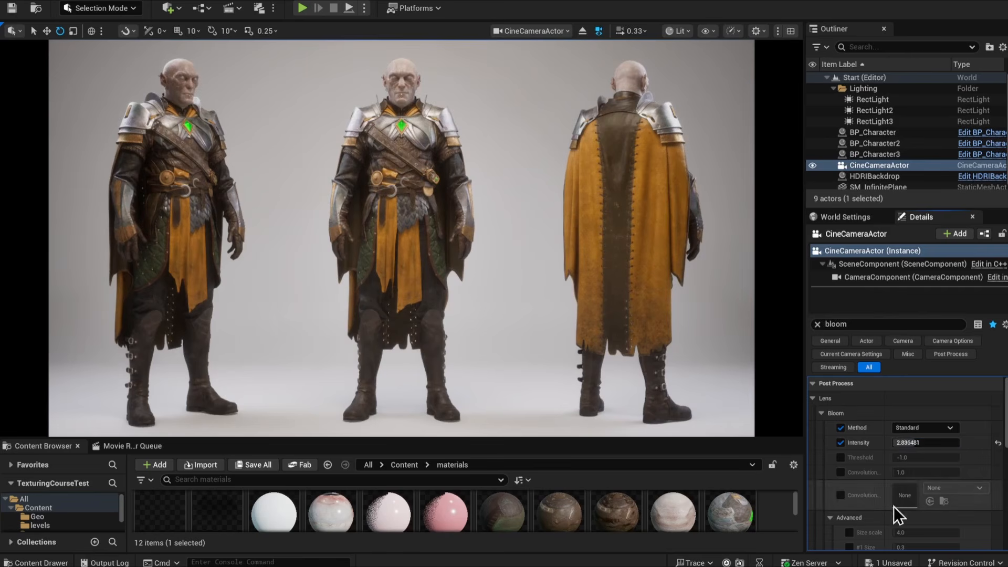
Enable the camera's chromatic aberration Intensity override and set it to 0.1.
double_click(857, 324)
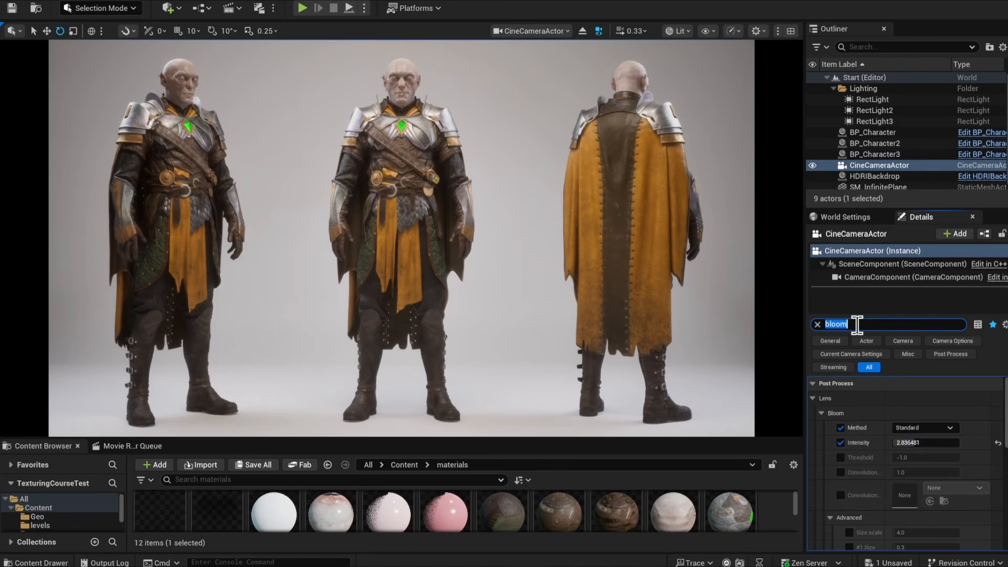
type("chr")
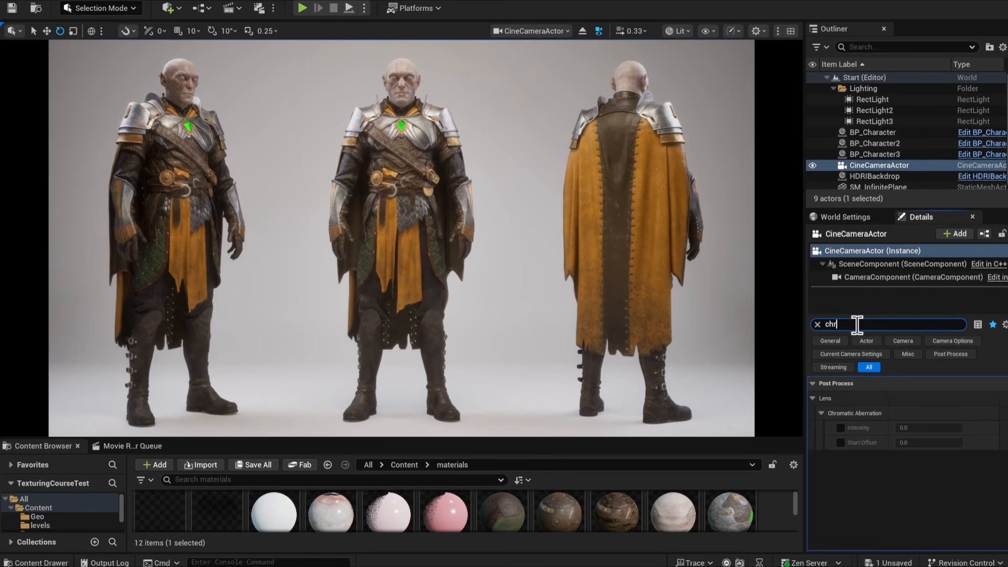
type("om")
left_click(841, 427)
left_click(904, 427)
type("0.1")
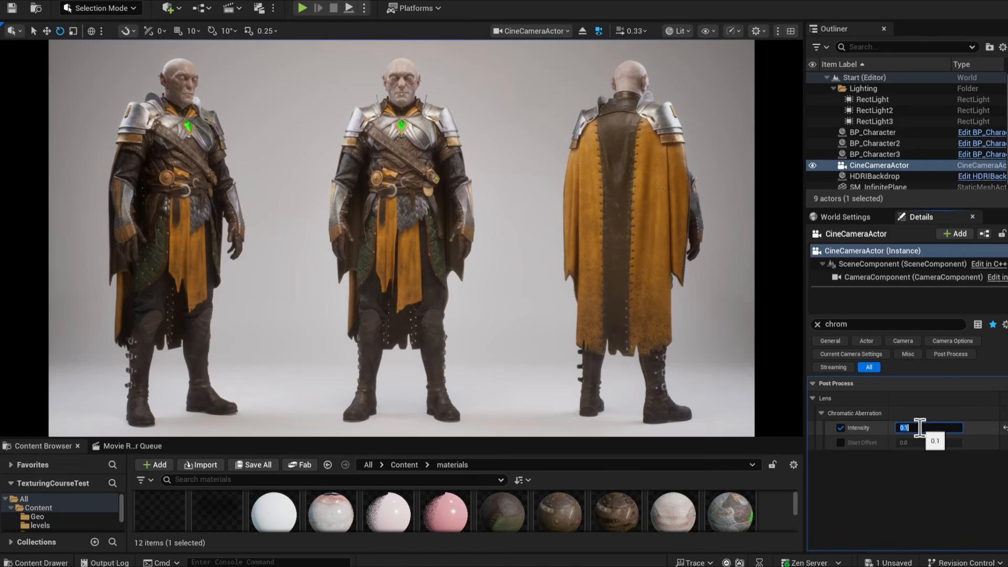
Return to the camera's bloom settings, compare a few intensities, and set the bloom Intensity to 2.5.
left_click(865, 324)
type("bloom")
left_click(934, 442)
type("0.1")
key("Return")
left_click(926, 444)
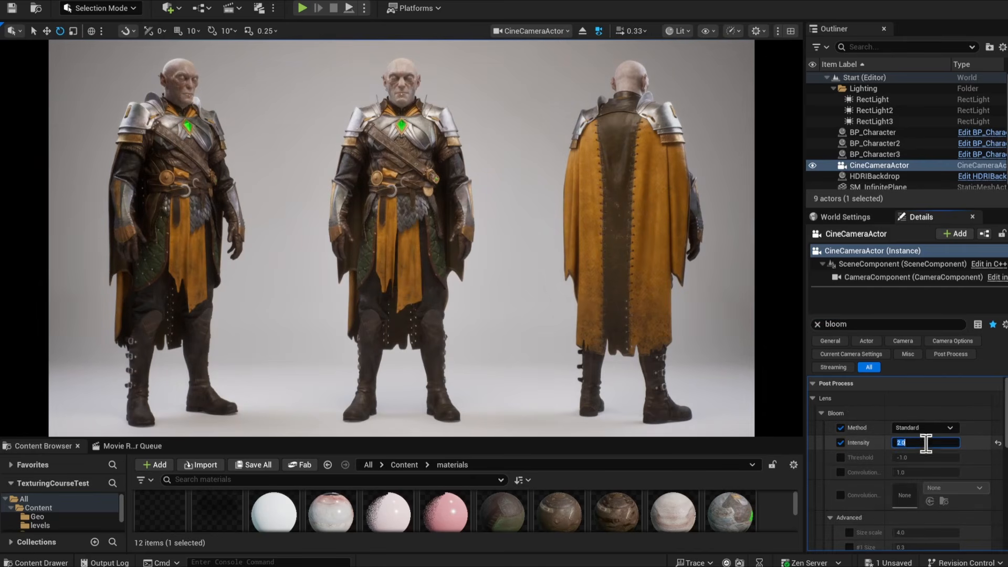
type("3")
key("Return")
type("2.5")
key("Return")
Find the camera's Filmback setting and switch it to the 16:9 DSLR preset.
left_click(866, 324)
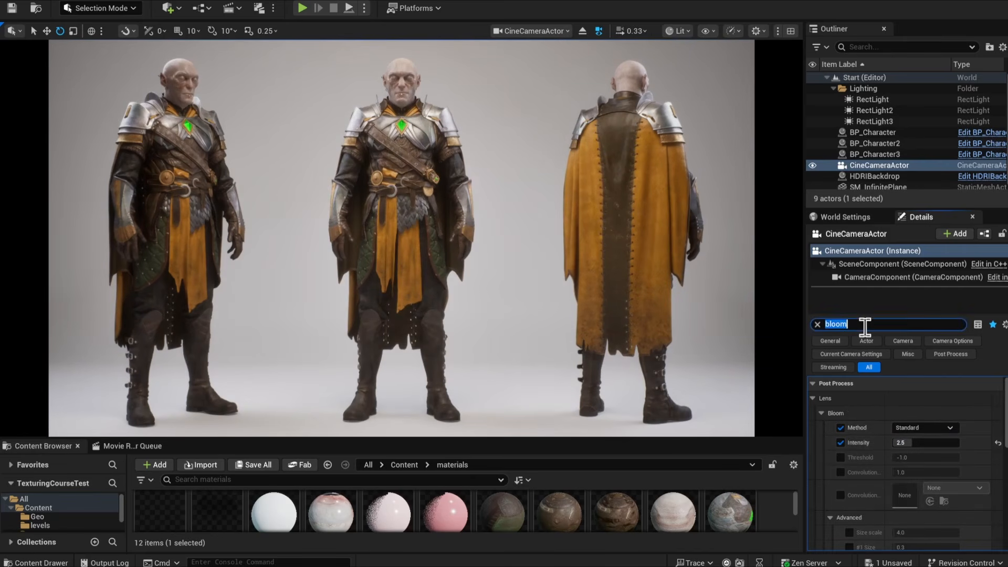
type("film")
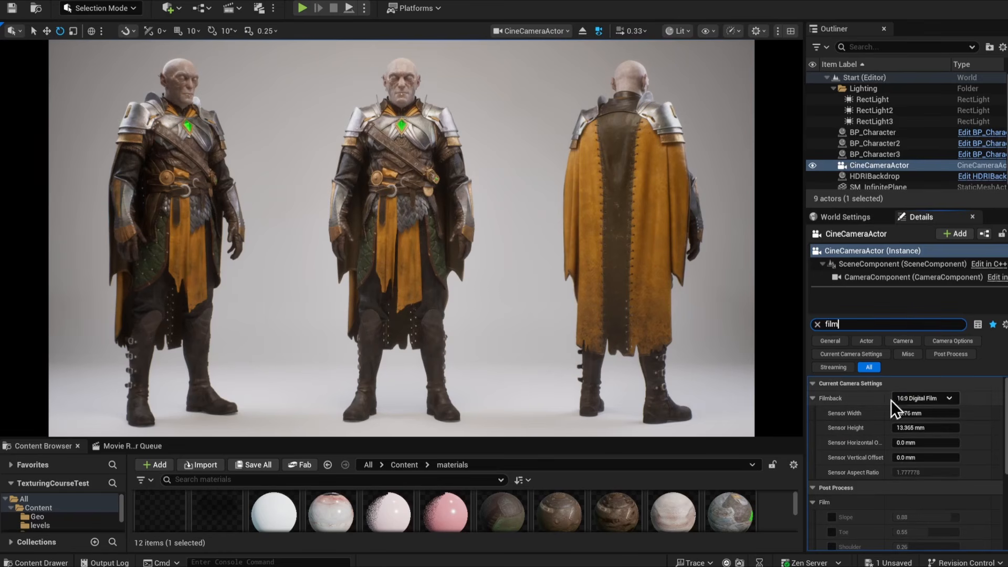
left_click(940, 399)
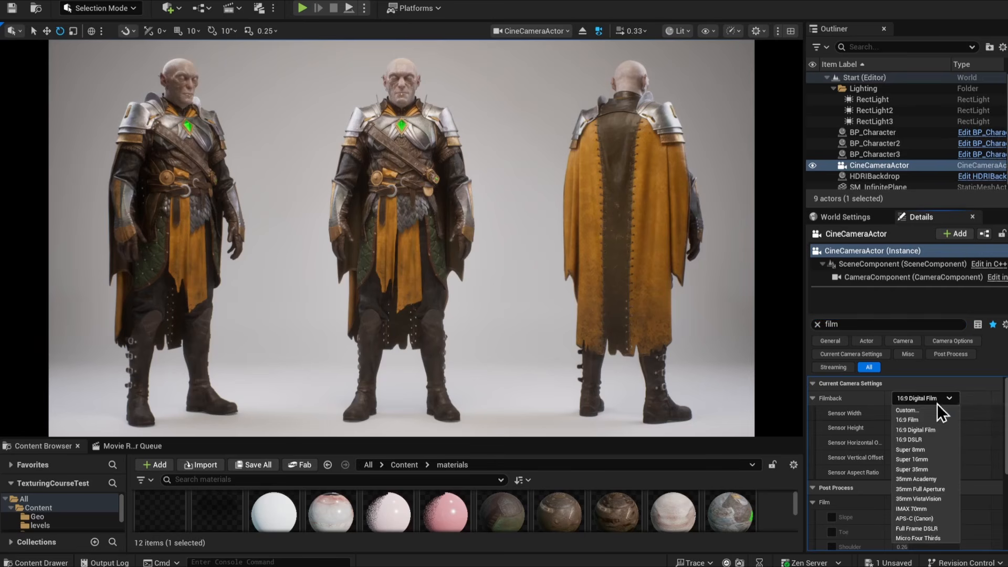
left_click(916, 440)
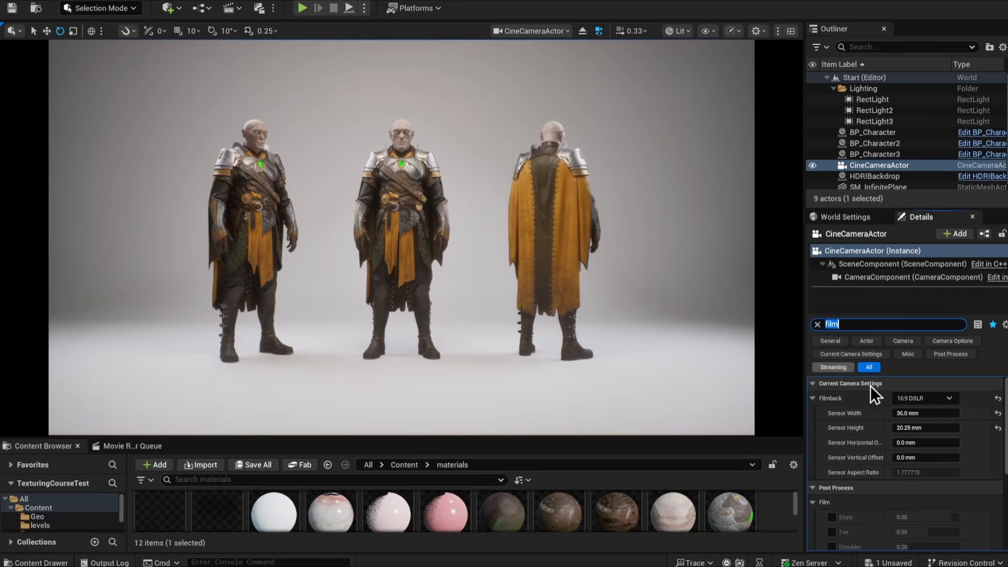
left_click(812, 399)
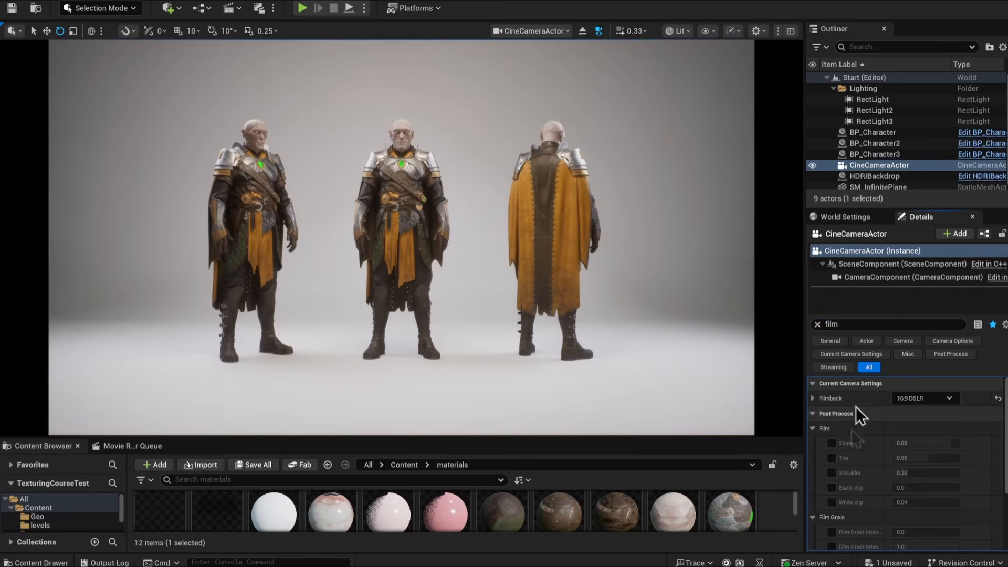
Move the CineCameraActor forward to Y -464 and go to its Focus Settings.
left_click(817, 325)
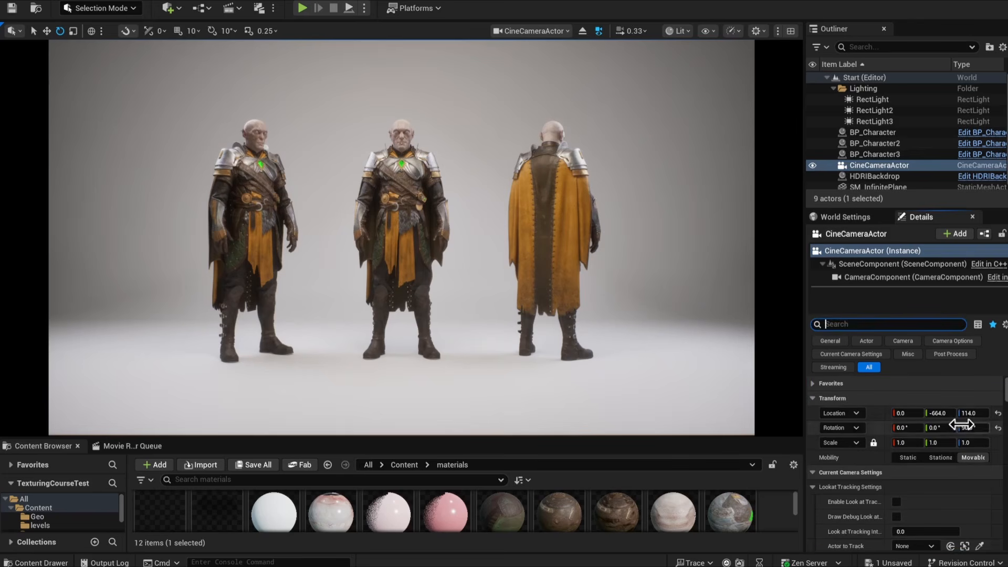
left_click_drag(949, 413, 992, 413)
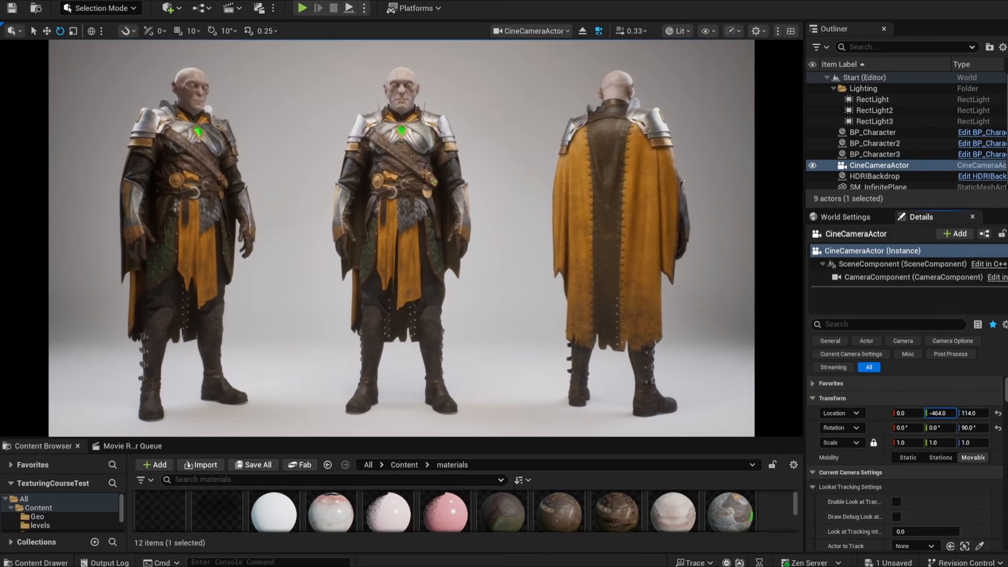
scroll(949, 415, "down", 5)
scroll(903, 420, "down", 1)
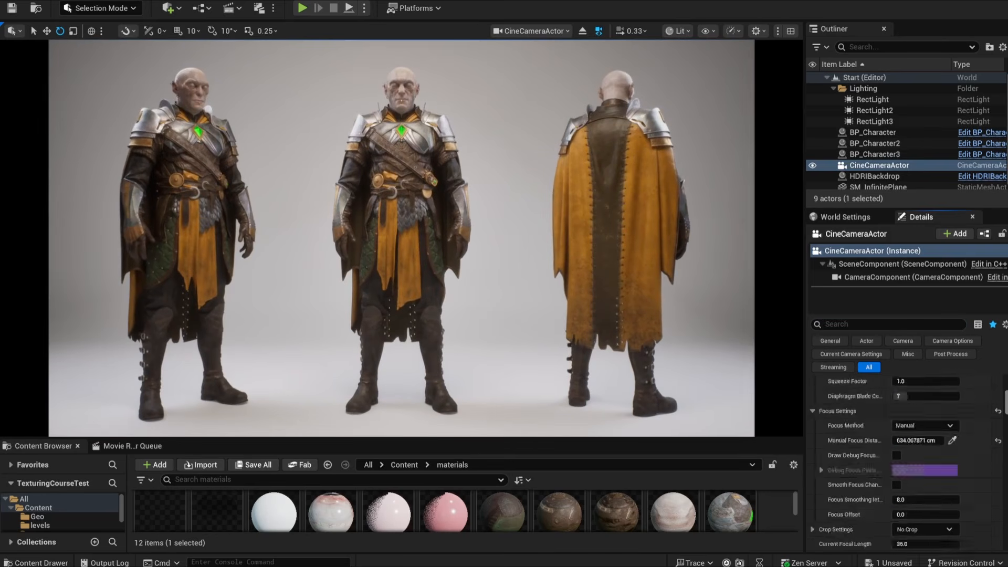
Set the CineCameraActor's current focal length to 80.
scroll(903, 420, "up", 10)
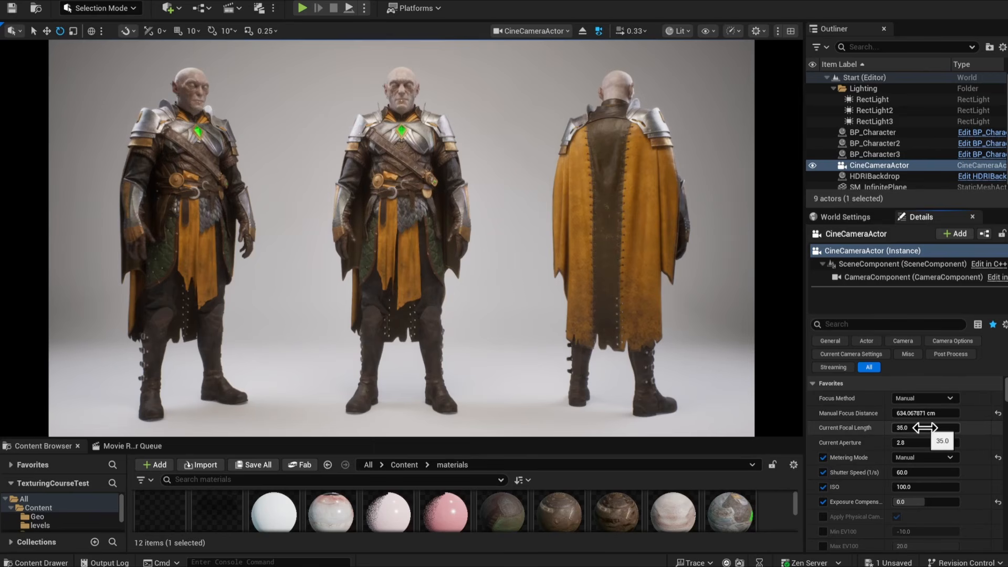
left_click(925, 428)
type("80")
key("Return")
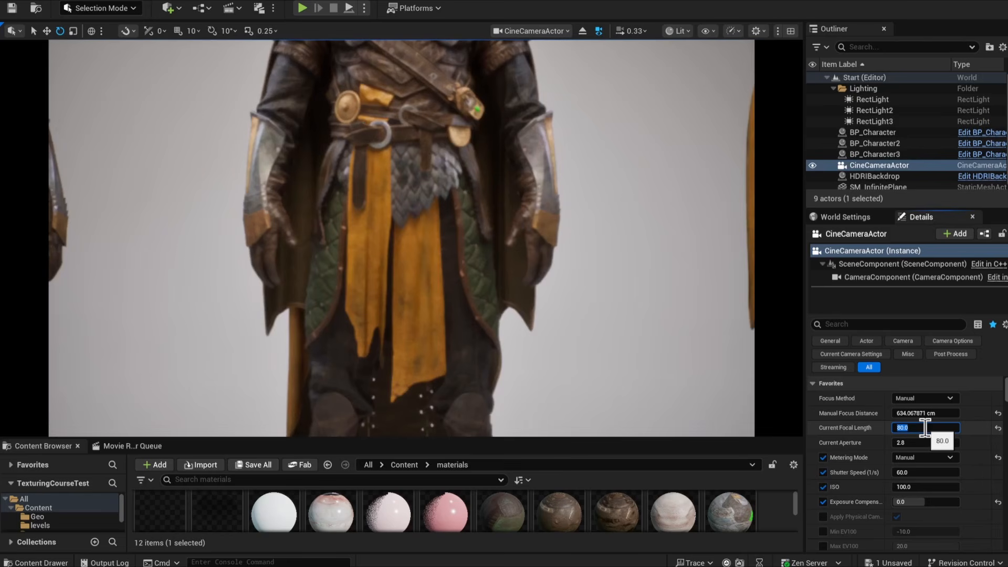
Move the camera back along Y to -955 so all three characters fit in the frame.
left_click(836, 340)
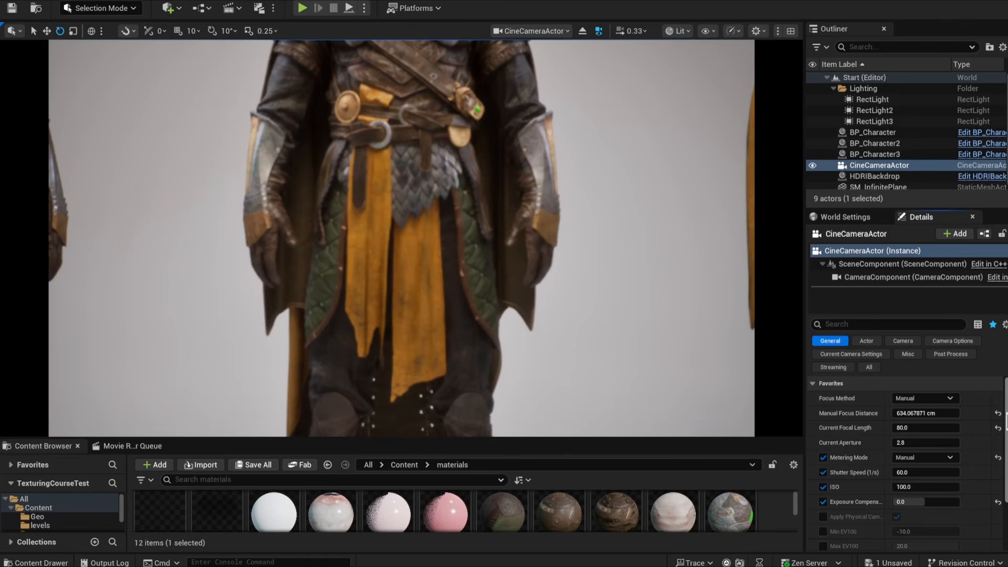
scroll(1005, 420, "down", 3)
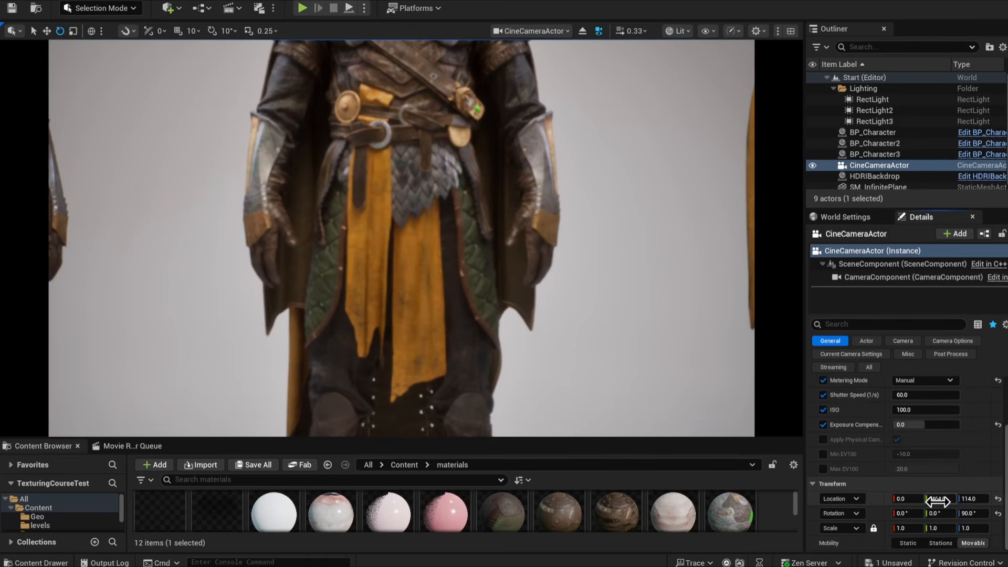
left_click_drag(937, 501, 897, 501)
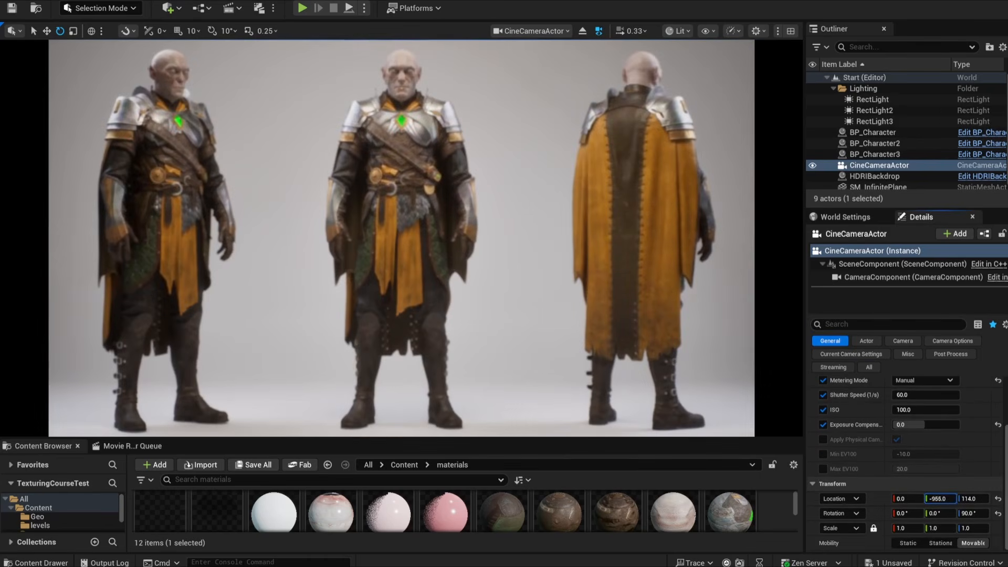
Find the camera's focus settings and sample the manual focus distance from the middle character's face.
left_click(919, 324)
type("focus")
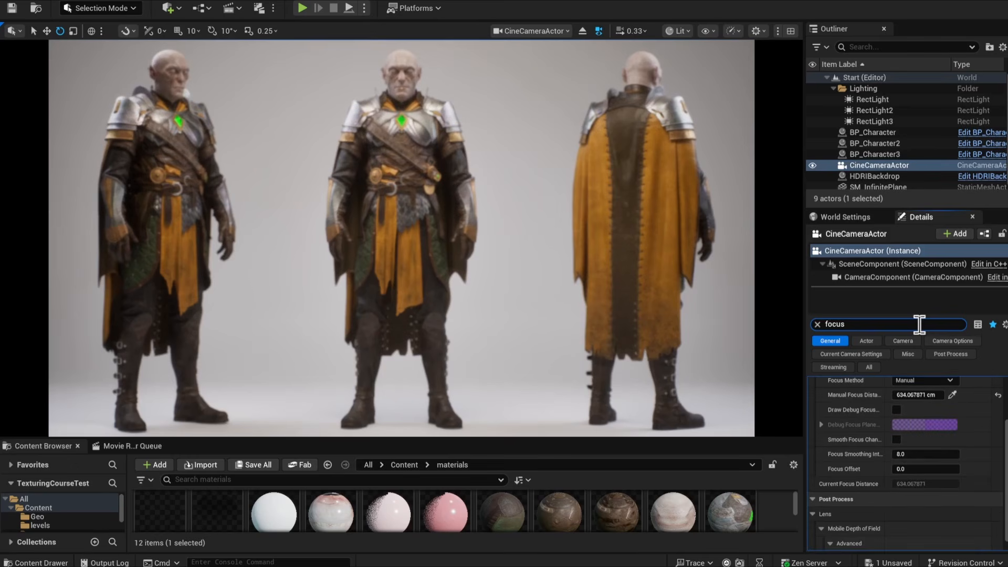
left_click(952, 395)
left_click(410, 85)
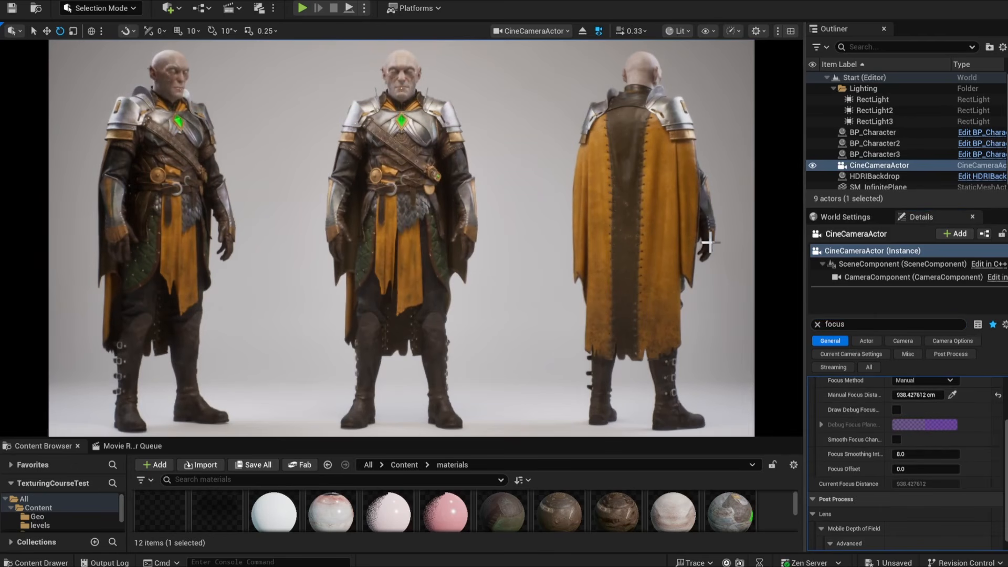
Find the camera's film settings and enable the Slope, Toe and Shoulder overrides.
left_click(868, 323)
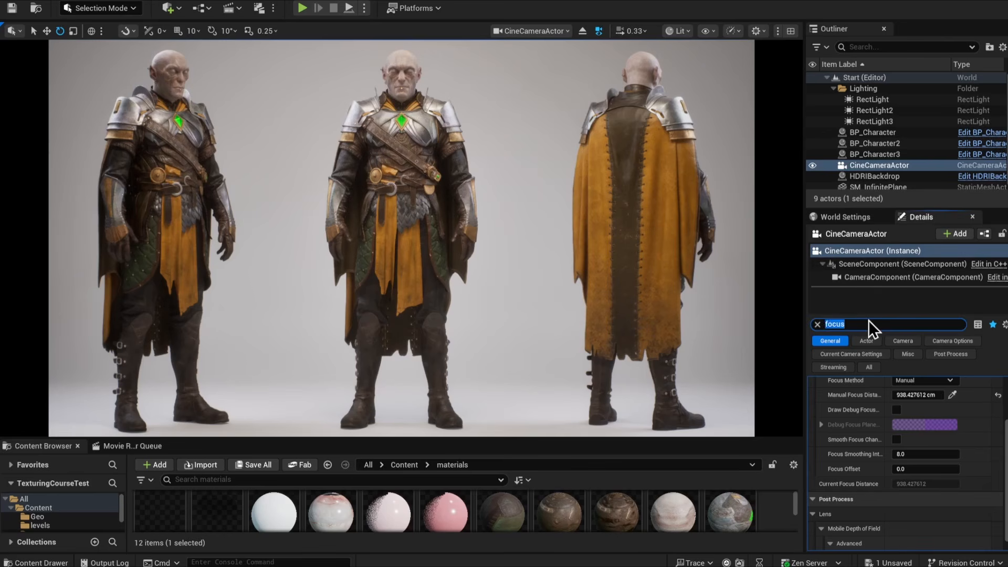
type("film")
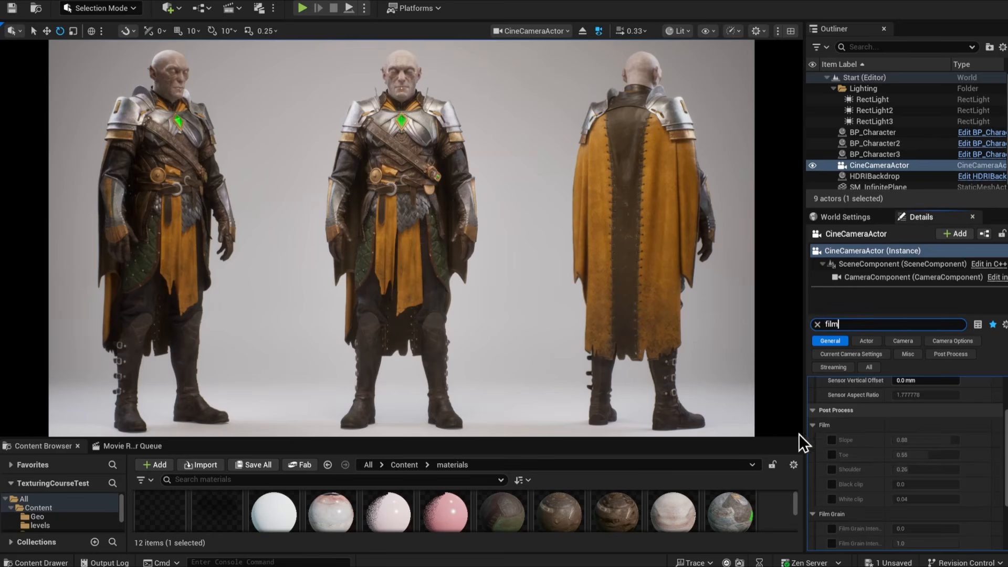
left_click(832, 440)
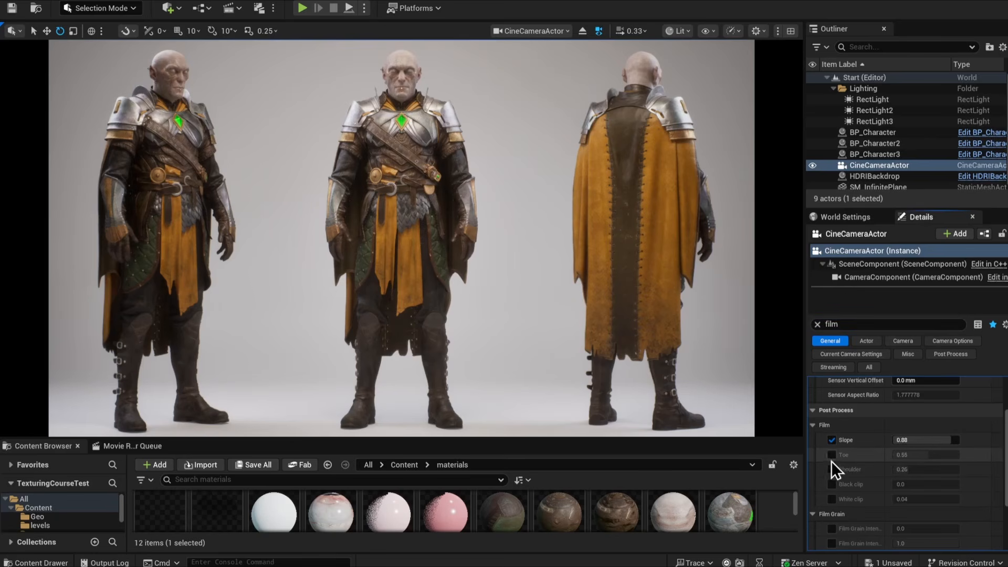
left_click(831, 470)
left_click(832, 455)
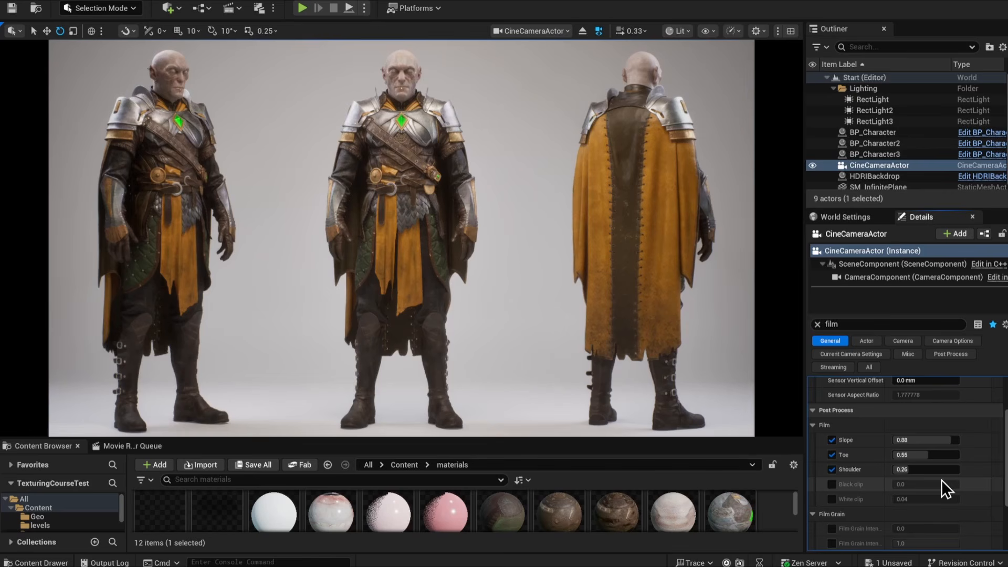
mouse_move(950, 441)
left_mouse_down()
mouse_move(925, 441)
mouse_move(956, 441)
left_mouse_up()
type("1")
key("Return")
left_click(997, 440)
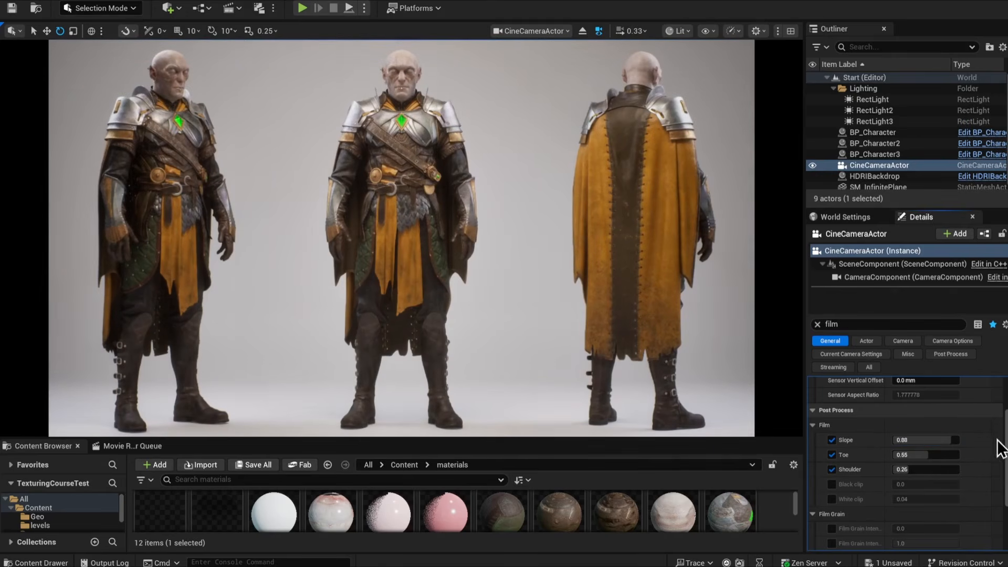
Set the film Slope to 0.9.
left_click(925, 441)
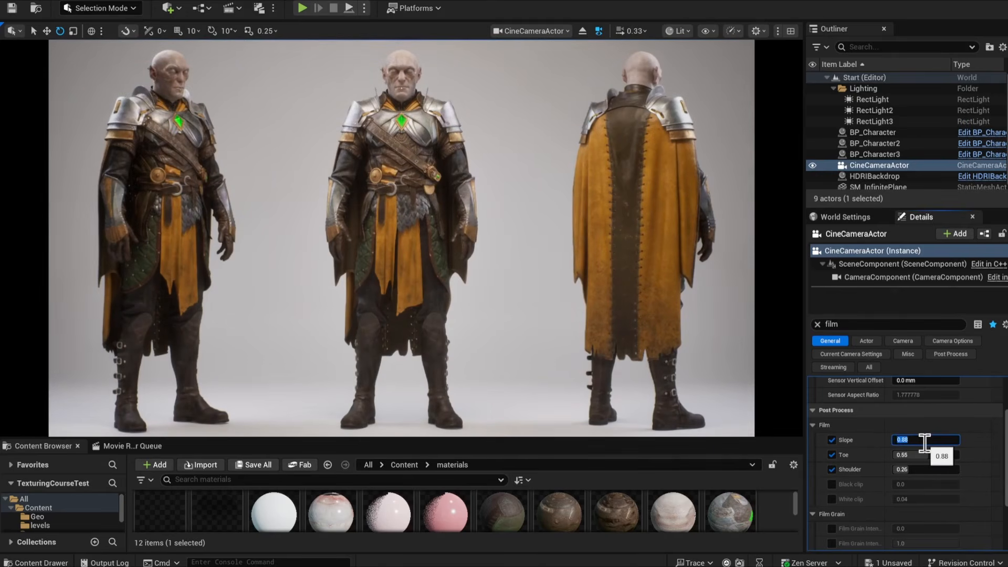
type("0.9")
key("Return")
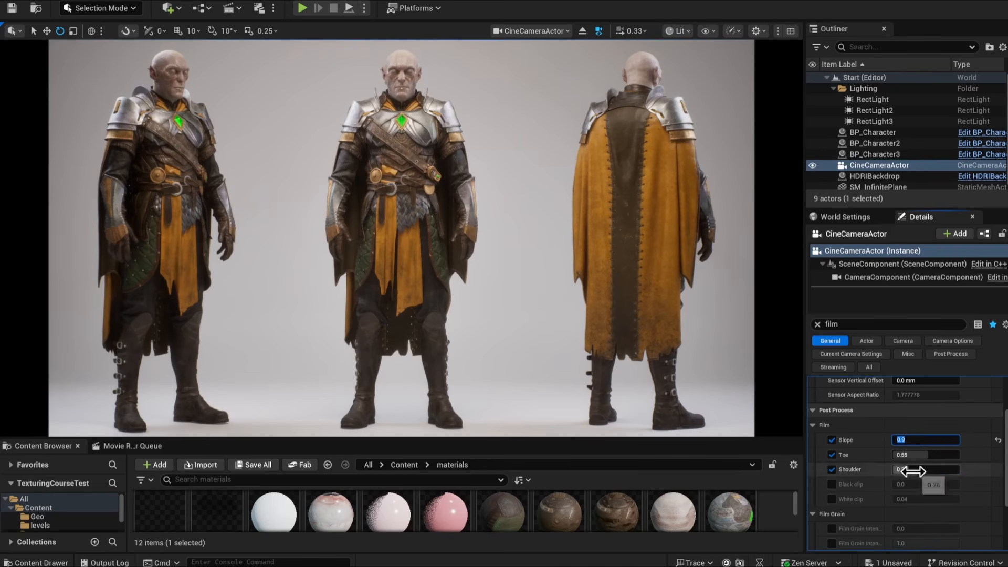
Set the film Shoulder to 0.75 and lower the Toe to about 0.52.
mouse_move(912, 470)
left_mouse_down()
mouse_move(959, 470)
mouse_move(892, 469)
mouse_move(960, 470)
mouse_move(913, 470)
left_mouse_up()
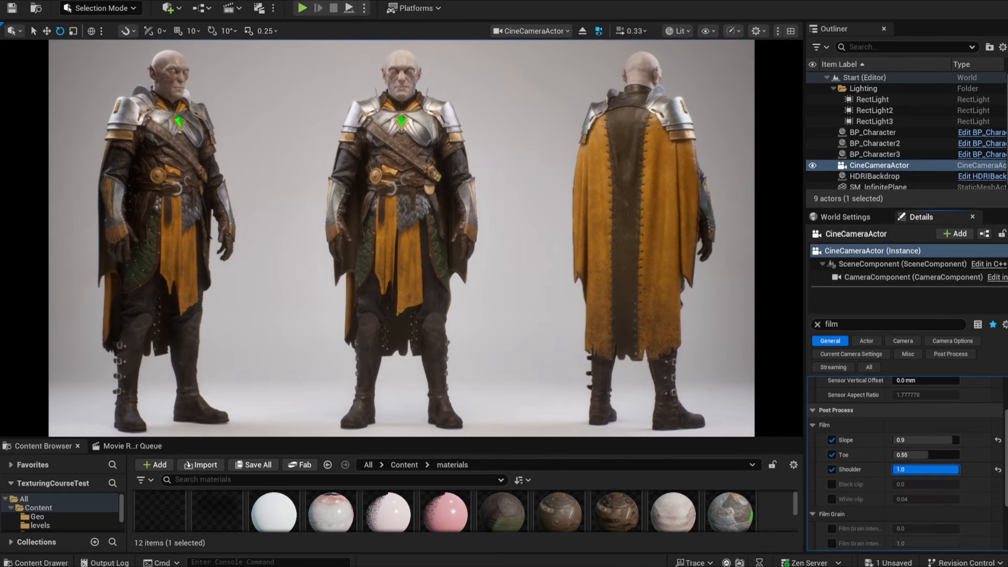
left_click(901, 470)
key("BackSpace")
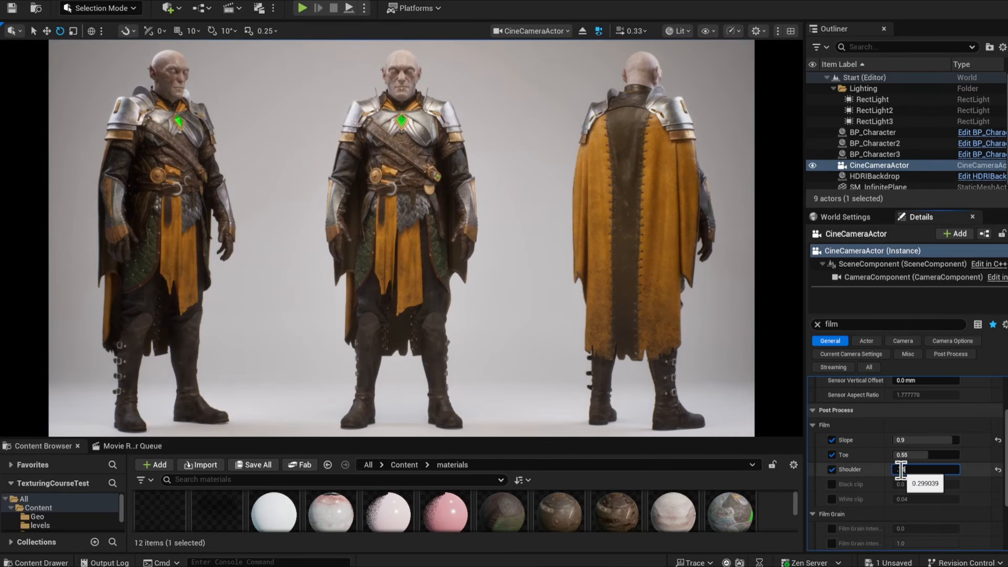
type("0.75")
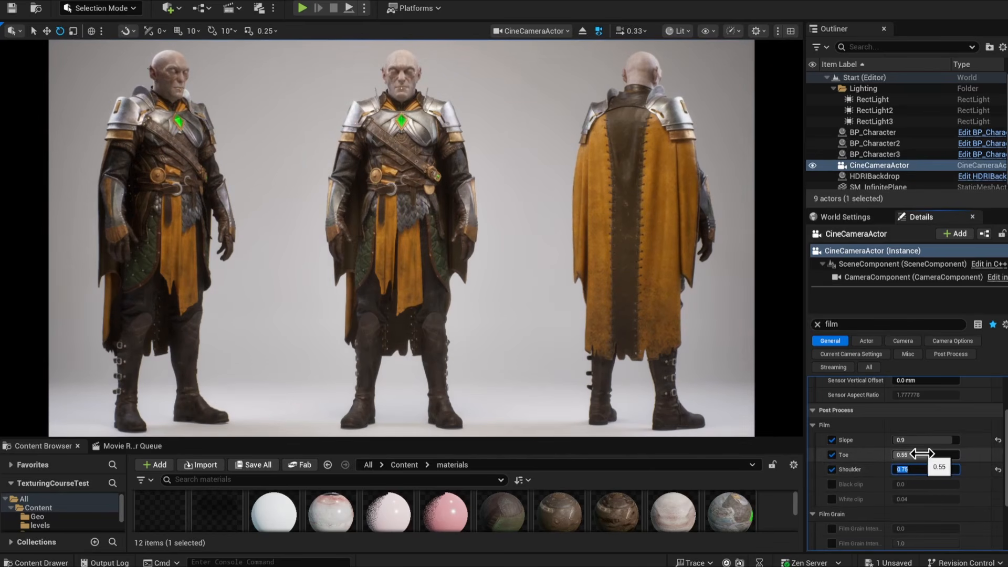
mouse_move(923, 455)
left_mouse_down()
mouse_move(893, 455)
mouse_move(959, 454)
mouse_move(913, 455)
mouse_move(925, 455)
left_mouse_up()
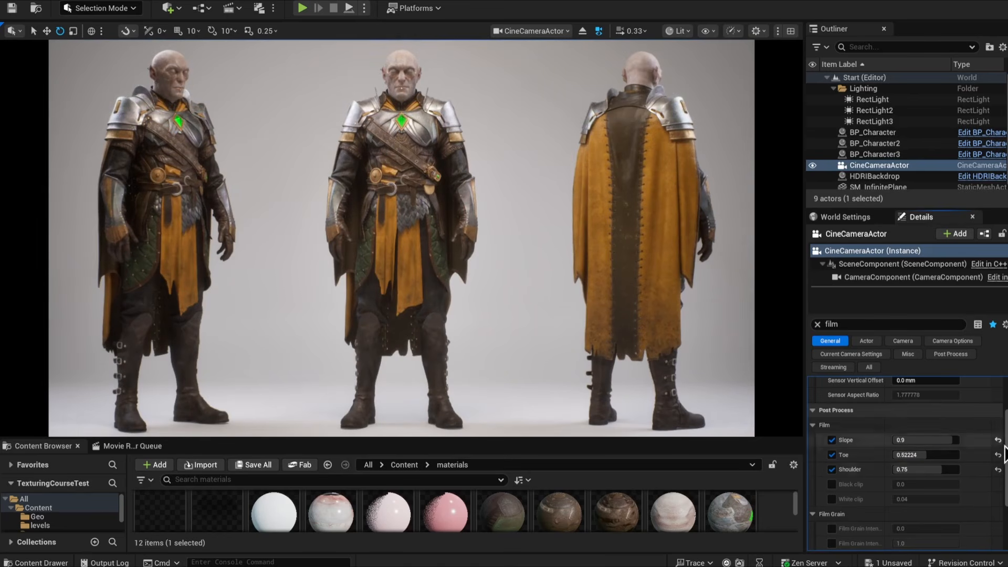
Enable the first Film Grain Intensity override, keeping it at 0.0.
scroll(854, 436, "down", 4)
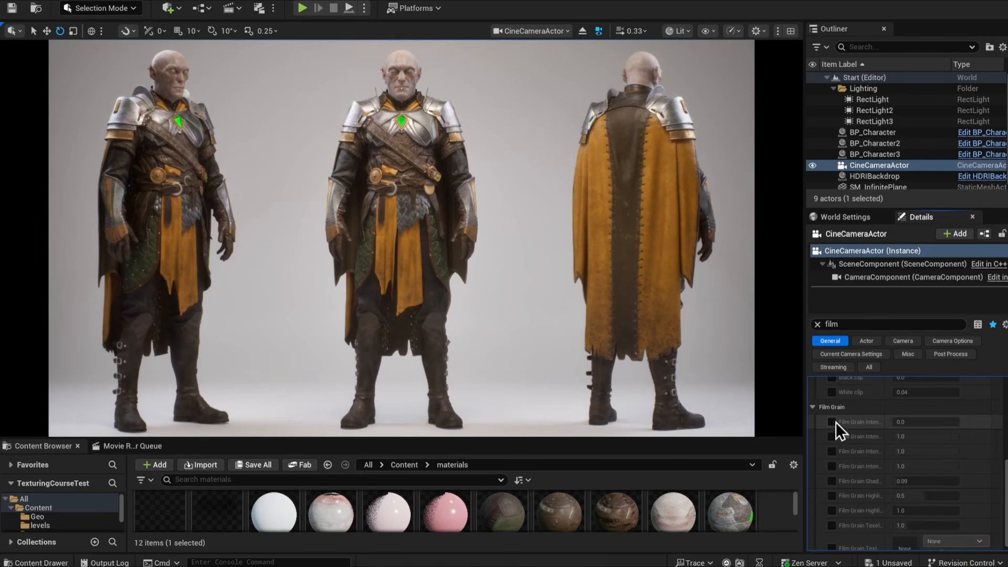
left_click(833, 422)
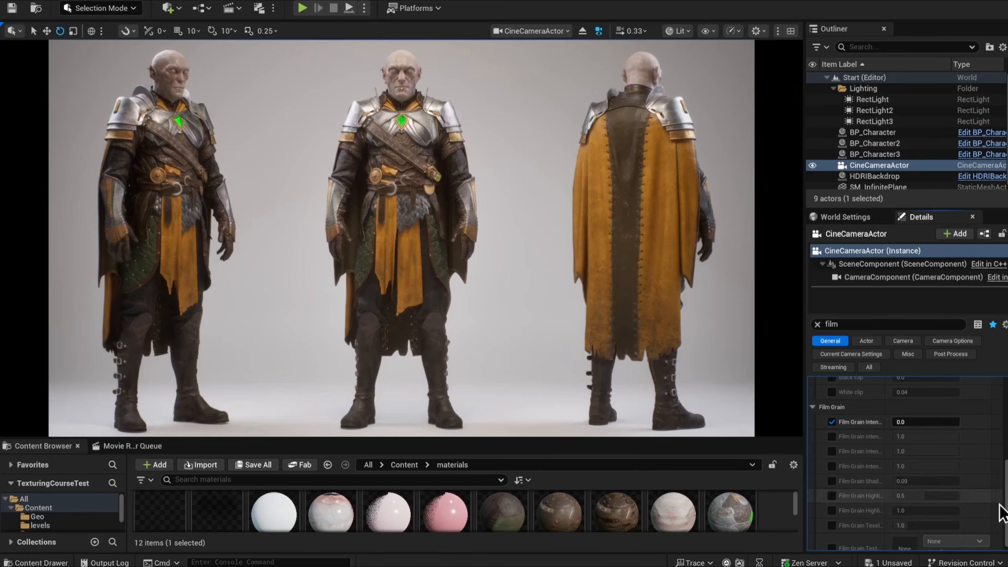
left_click_drag(1003, 511, 1002, 383)
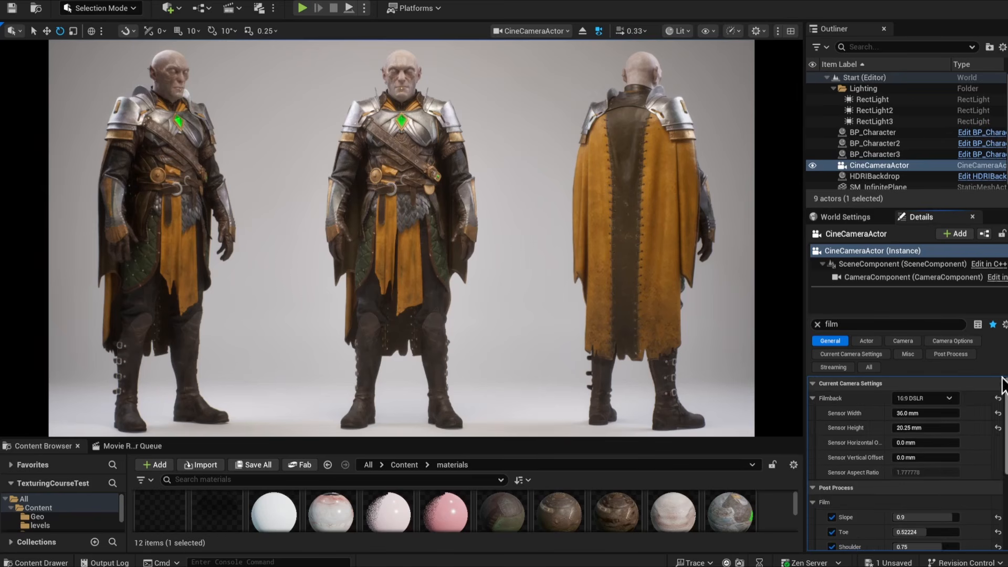
Clear the property filter and set the camera's exposure compensation to 1.
left_click(817, 324)
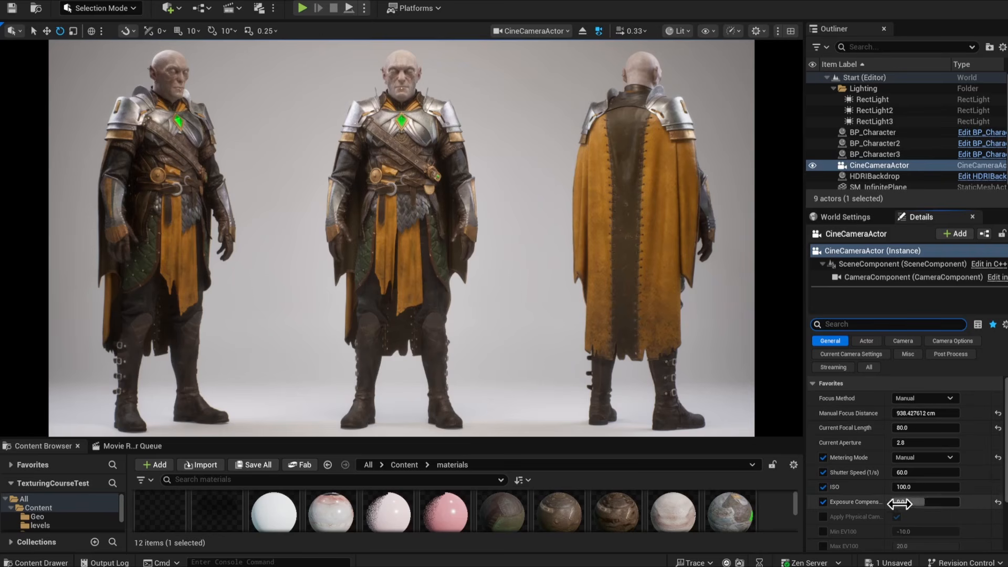
left_click(940, 501)
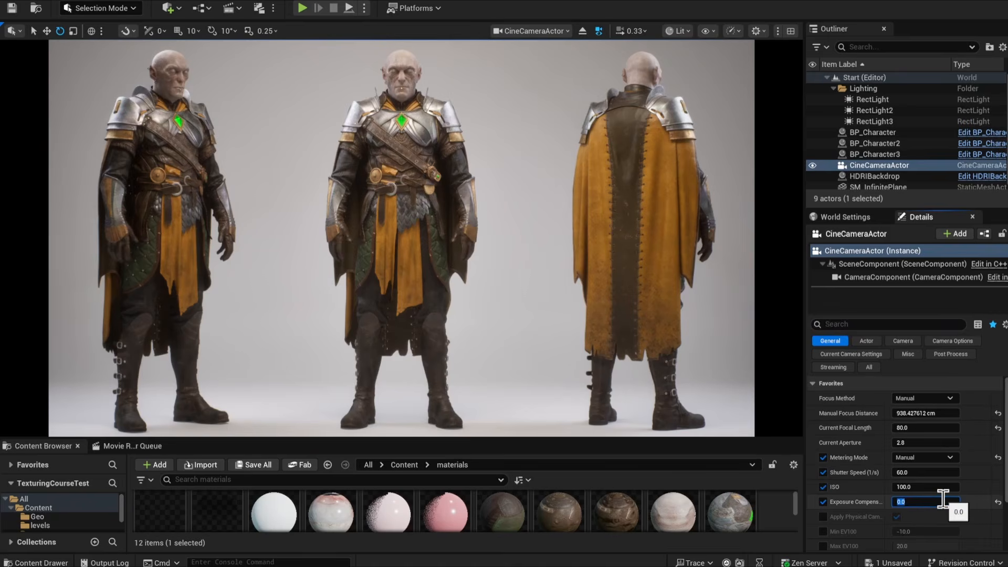
type("1")
key("Return")
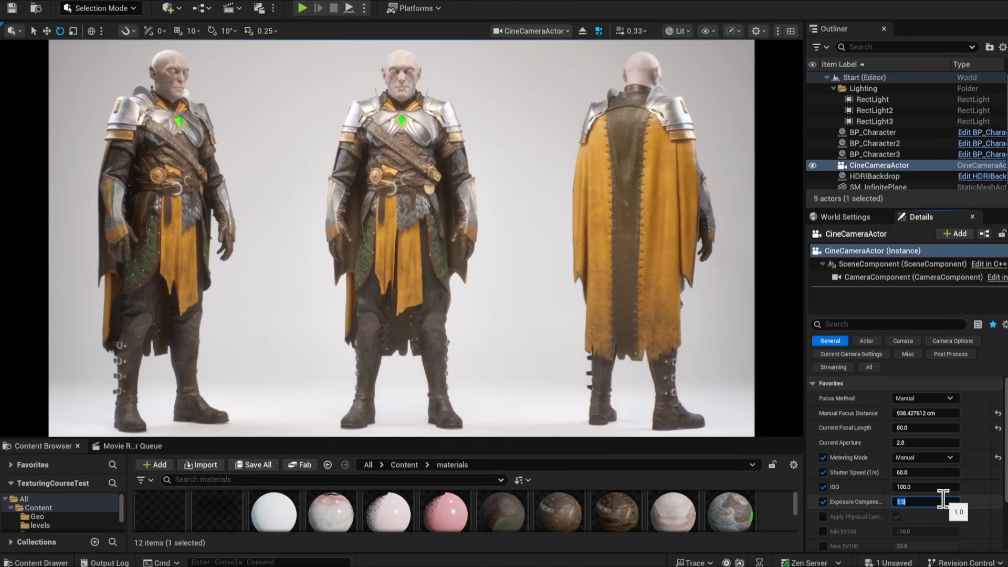
Try an exposure compensation of 2, and return it to 1.
type("2")
key("Return")
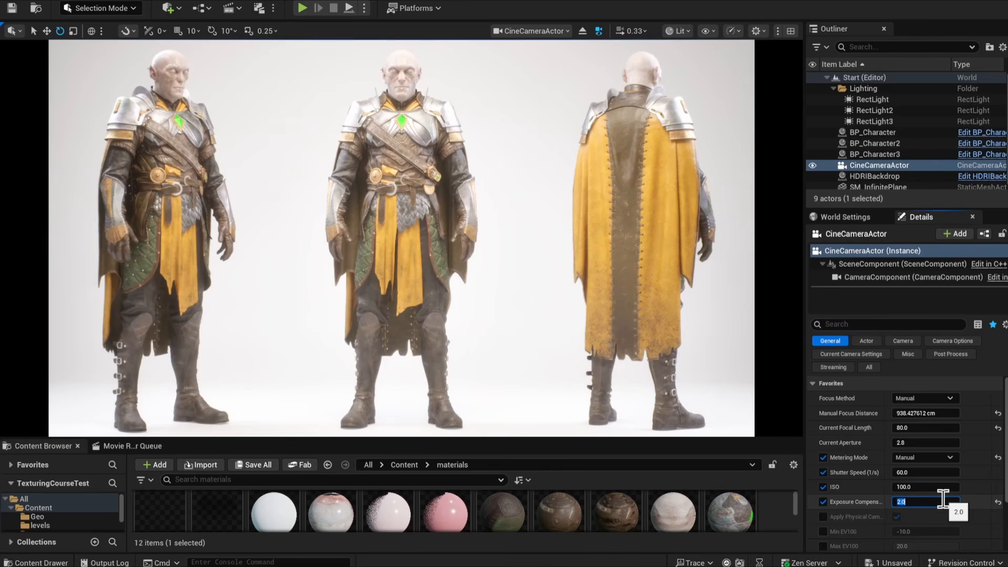
type("1")
key("Return")
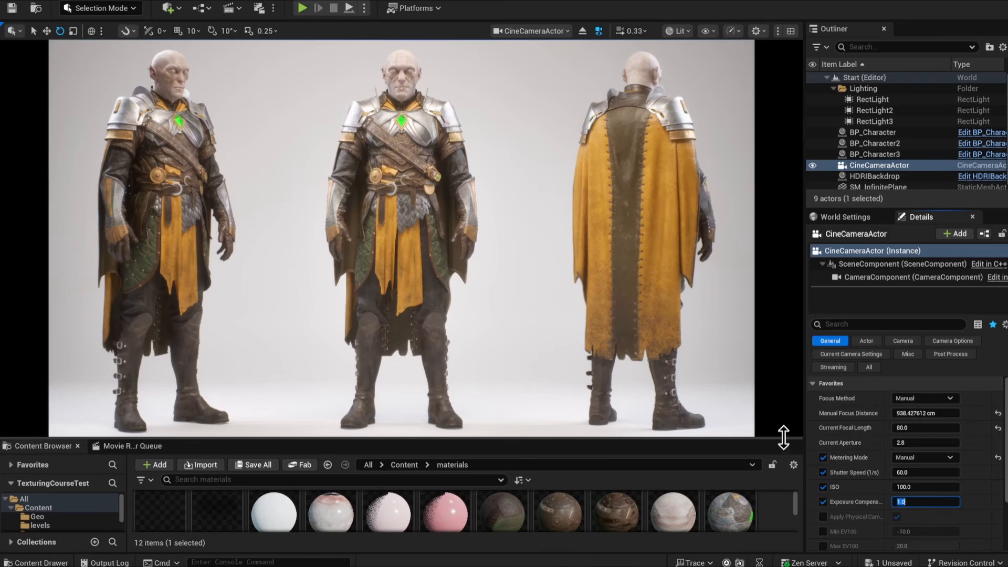
Open Color Grading in an enlarged lower area and view the camera's shadows, midtones, highlights and global wheels.
left_click_drag(768, 439, 764, 309)
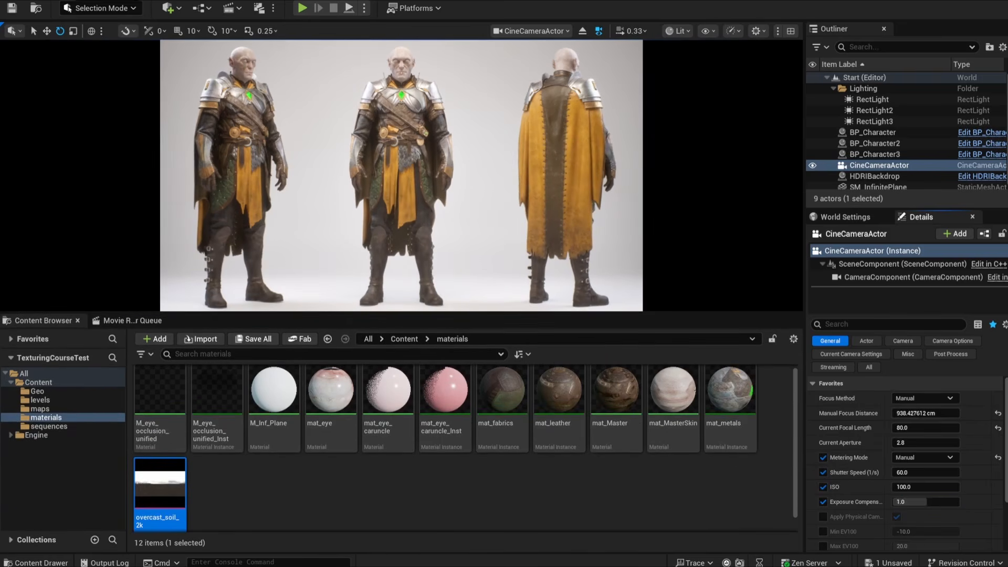
left_click(61, 0)
left_click(143, 120)
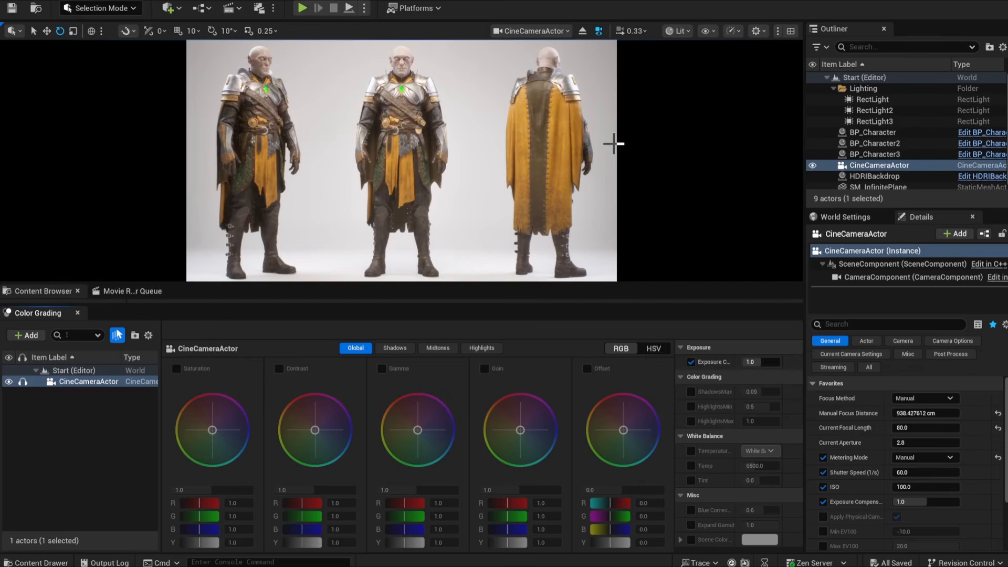
left_click(401, 350)
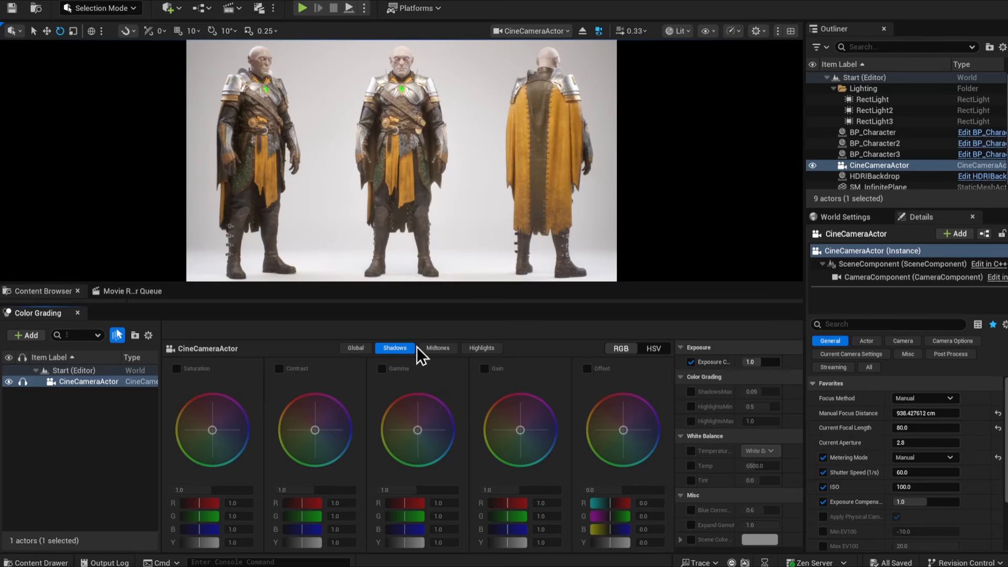
left_click(437, 349)
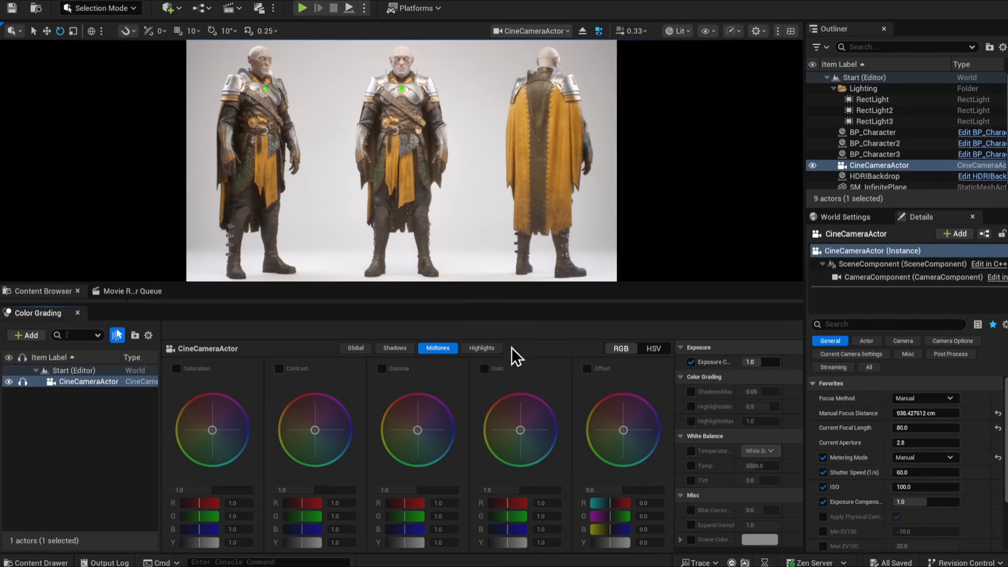
left_click(491, 348)
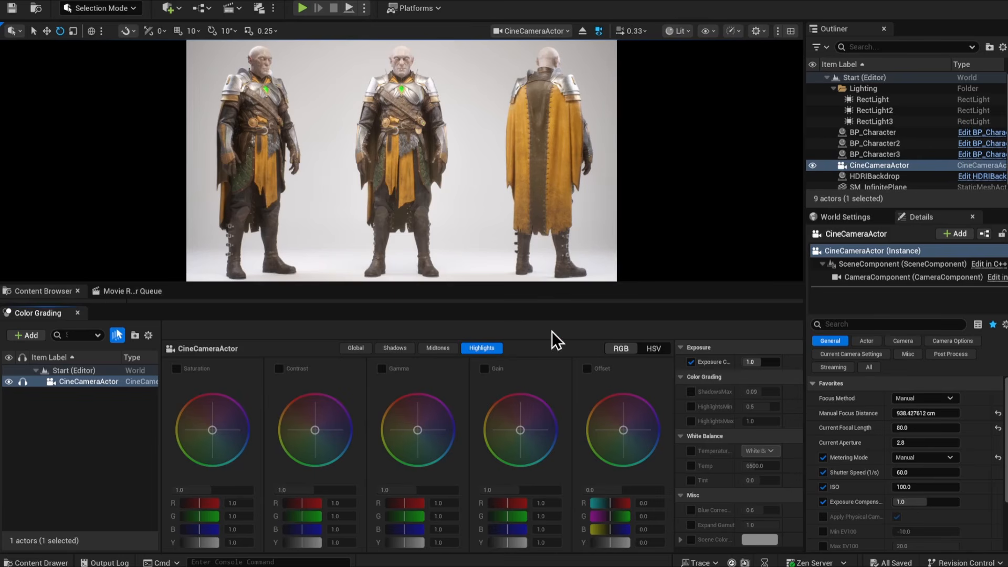
left_click(356, 349)
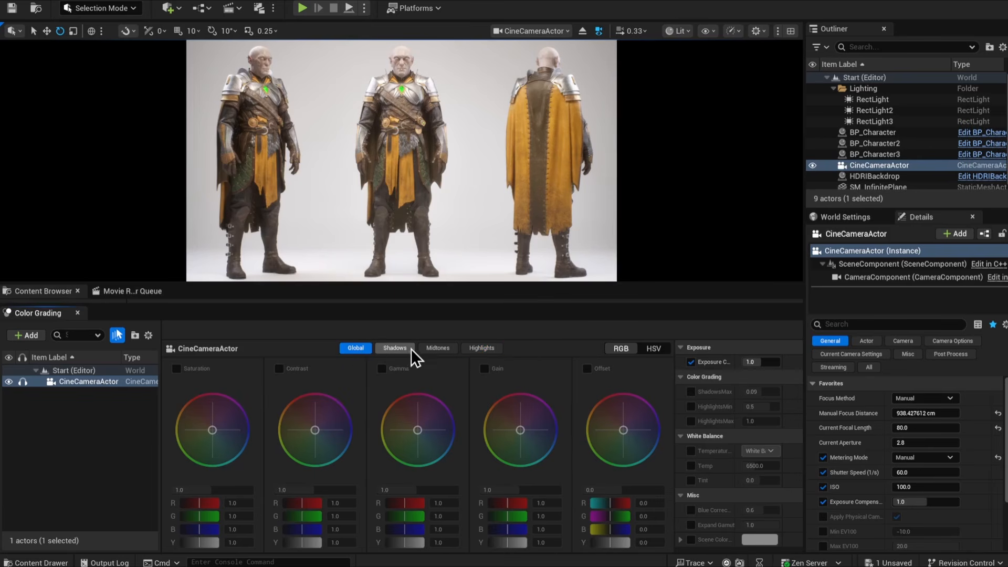
mouse_move(520, 429)
left_mouse_down()
mouse_move(528, 440)
mouse_move(518, 447)
mouse_move(521, 433)
left_mouse_up()
left_click(556, 369)
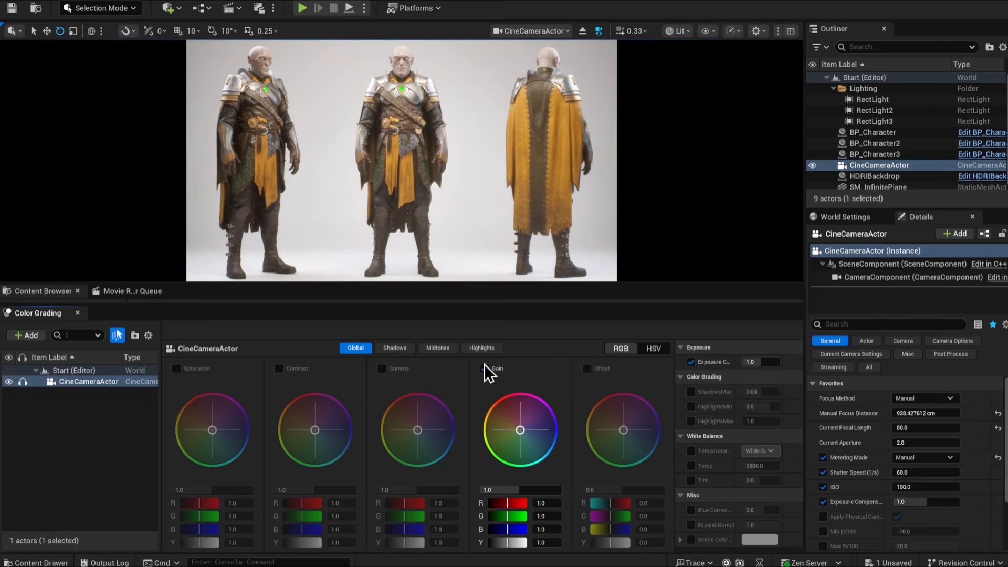
left_click(485, 368)
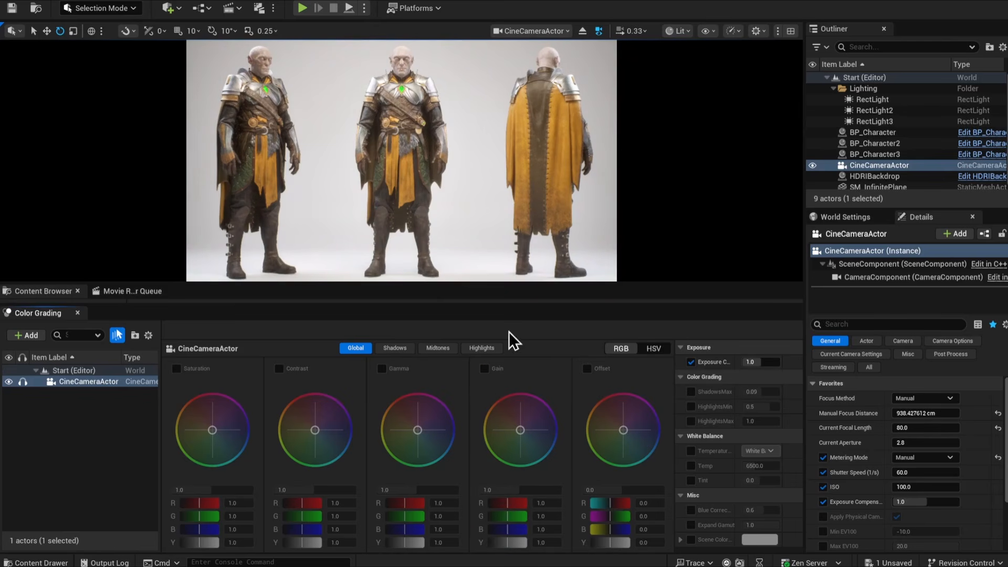
Enable the Highlights Gain override and tint it slightly cyan, about 0.84 red, 1.0 green and 0.965 blue.
left_click(482, 348)
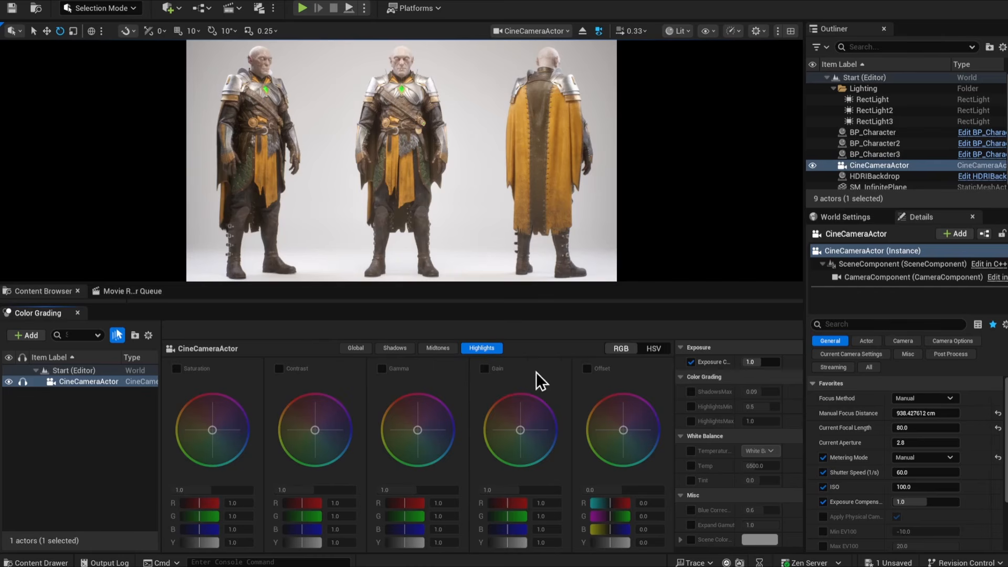
left_click(485, 369)
mouse_move(521, 432)
left_mouse_down()
mouse_move(525, 411)
mouse_move(526, 448)
left_mouse_up()
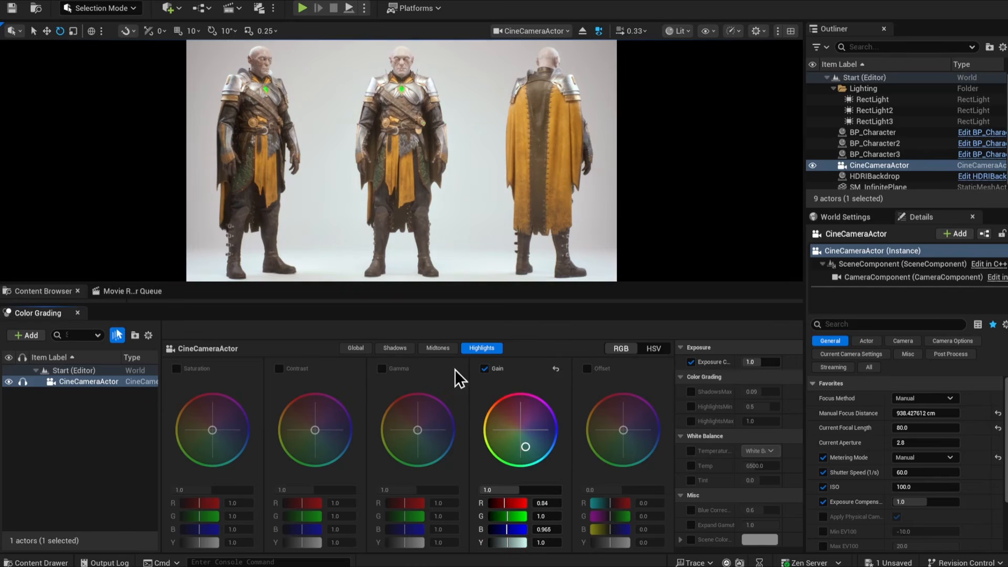
Try a warm tint on the Midtones Gain, and reset and disable that override.
left_click(397, 349)
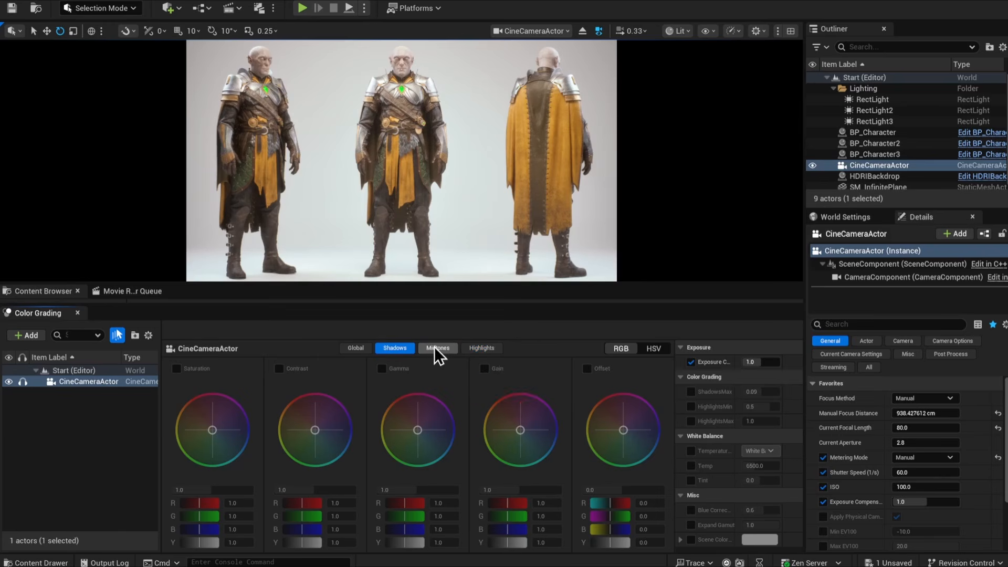
left_click(432, 349)
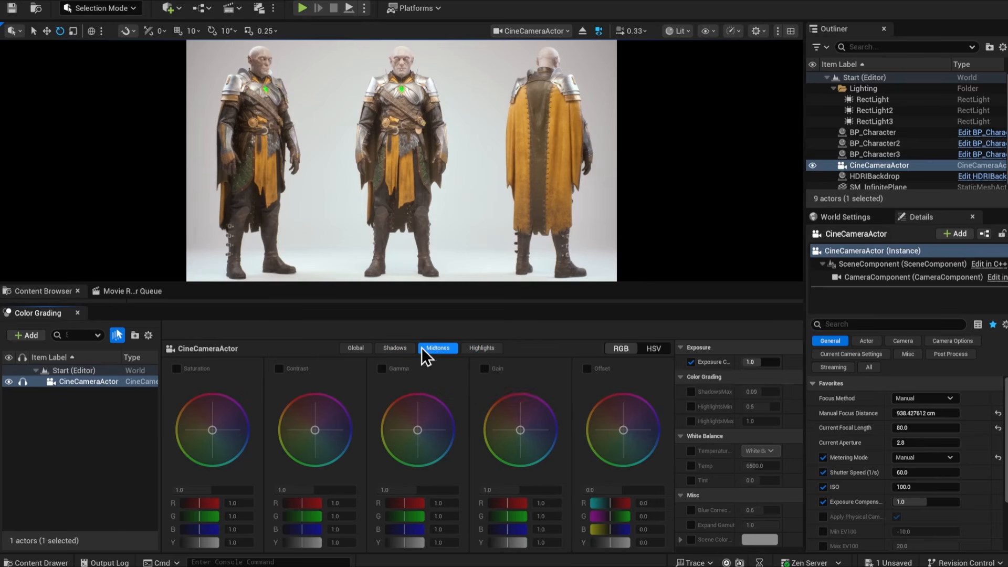
left_click(485, 370)
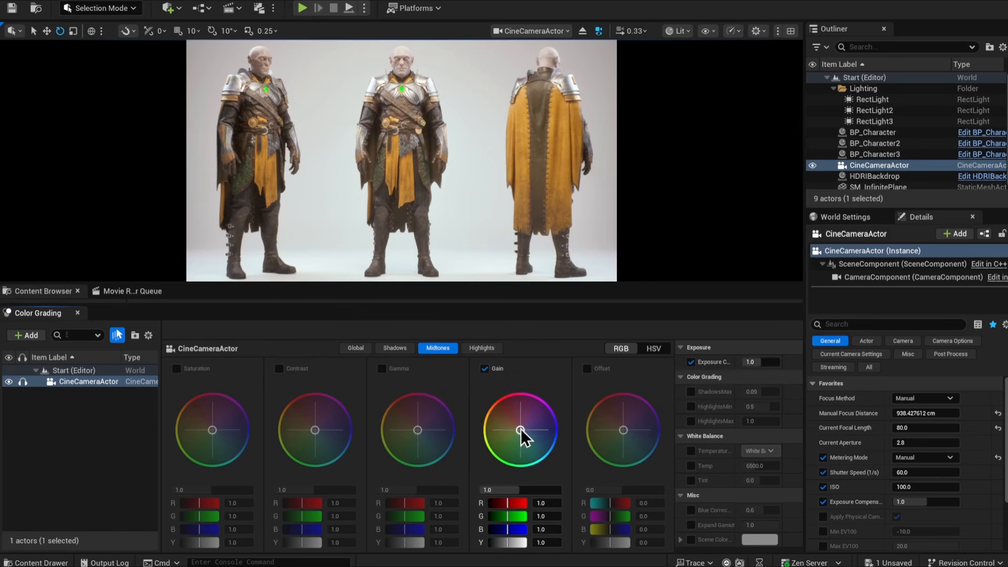
left_click_drag(520, 429, 502, 415)
left_click(555, 368)
left_click(485, 369)
Enable the Shadows Gain override and tint it warm orange, about 1.0 red, 0.809 green and 0.61 blue.
left_click(405, 349)
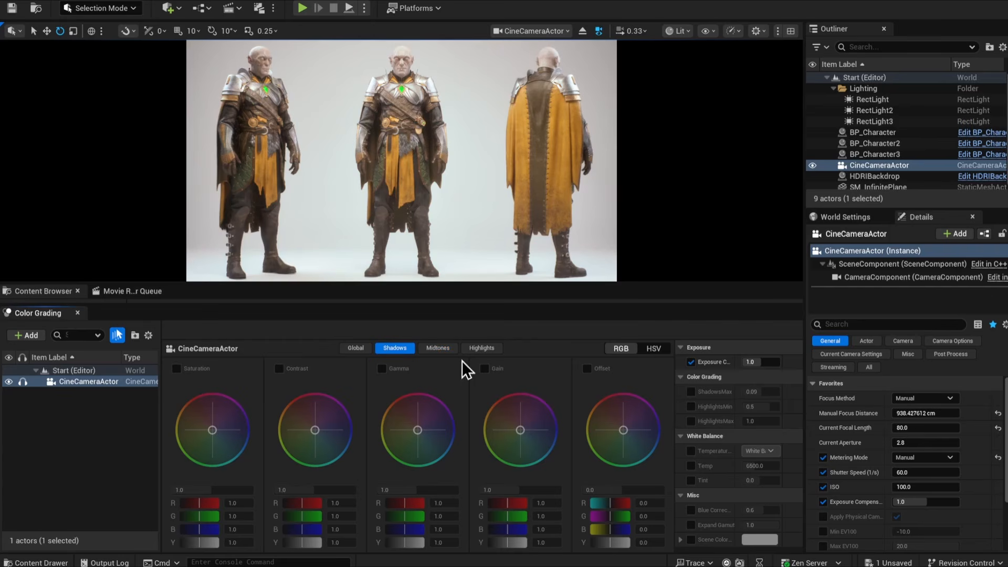
left_click(484, 368)
left_click_drag(520, 429, 499, 416)
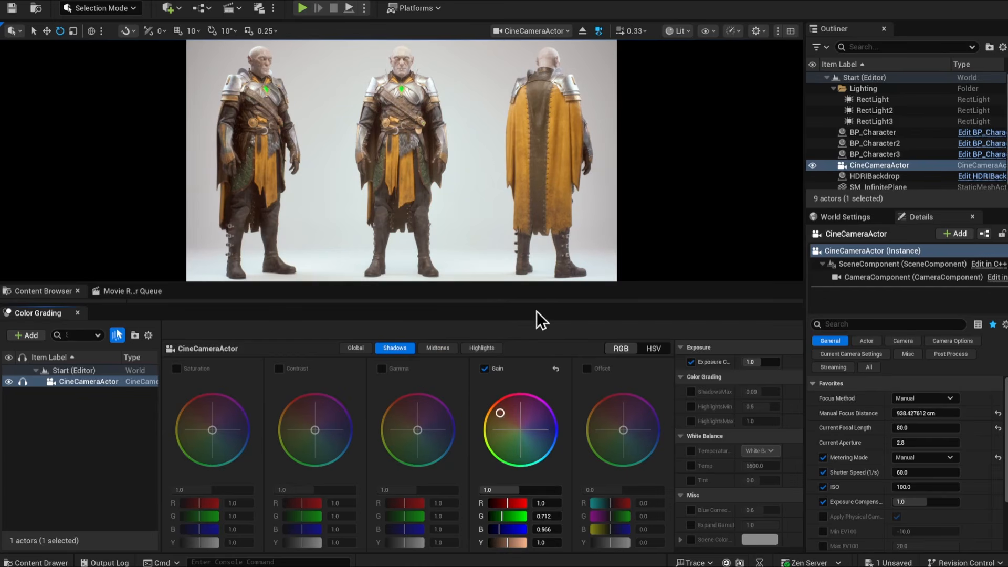
left_click_drag(540, 322, 535, 364)
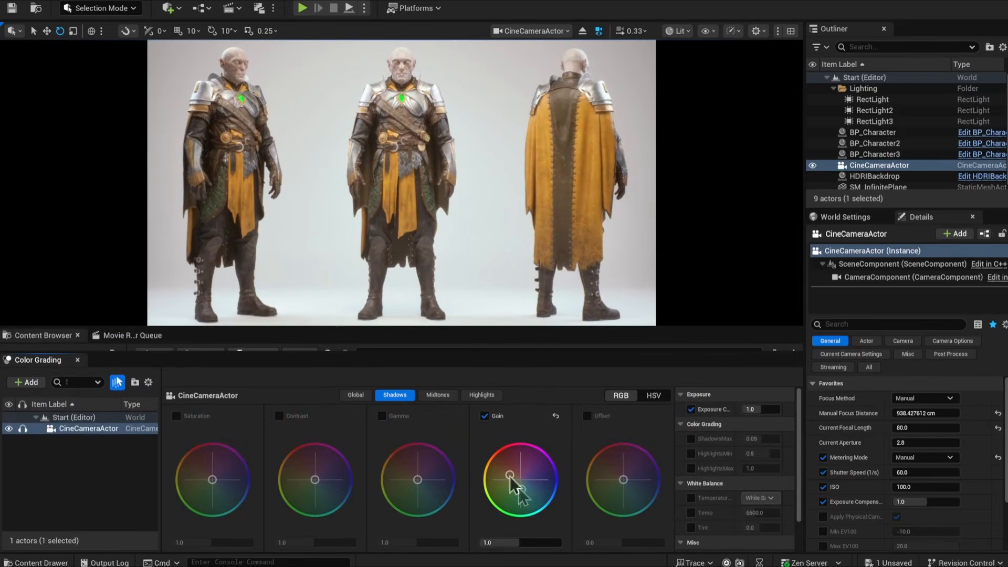
mouse_move(509, 475)
left_mouse_down()
mouse_move(492, 458)
mouse_move(514, 427)
mouse_move(528, 462)
mouse_move(500, 468)
left_mouse_up()
left_click_drag(617, 353, 615, 292)
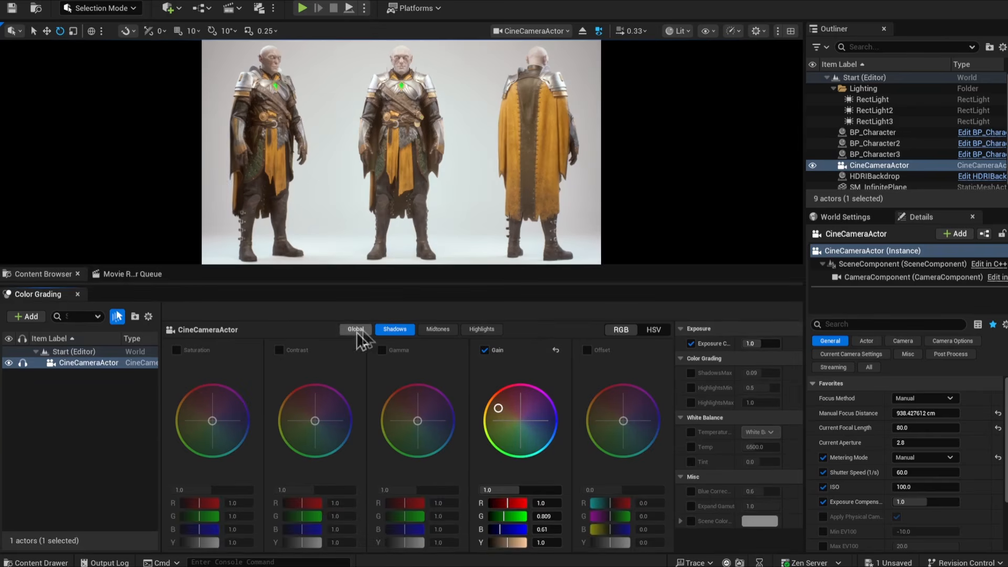
Enable the Global Saturation override, raise it to about 1.2, and compare the render with it off and on.
left_click(357, 329)
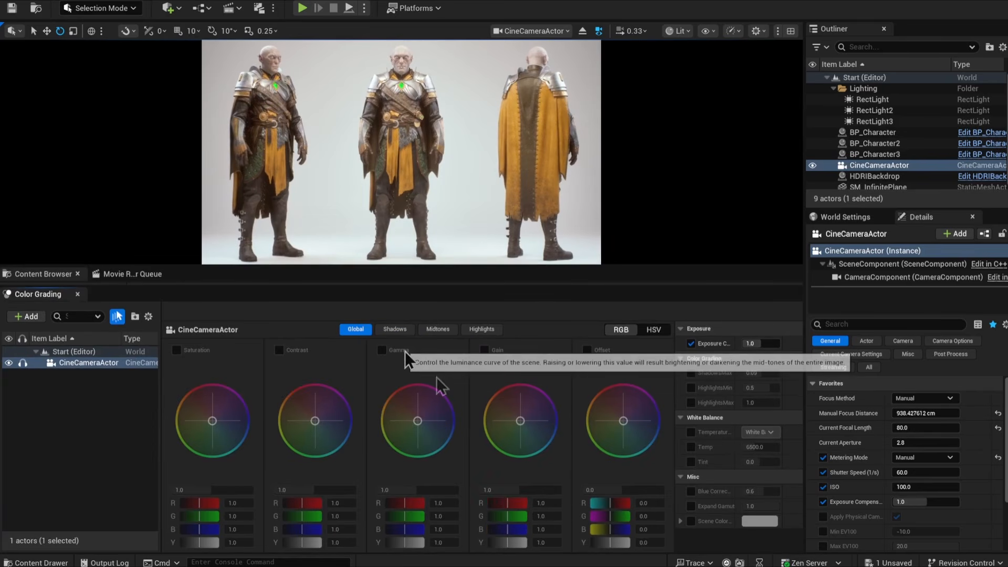
left_click(177, 351)
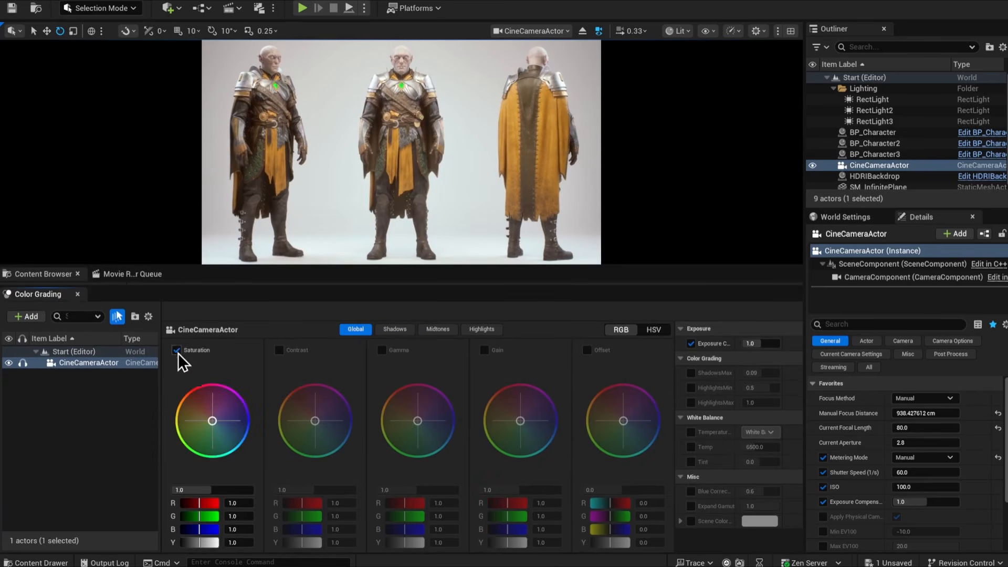
left_click_drag(206, 490, 217, 490)
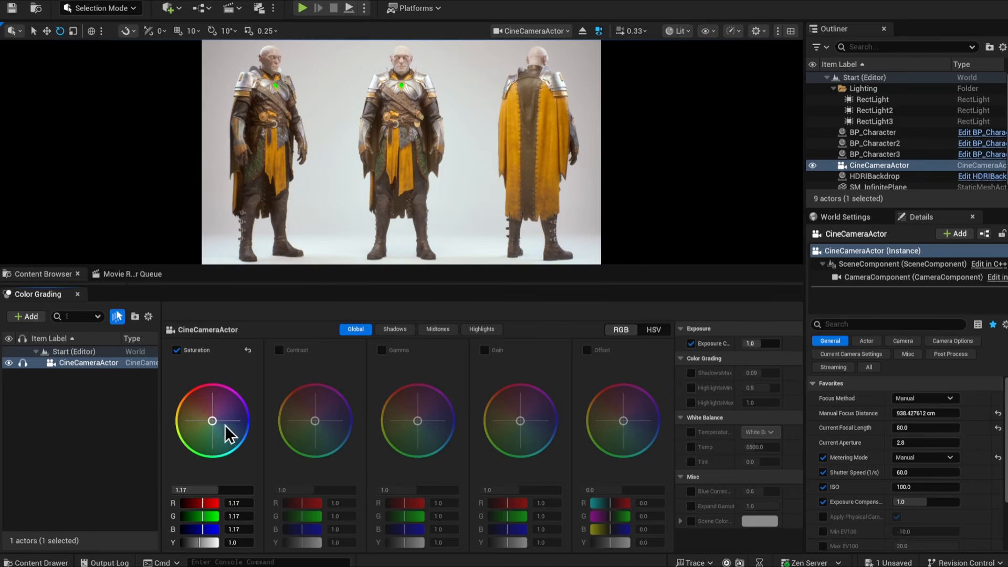
left_click_drag(210, 490, 213, 490)
left_click(177, 350)
left_click(176, 350)
left_click(177, 351)
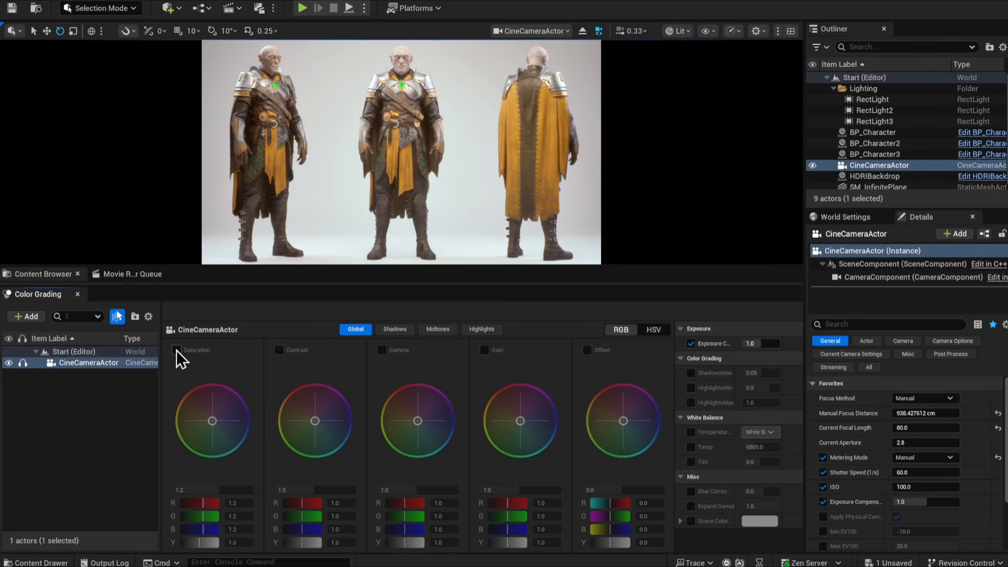
left_click(177, 351)
Set the Global Saturation to 1.14.
left_click(225, 490)
type("1.1")
key("Return")
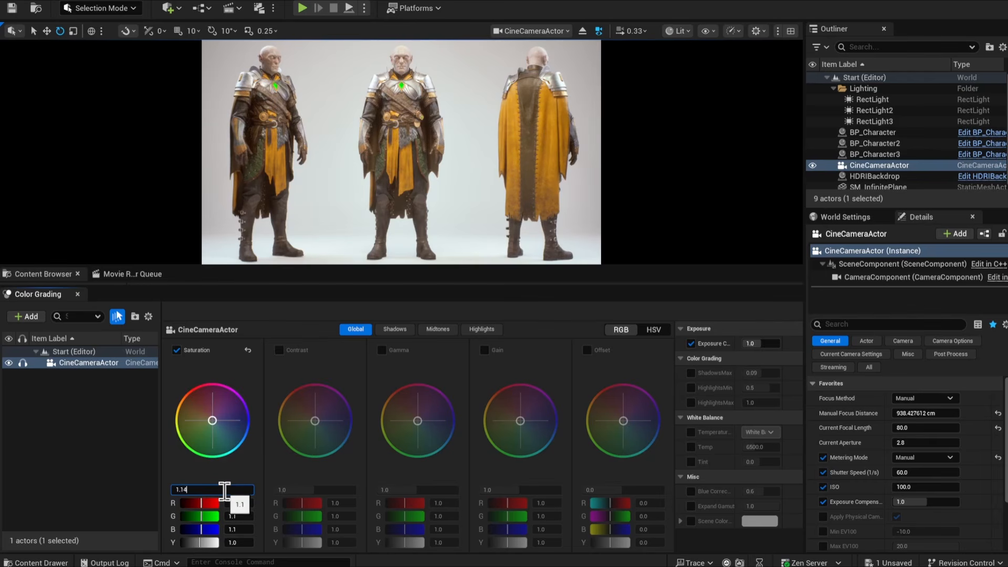
key("Return")
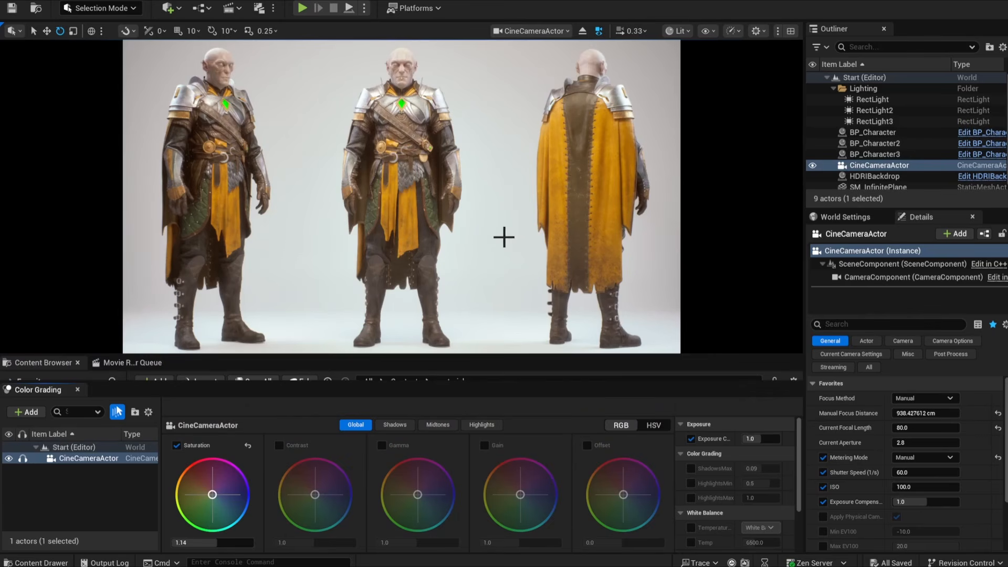
Scale the SM_InfinitePlane backdrop proportionally by setting its Z scale to 1.8.
left_click(501, 227)
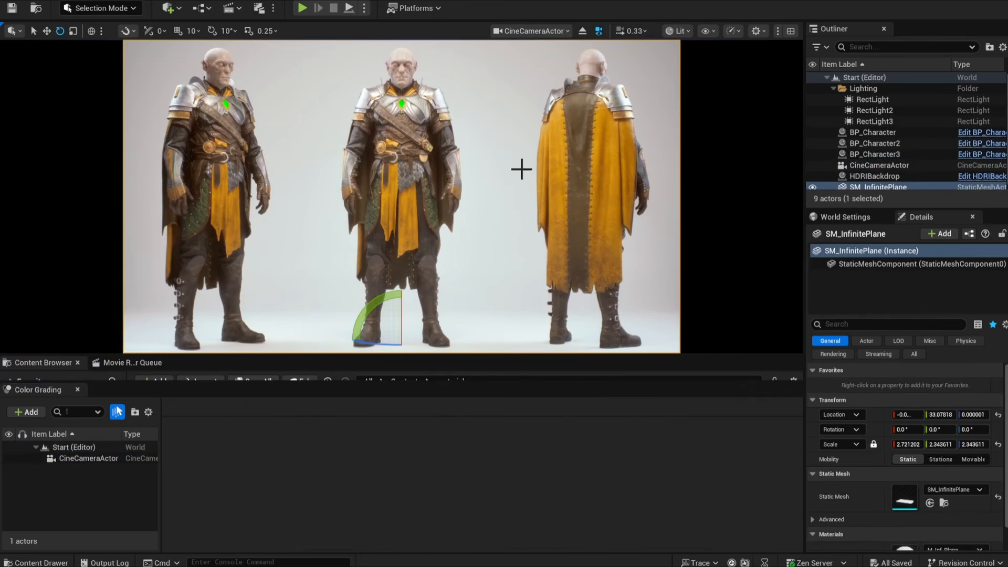
key("r")
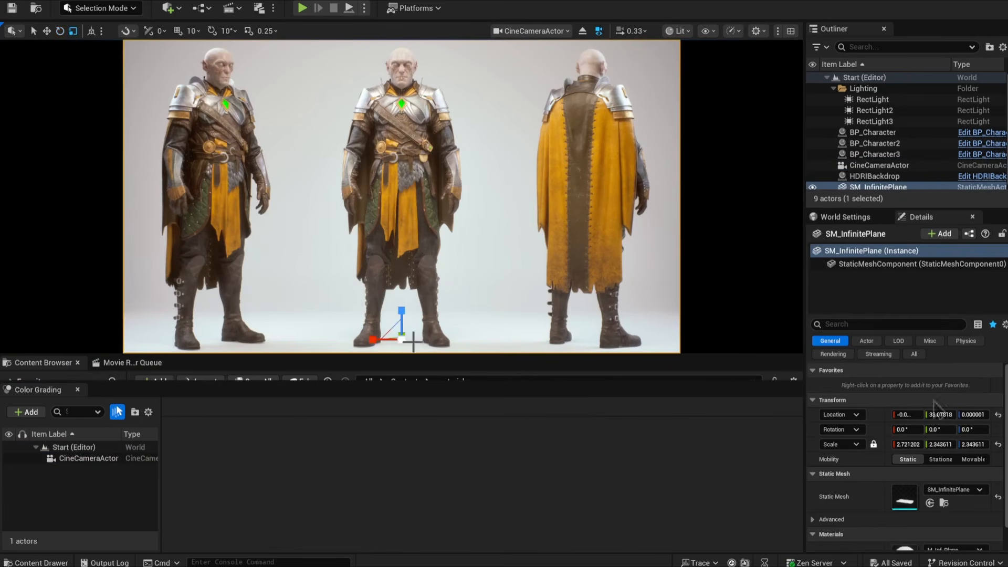
mouse_move(972, 444)
left_mouse_down()
mouse_move(1001, 444)
mouse_move(965, 444)
mouse_move(975, 444)
left_mouse_up()
left_click(975, 443)
type("1")
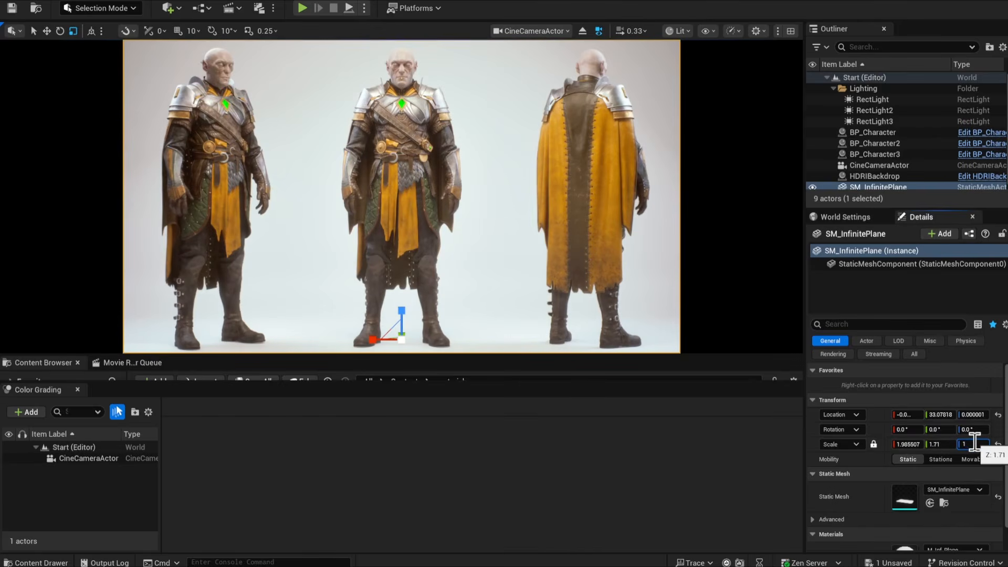
type(".8")
key("Return")
Set the mobility of RectLight and RectLight3 to Movable, and check RectLight2's mobility.
left_click(874, 101)
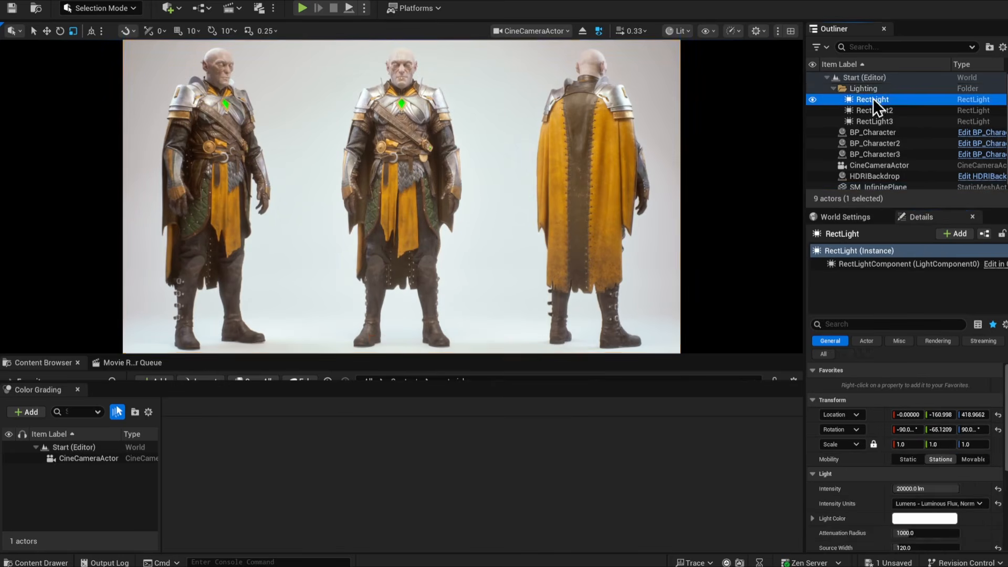
left_click(973, 459)
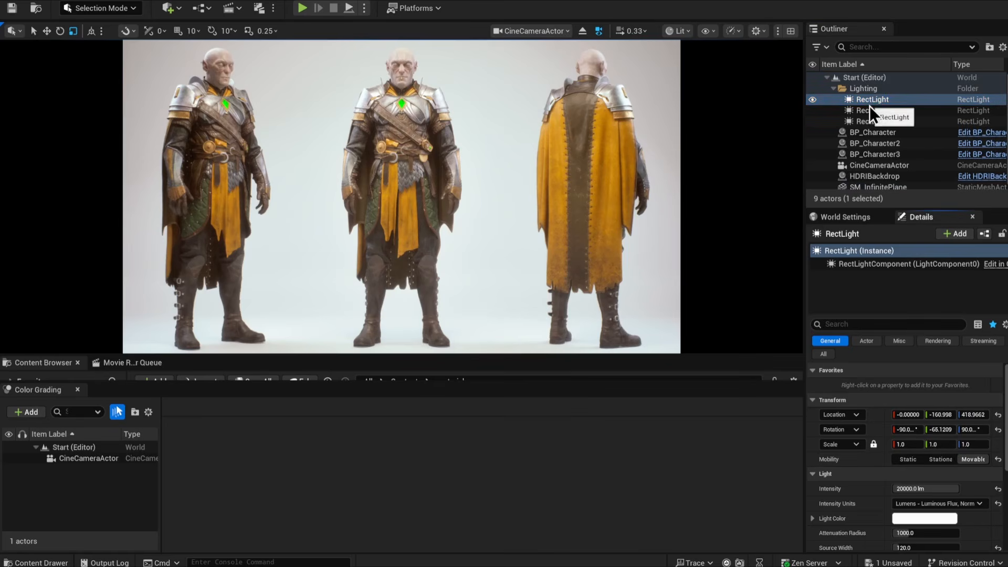
left_click(873, 111)
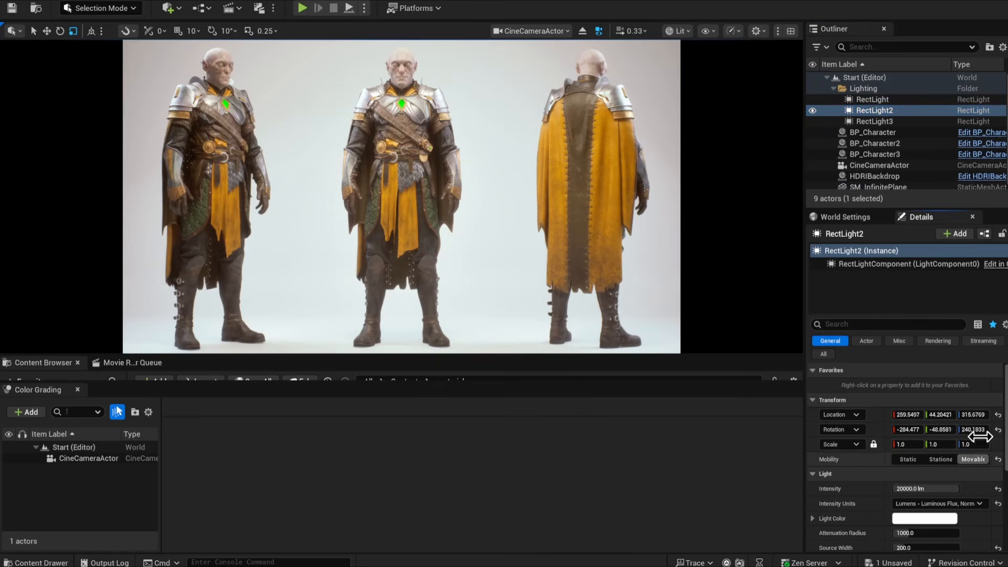
left_click(886, 122)
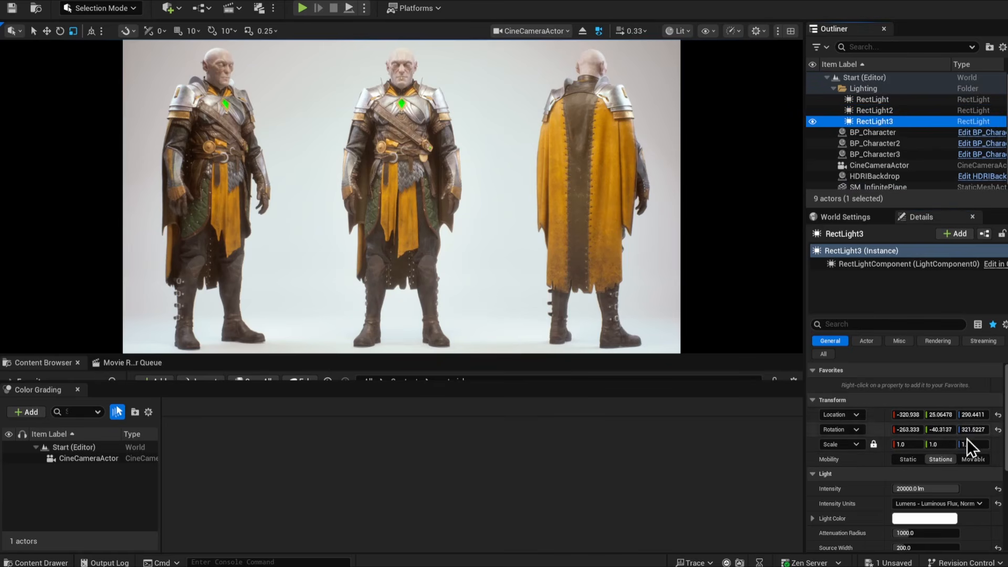
left_click(973, 459)
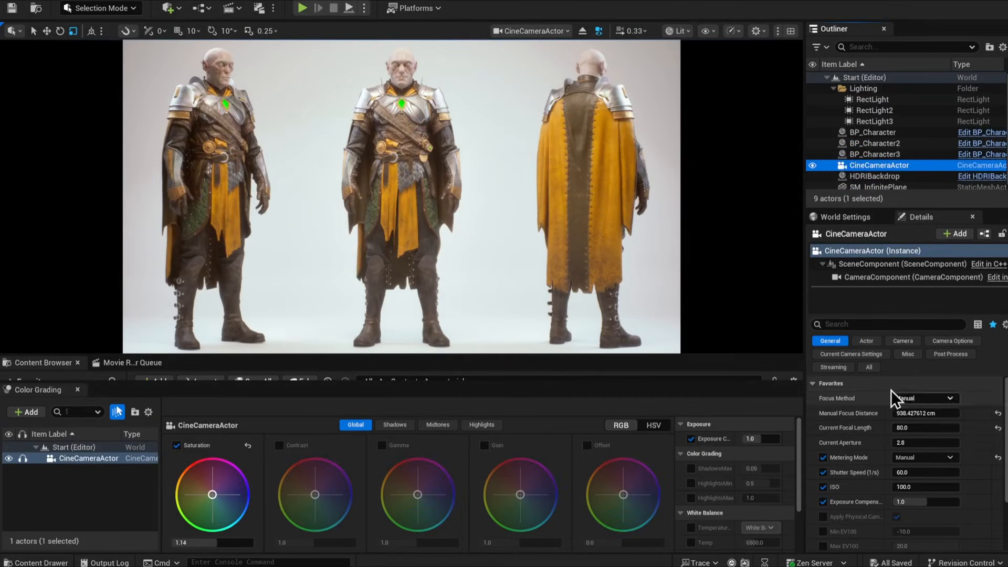
Move the cine camera back to Y -1016 and sample its manual focus distance from the central character's upper chest.
left_click(826, 385)
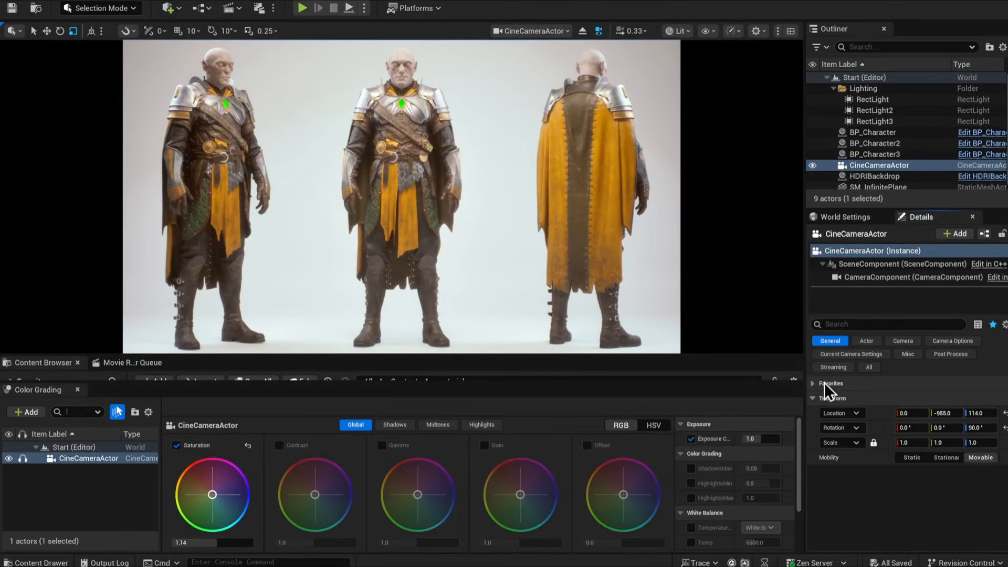
mouse_move(948, 414)
left_mouse_down()
mouse_move(922, 414)
mouse_move(935, 414)
left_mouse_up()
left_click(899, 330)
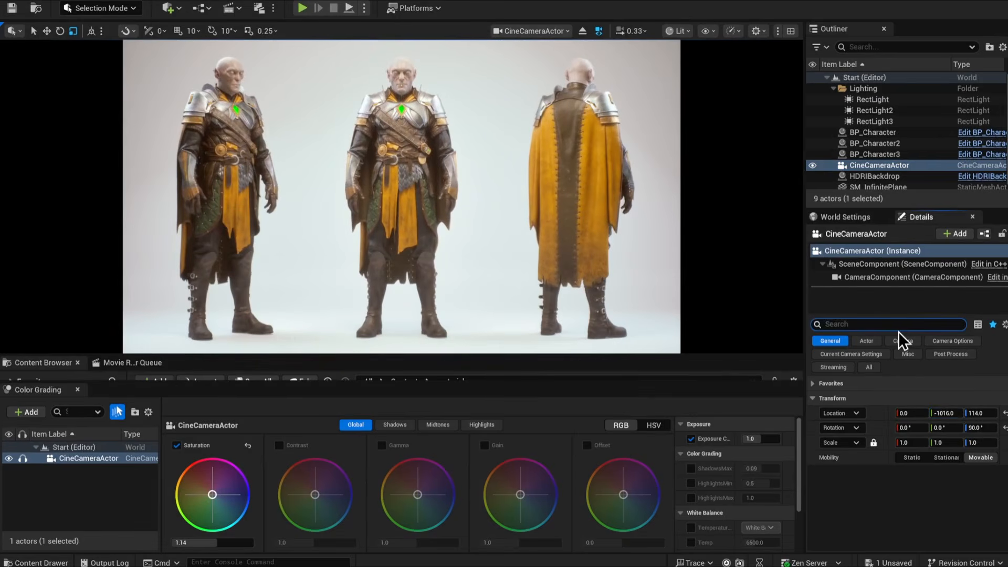
type("focus")
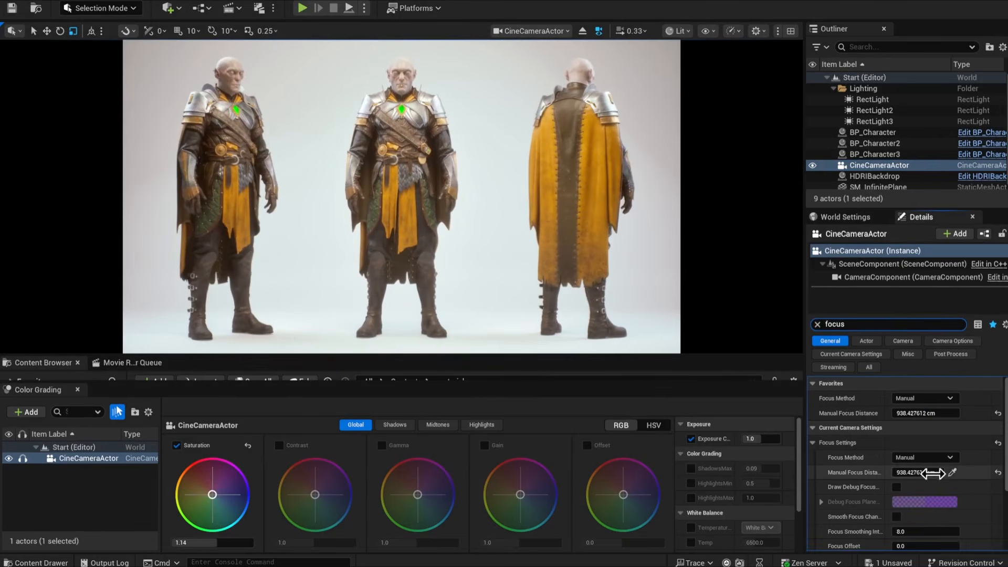
left_click(951, 472)
left_click(410, 95)
Find the camera's bloom settings and set the bloom intensity to 2.0.
key("ctrl+f")
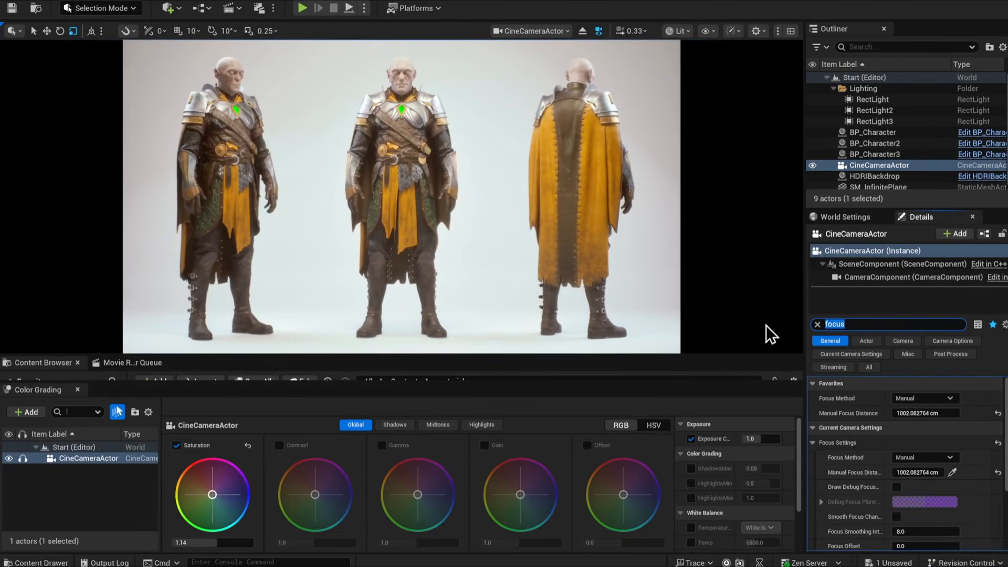
type("bloom")
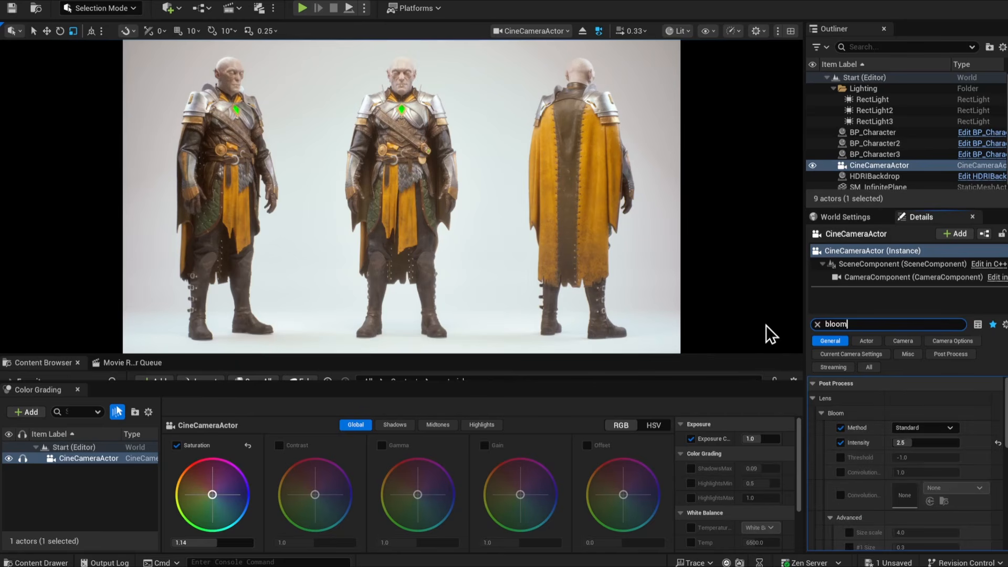
left_click(937, 444)
type("2")
key("Return")
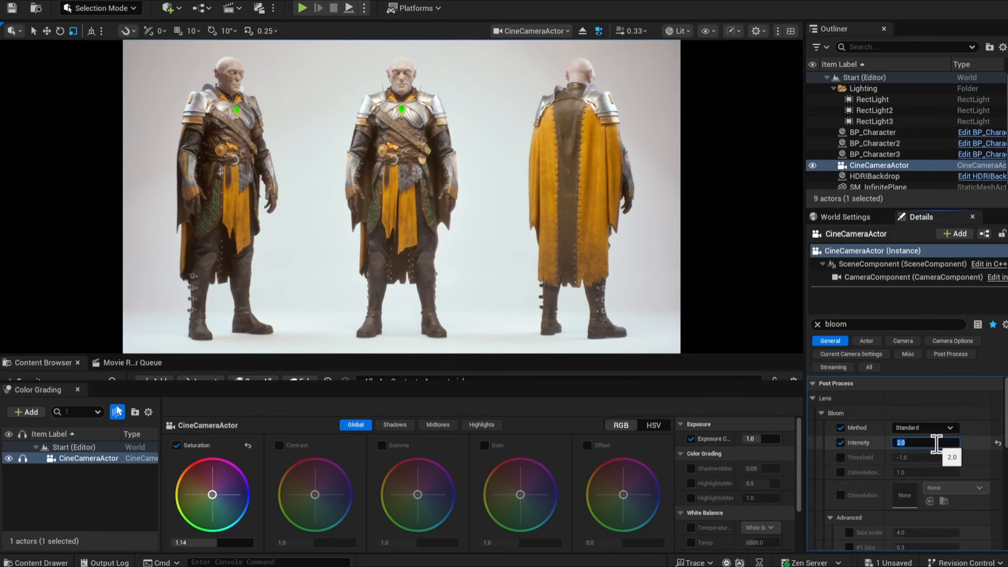
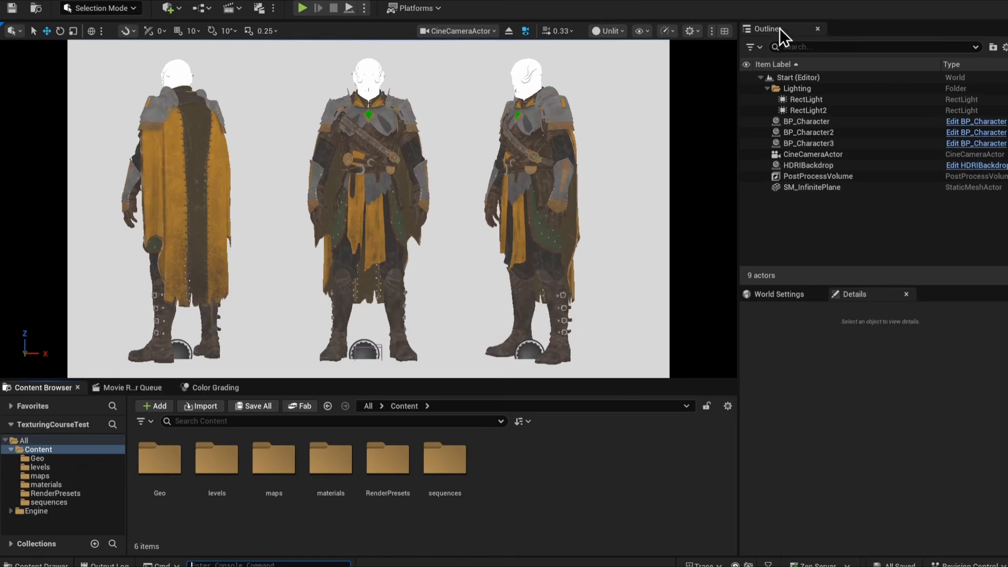
Dock the Outliner beside the viewport and examine the CineCameraActor's Lock Actor Movement option.
left_click_drag(779, 28, 11, 55)
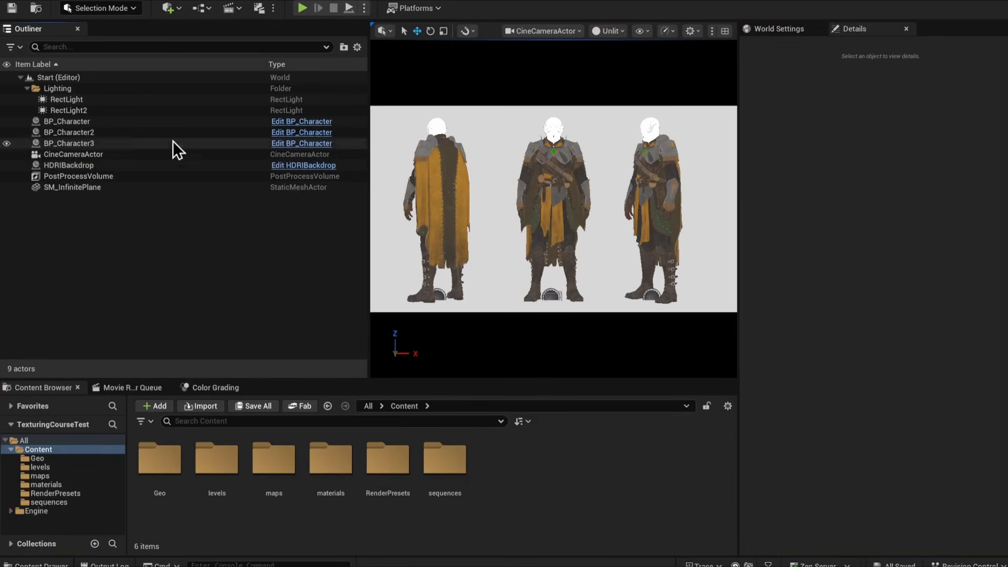
right_click(61, 152)
mouse_move(121, 346)
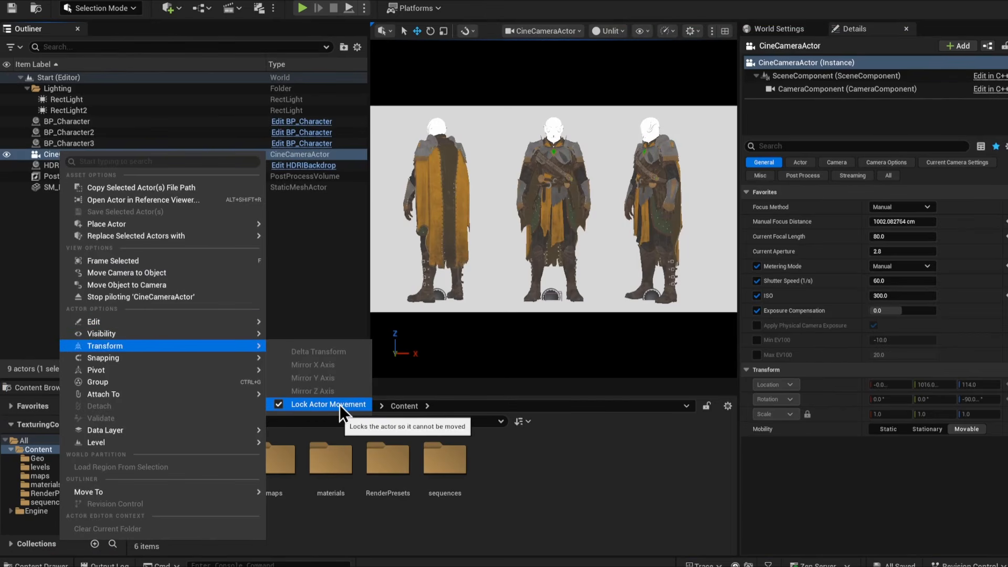
left_click(503, 4)
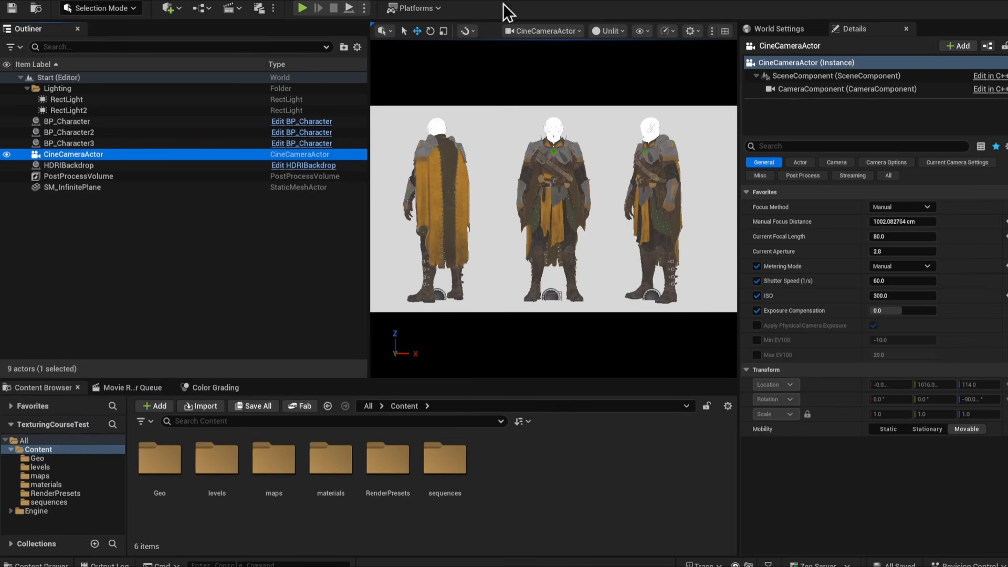
right_click_drag(482, 133, 482, 134)
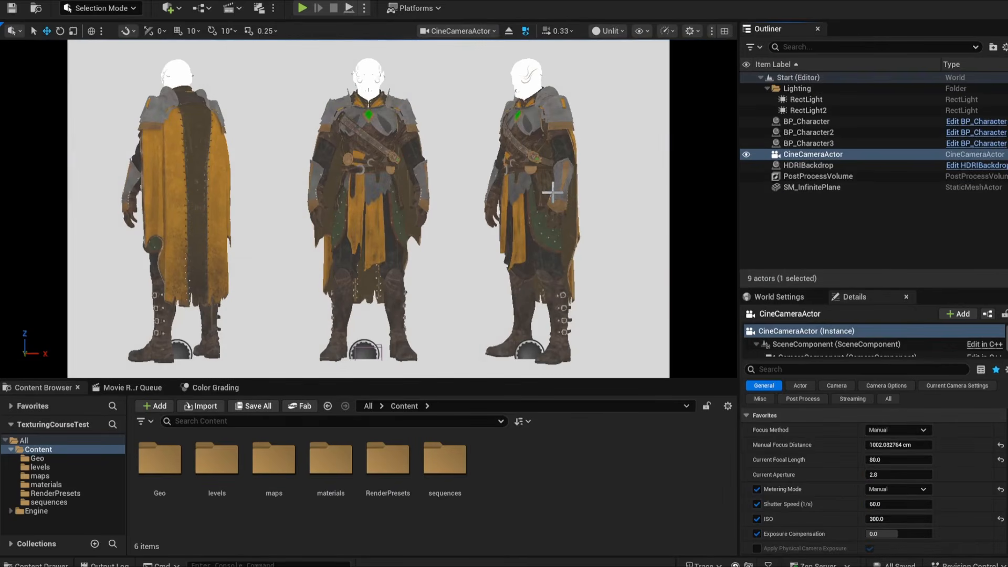
Show the scene lit and switch from the cine camera to the perspective view to see the whole backdrop set.
key("alt+4")
left_click(480, 30)
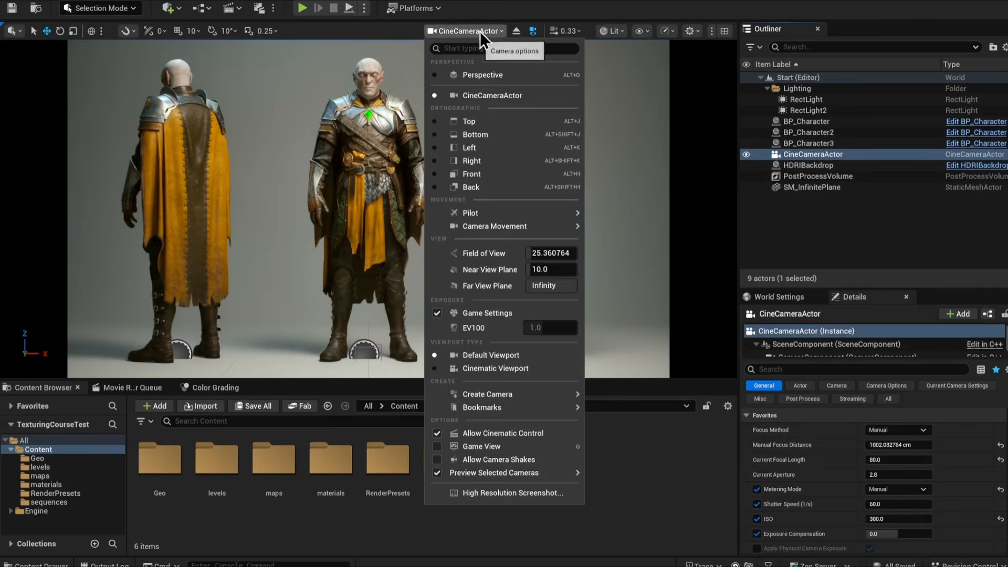
left_click(490, 77)
right_click_drag(336, 199, 380, 230)
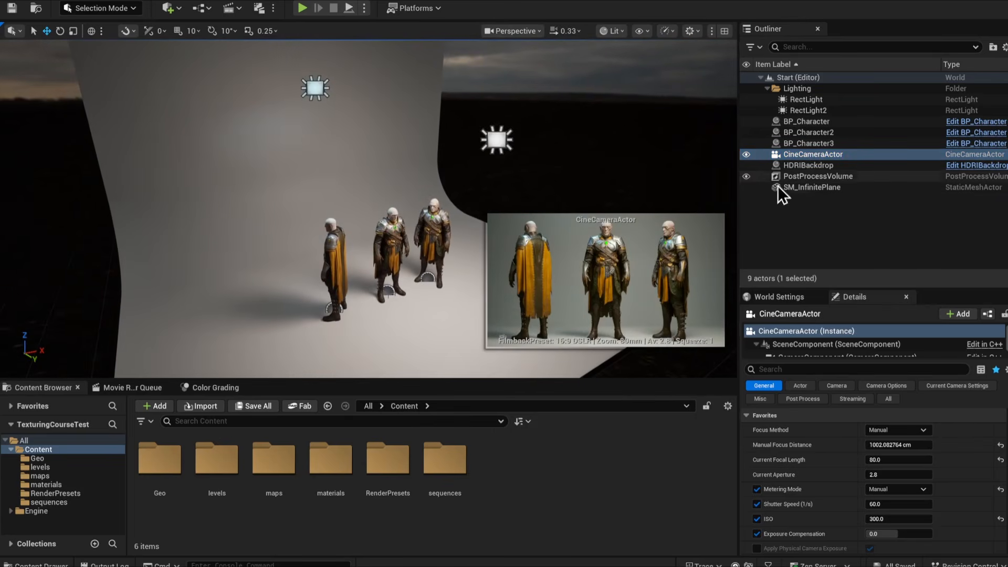
Hide the PostProcessVolume to compare the scene in unlit and lit modes, and show the volume again.
left_click(818, 176)
right_click_drag(507, 208, 546, 189)
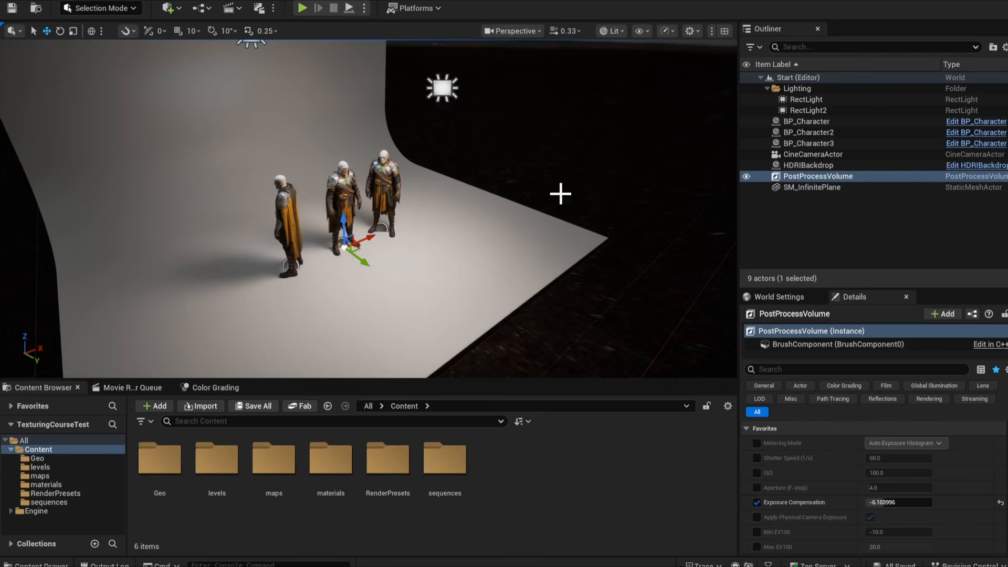
left_click(746, 177)
mouse_move(553, 209)
right_mouse_down()
mouse_move(562, 179)
mouse_move(566, 204)
mouse_move(557, 199)
right_mouse_up()
key("alt+3")
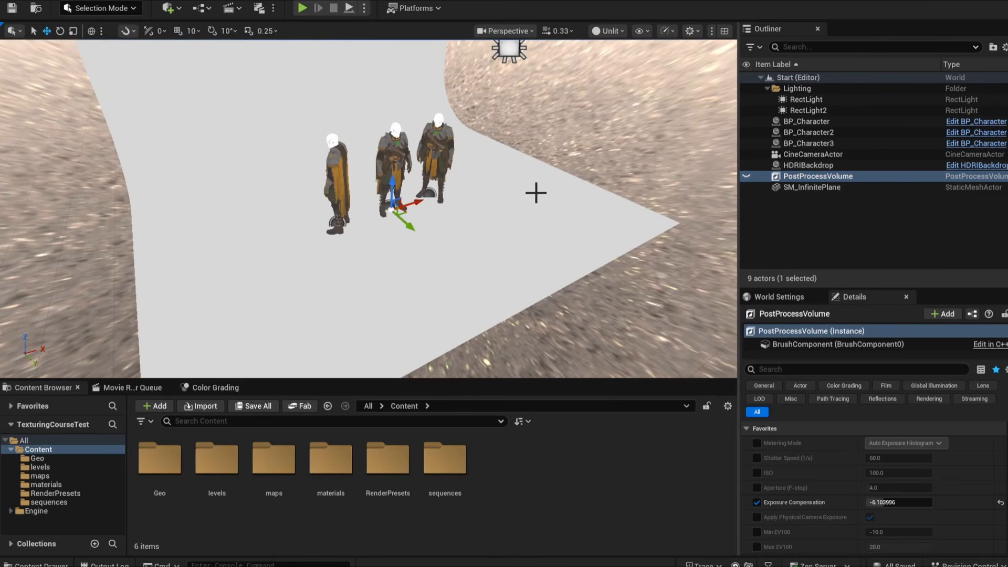
key("alt+4")
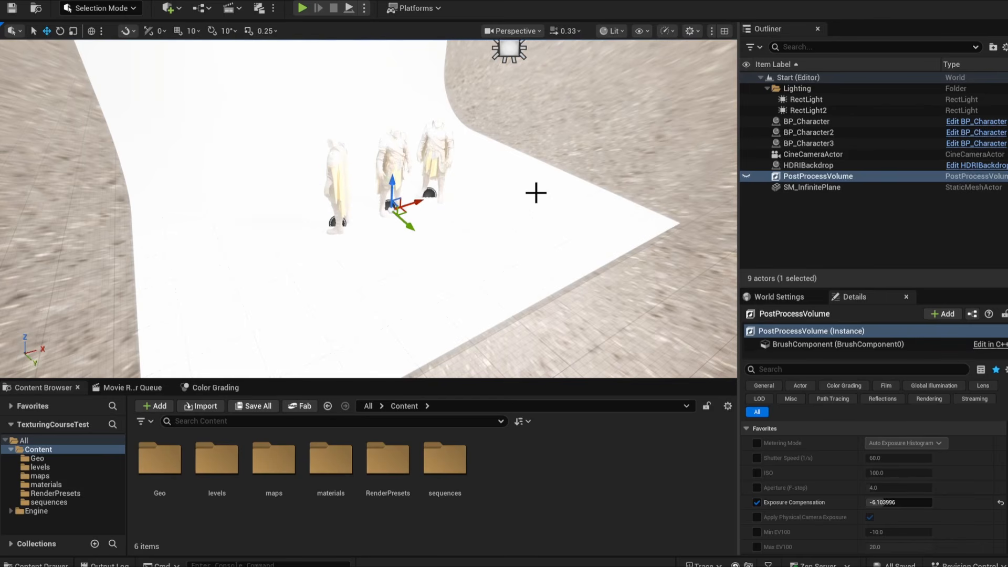
left_click(746, 176)
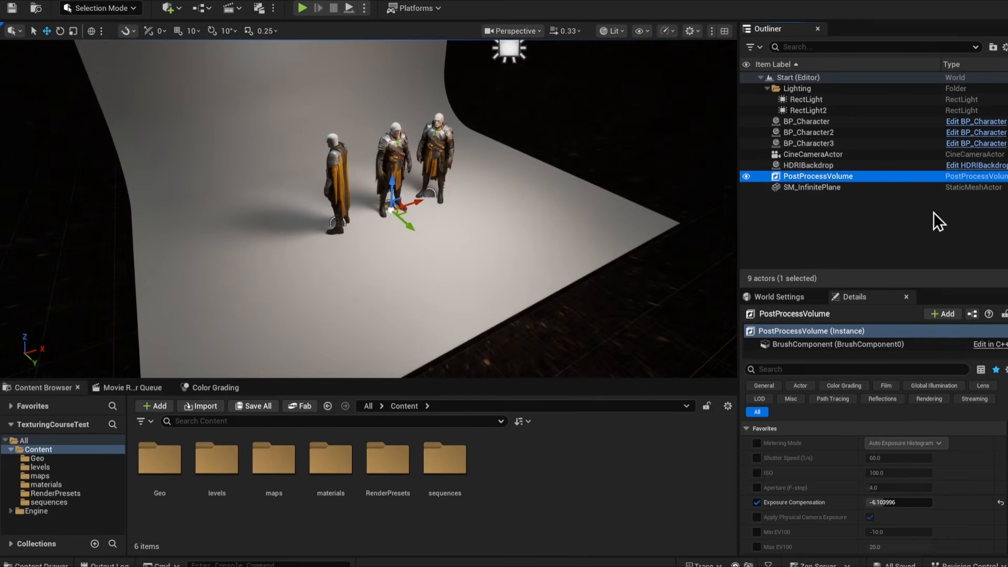
Find the PostProcessVolume's Infinite Extent (Unbound) option in its details and clear the search.
left_click(858, 369)
type("infini")
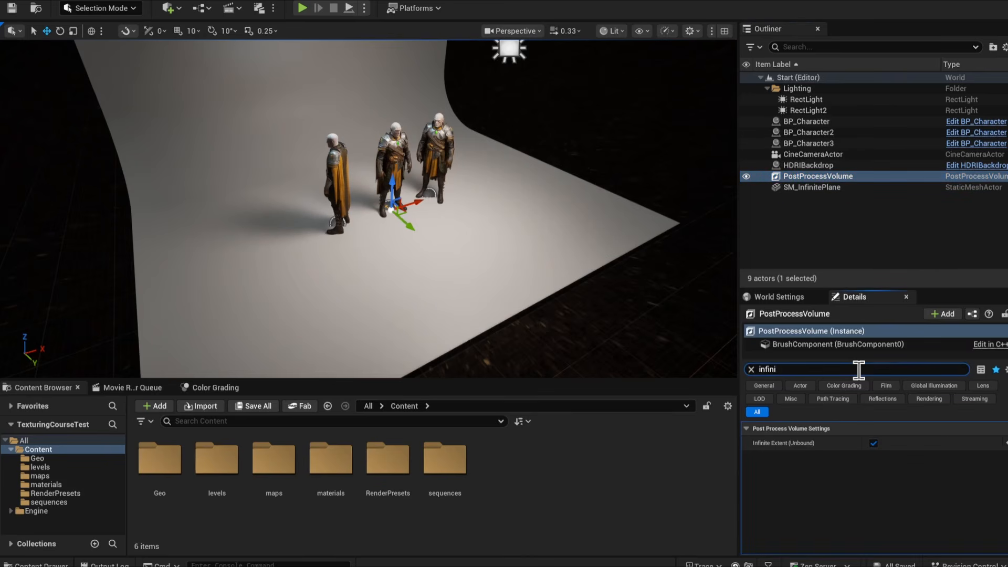
key("BackSpace")
key("BackSpace")
key("BackSpace")
key("BackSpace")
key("BackSpace")
key("BackSpace")
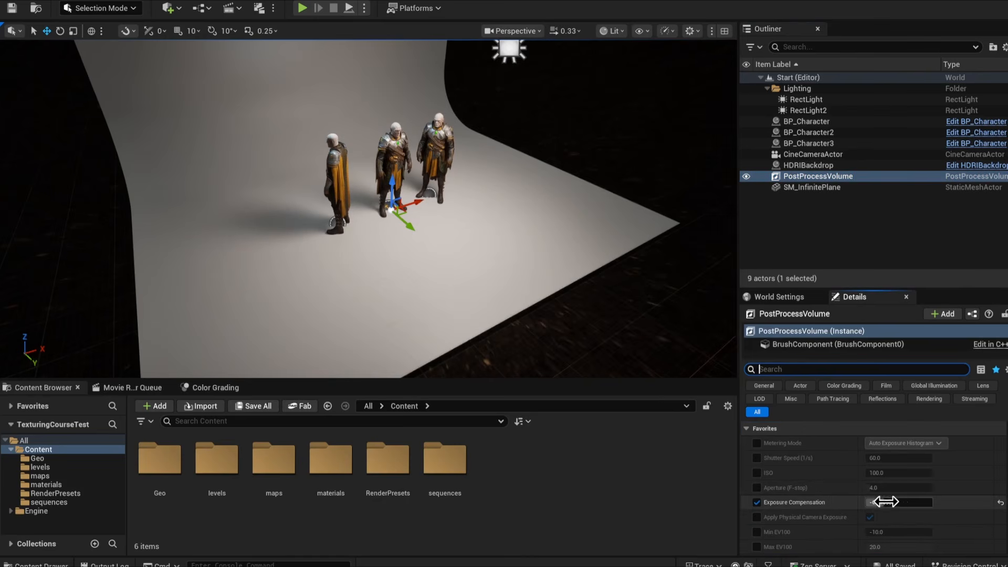
Set the PostProcessVolume's exposure compensation to -6.
left_click(894, 502)
type("-6")
key("Return")
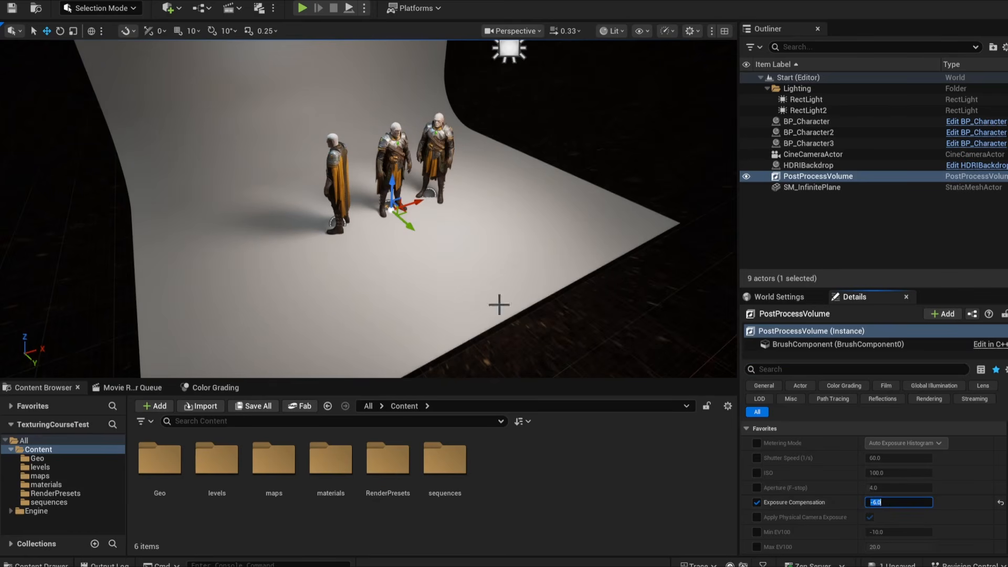
Select the SM_InfinitePlane backdrop and examine its shape and extent around the three characters from several angles.
right_click_drag(460, 233, 462, 226)
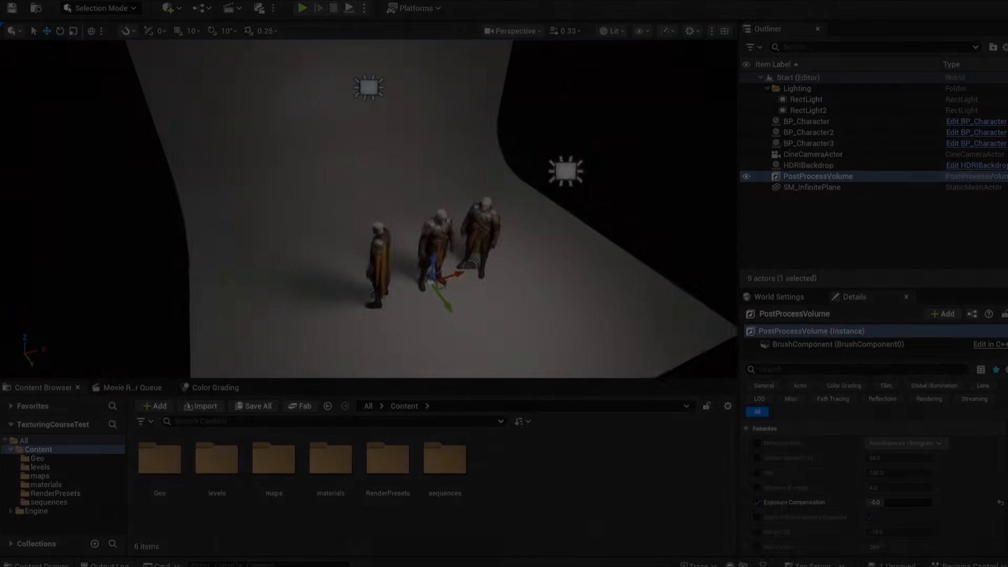
mouse_move(573, 278)
right_mouse_down()
mouse_move(607, 281)
mouse_move(568, 280)
right_mouse_up()
left_click(575, 279)
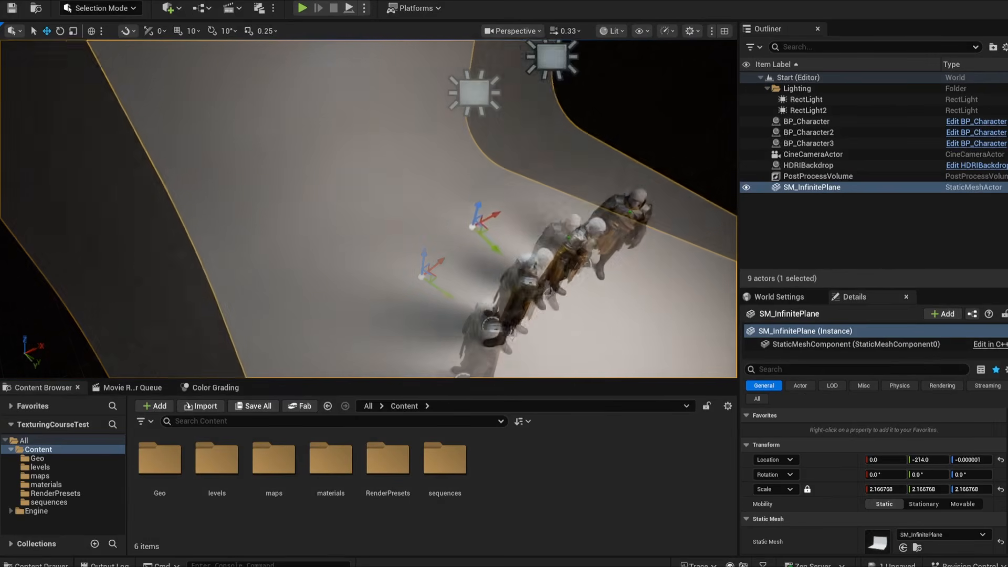
right_click_drag(361, 149, 361, 148)
right_click_drag(620, 204, 619, 203)
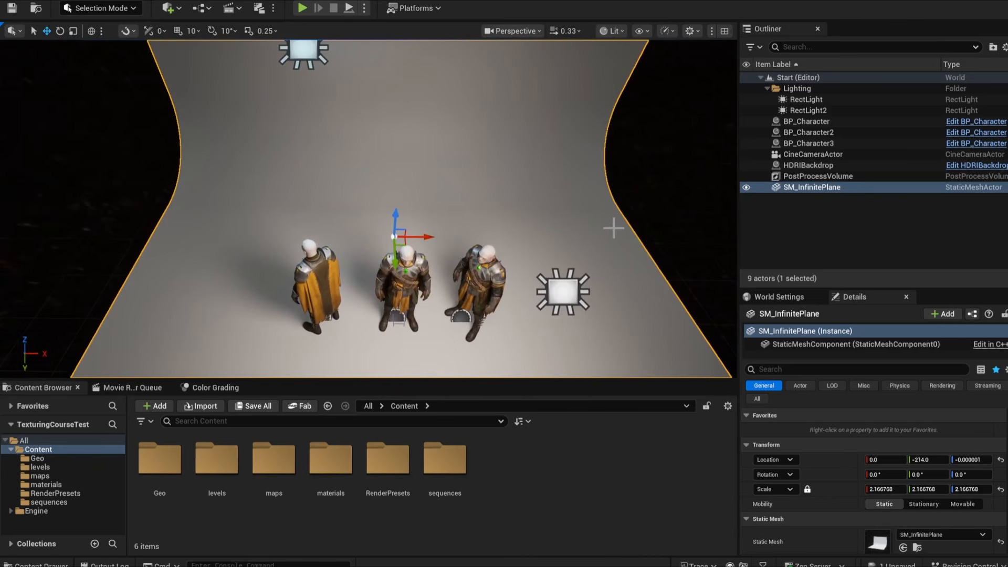
Select RectLight and RectLight2 in turn and examine their placement and light settings.
left_click(563, 298)
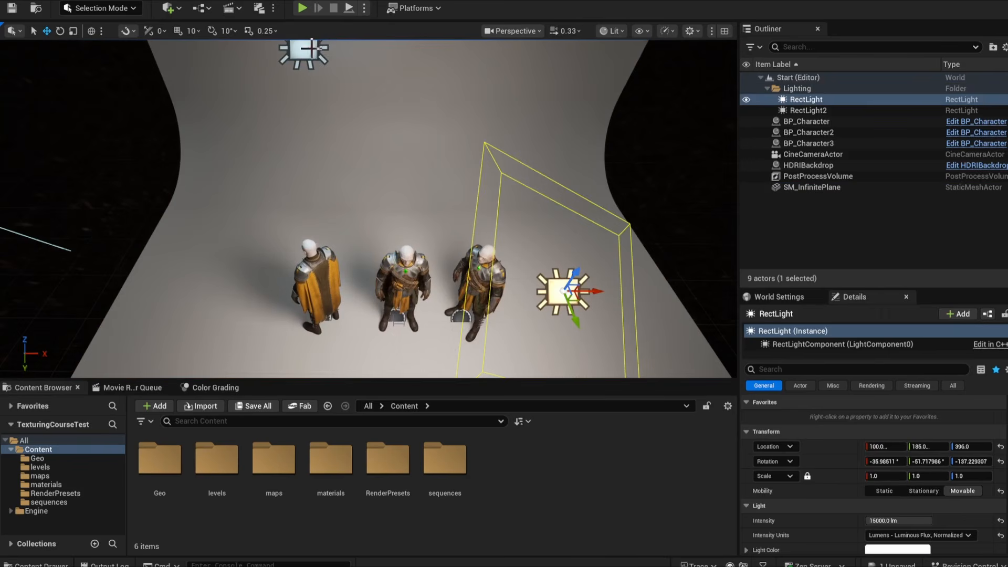
left_click(307, 50)
left_click(566, 296)
right_click_drag(533, 207, 433, 236)
left_click(274, 44)
right_click_drag(275, 47, 355, 70)
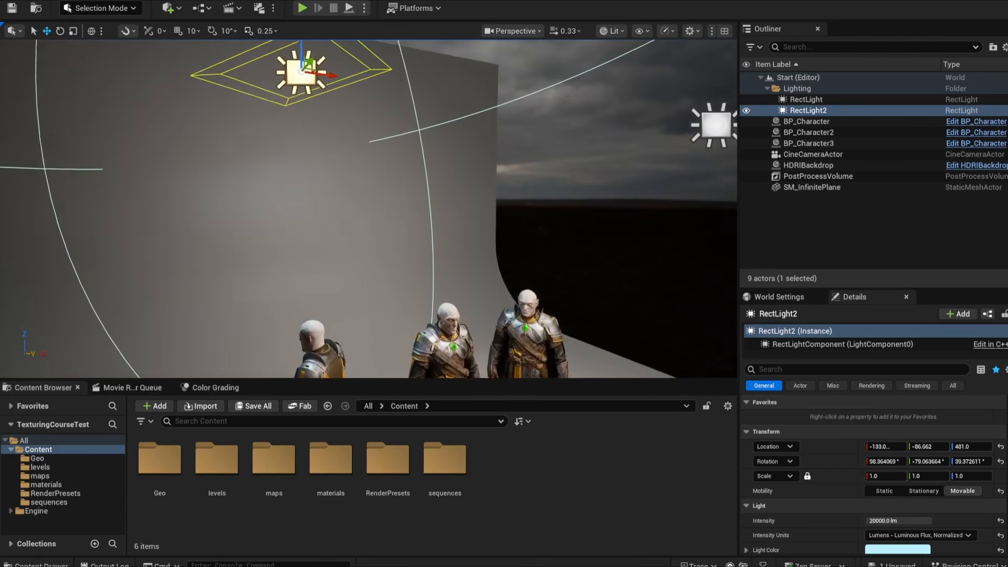
right_click_drag(367, 210, 391, 201)
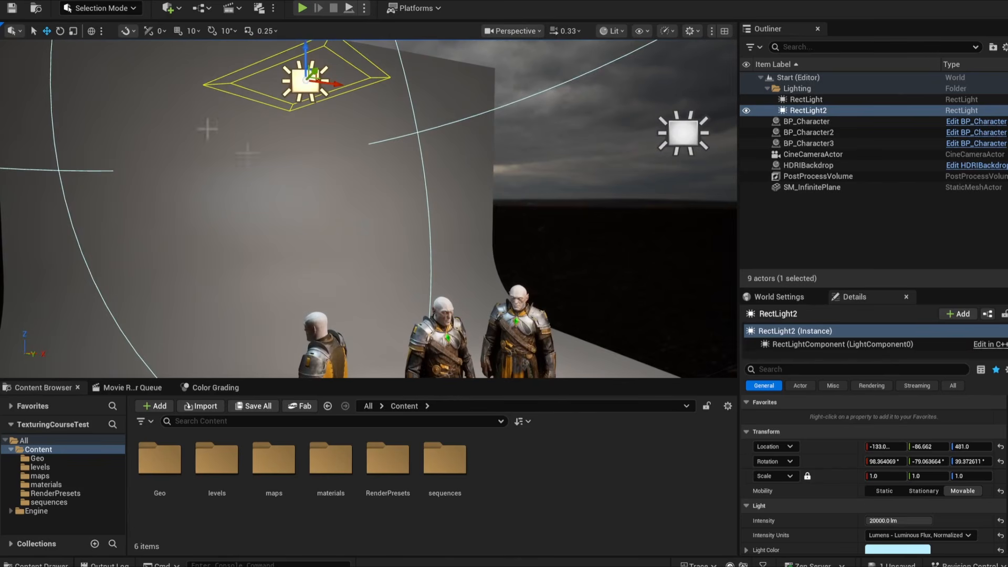
Try a much smaller and a much larger attenuation radius on RectLight2, and bring it back to about its original size.
key("r")
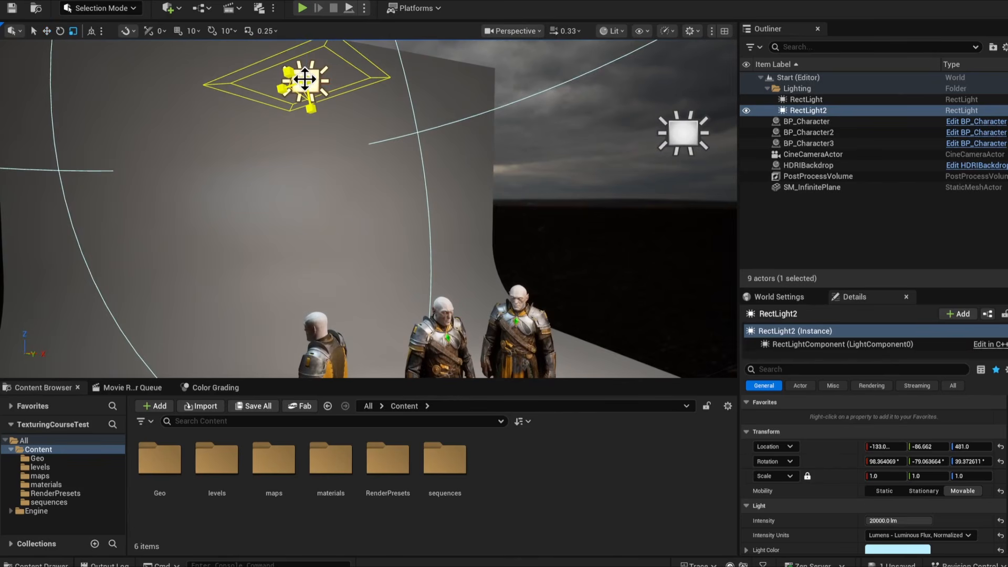
right_click_drag(350, 102, 349, 123)
key("s")
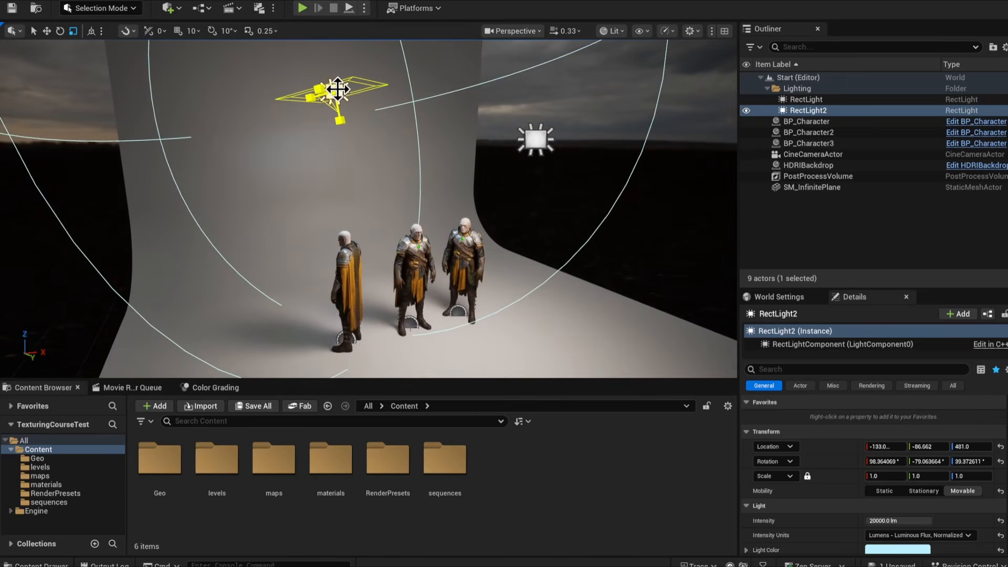
left_click_drag(337, 91, 336, 91)
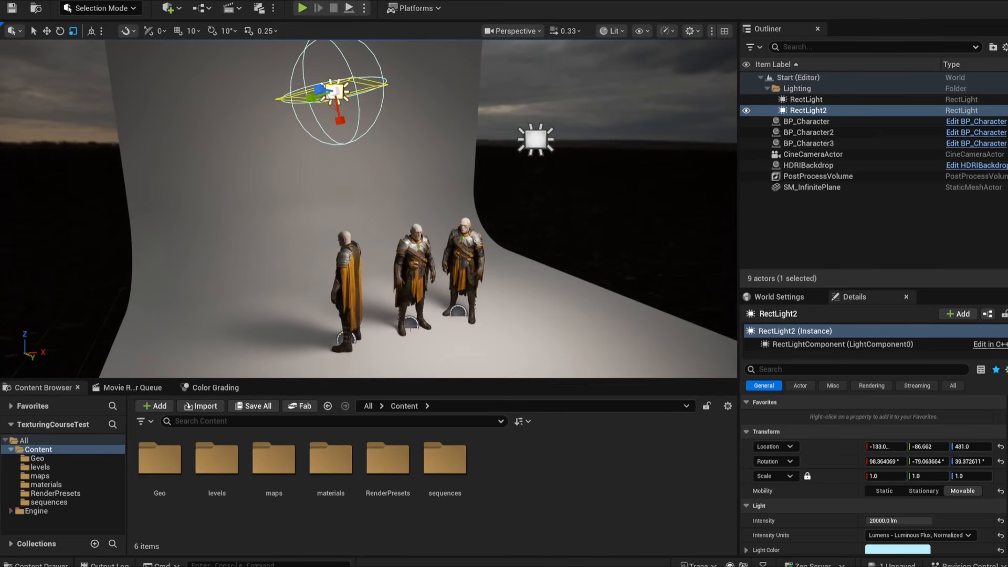
left_click_drag(336, 90, 402, 64)
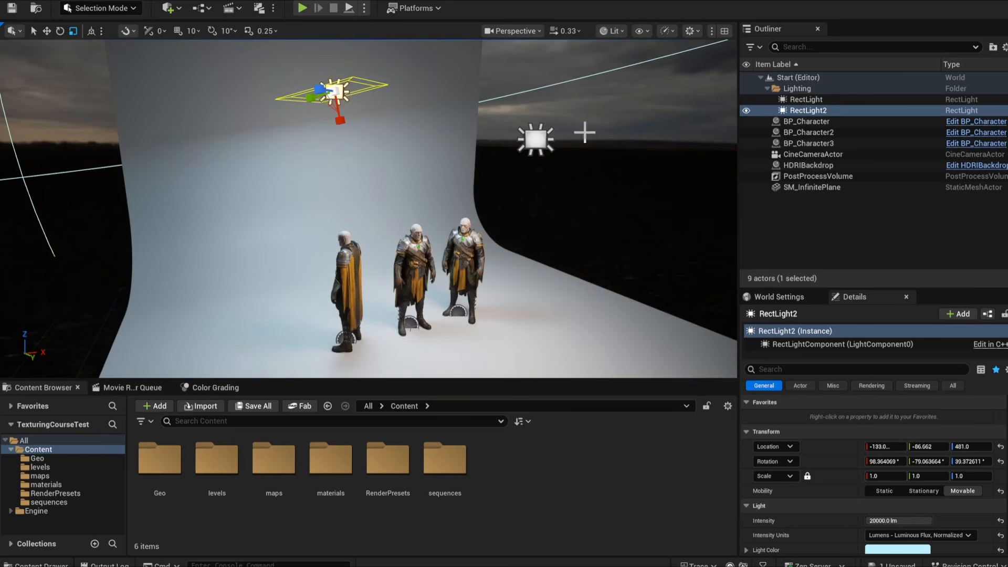
right_click_drag(566, 224, 496, 202)
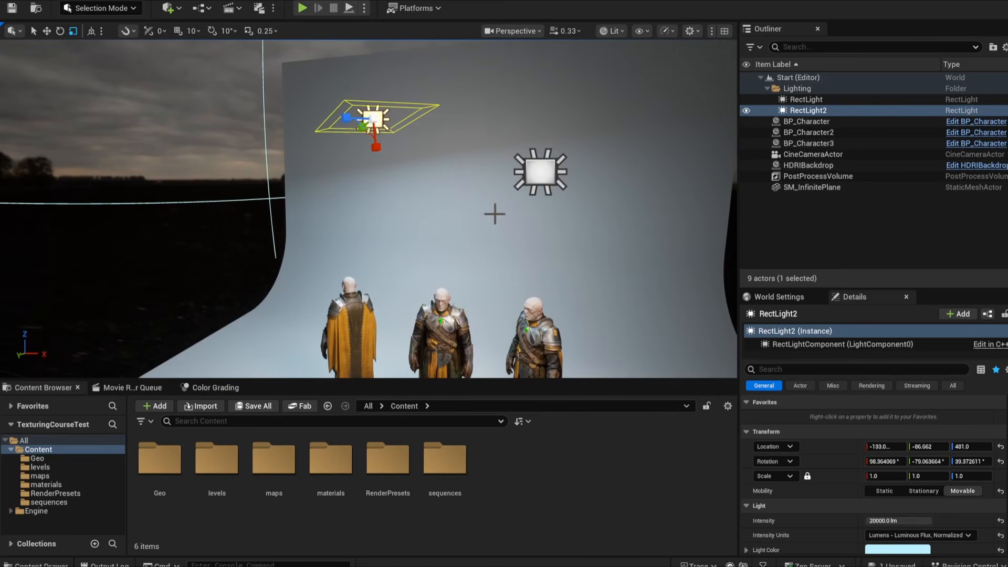
left_click_drag(374, 119, 382, 114)
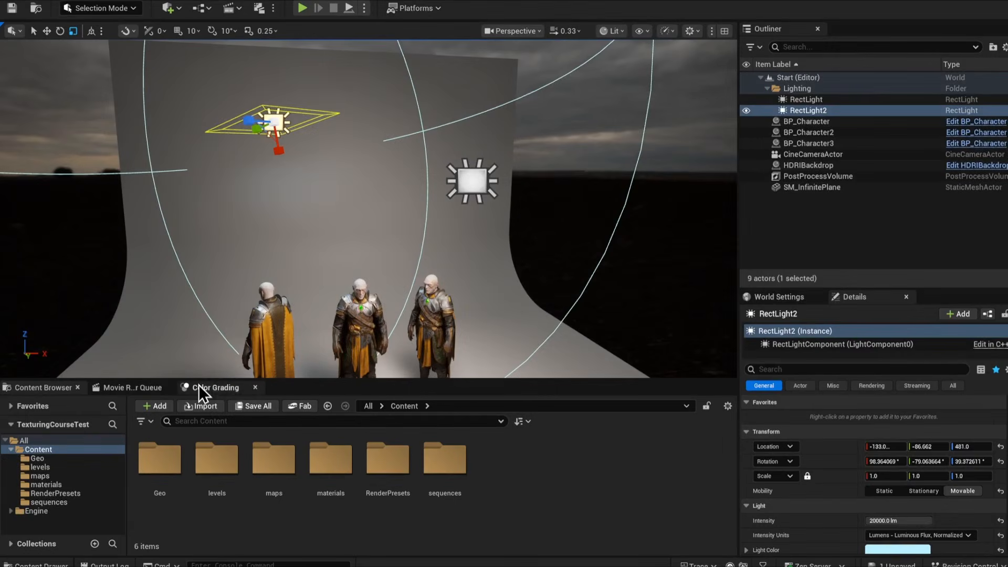
Review the CineCameraActor's color grading wheels for global, shadows, midtones and highlights.
left_click(202, 388)
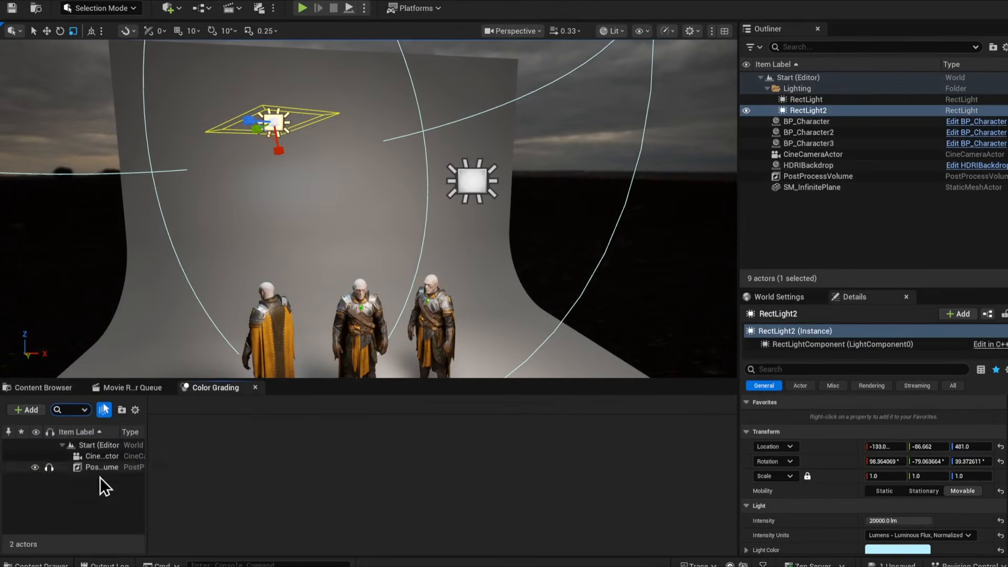
left_click(102, 457)
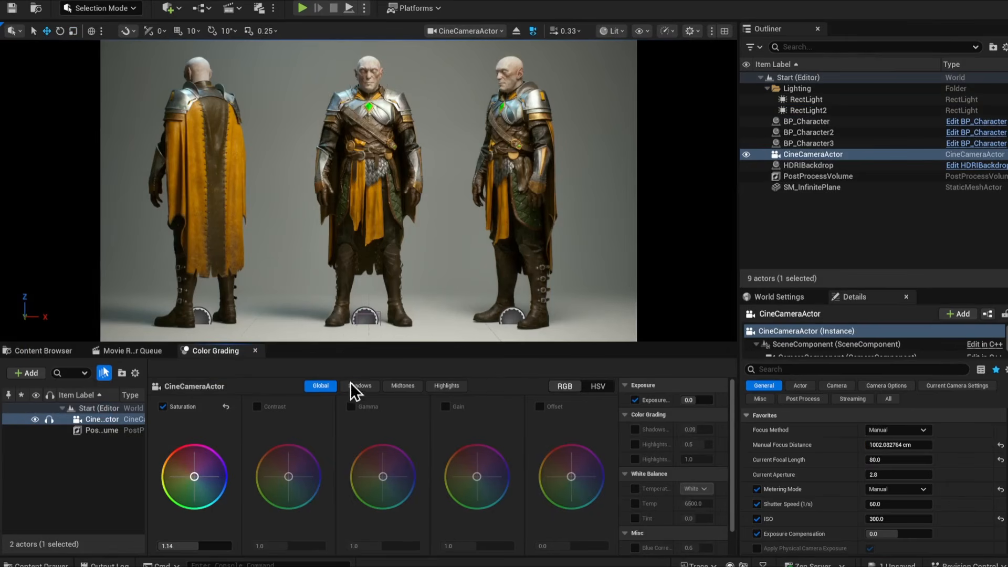
left_click_drag(467, 343, 465, 287)
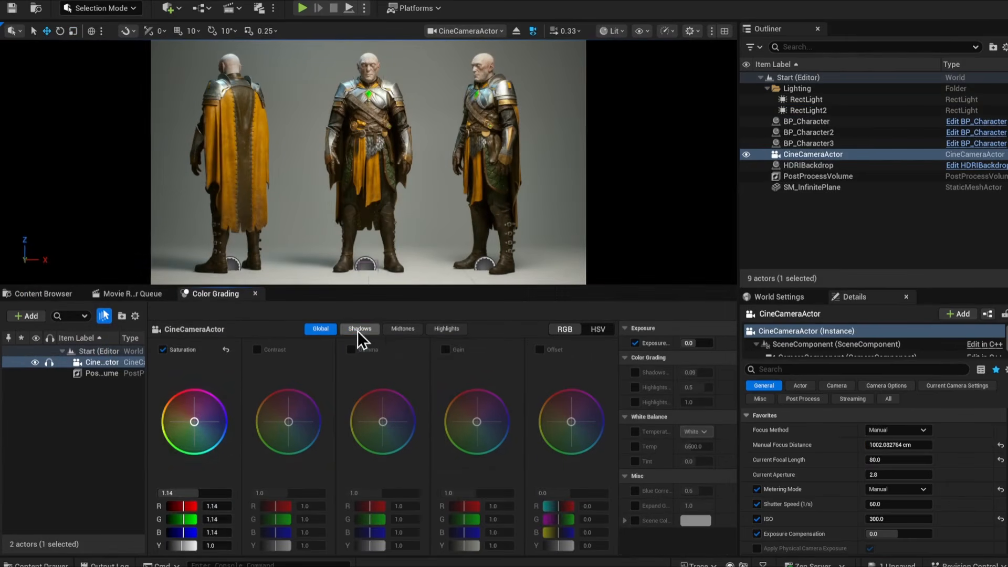
left_click(357, 331)
left_click(404, 329)
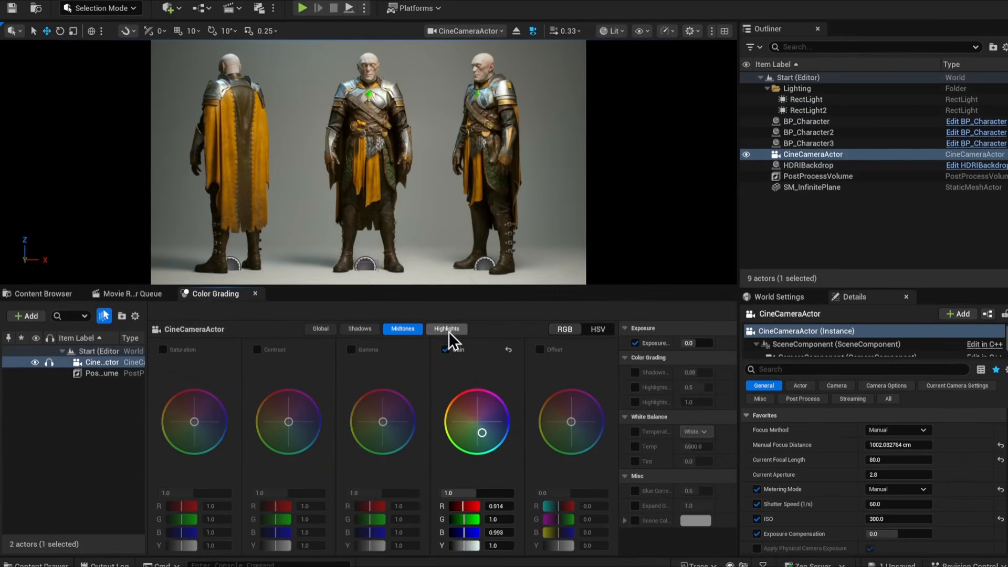
left_click(447, 329)
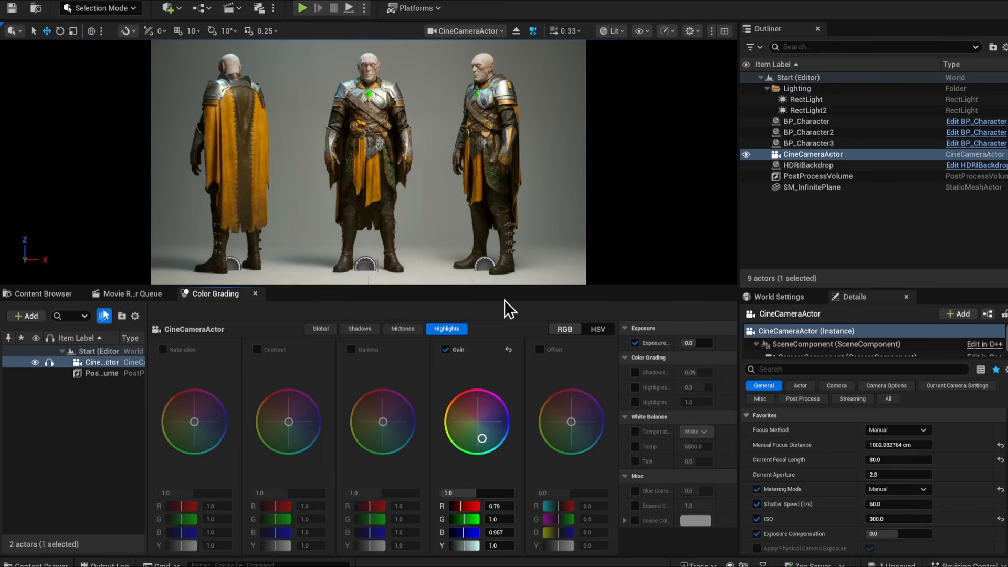
Set the CineCameraActor's ISO to 400.
left_click_drag(586, 287, 626, 278)
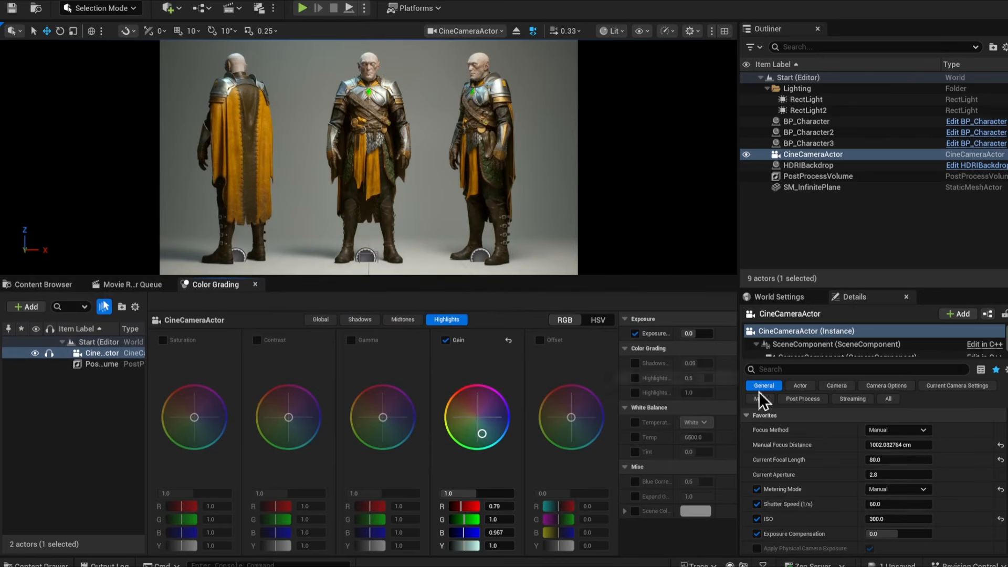
left_click(893, 518)
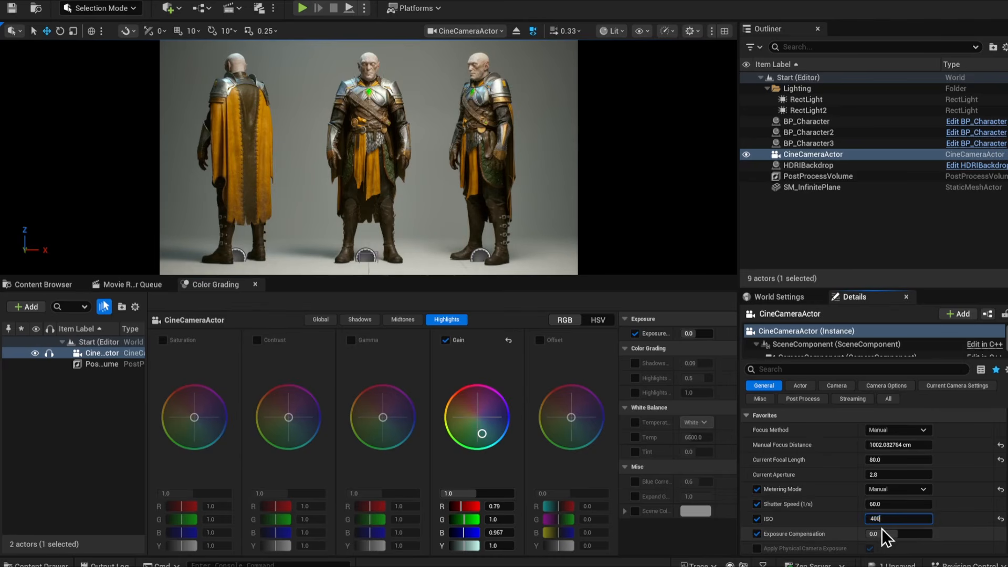
key("Return")
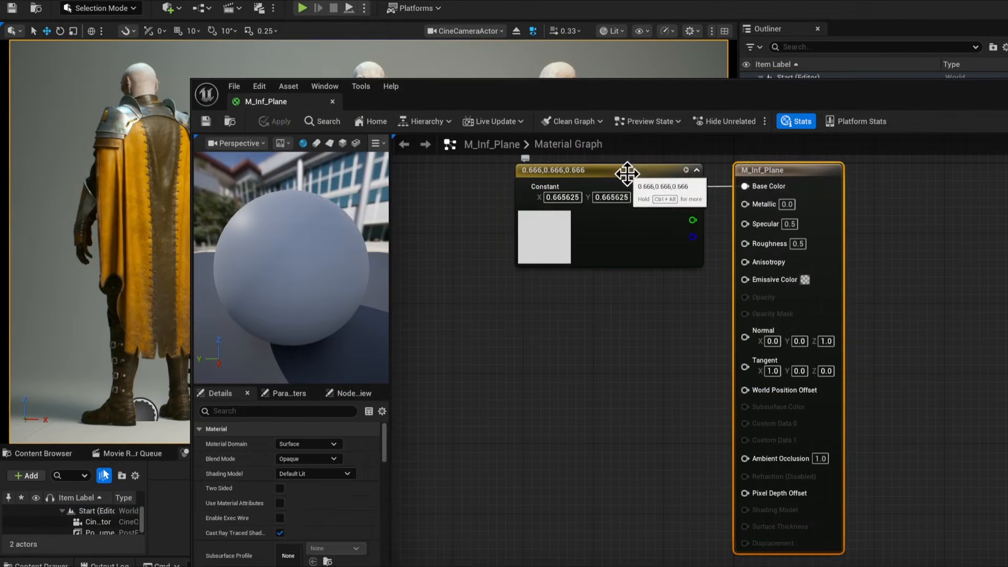
Examine the base color constant of the backdrop material M_Inf_Plane and view the camera shot unlit.
left_click(612, 188)
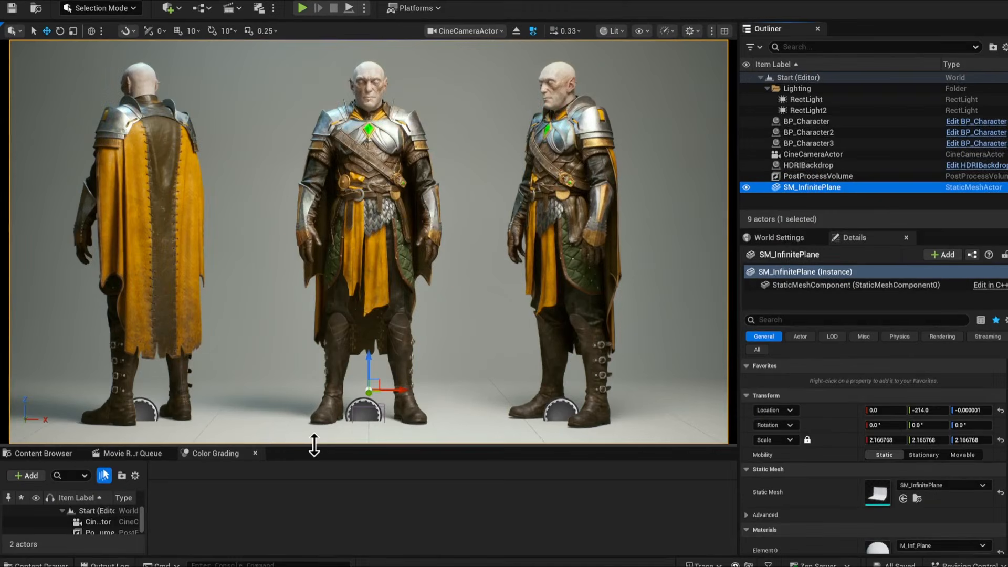
left_click_drag(313, 444, 315, 358)
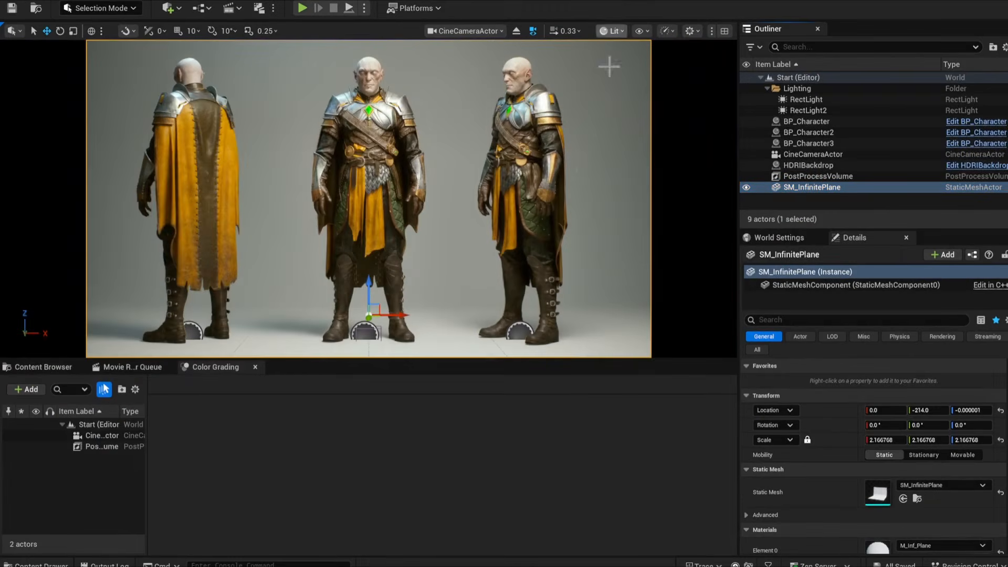
key("alt+3")
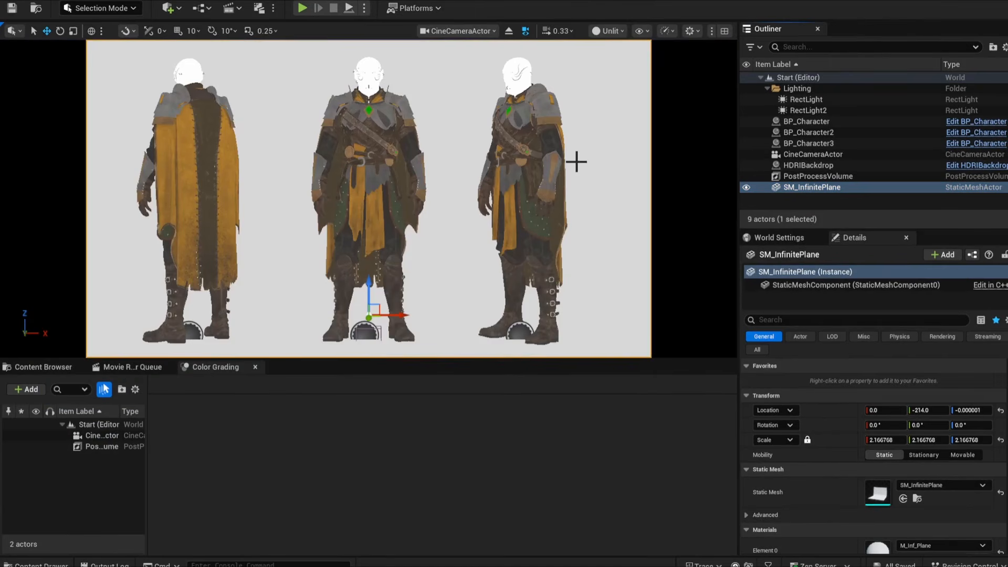
Create a level sequence named Lineup_Render in the sequences folder, open it and save it.
left_click(26, 367)
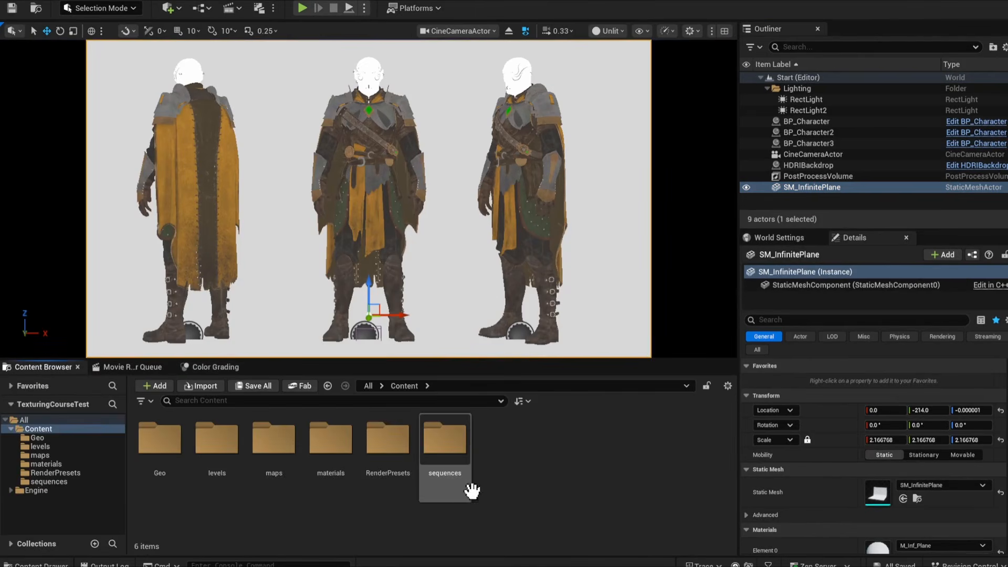
double_click(443, 436)
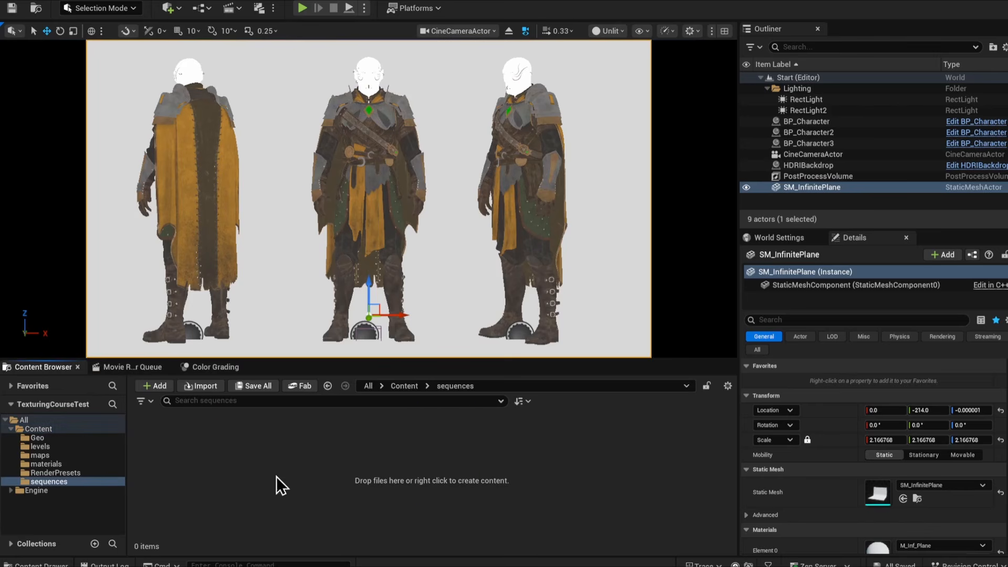
right_click(300, 472)
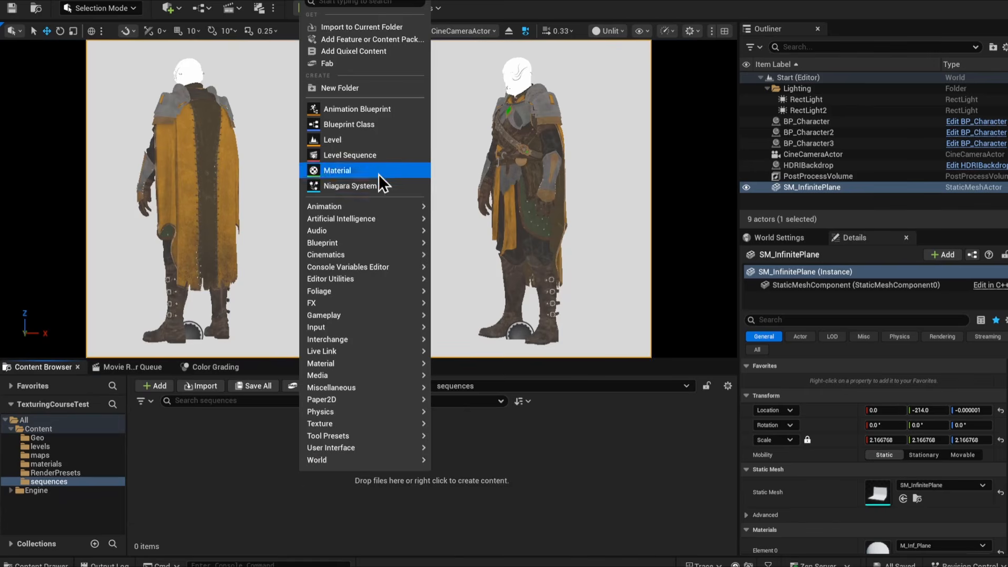
left_click(341, 156)
type("Li")
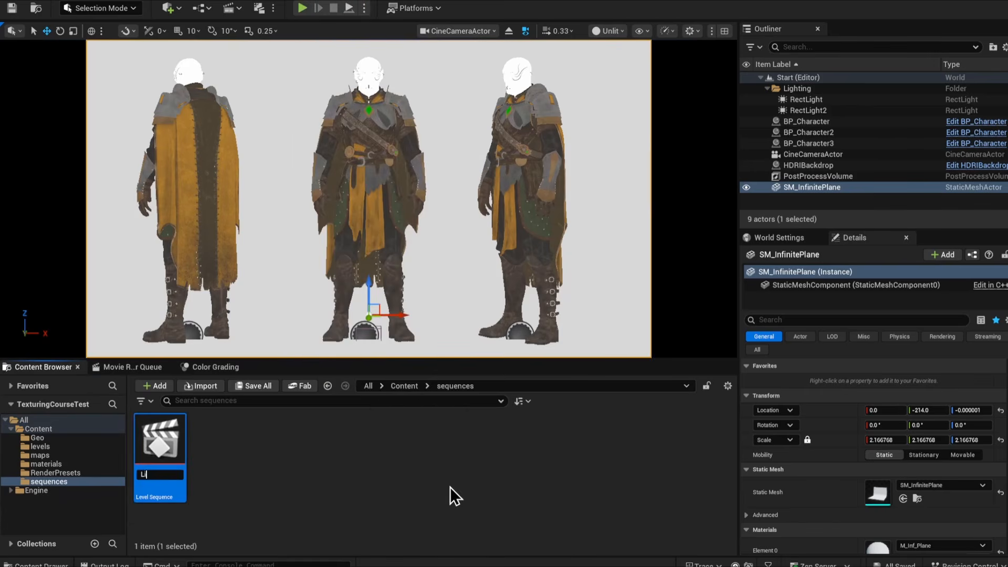
type("neup_render")
key("Return")
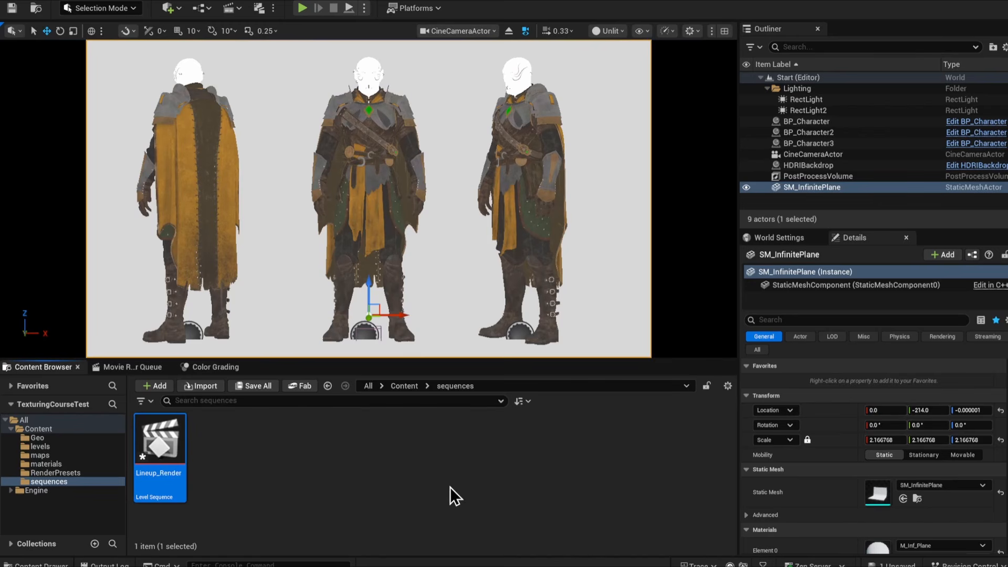
double_click(160, 444)
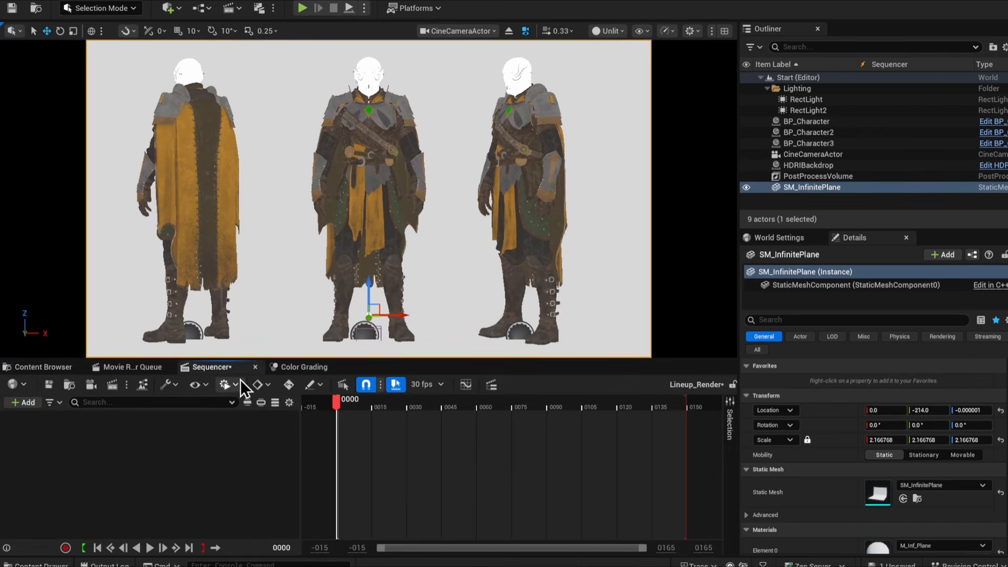
left_click_drag(738, 277, 776, 278)
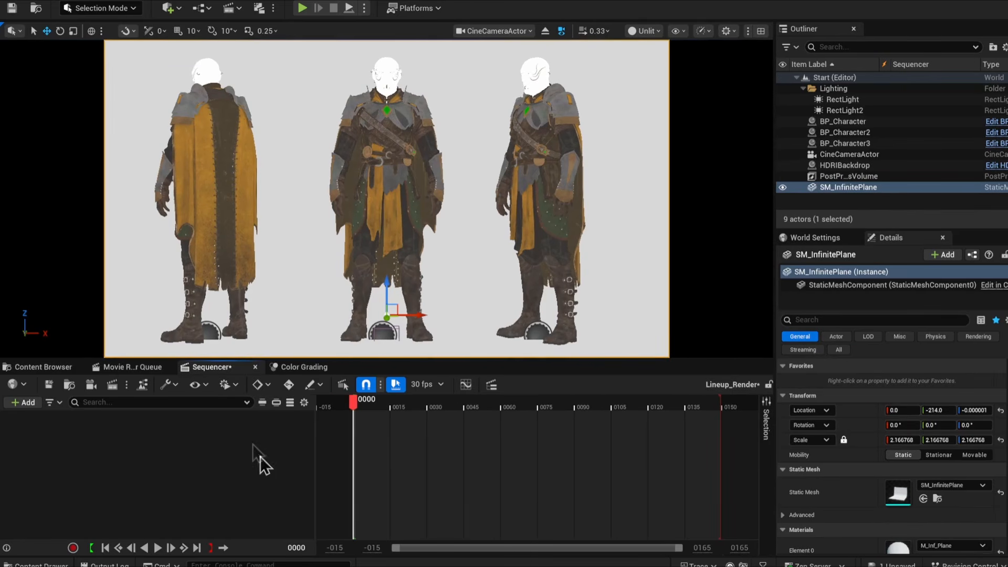
key("ctrl+s")
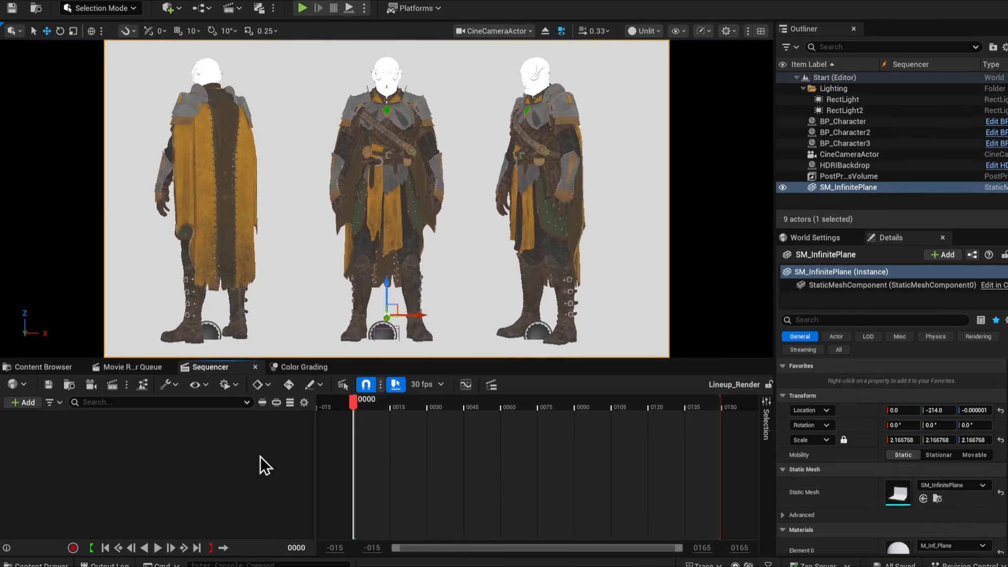
Add the CineCameraActor to the Lineup_Render sequence and shorten the playback range and camera cut to about six frames.
left_click_drag(862, 154, 108, 452)
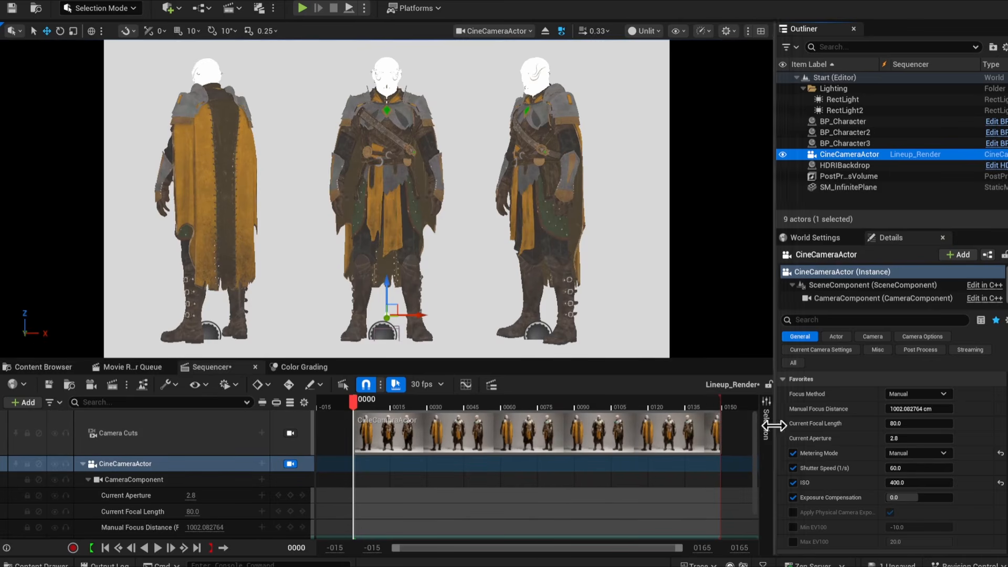
left_click_drag(717, 400, 369, 398)
left_click_drag(719, 420, 368, 424)
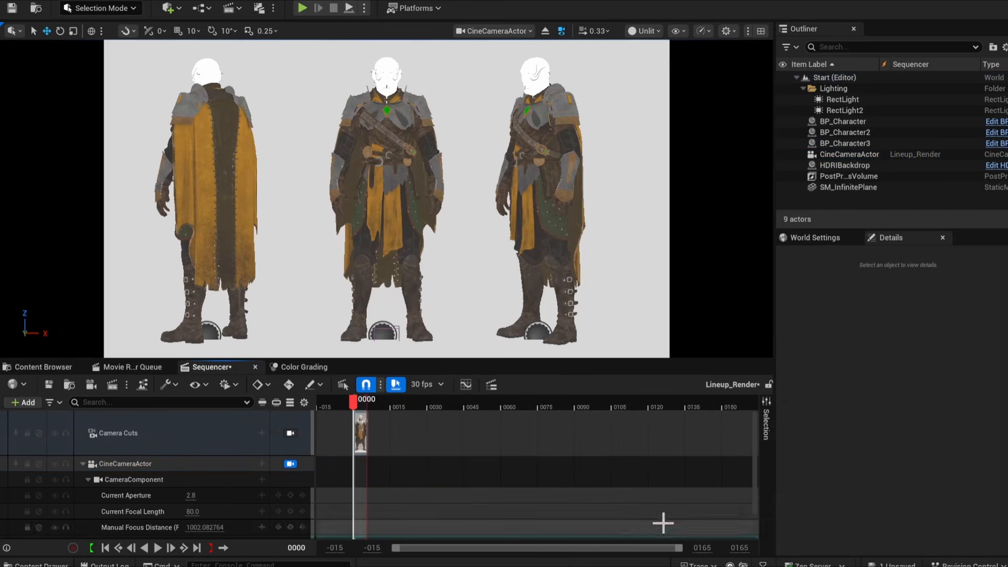
Set the sequence's view and working ranges to start at frame 0 and end at frame 10.
left_click(702, 548)
type("10")
key("Tab")
type("10")
key("Tab")
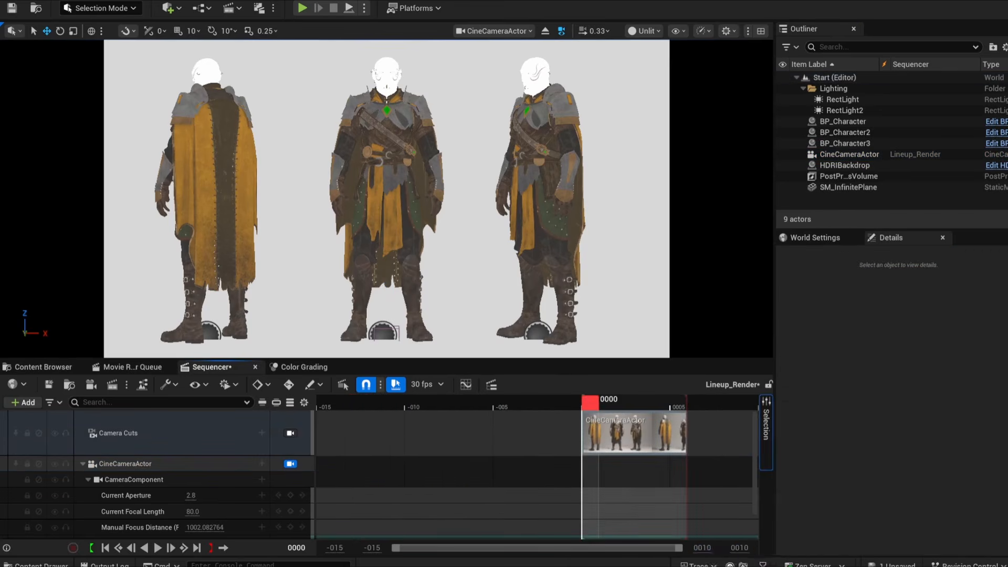
left_click(329, 548)
type("0")
key("Tab")
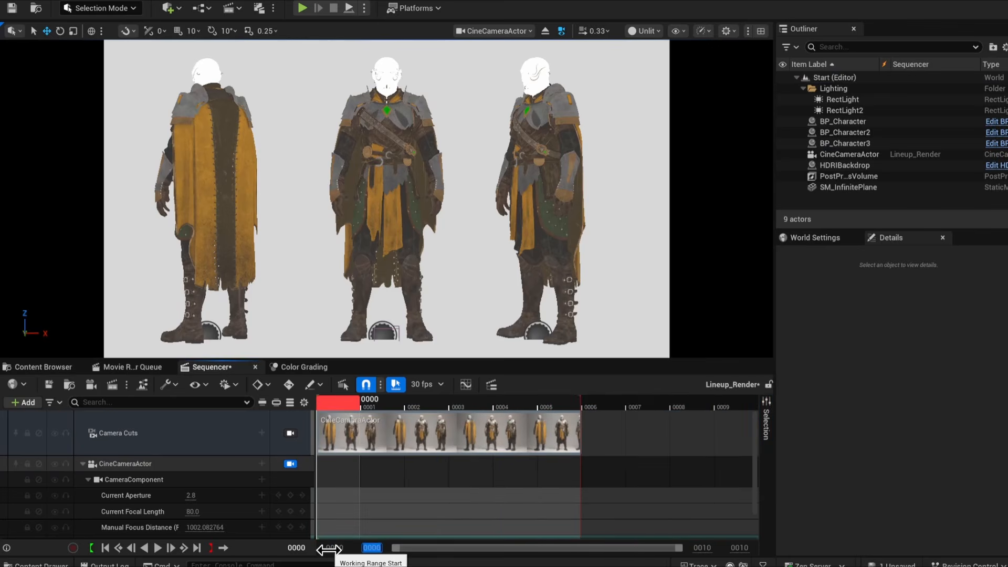
type("0")
key("Tab")
Trim the sequence's playback range and the camera cut section to a single frame, and enlarge the sequence editor area.
left_click_drag(581, 399, 372, 400)
left_click_drag(581, 432, 370, 428)
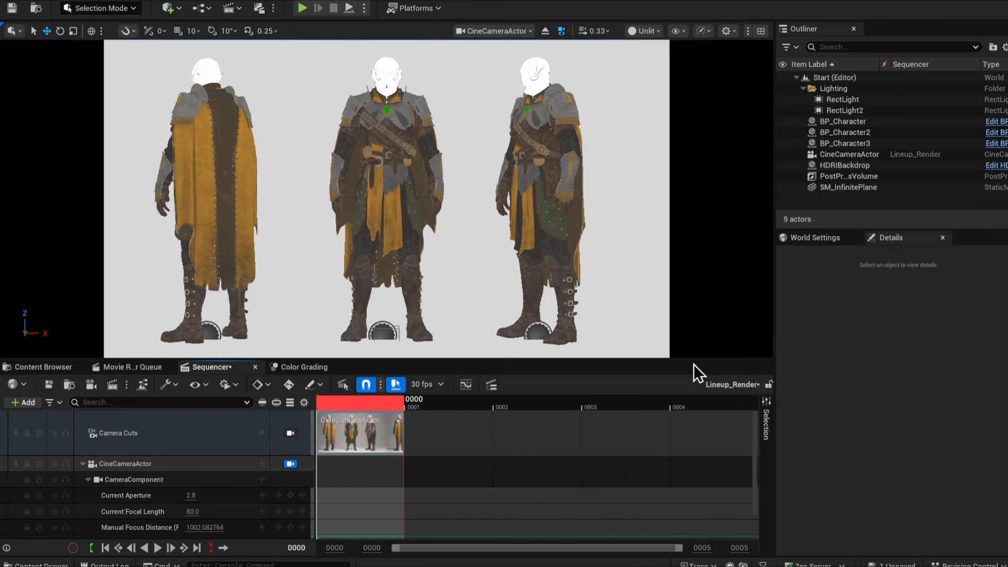
left_click_drag(693, 361, 694, 341)
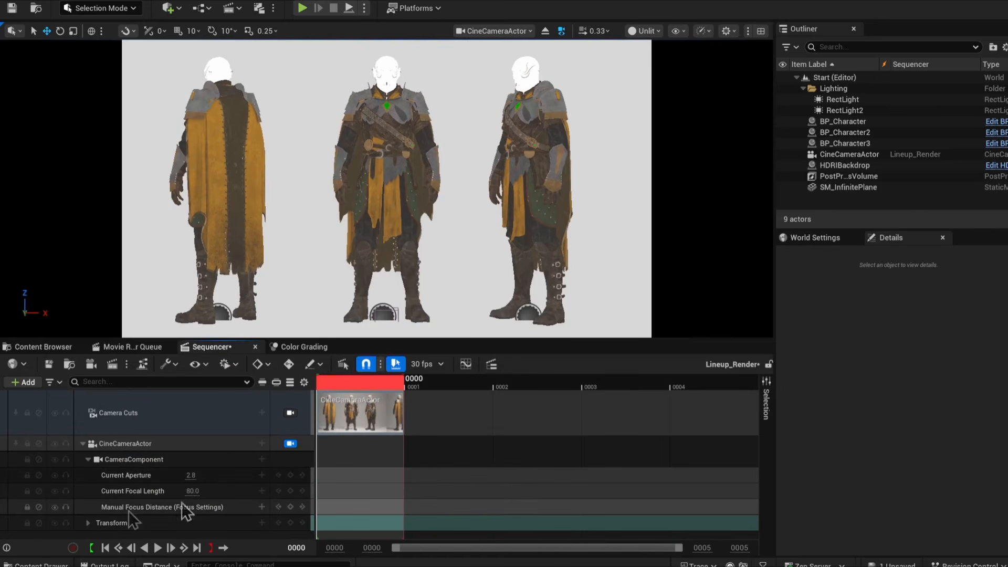
Review the CineCameraActor's transform channels in the sequence.
left_click(89, 523)
scroll(157, 499, "down", 2)
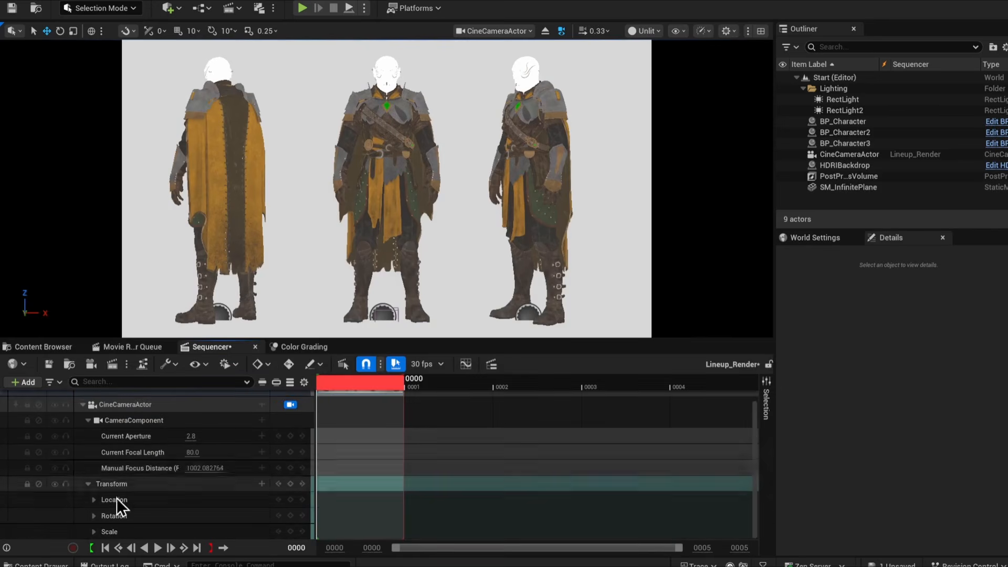
left_click(94, 500)
left_click(94, 500)
left_click(87, 484)
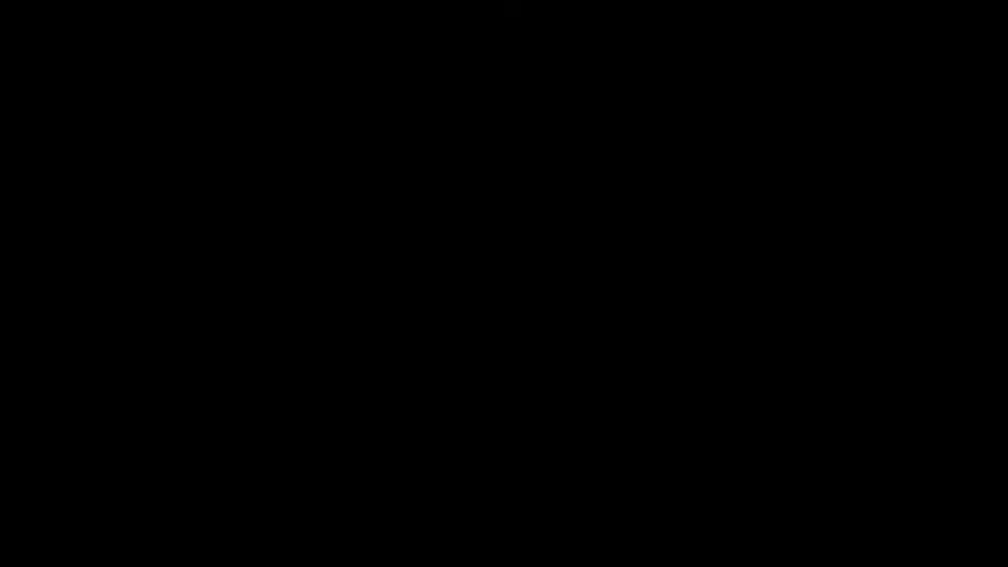
Add Lineup_Render as a job in the Movie Render Queue and save the project changes.
left_click(131, 347)
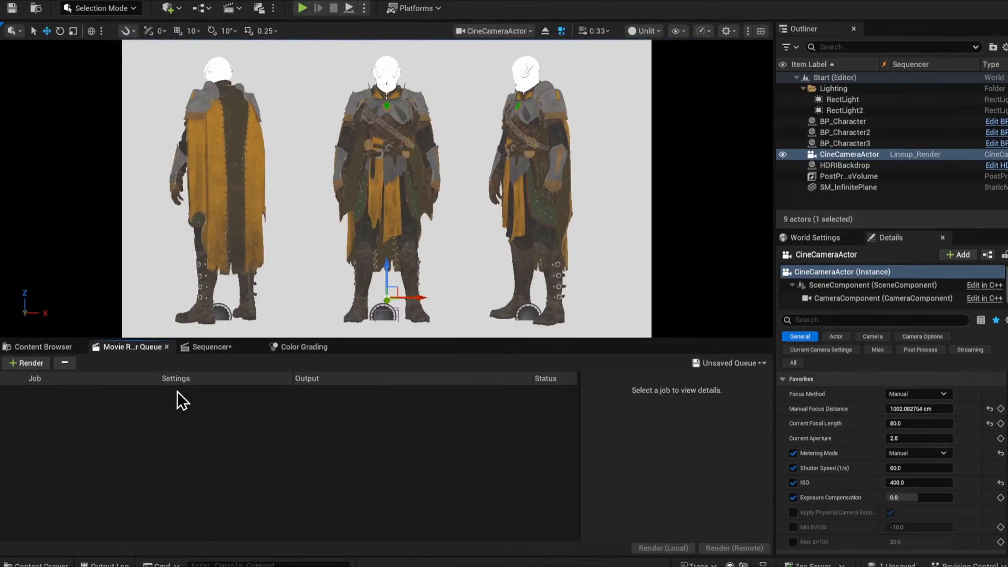
left_click(28, 363)
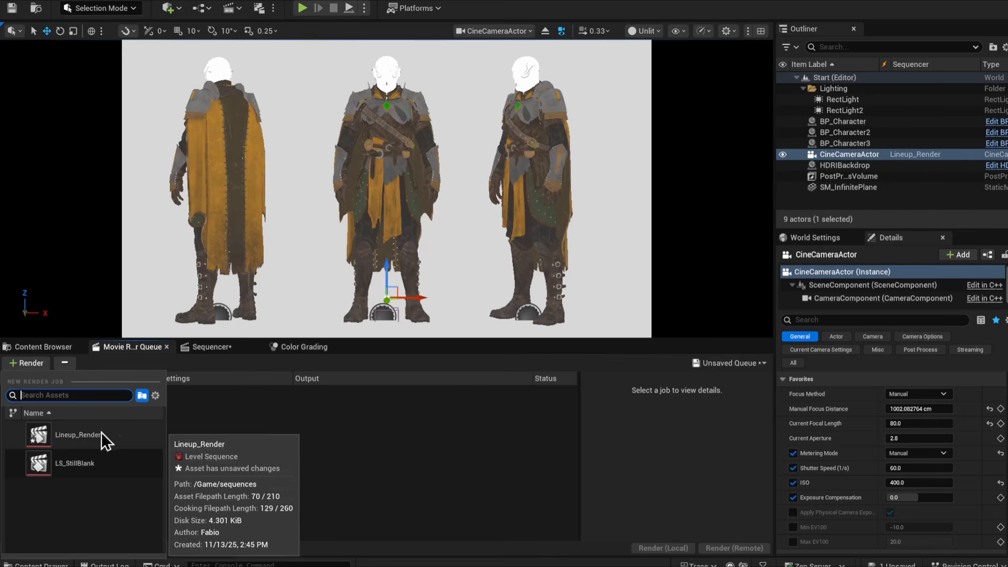
left_click(117, 437)
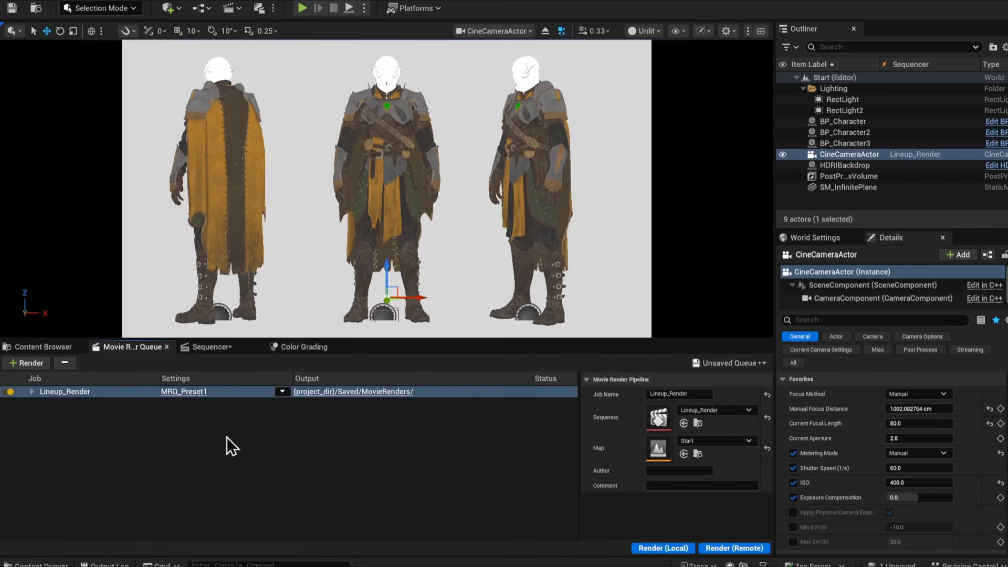
key("ctrl+s")
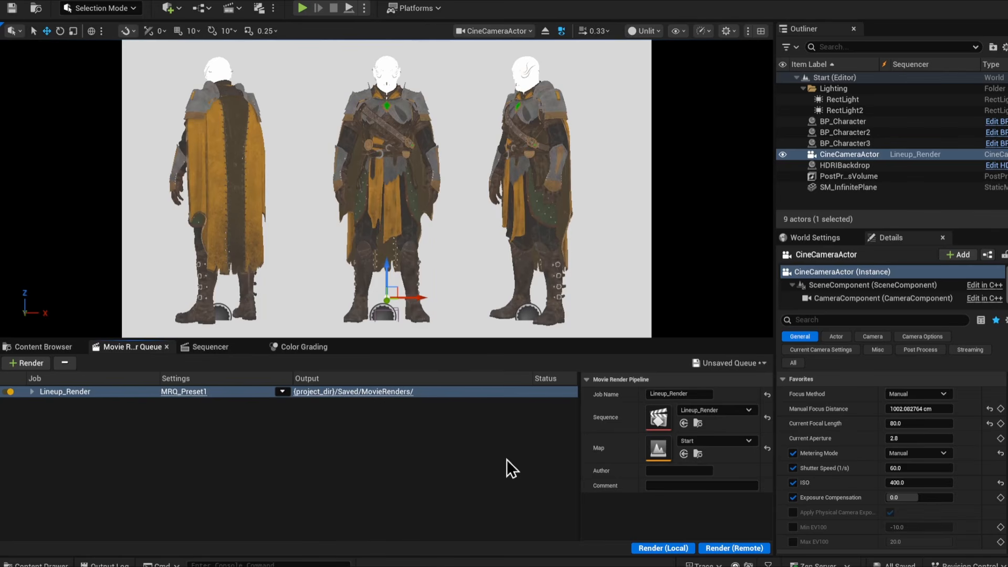
Check the queue saving options and review MRQ_Preset1's output, .jpg export and deferred rendering settings.
left_click(763, 366)
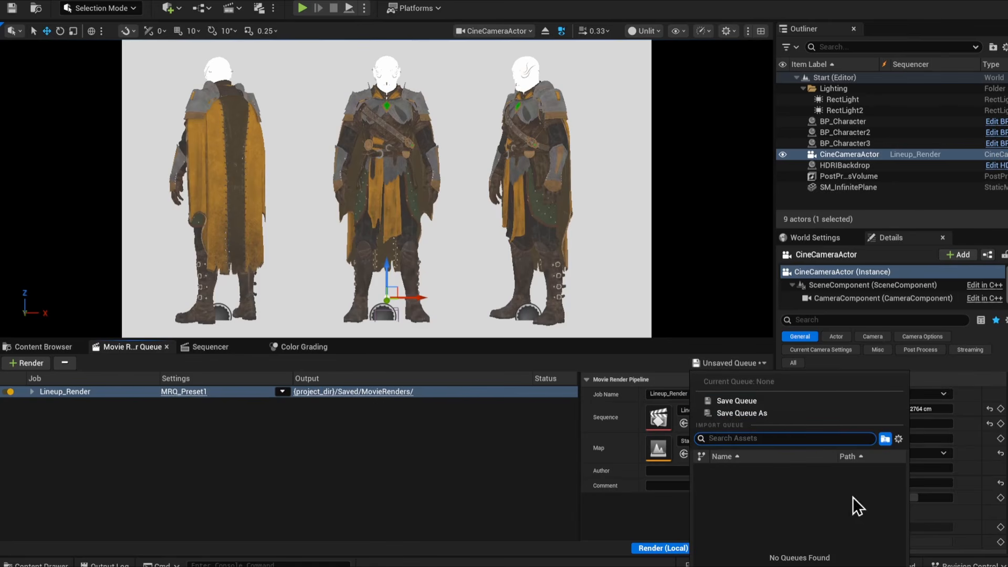
left_click(190, 423)
left_click(181, 393)
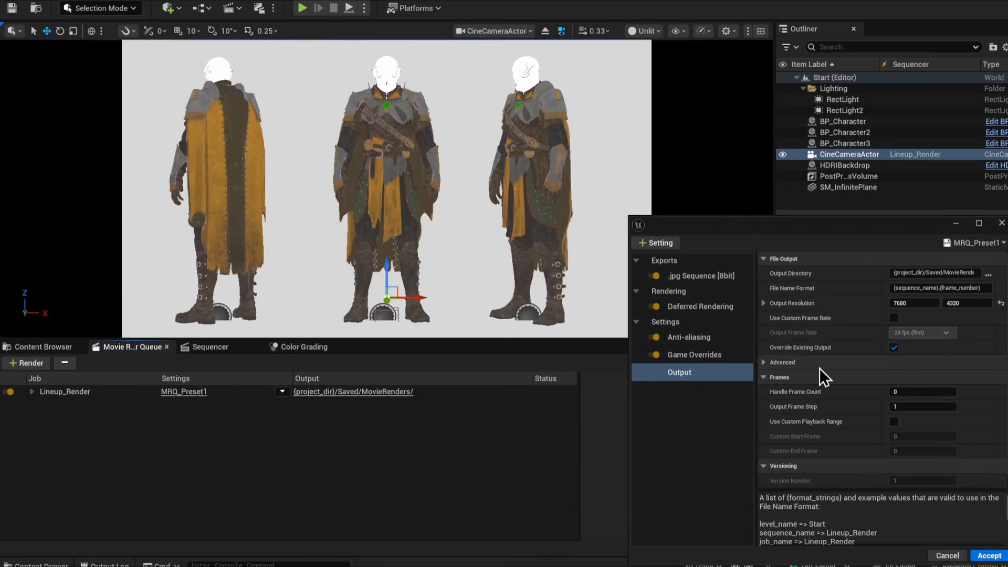
left_click(700, 276)
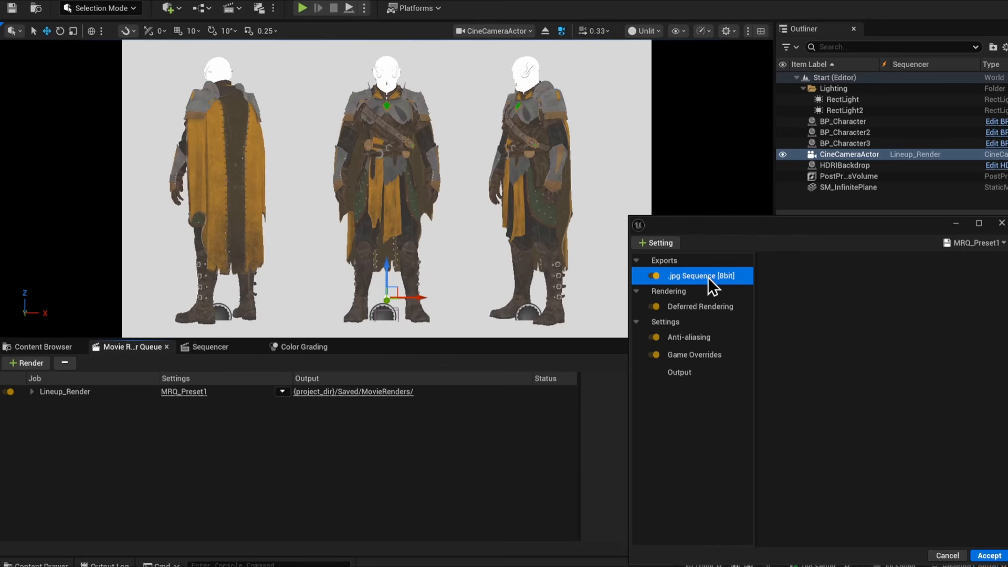
left_click(710, 308)
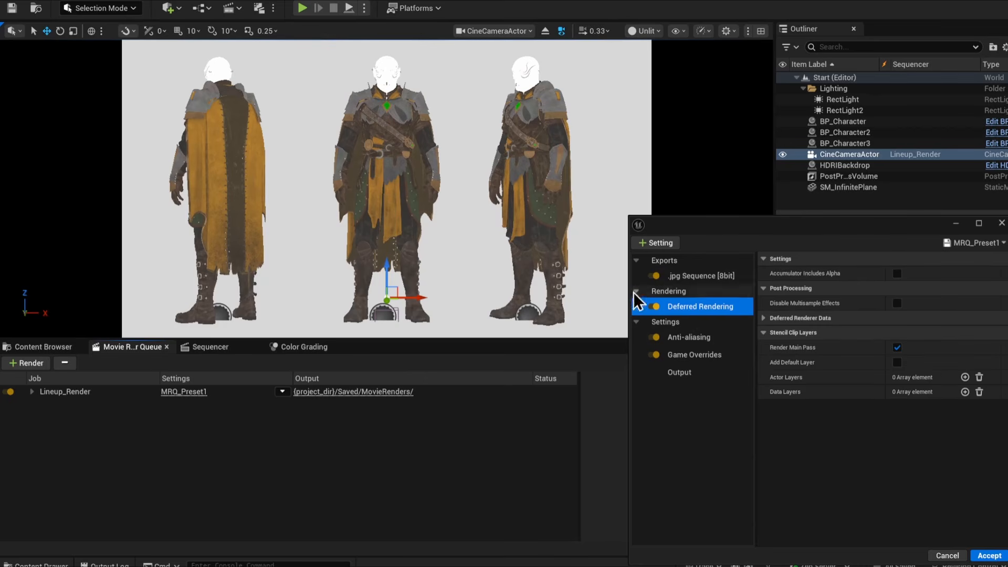
Review the preset's anti-aliasing sample counts and method options, keeping None as the method.
left_click(700, 337)
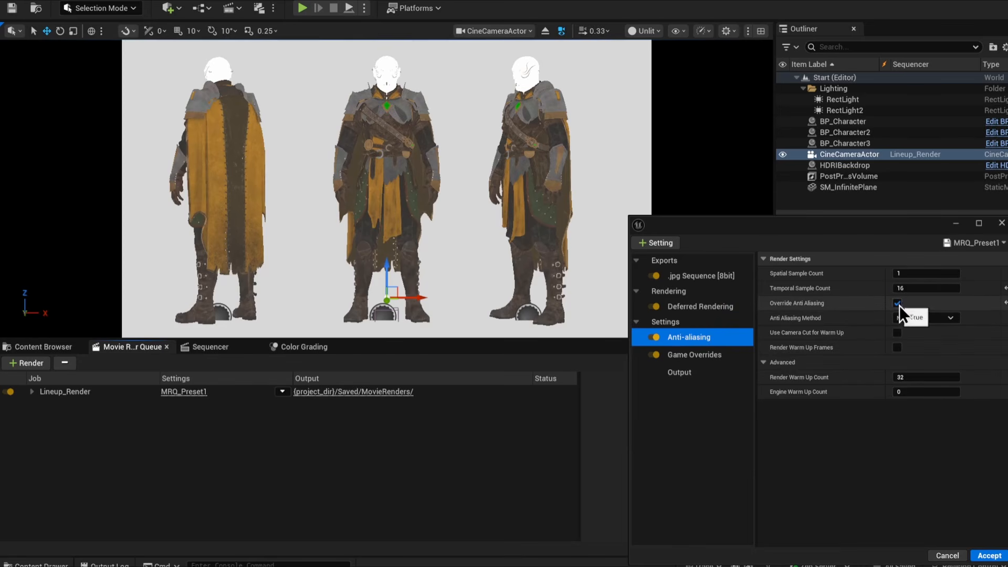
left_click(948, 319)
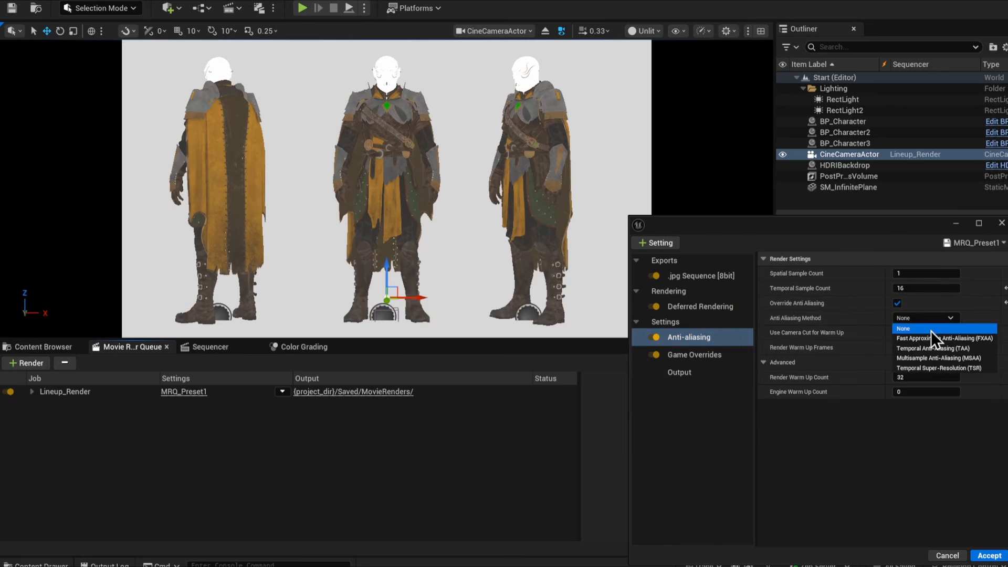
left_click(931, 330)
left_click(949, 320)
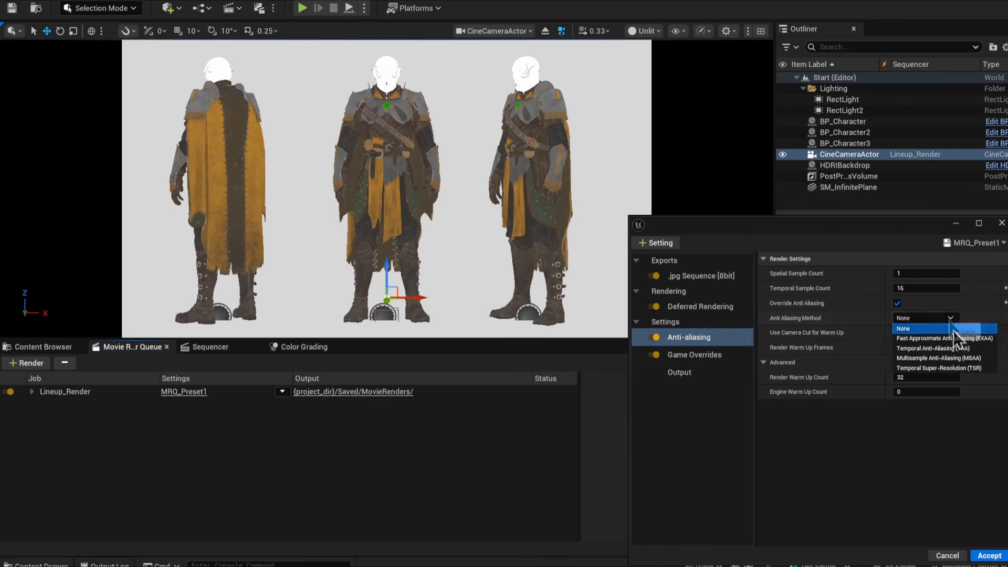
left_click(938, 330)
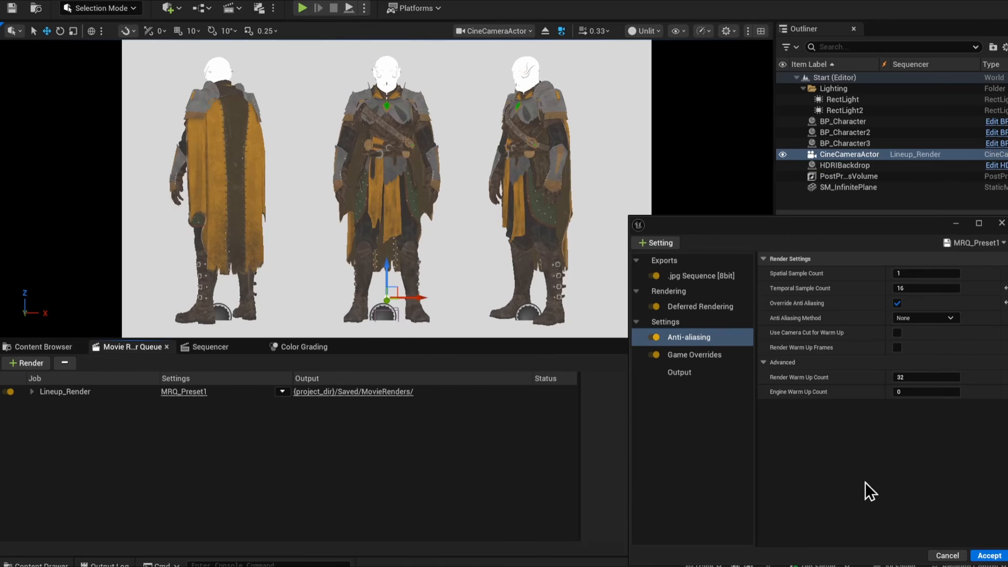
Examine the preset's Game Overrides and toggle Cinematic Quality Settings off and back on.
left_click(704, 356)
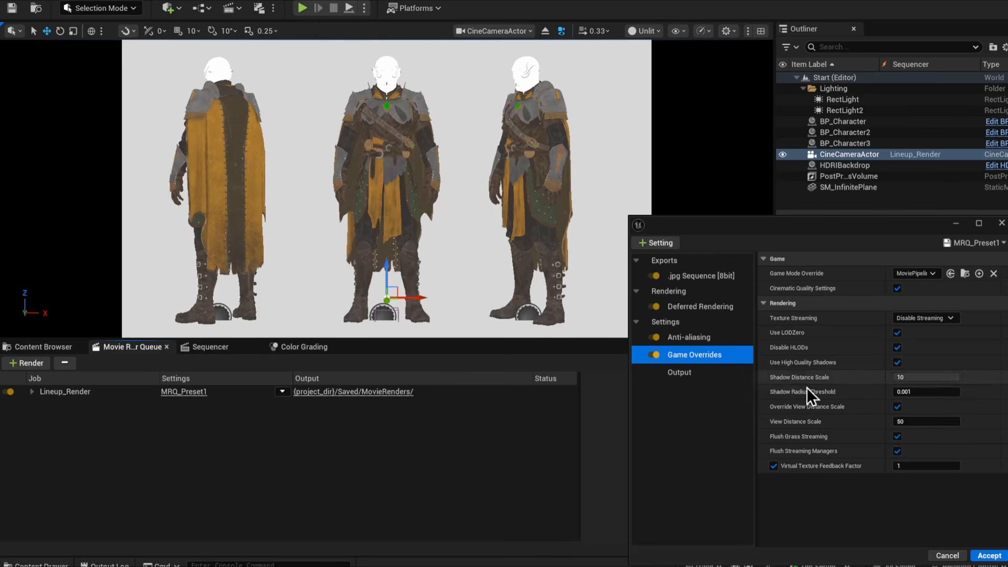
left_click(894, 513)
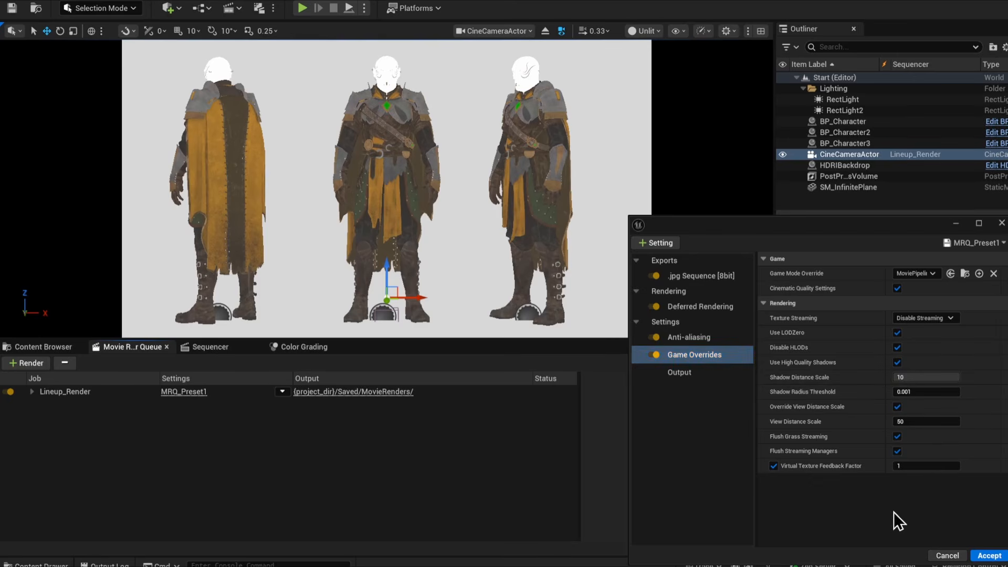
left_click(896, 291)
left_click(899, 290)
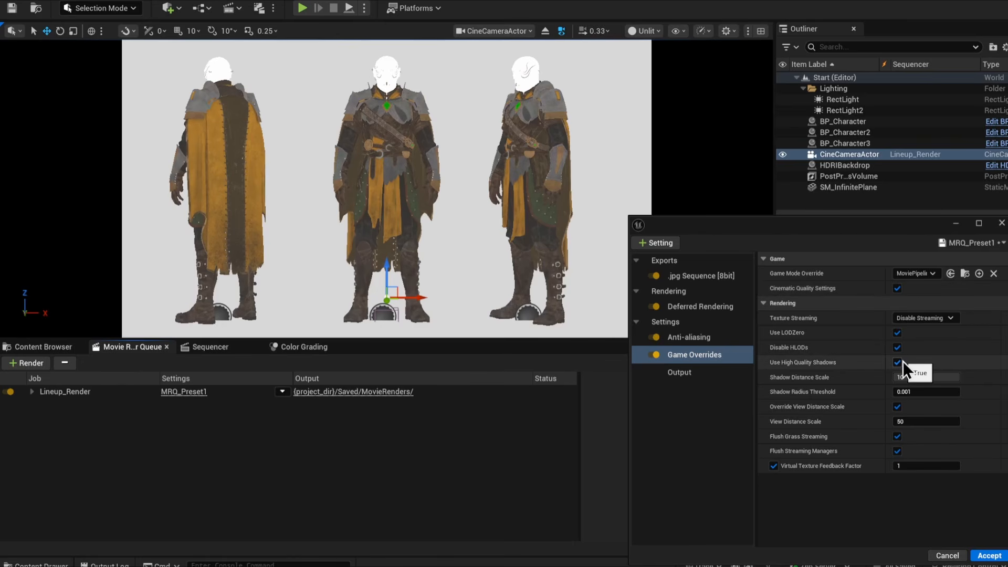
Look over the viewport scalability groups to compare the available quality levels.
left_click(676, 30)
left_click(703, 30)
mouse_move(764, 110)
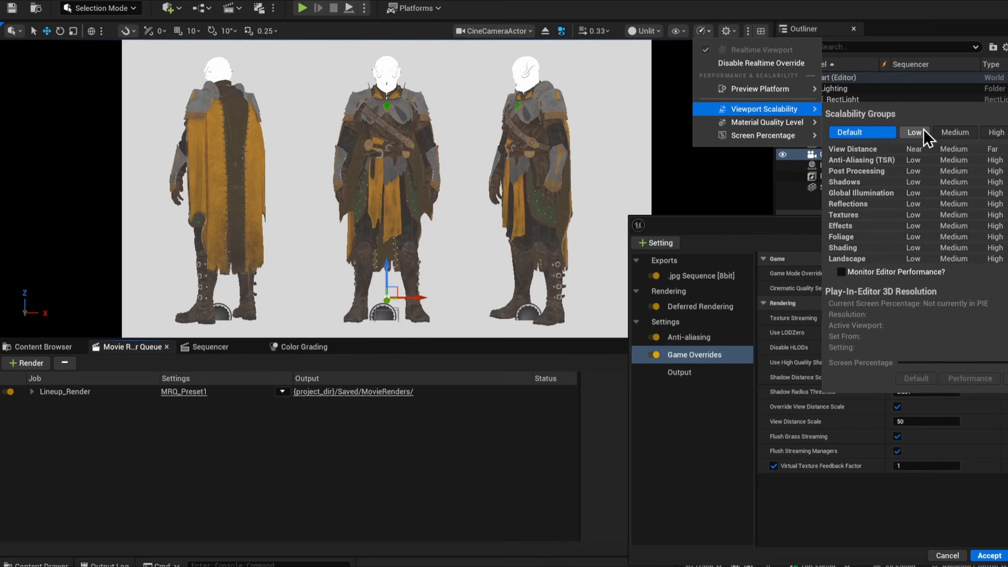
left_click(783, 224)
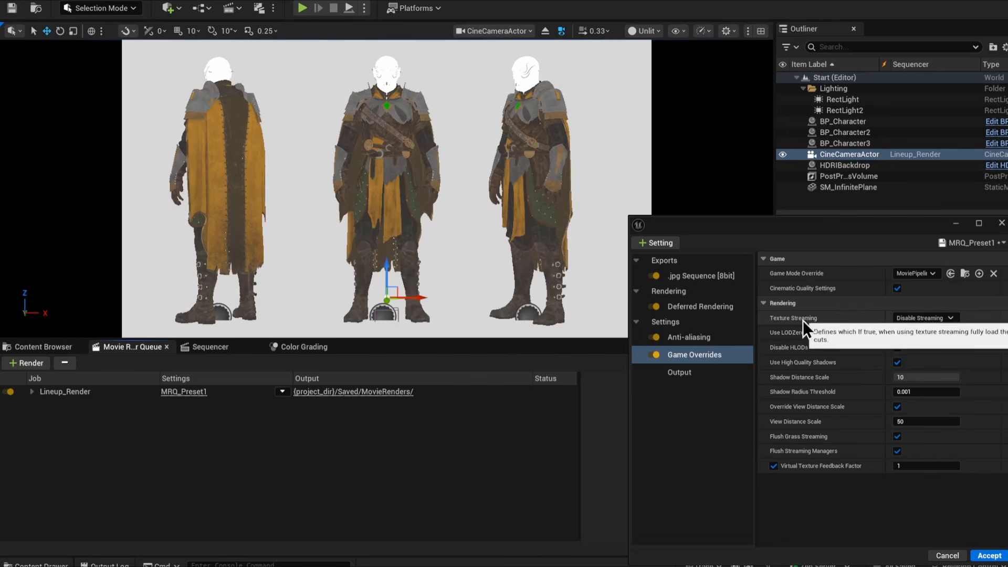
Check the Texture Streaming override and review the preset's output directory, file name format and resolution.
left_click(935, 317)
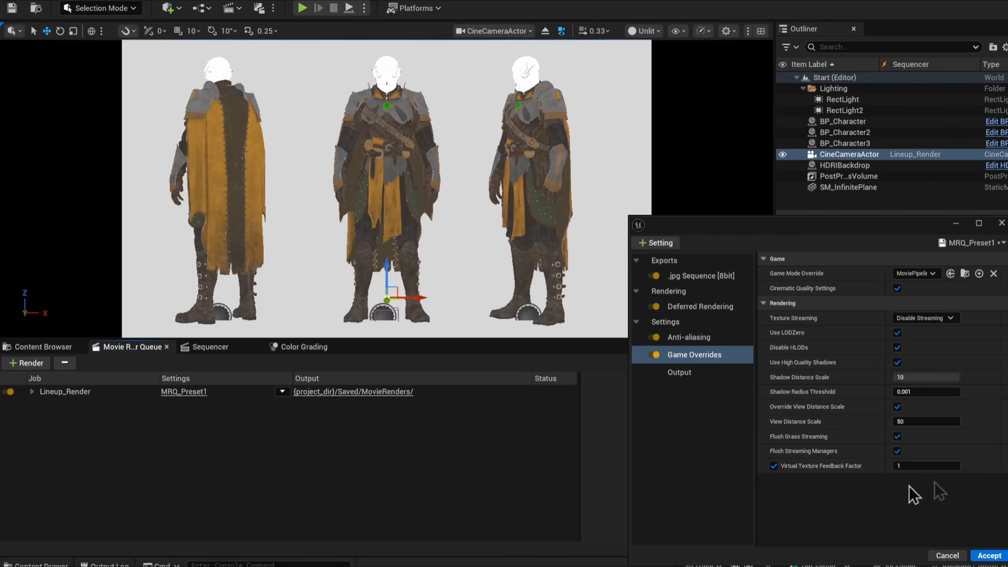
left_click(687, 375)
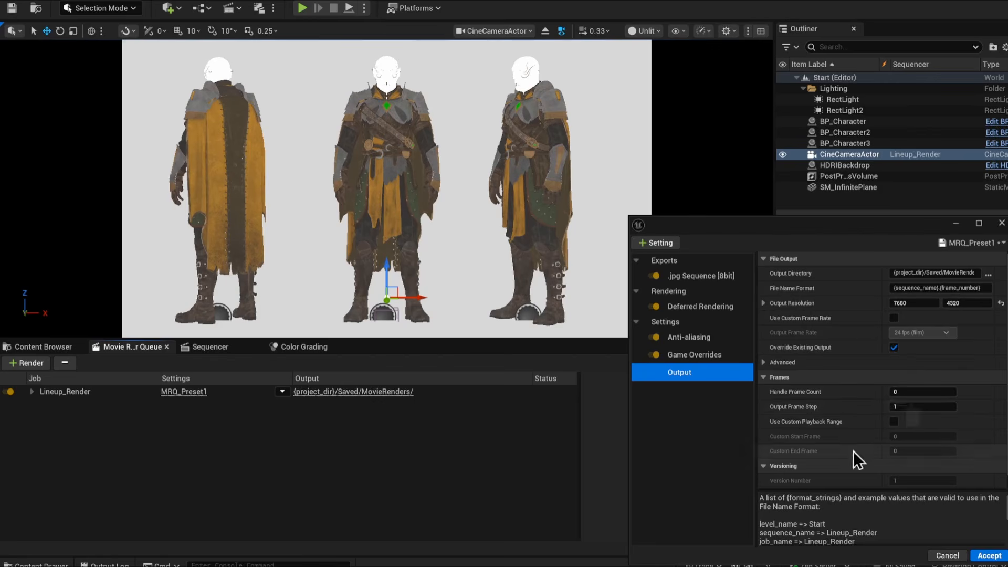
Save the current render settings to the MRQ_Preset1 preset and accept the configuration.
left_click(1001, 244)
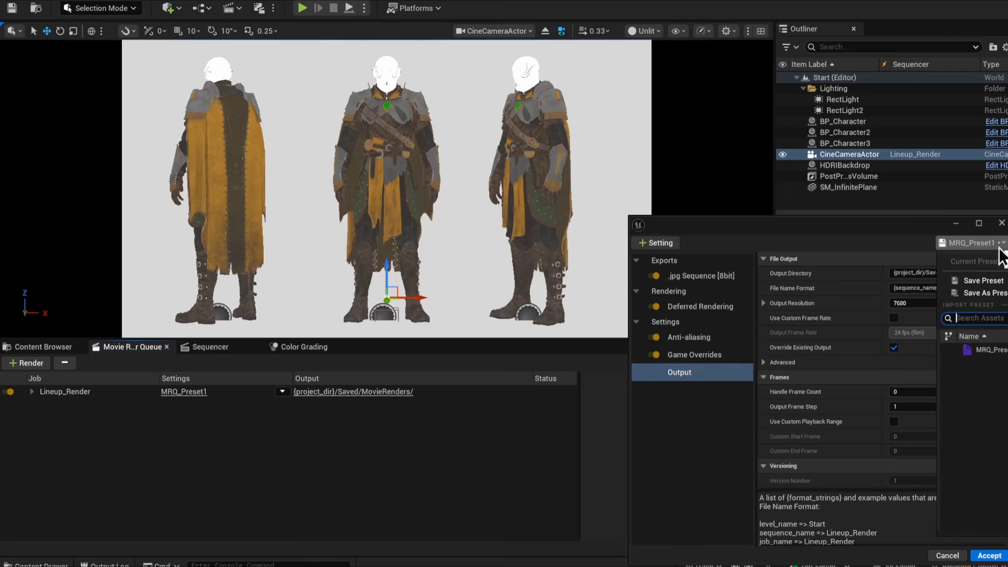
left_click(992, 292)
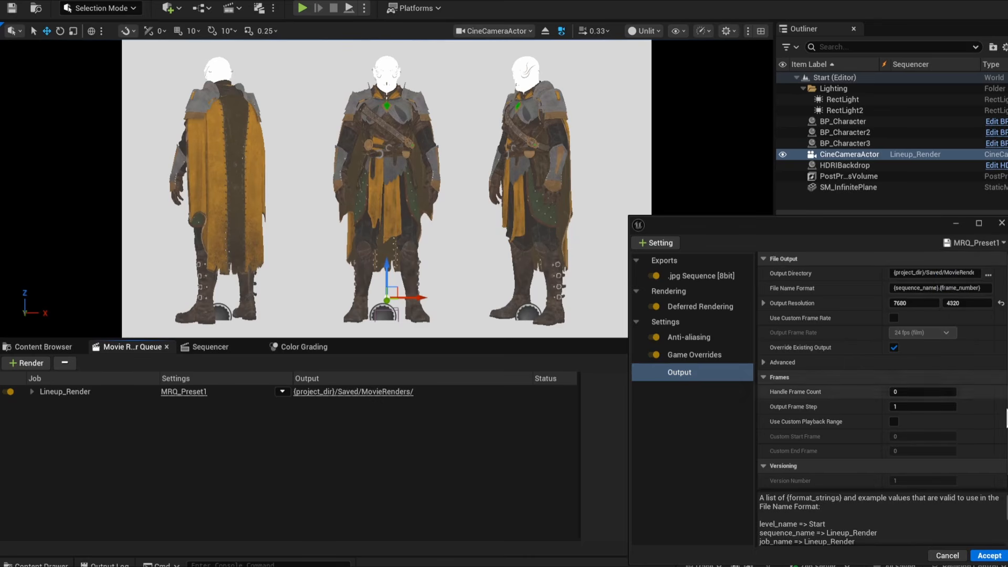
left_click(989, 556)
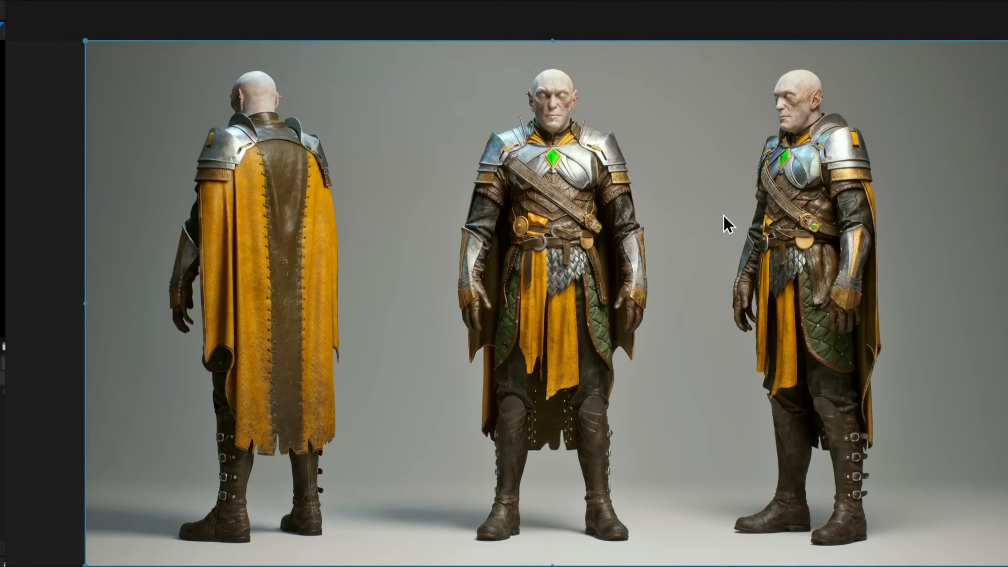
Examine the finished render of the back, front and three-quarter character views.
scroll(701, 218, "down", 2)
middle_click_drag(779, 336, 714, 353)
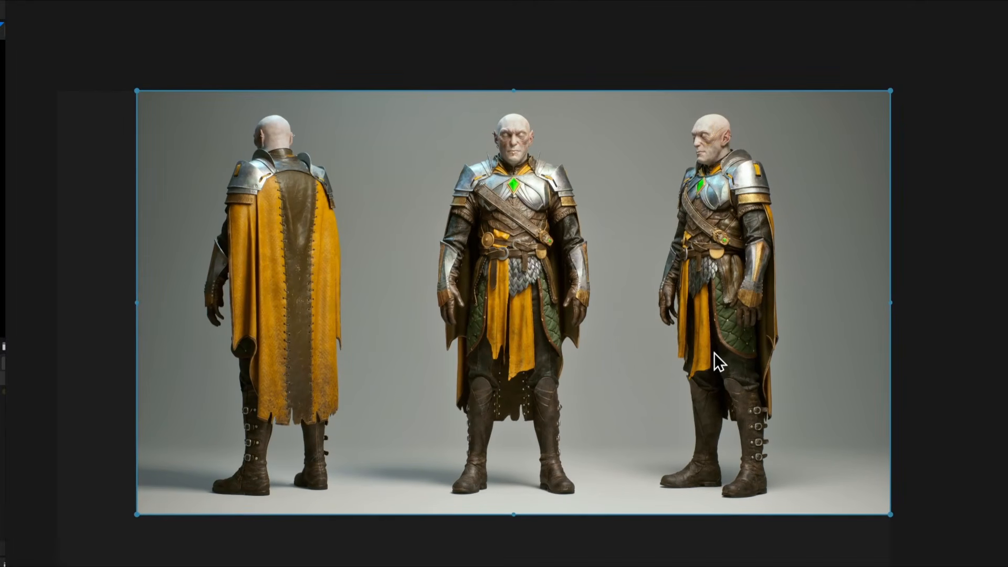
scroll(705, 338, "up", 2)
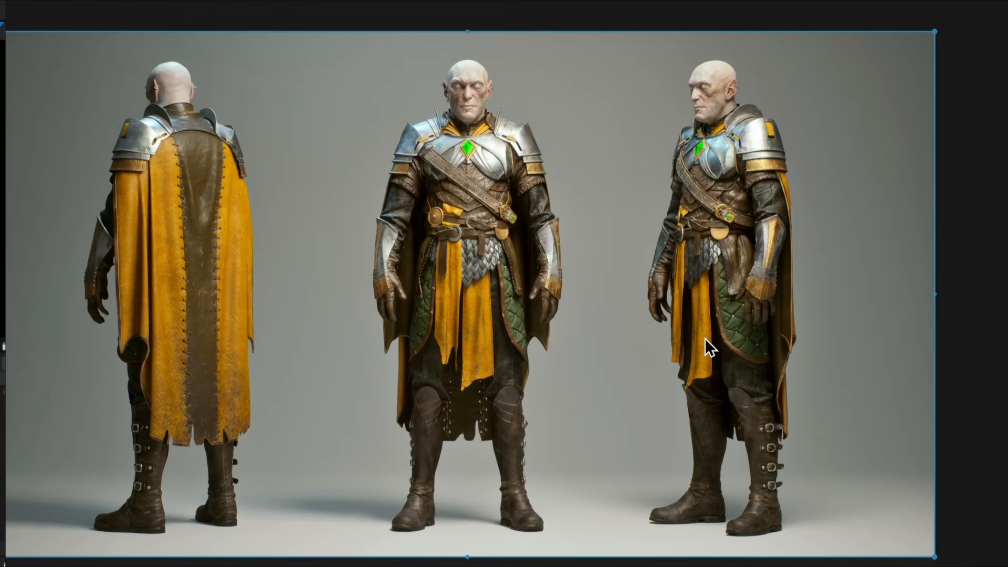
middle_click_drag(538, 290, 612, 256)
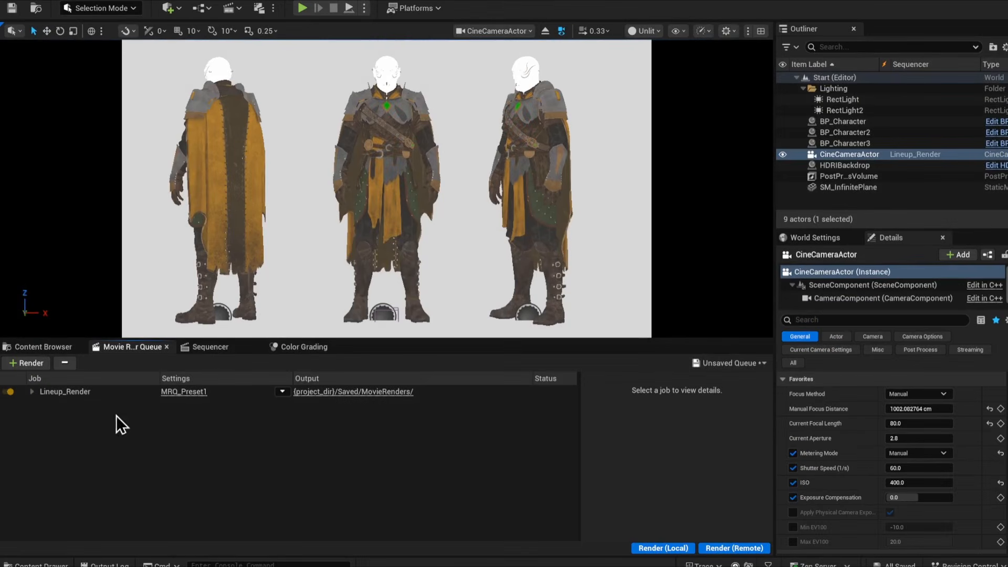
Add an .exr Sequence [16bit] export to the Lineup_Render job's settings and disable the .jpg Sequence export.
left_click(175, 393)
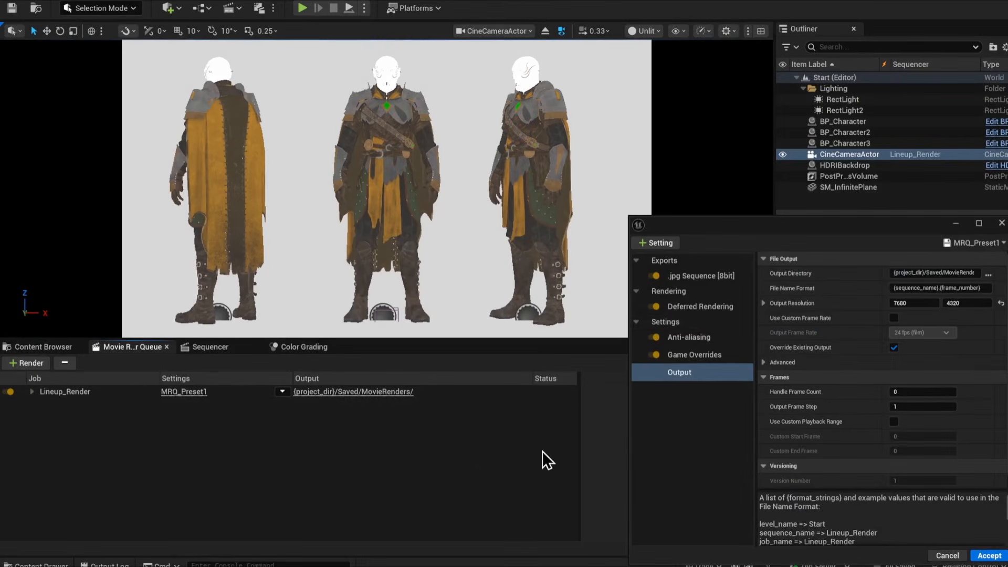
left_click(652, 243)
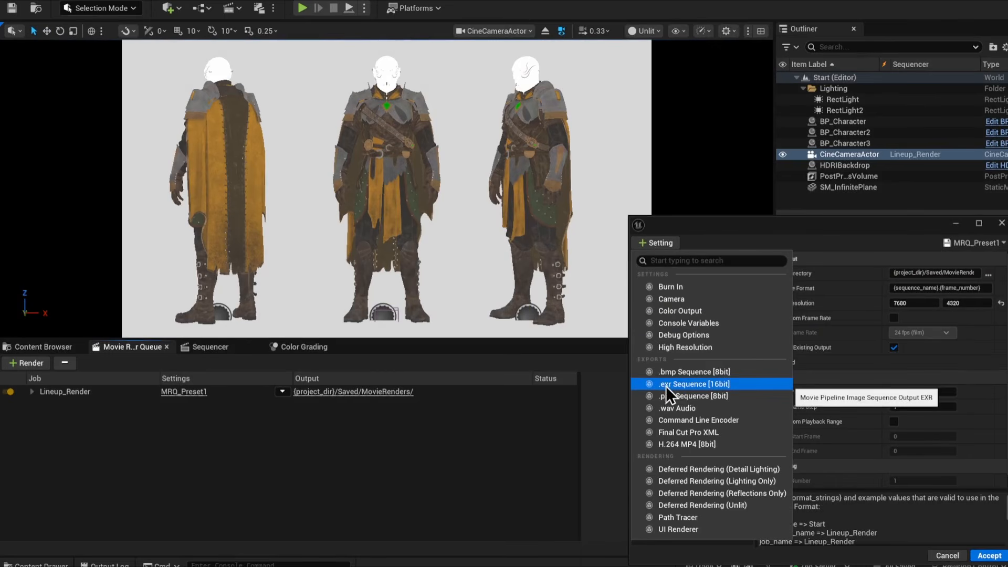
left_click(707, 385)
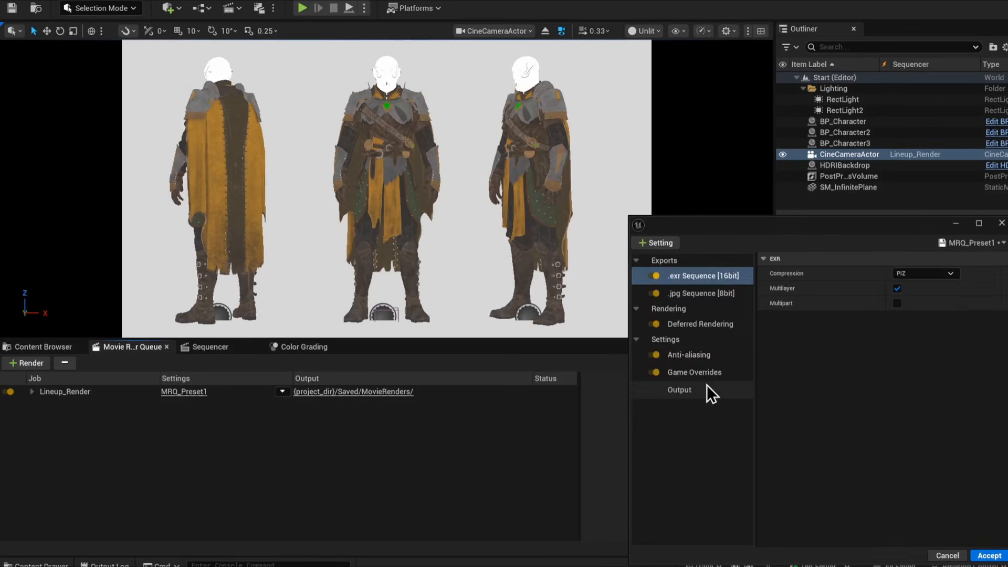
left_click(702, 293)
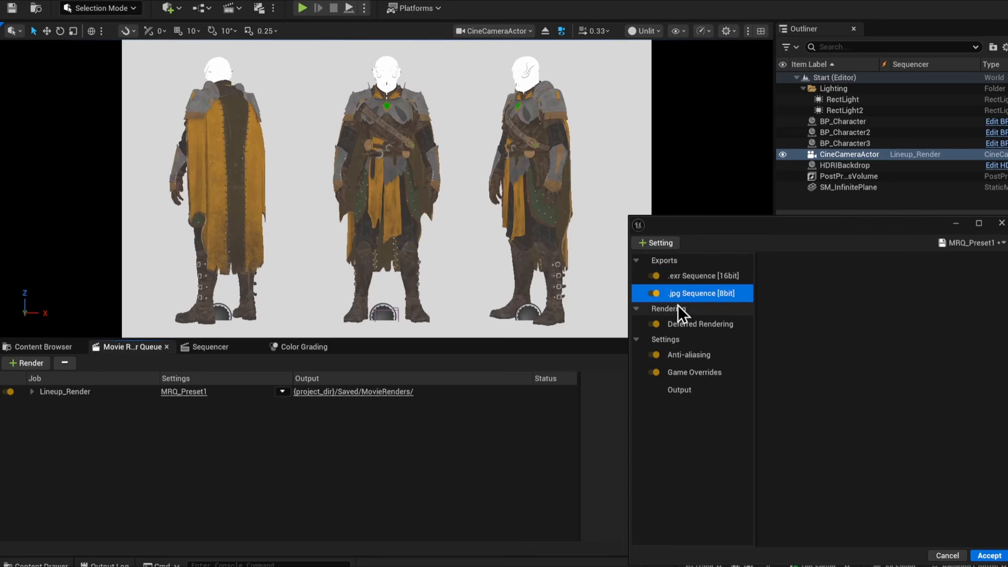
left_click(654, 293)
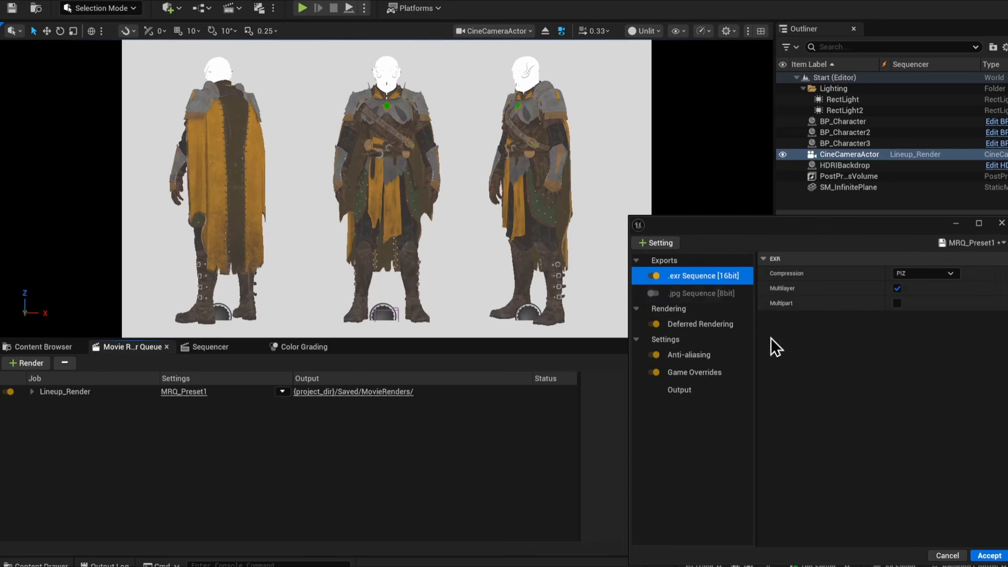
Set the EXR compression to DWAA and show the preset's Output settings.
left_click(933, 272)
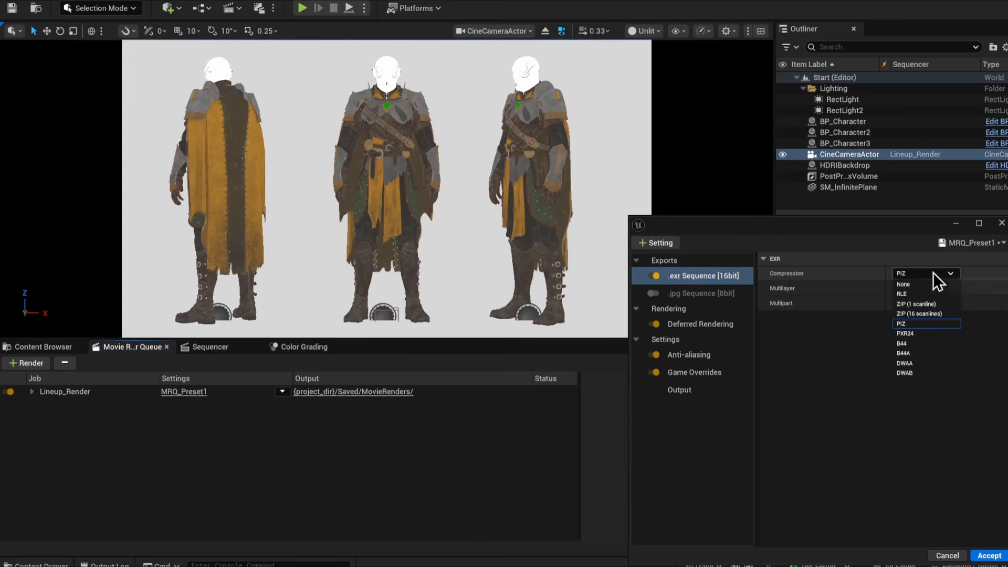
left_click(911, 364)
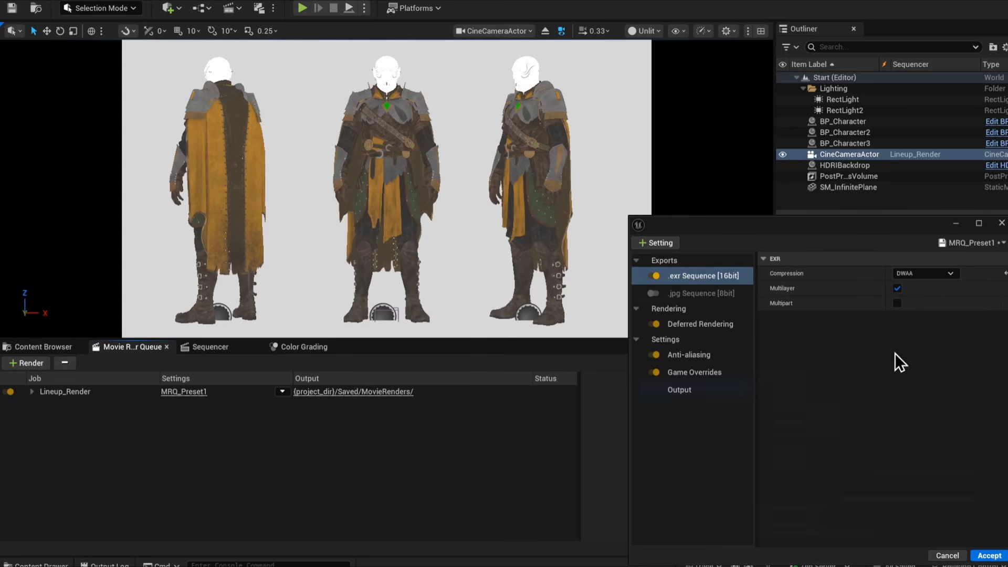
left_click(704, 390)
Add a Color Output setting with Disable Tone Curve enabled and accept the render configuration.
left_click(660, 243)
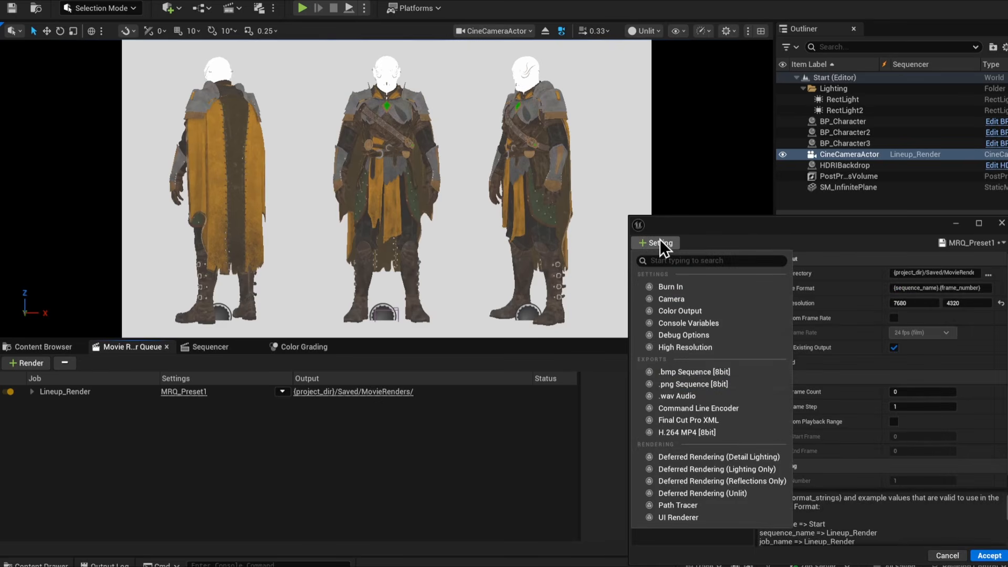
left_click(679, 307)
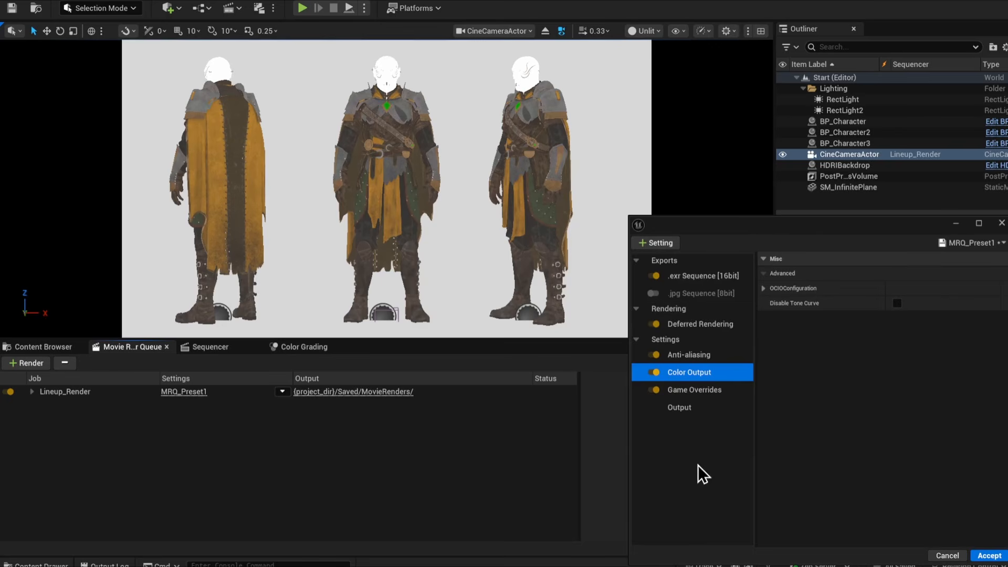
left_click(896, 305)
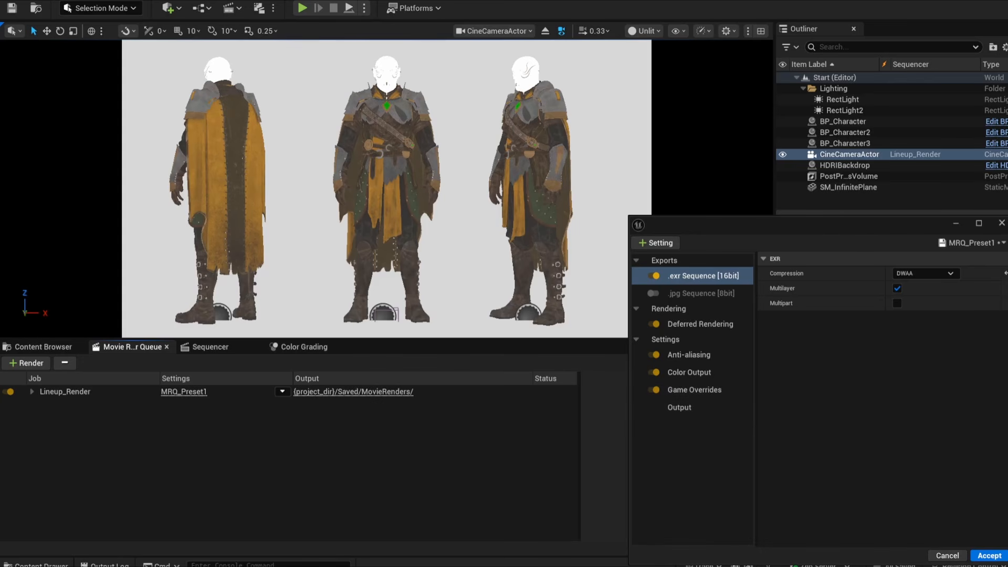
left_click(989, 556)
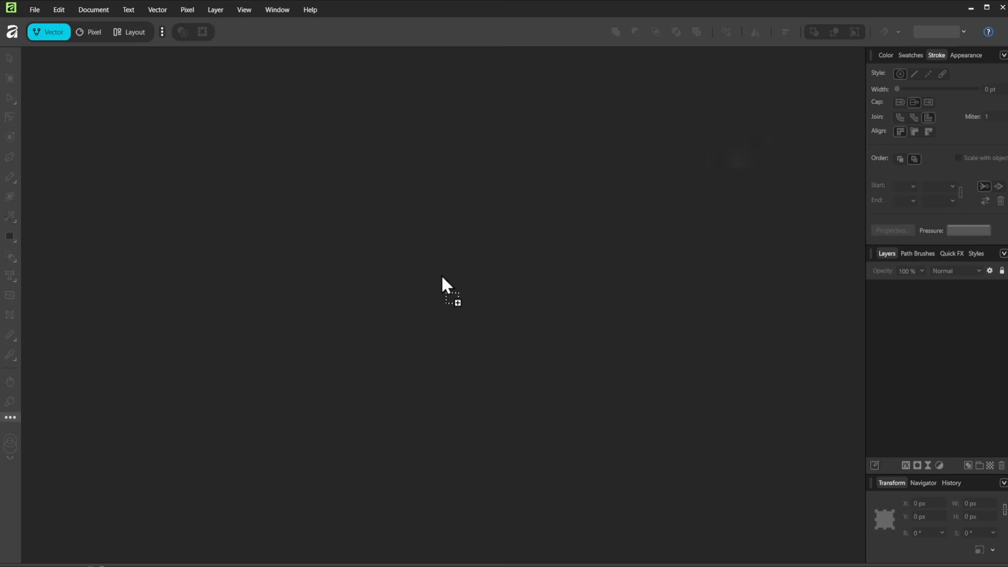
Switch to Affinity, open Lineup_Render.0000.exr and add a Tone Compression adjustment above the RGB layer.
left_click_drag(441, 274, 442, 277)
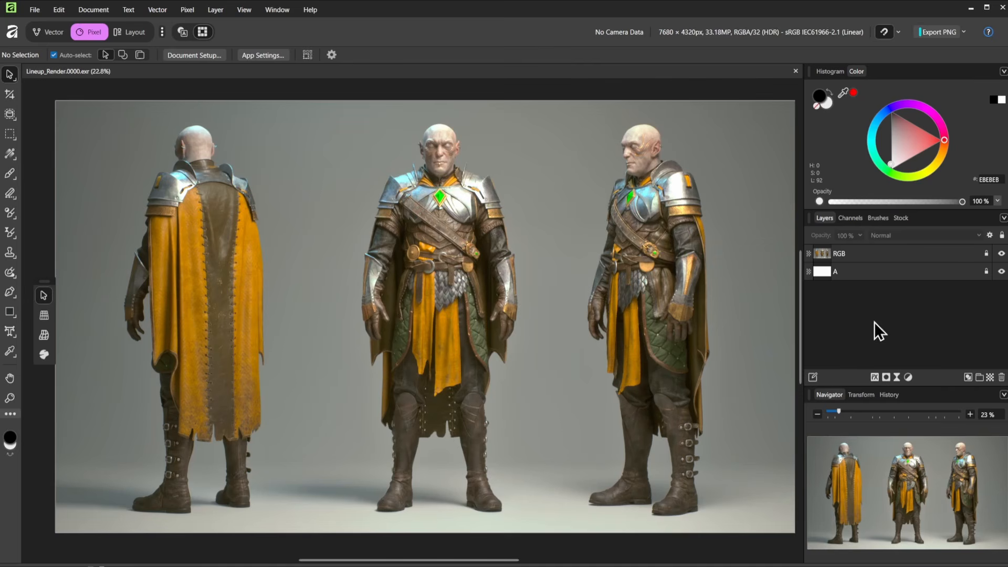
left_click(909, 378)
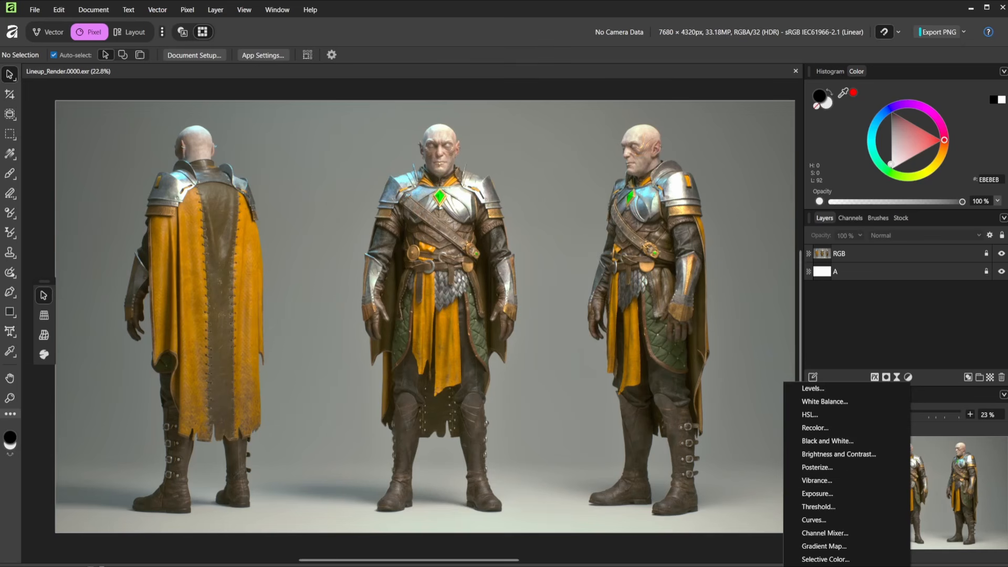
left_click(827, 566)
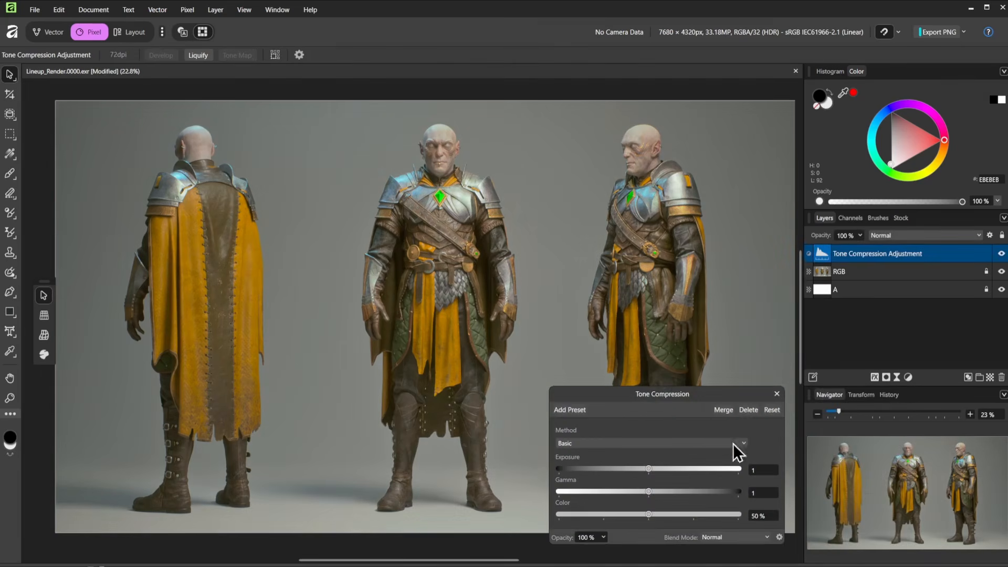
left_click_drag(662, 395, 586, 254)
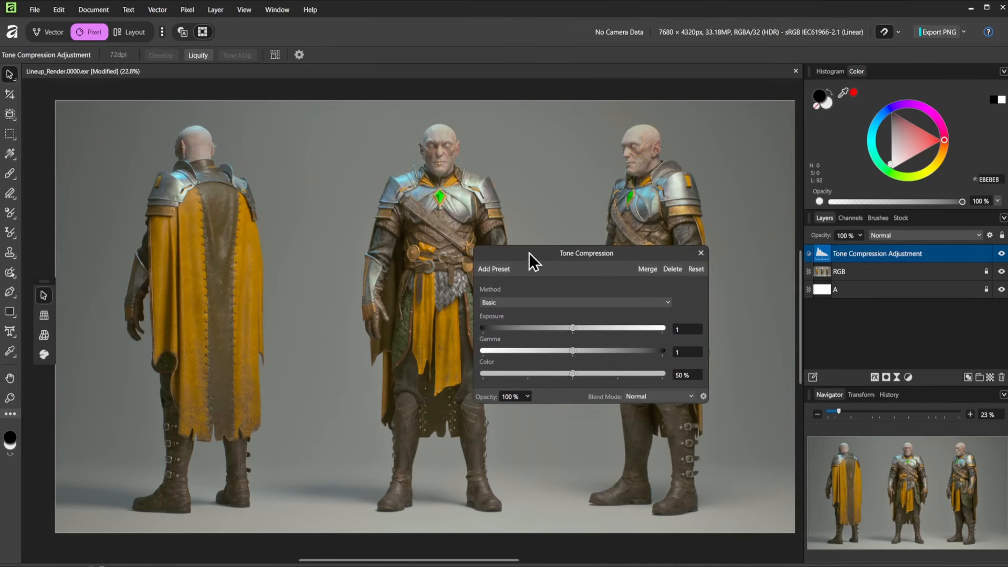
Try the Filmic and Log tone compression methods and settle on Contrast for the adjustment.
left_click(663, 302)
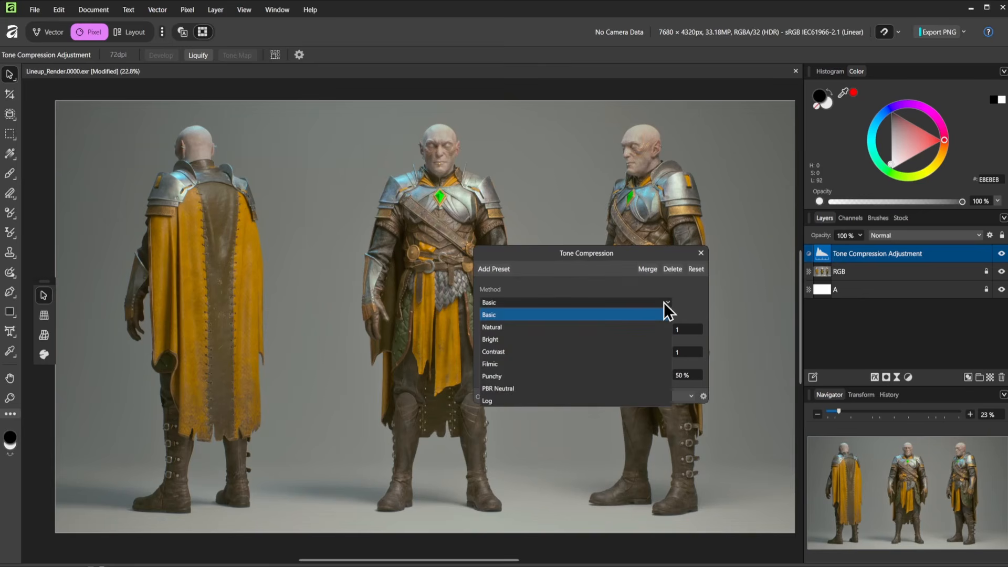
left_click(500, 366)
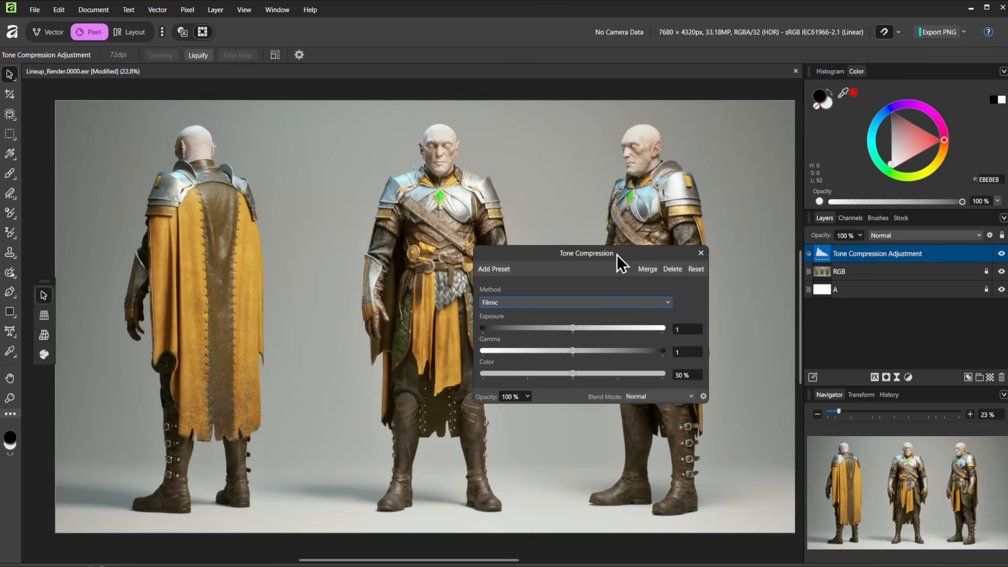
left_click(659, 305)
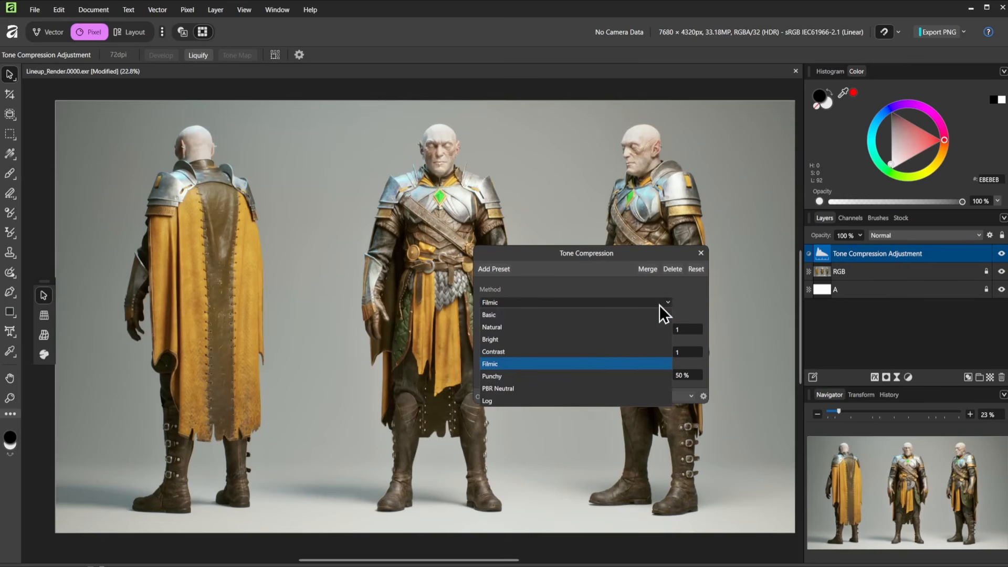
left_click(485, 401)
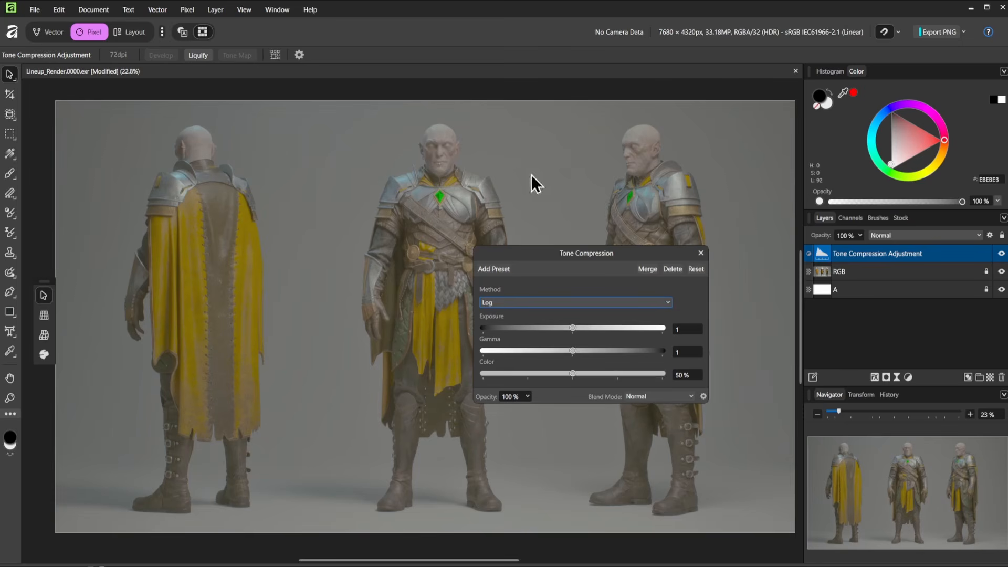
left_click(665, 304)
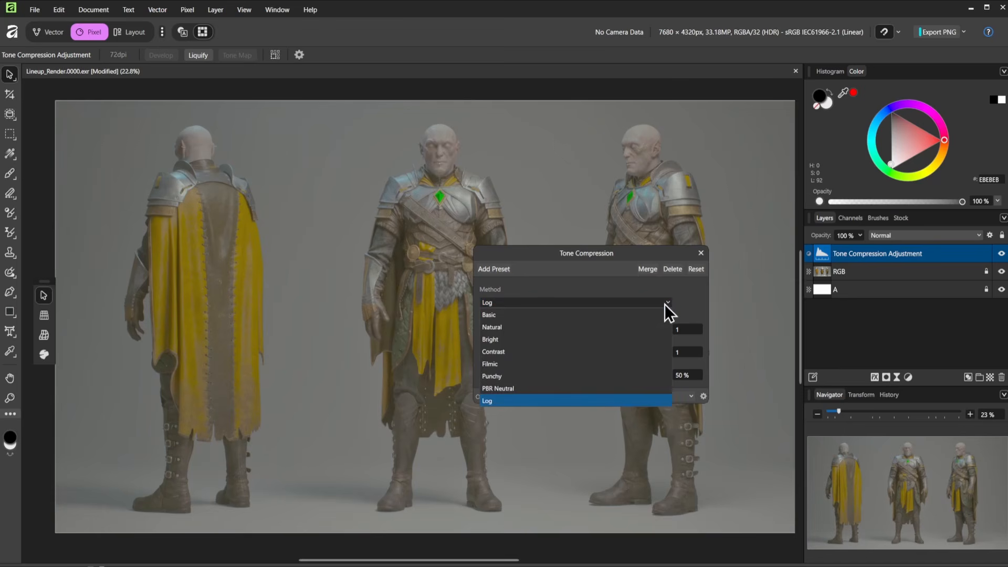
left_click(501, 351)
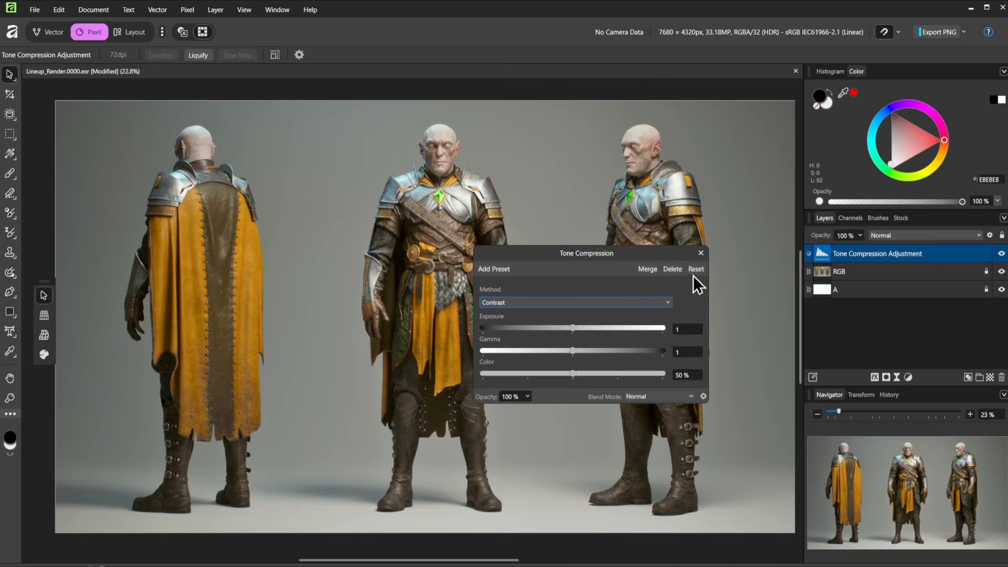
left_click(701, 253)
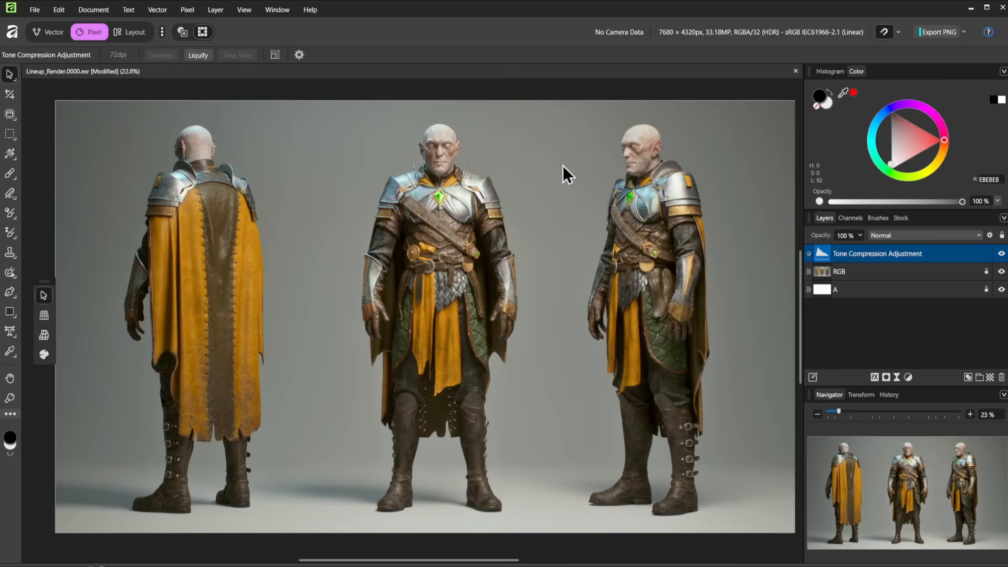
Toggle the Tone Compression adjustment's visibility to compare the image with and without it.
left_click(1001, 253)
left_click(1002, 253)
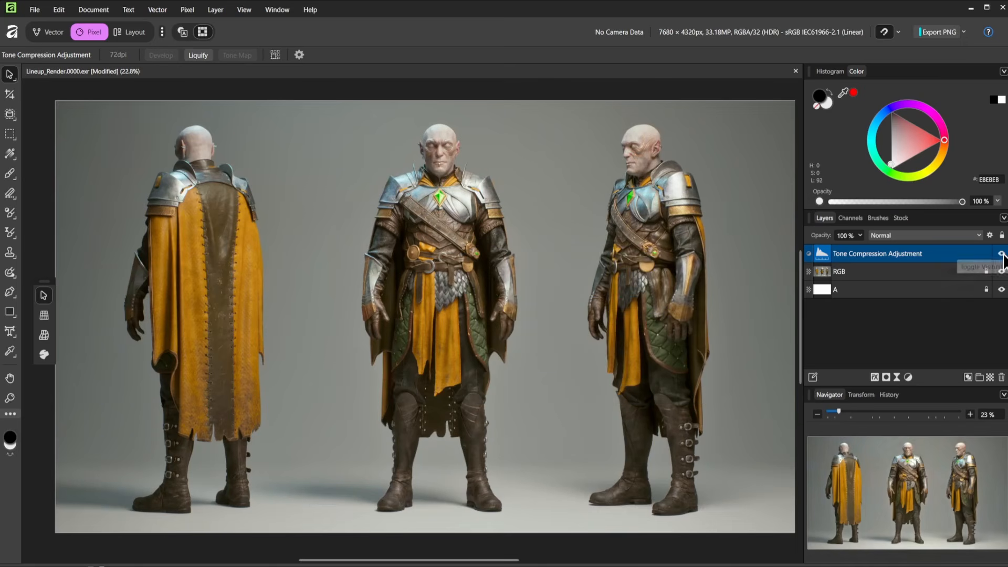
left_click(1002, 254)
left_click(1001, 254)
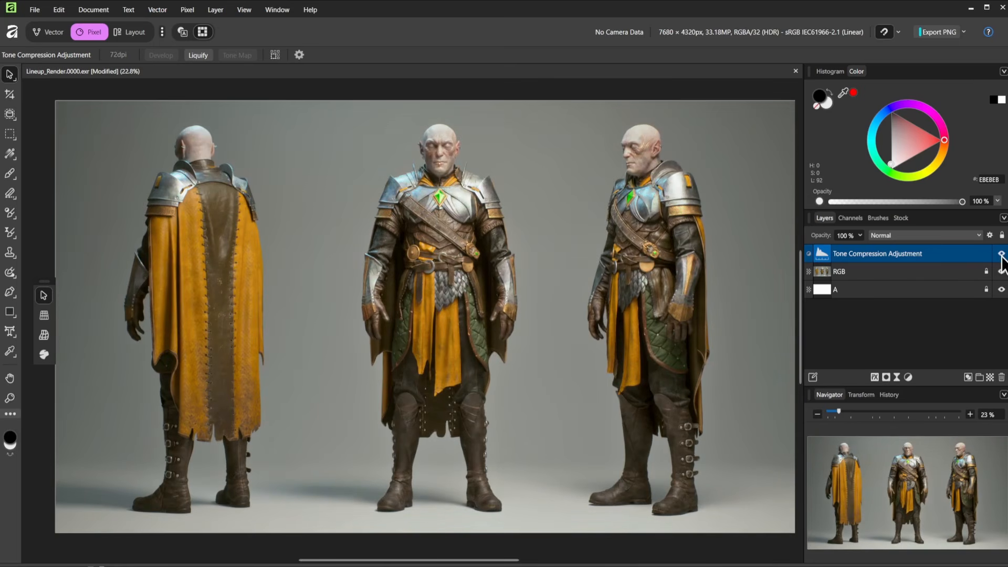
Inspect the tone-compressed render up close, checking faces, armor, belts and cloth across the character views.
scroll(427, 182, "up", 8)
middle_click_drag(683, 342, 361, 350)
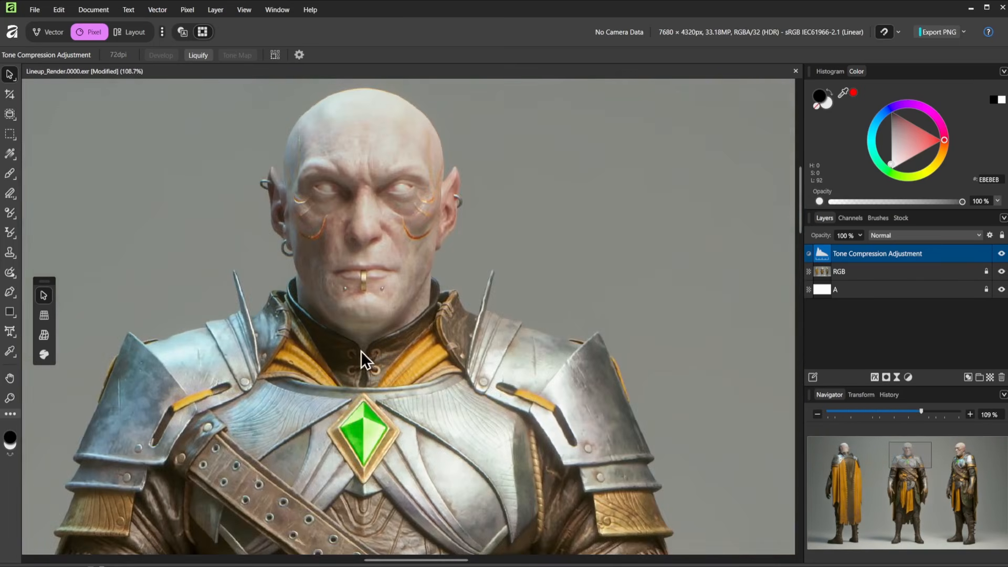
middle_click_drag(643, 403, 301, 315)
middle_click_drag(745, 326, 343, 292)
mouse_move(619, 182)
middle_mouse_down()
mouse_move(386, 223)
mouse_move(386, 273)
middle_mouse_up()
scroll(458, 362, "up", 2)
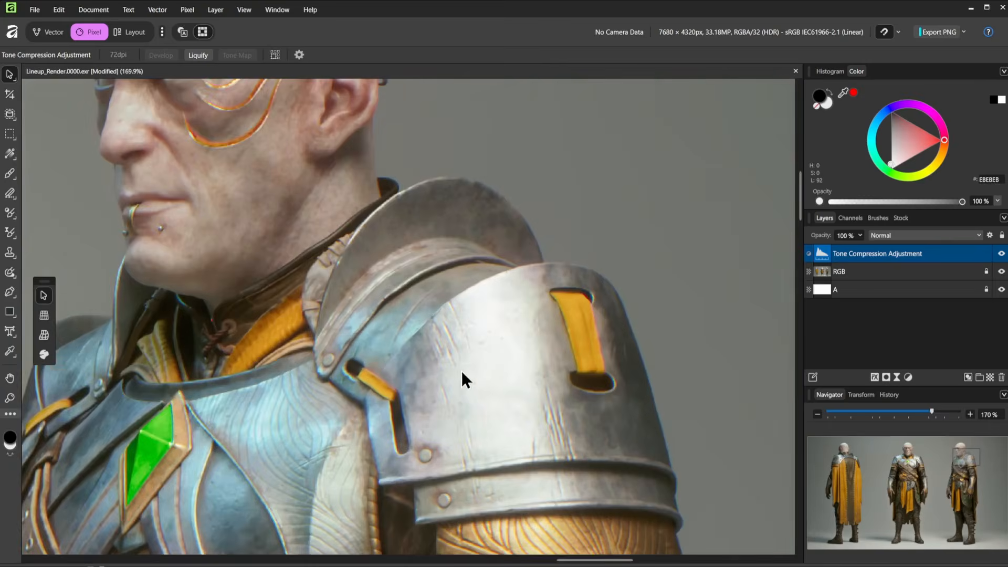
middle_click_drag(152, 388, 575, 422)
middle_click_drag(529, 251, 316, 351)
scroll(578, 243, "down", 10)
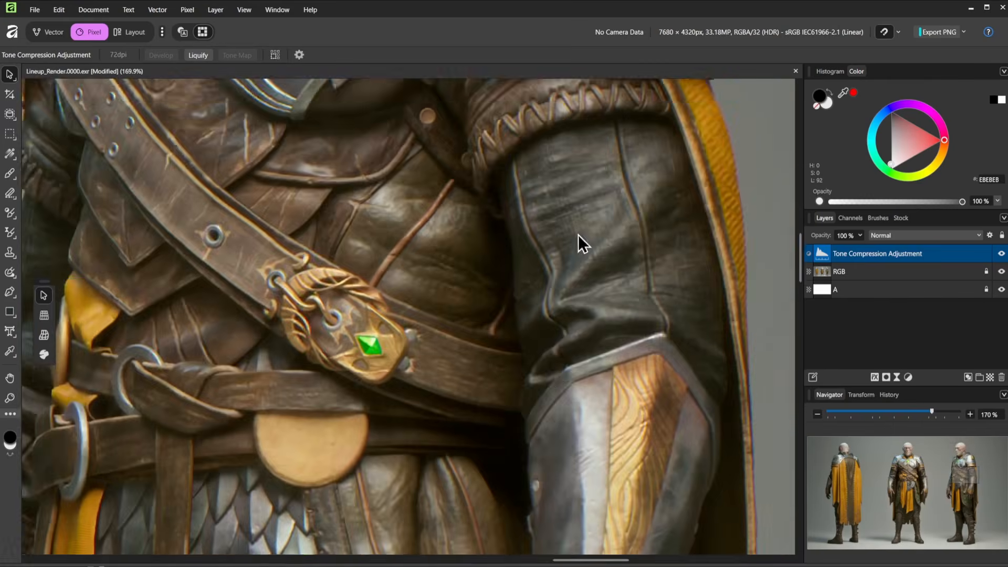
scroll(615, 336, "down", 2, "ctrl")
scroll(635, 438, "down", 10)
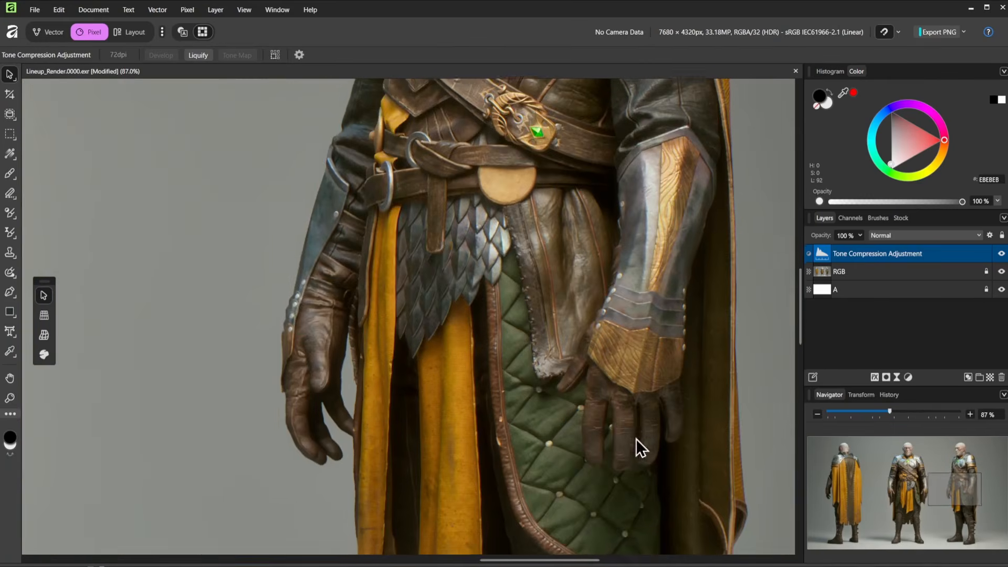
scroll(659, 282, "up", 3)
scroll(589, 294, "down", 3, "ctrl")
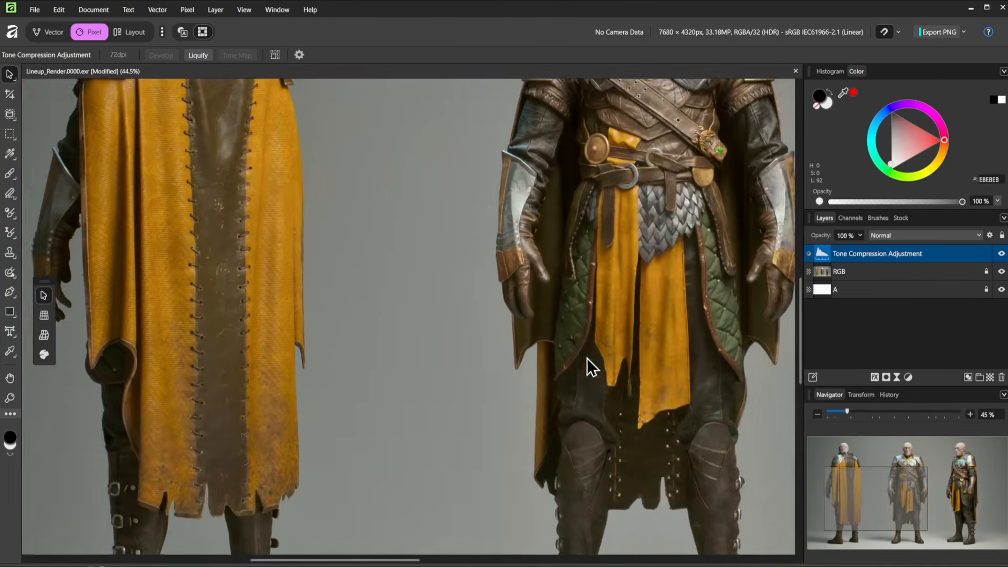
Add a Curves adjustment above the Tone Compression layer and raise the master curve slightly near its midpoint.
middle_click_drag(282, 231, 505, 413)
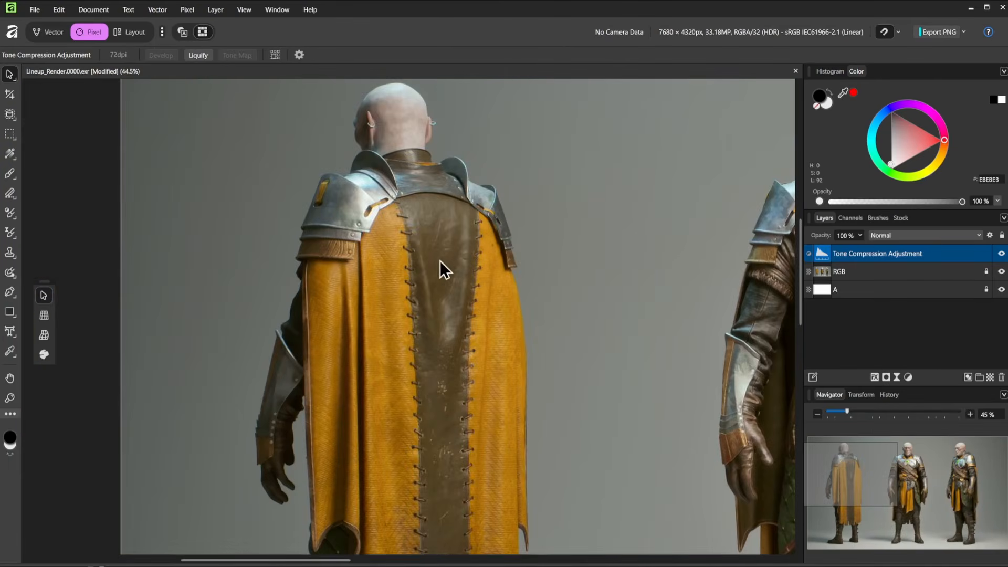
scroll(443, 271, "up", 3, "ctrl")
scroll(449, 282, "down", 5, "ctrl")
middle_click_drag(777, 441, 620, 359)
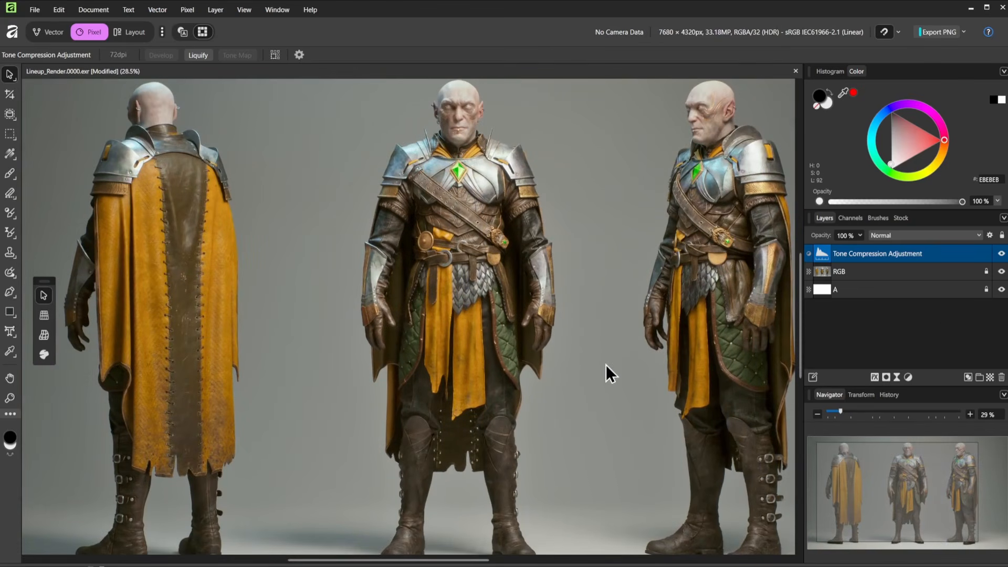
left_click(908, 377)
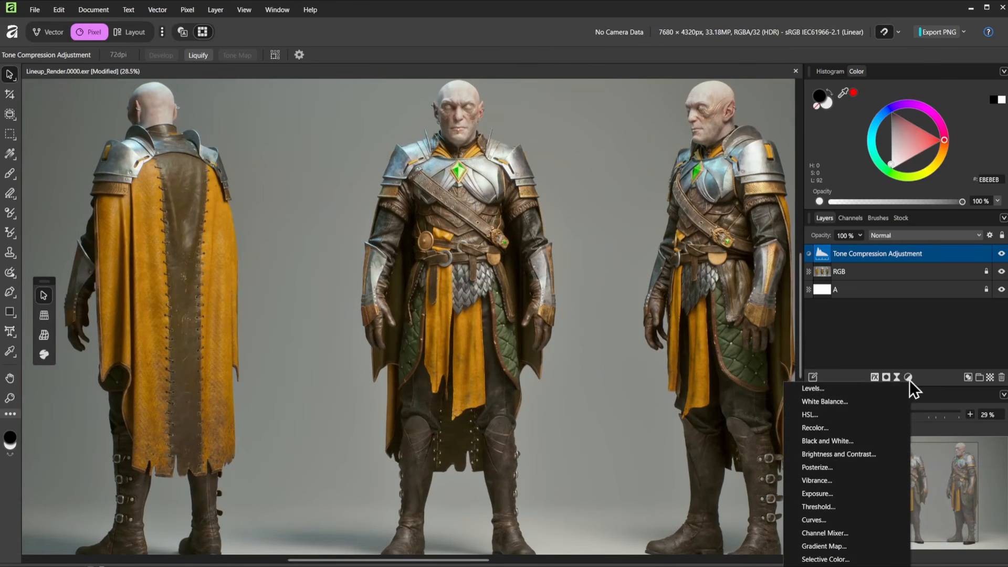
left_click(827, 520)
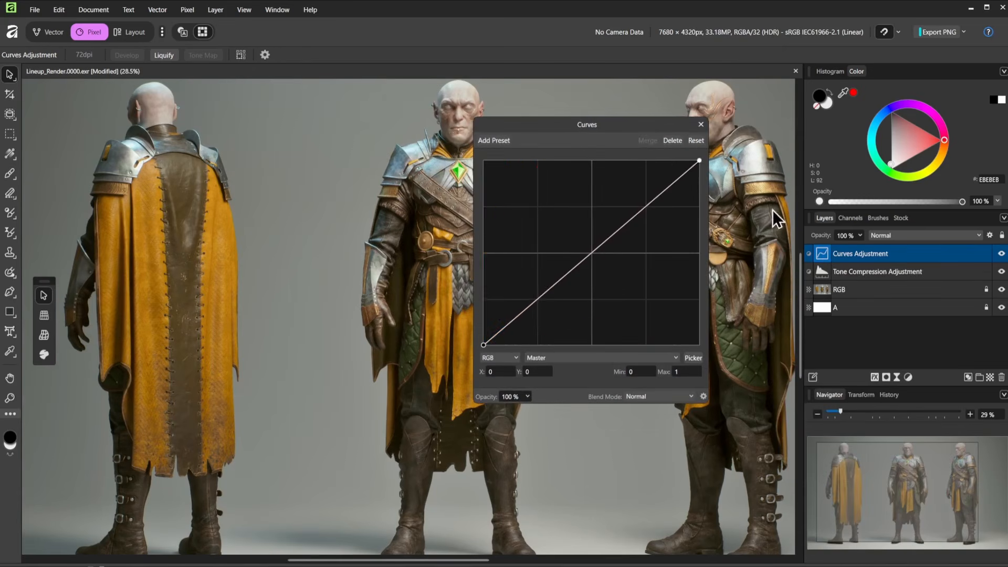
left_click_drag(585, 253, 584, 246)
left_click(701, 125)
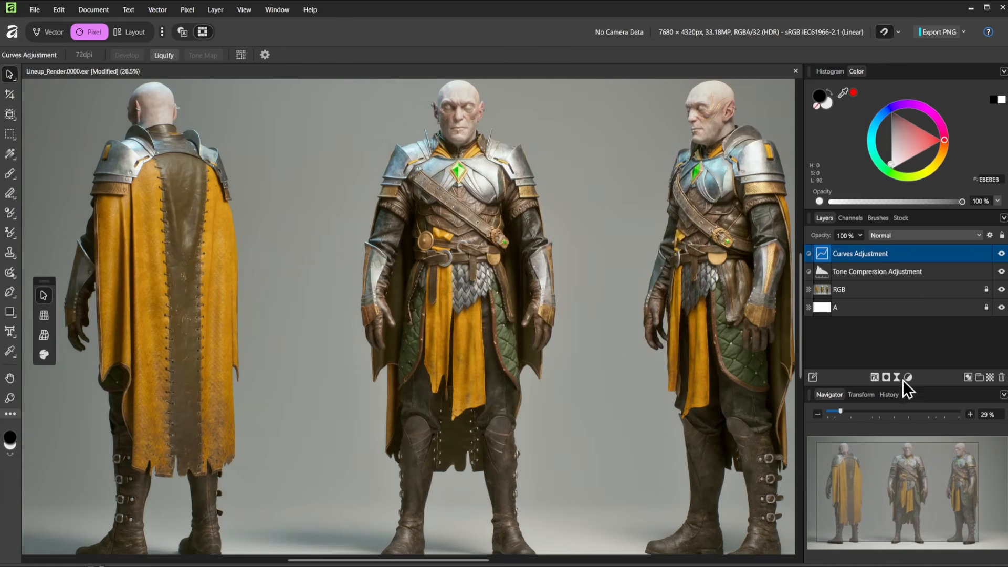
Add a second Curves adjustment and slightly reshape individual color channels at the highlight end and in the midtones.
left_click(907, 377)
left_click(822, 519)
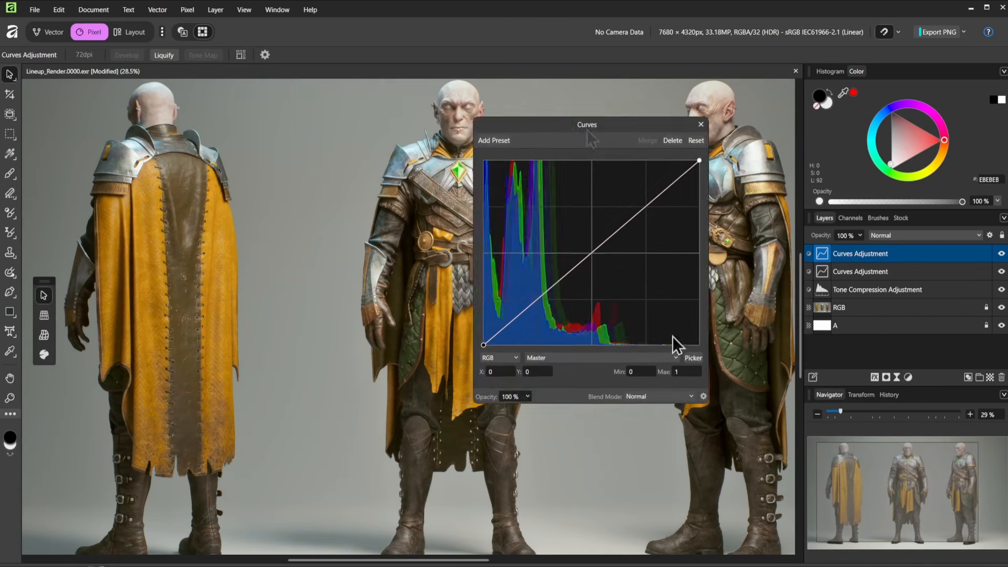
left_click(481, 406)
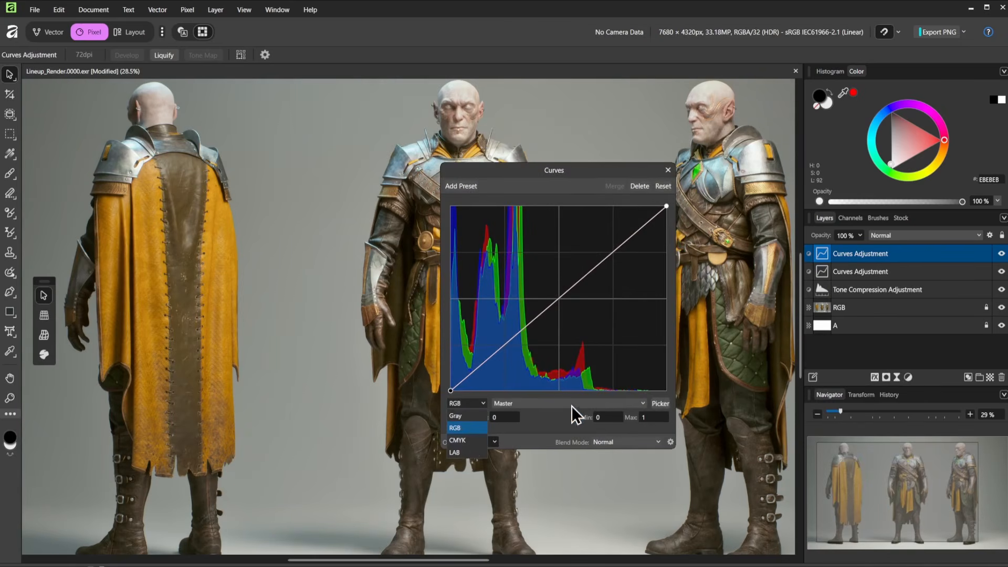
left_click(588, 403)
left_click(591, 403)
left_click(522, 430)
mouse_move(666, 206)
left_mouse_down()
mouse_move(669, 222)
mouse_move(643, 237)
mouse_move(666, 206)
mouse_move(647, 207)
left_mouse_up()
left_click(519, 404)
left_click(524, 440)
left_click_drag(541, 307, 549, 305)
left_click(668, 170)
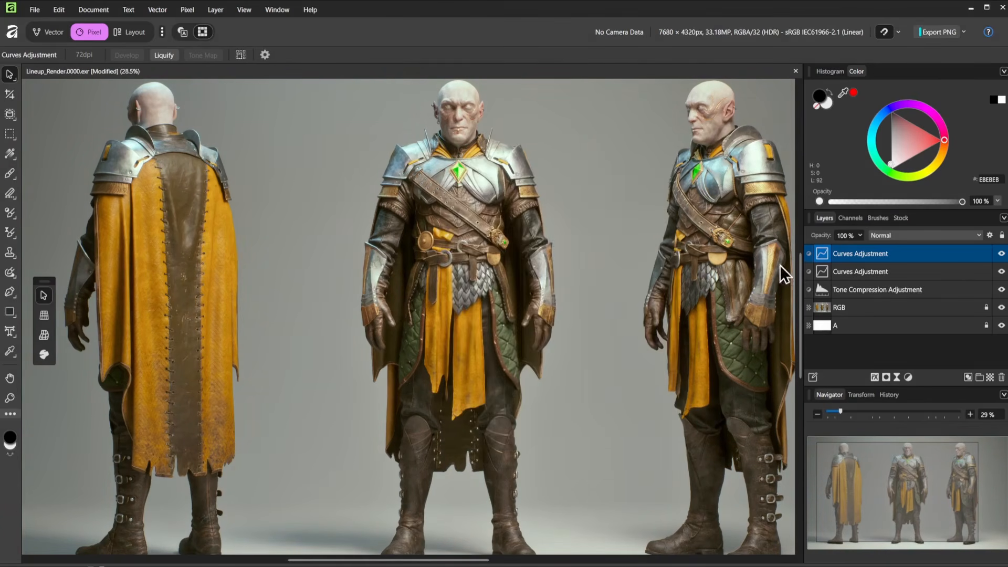
Check the graded armor up close, then add a live Vignette filter above the Curves adjustments.
scroll(771, 156, "up", 5, "ctrl")
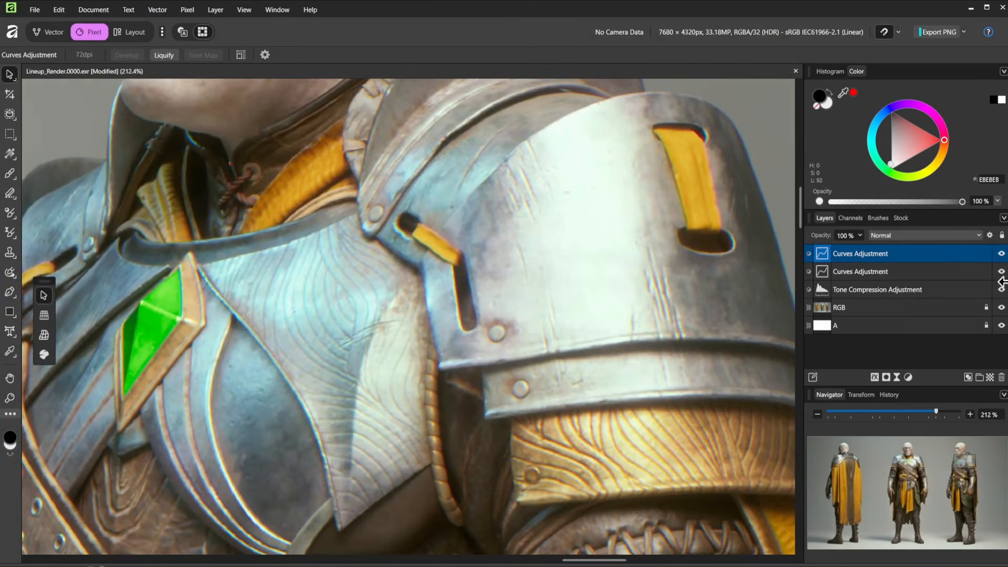
scroll(504, 226, "down", 3, "ctrl")
scroll(505, 228, "down", 5, "ctrl")
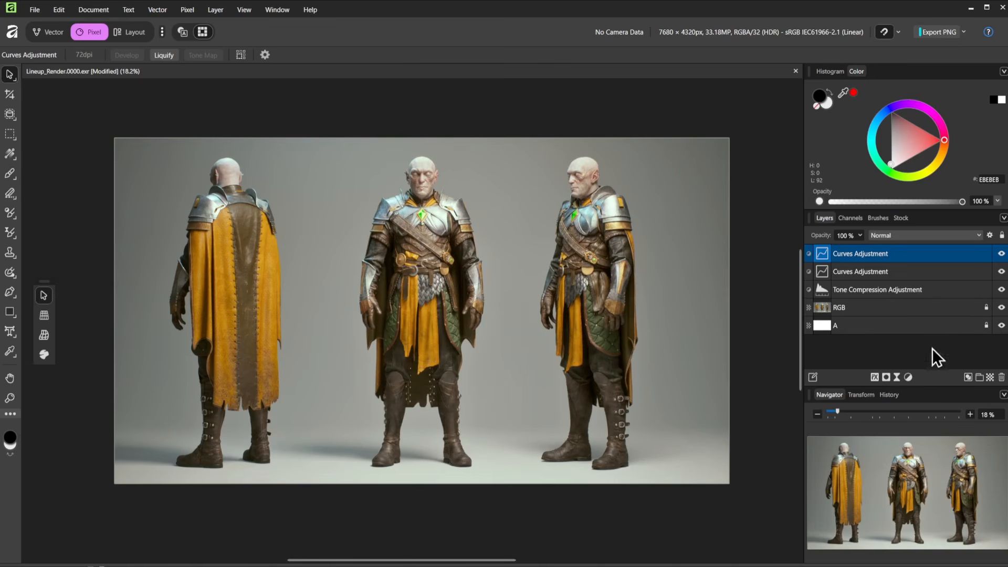
left_click(896, 377)
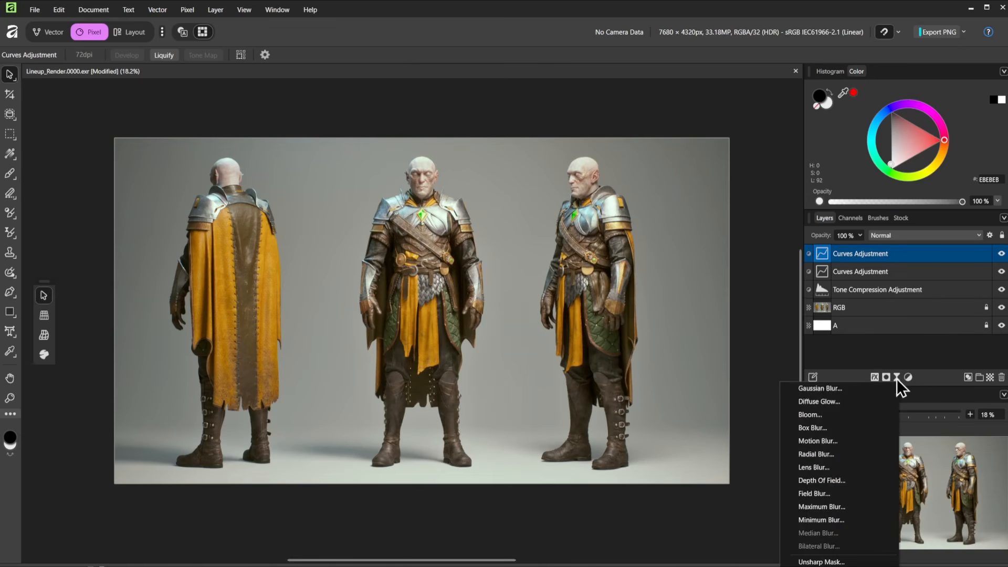
left_click(842, 400)
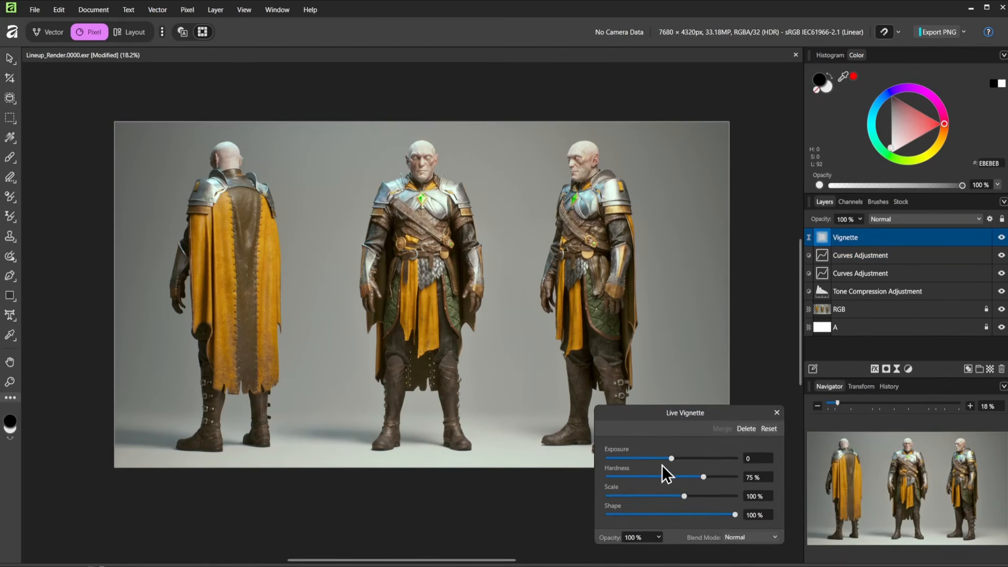
Set the vignette's exposure to about -1.622, hardness to 0 % and shape to 64 %, and increase its scale.
left_click_drag(670, 461, 663, 460)
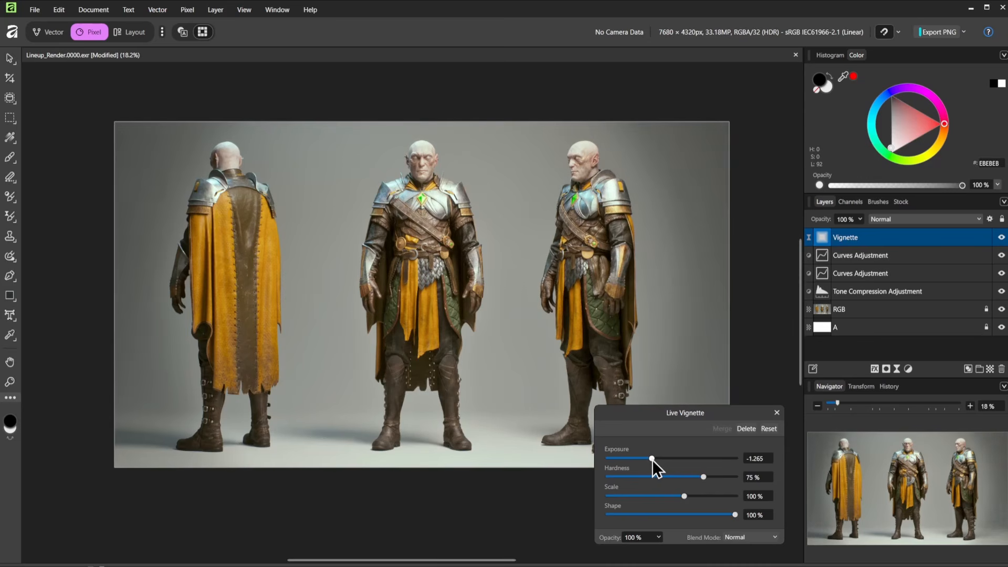
left_click(688, 515)
mouse_move(689, 515)
left_mouse_down()
mouse_move(733, 515)
mouse_move(675, 515)
mouse_move(690, 515)
left_mouse_up()
left_click_drag(683, 478, 605, 478)
left_click_drag(632, 461, 646, 460)
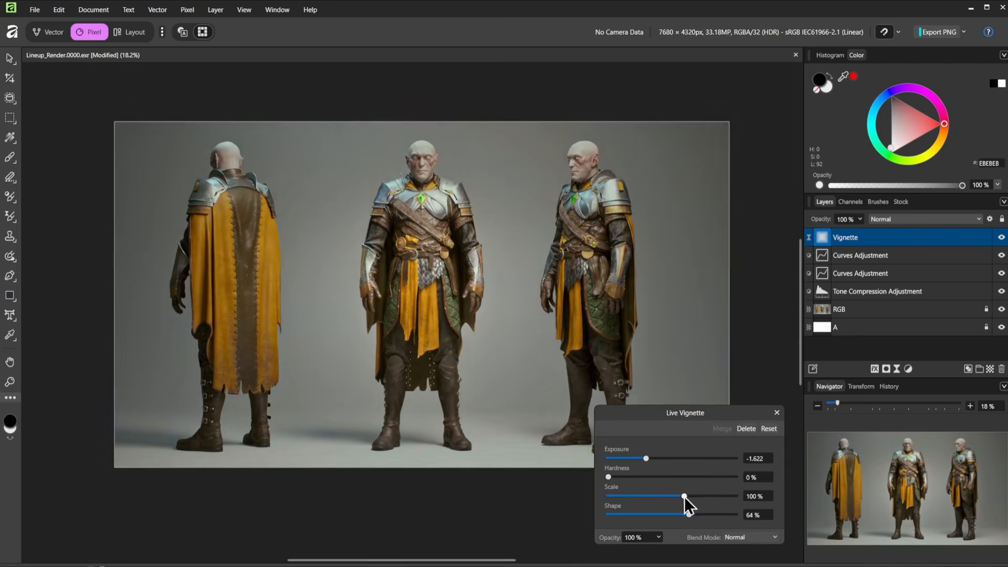
left_click_drag(685, 496, 720, 497)
left_click(777, 413)
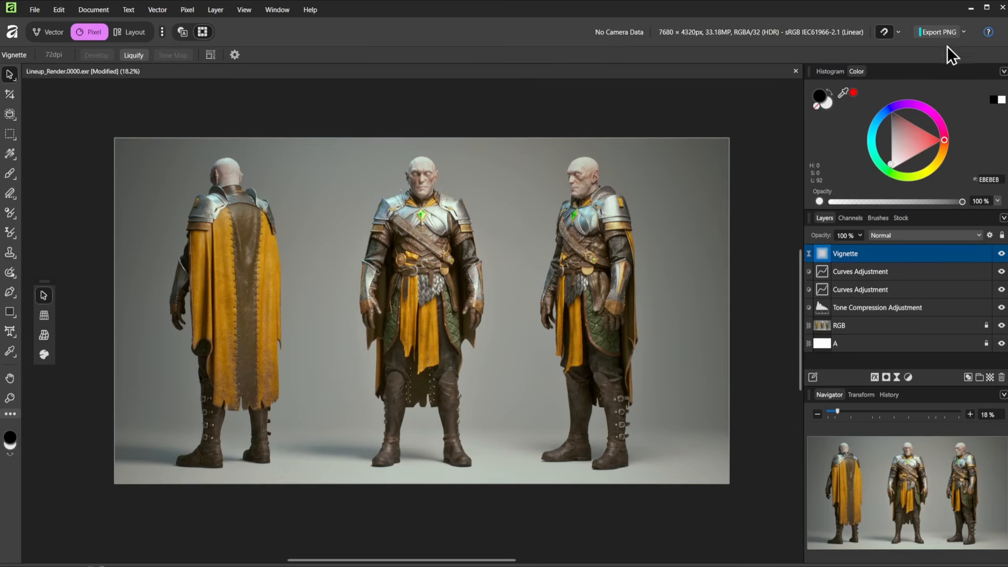
Export the whole document as a JPEG (Best quality) at 7680 × 4320 px.
left_click(964, 32)
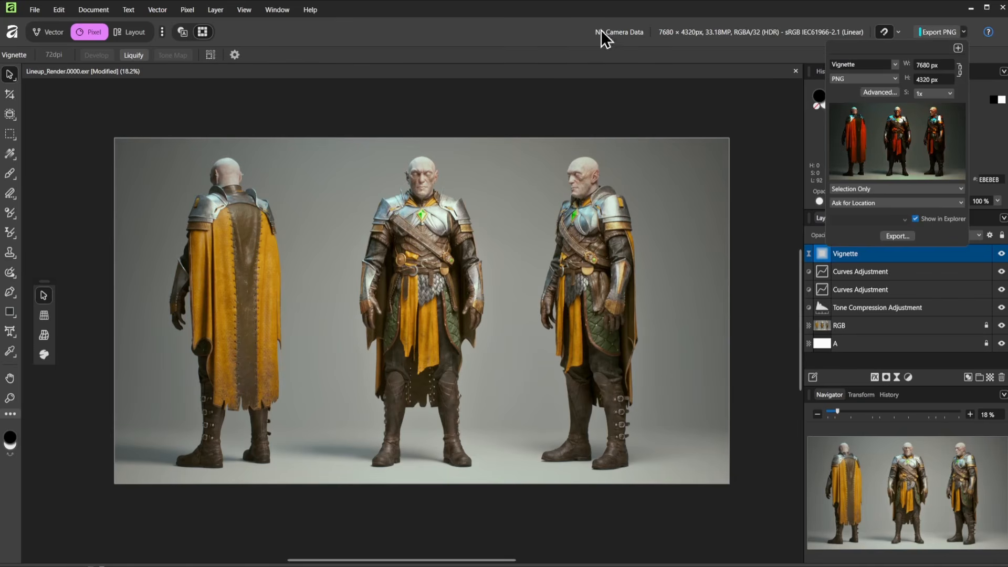
left_click(441, 38)
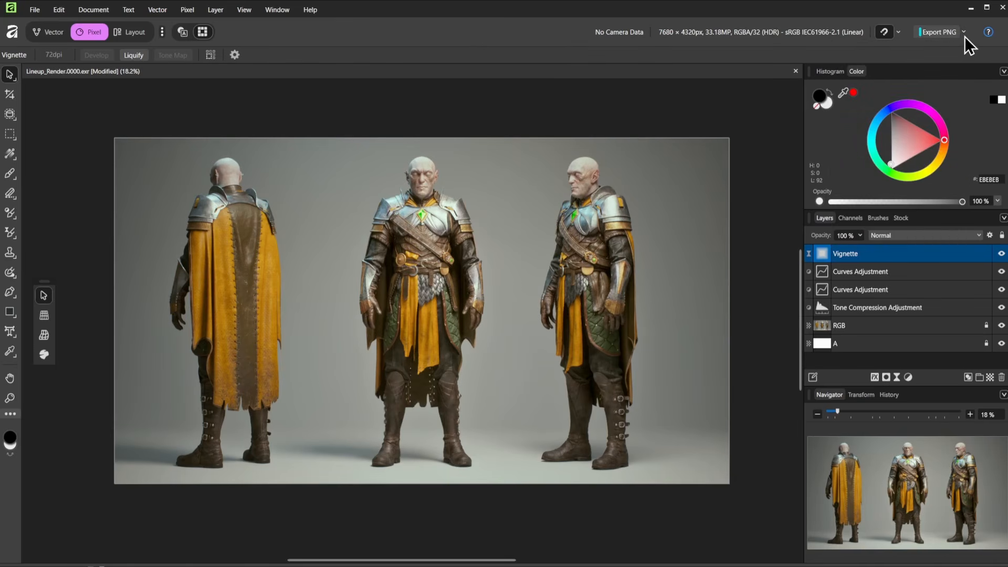
left_click(964, 32)
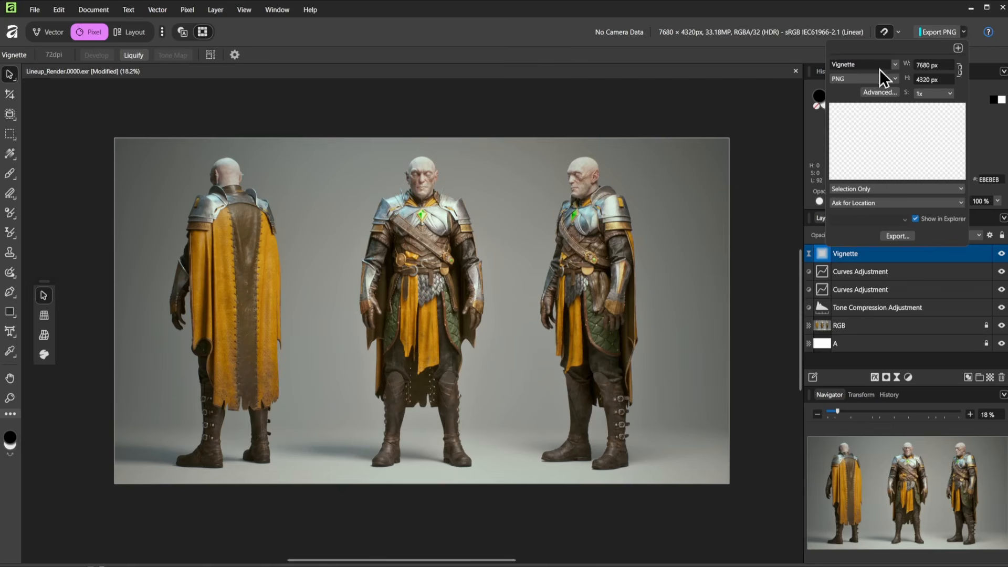
left_click(852, 191)
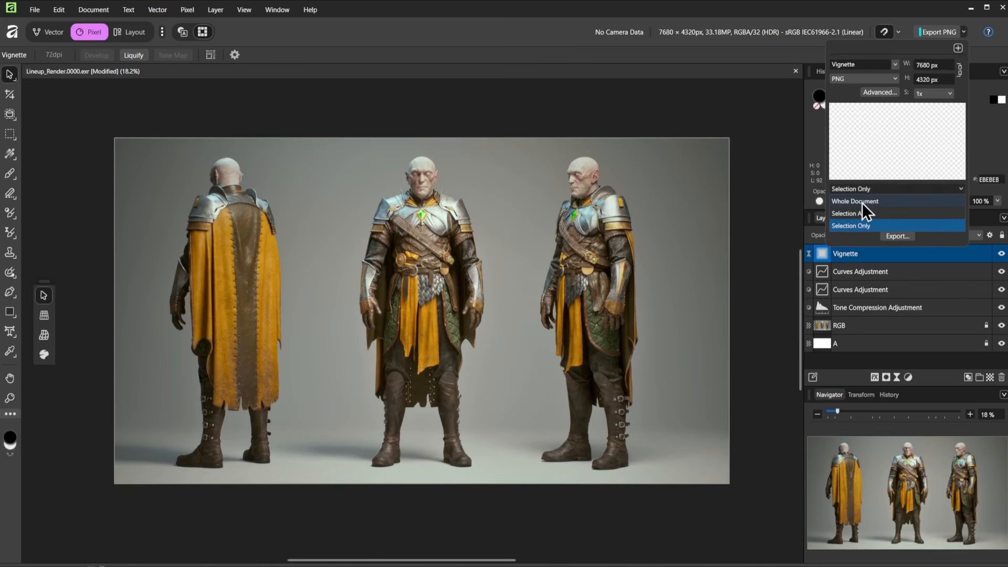
left_click(862, 202)
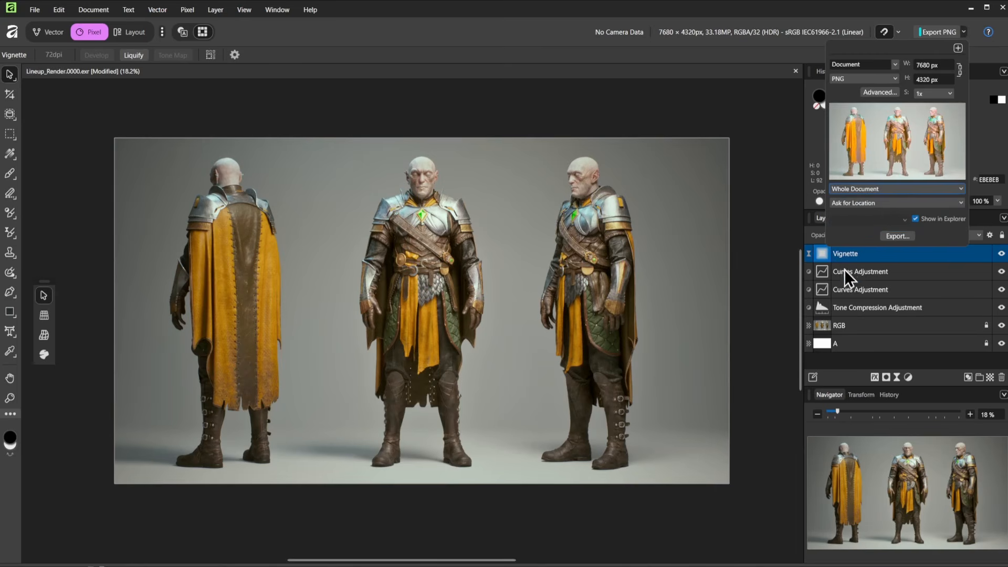
left_click(846, 81)
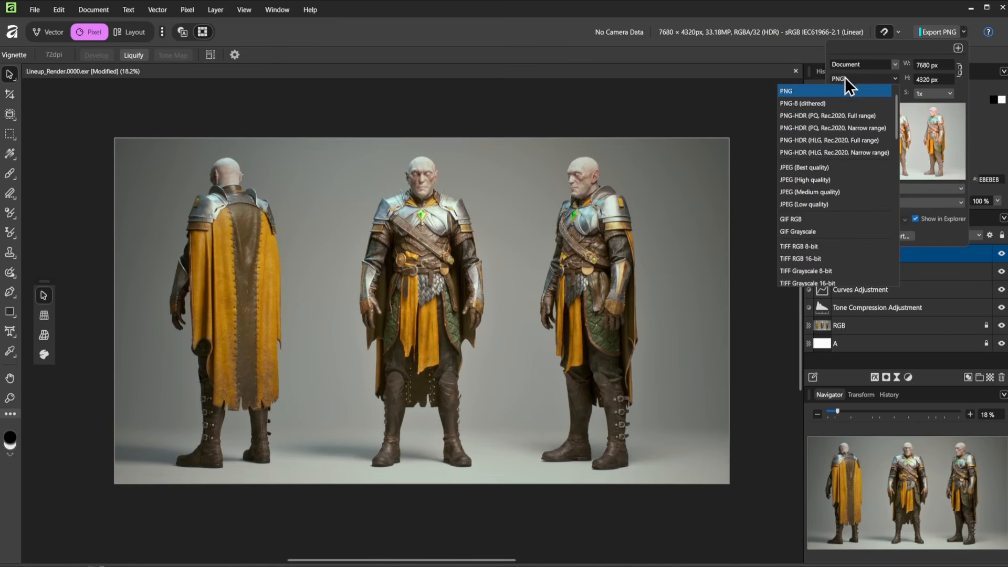
left_click(802, 168)
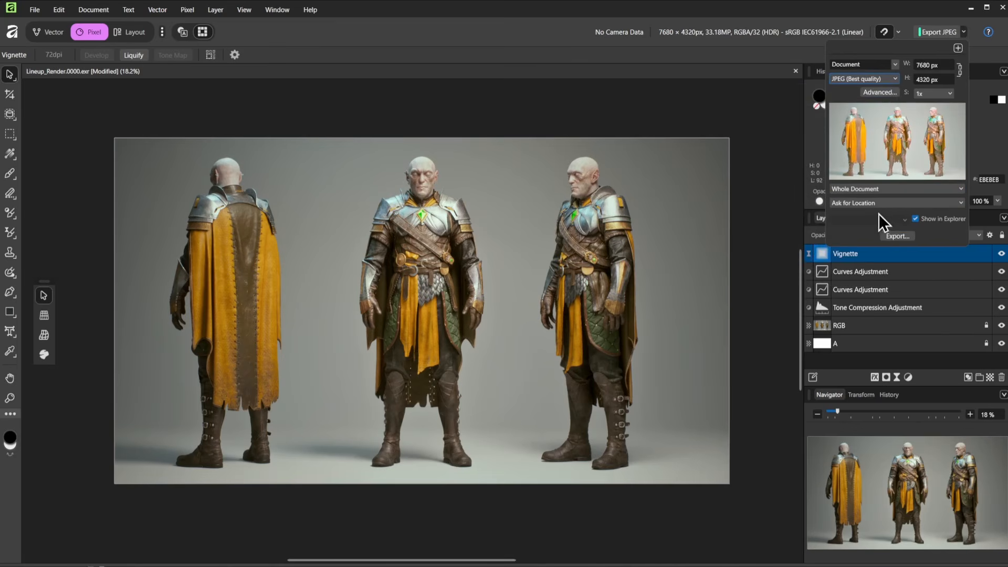
left_click(897, 236)
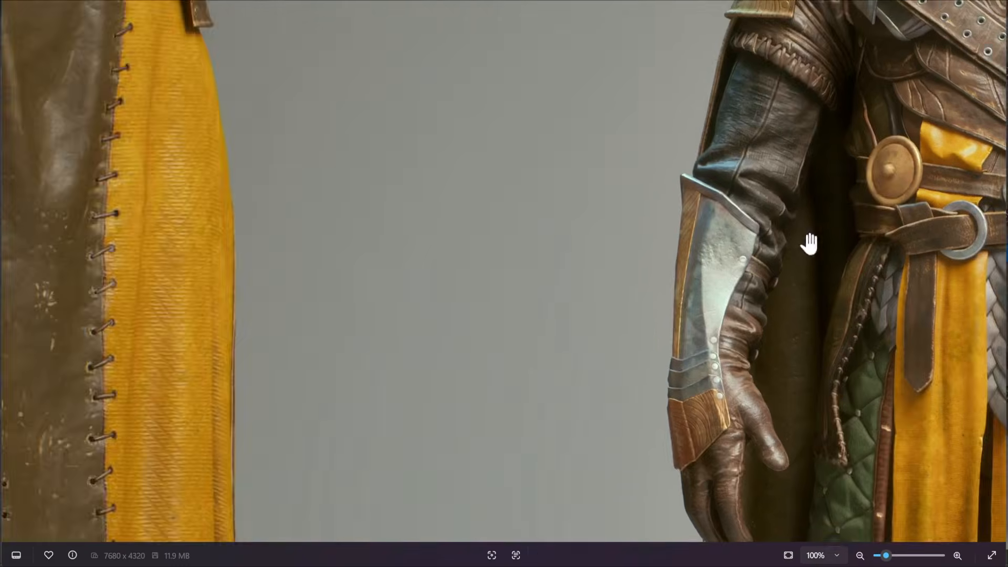
In the image viewer, examine the exported JPEG's side-facing character closely, including the armor, sleeves, belt buckle and quilted cloth.
left_click_drag(810, 243, 270, 248)
left_click_drag(684, 306, 582, 175)
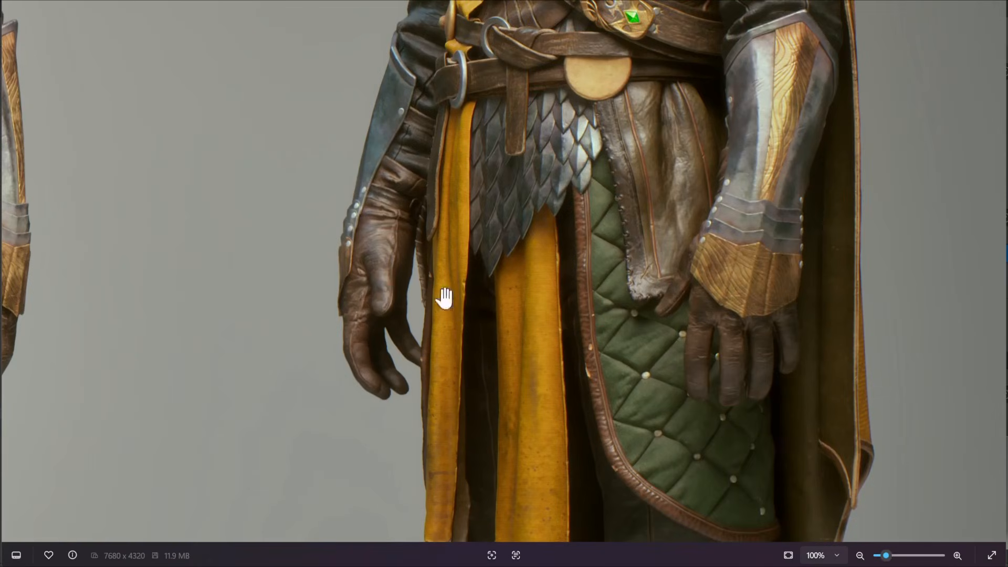
left_click_drag(682, 171, 590, 416)
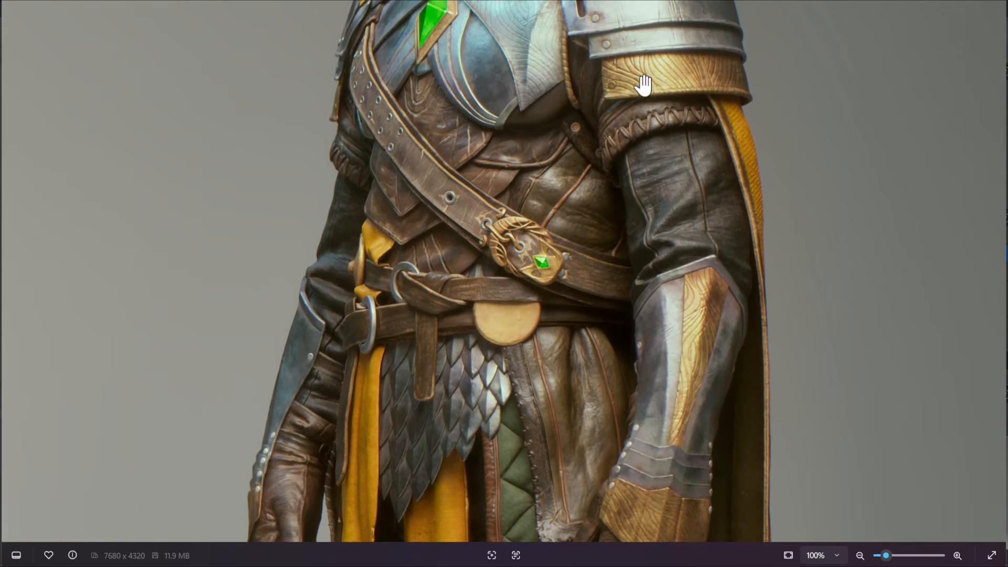
left_click_drag(643, 84, 639, 315)
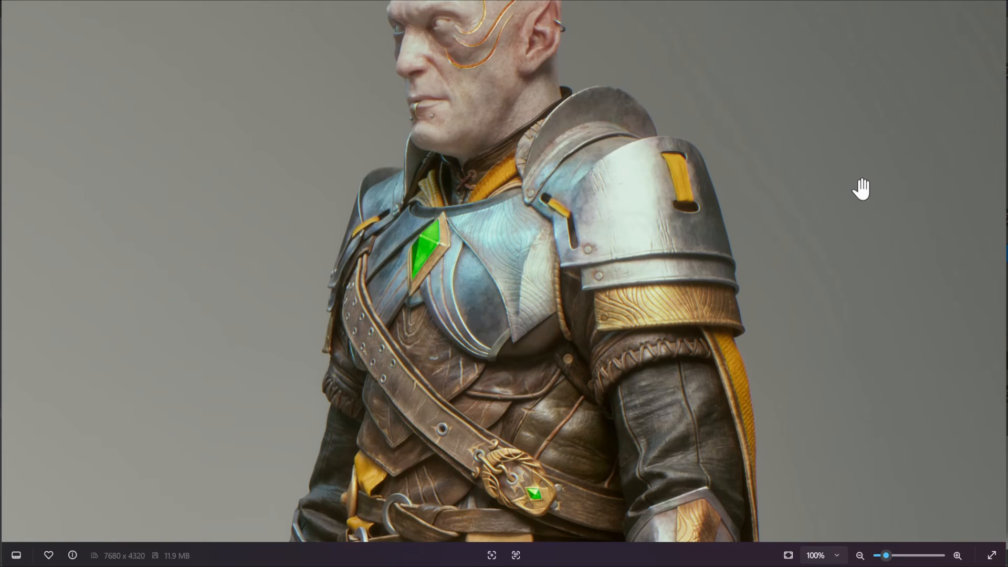
scroll(693, 224, "down", 5)
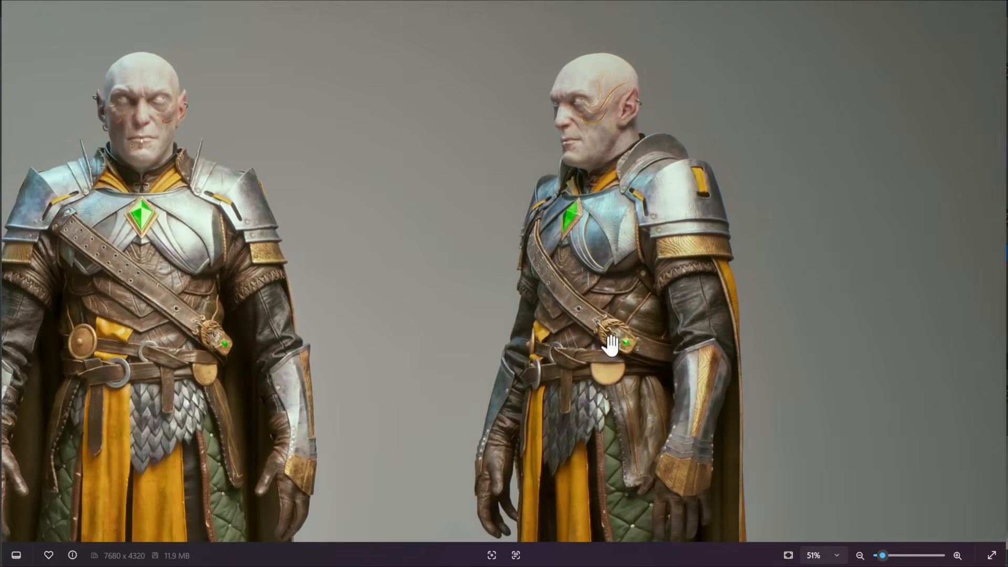
scroll(611, 344, "up", 6)
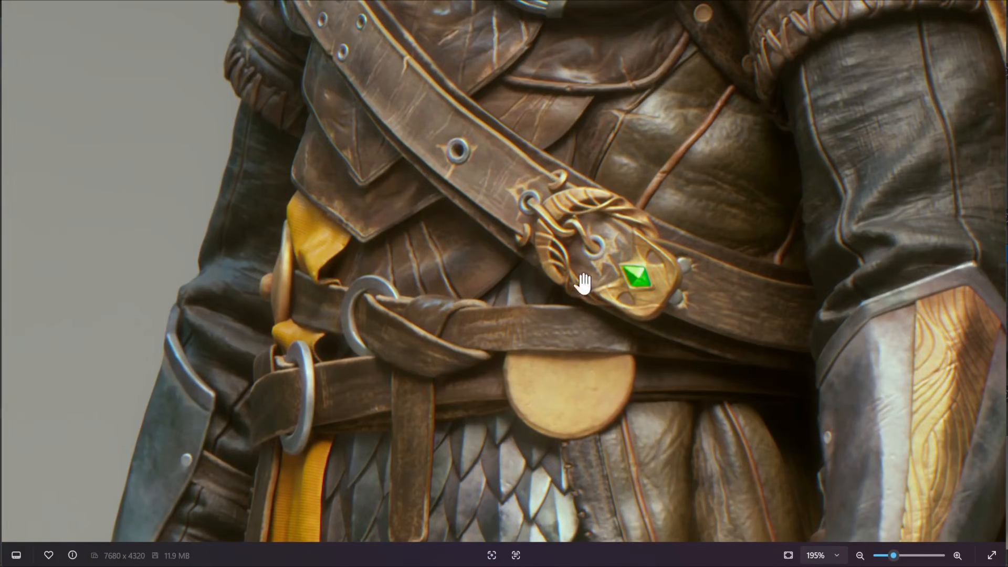
scroll(562, 254, "down", 4)
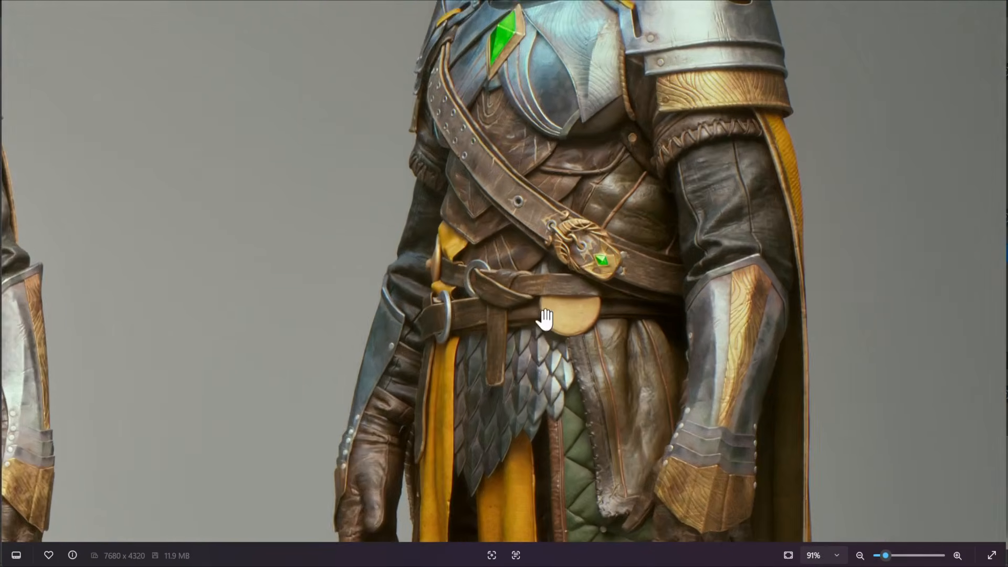
Examine the front-facing character's armor, belts, scales and cloth in the exported JPEG, and view the whole three-character lineup.
scroll(545, 320, "down", 1)
left_click_drag(368, 415, 827, 286)
left_click_drag(376, 138, 580, 300)
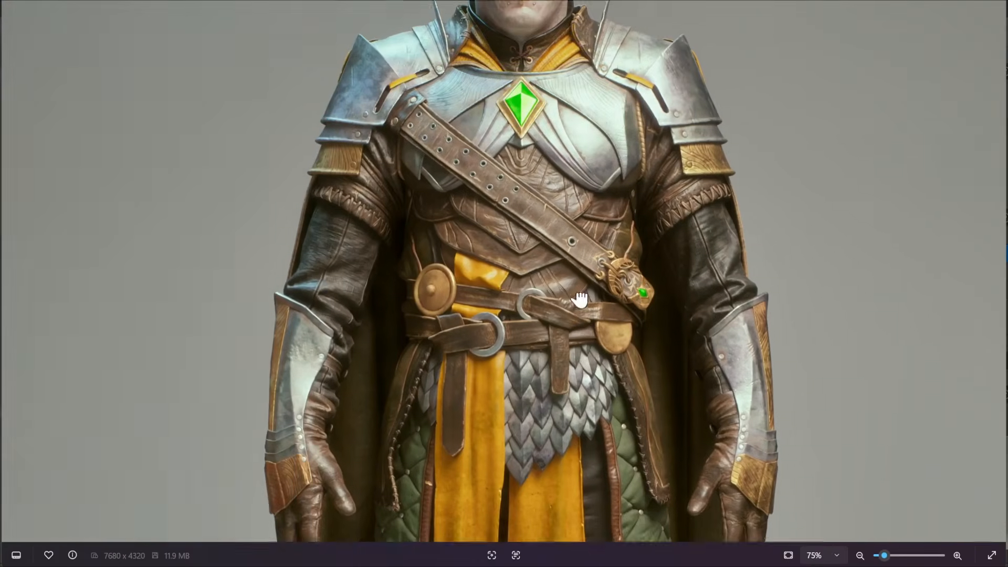
scroll(488, 297, "up", 3)
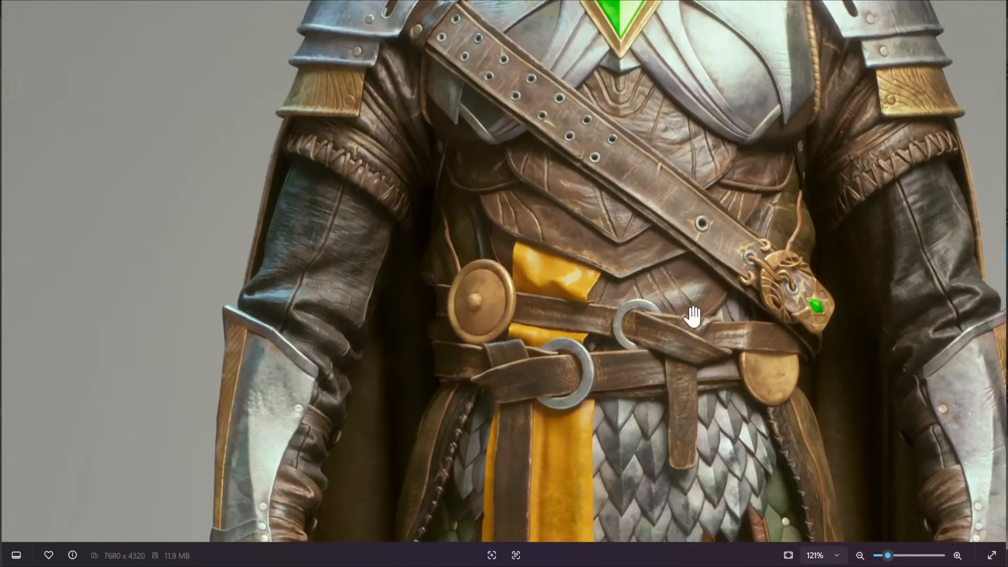
scroll(727, 337, "up", 2)
scroll(669, 243, "down", 2)
left_click_drag(558, 144, 530, 376)
left_click_drag(621, 365, 662, 173)
left_click_drag(738, 366, 685, 188)
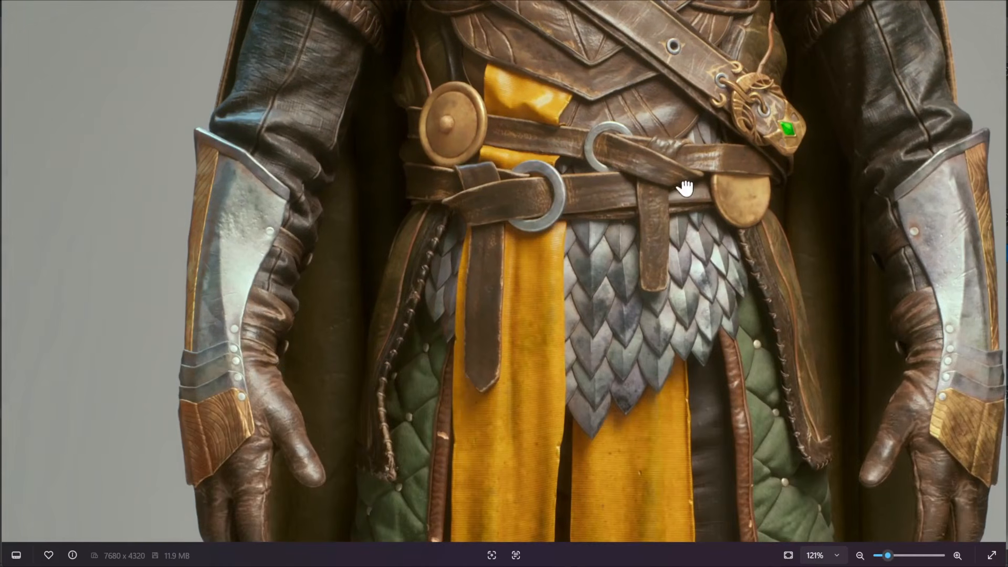
left_click_drag(776, 457, 744, 314)
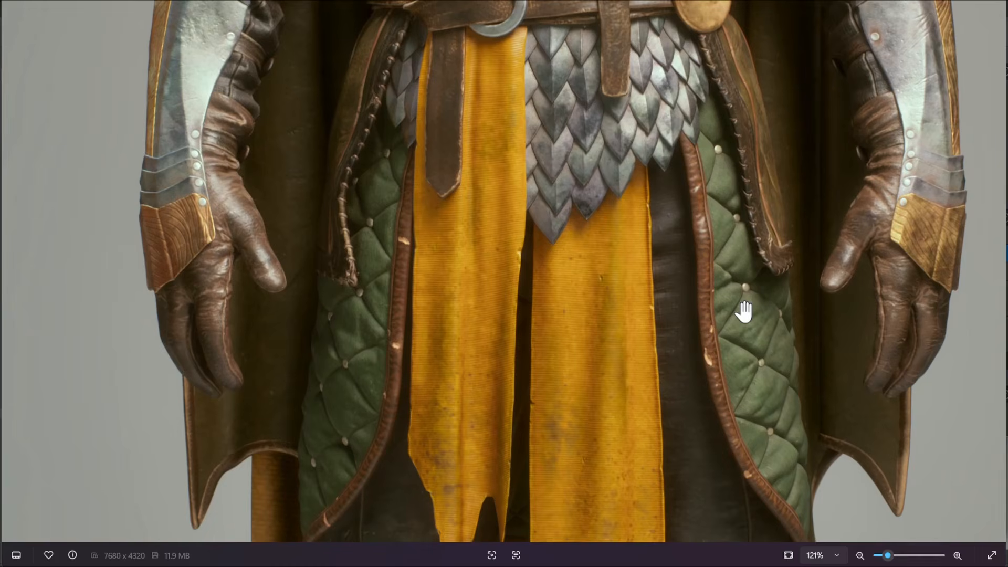
scroll(745, 312, "down", 5)
left_click_drag(873, 167, 834, 178)
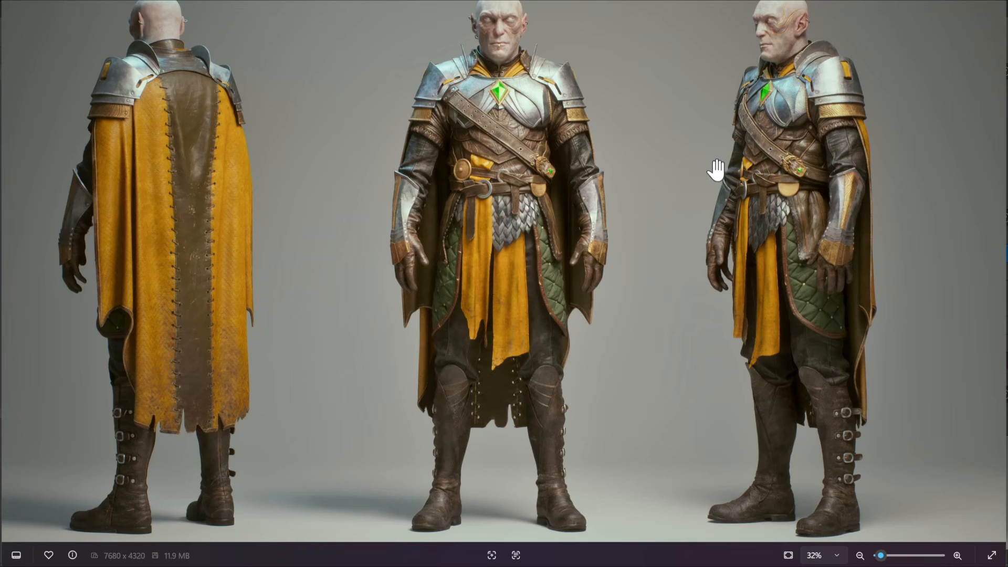
scroll(810, 188, "down", 1)
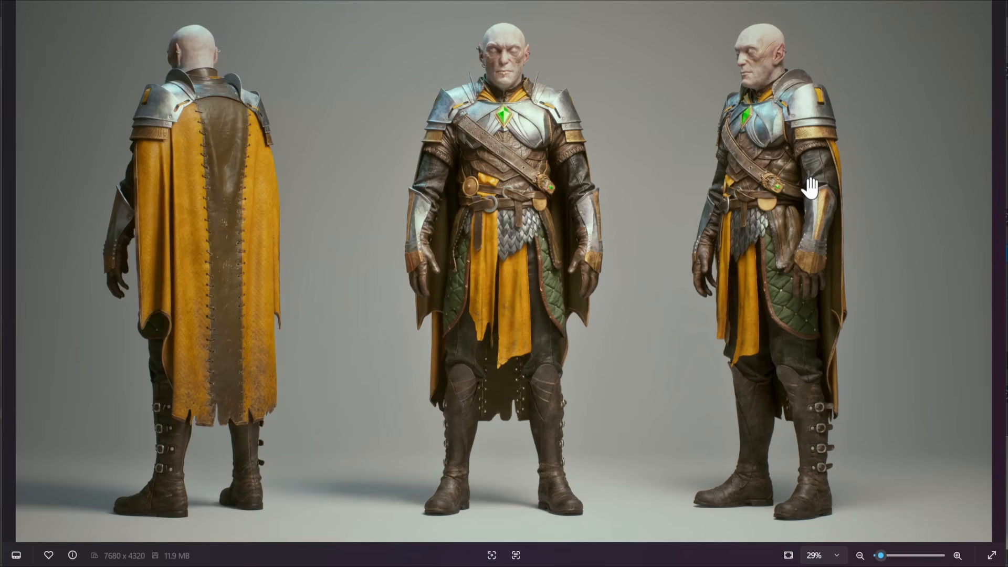